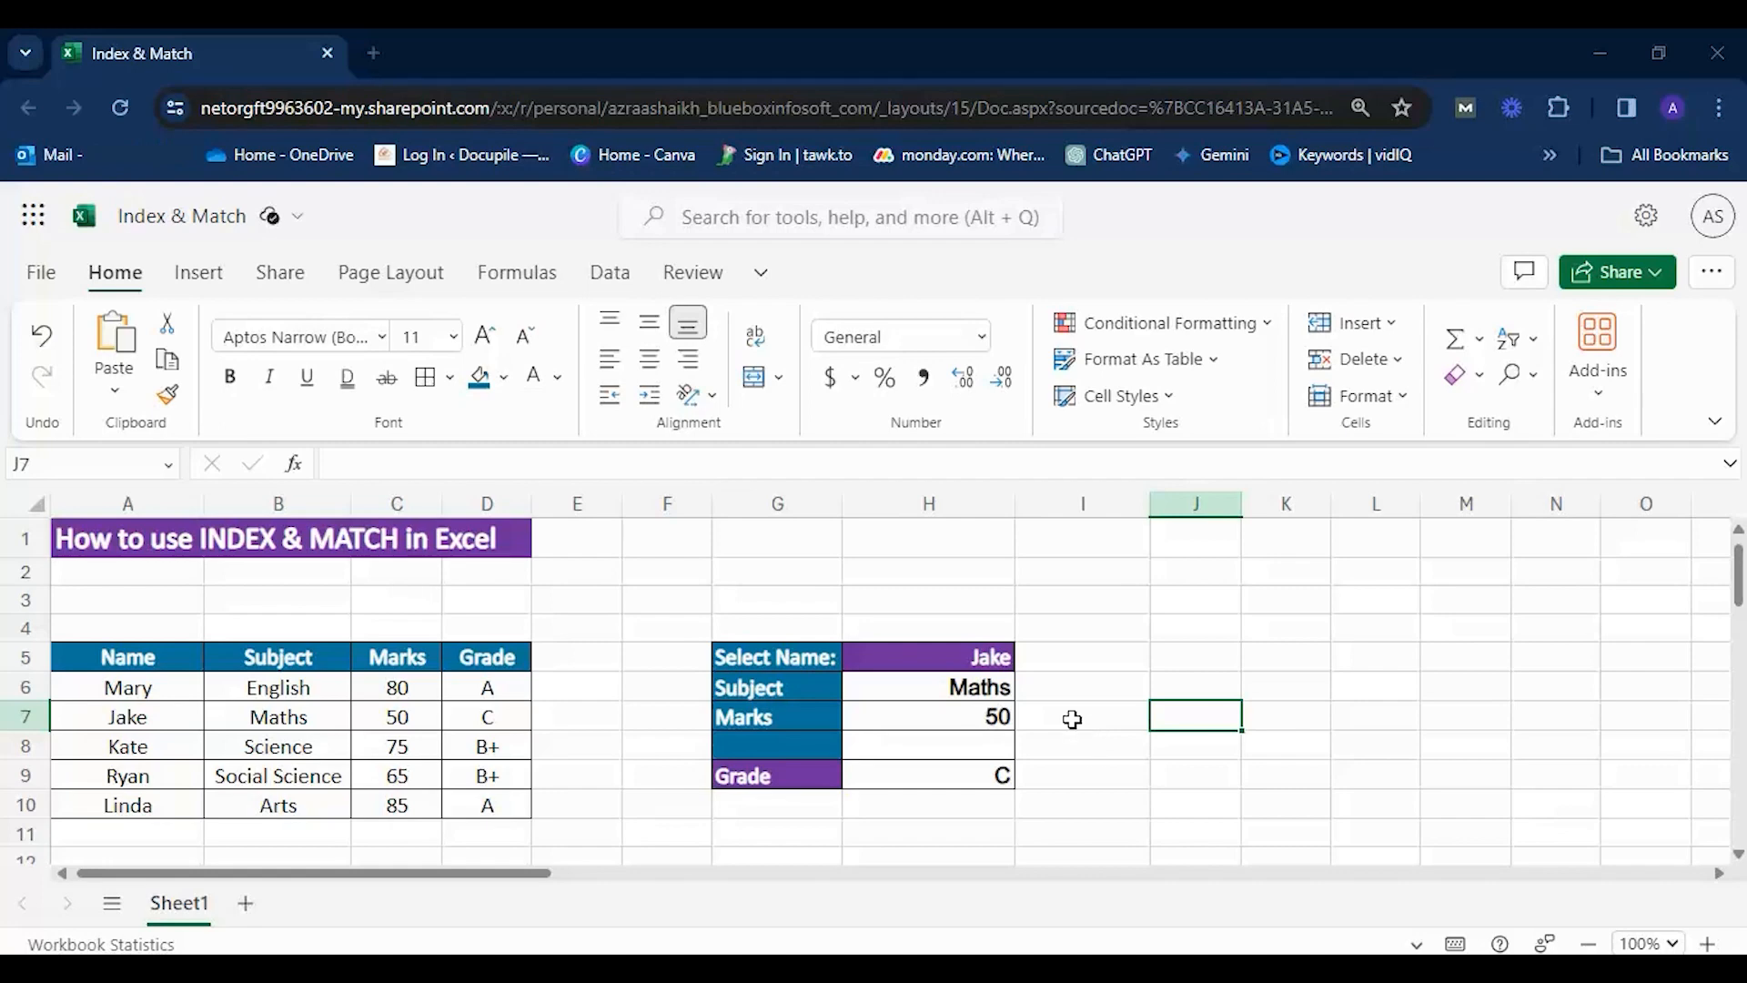
# Examine the source table in A5:D10 and the lookup block around F4:I10.
pyautogui.moveTo(128, 657); pyautogui.dragTo(487, 805)
pyautogui.click(541, 624)
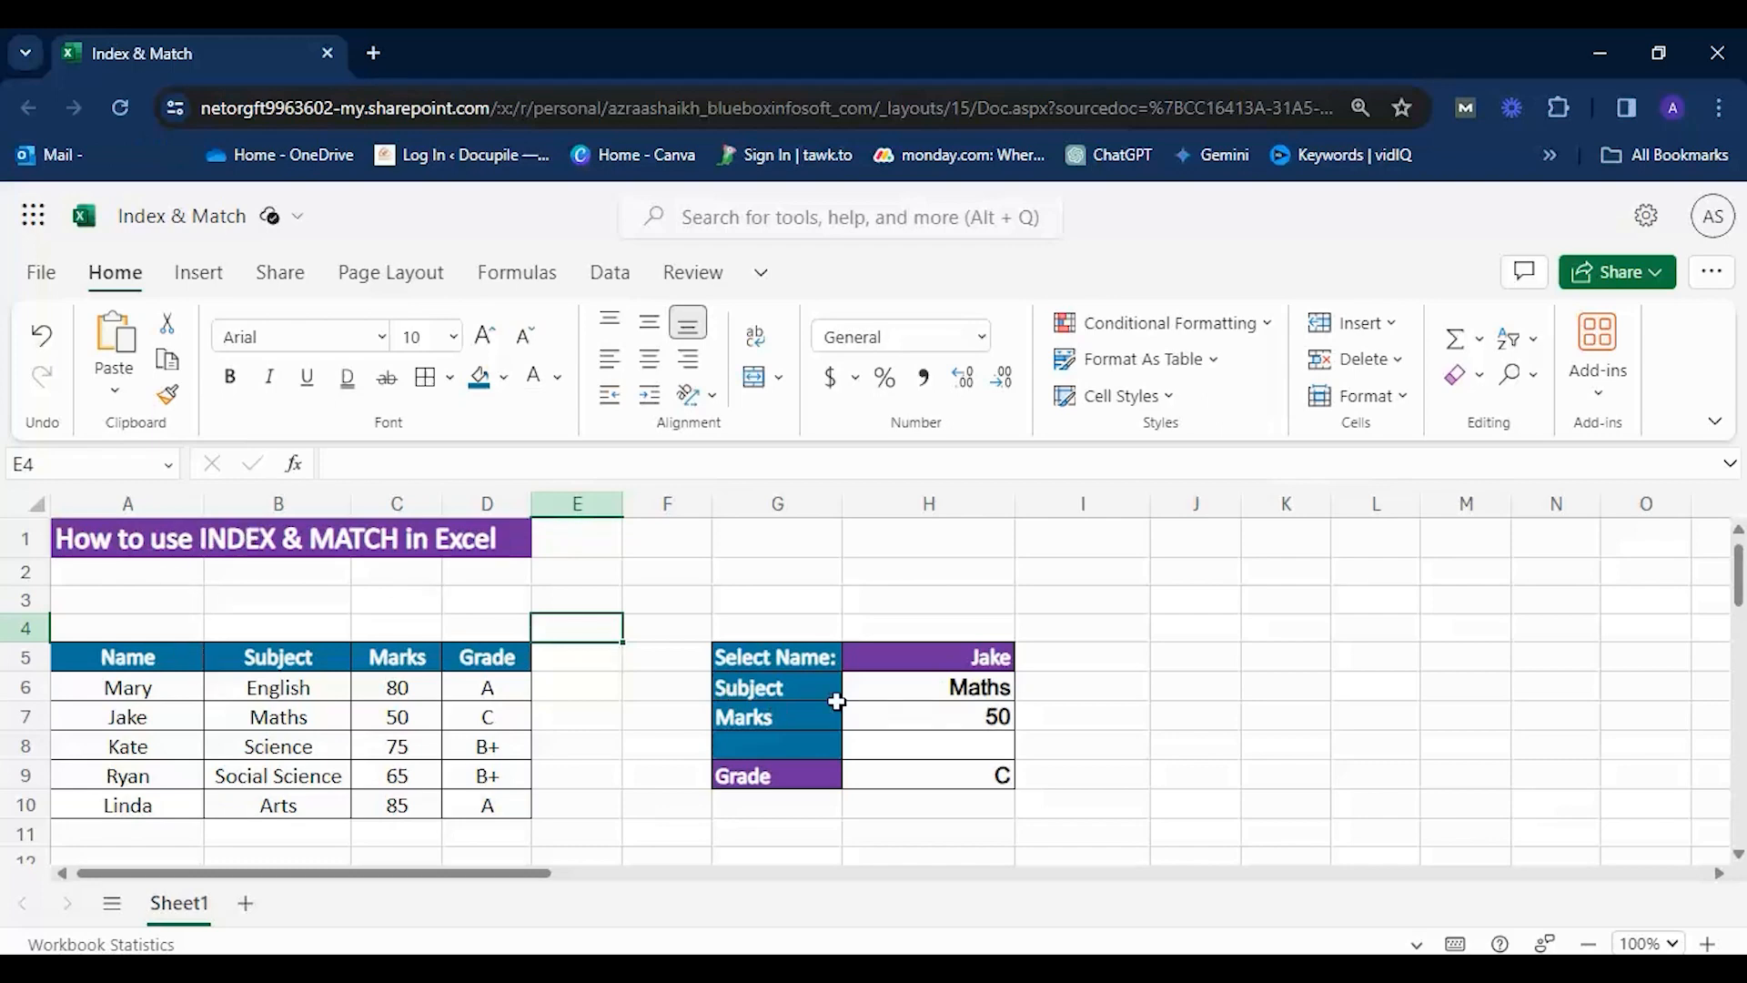
pyautogui.click(1051, 684)
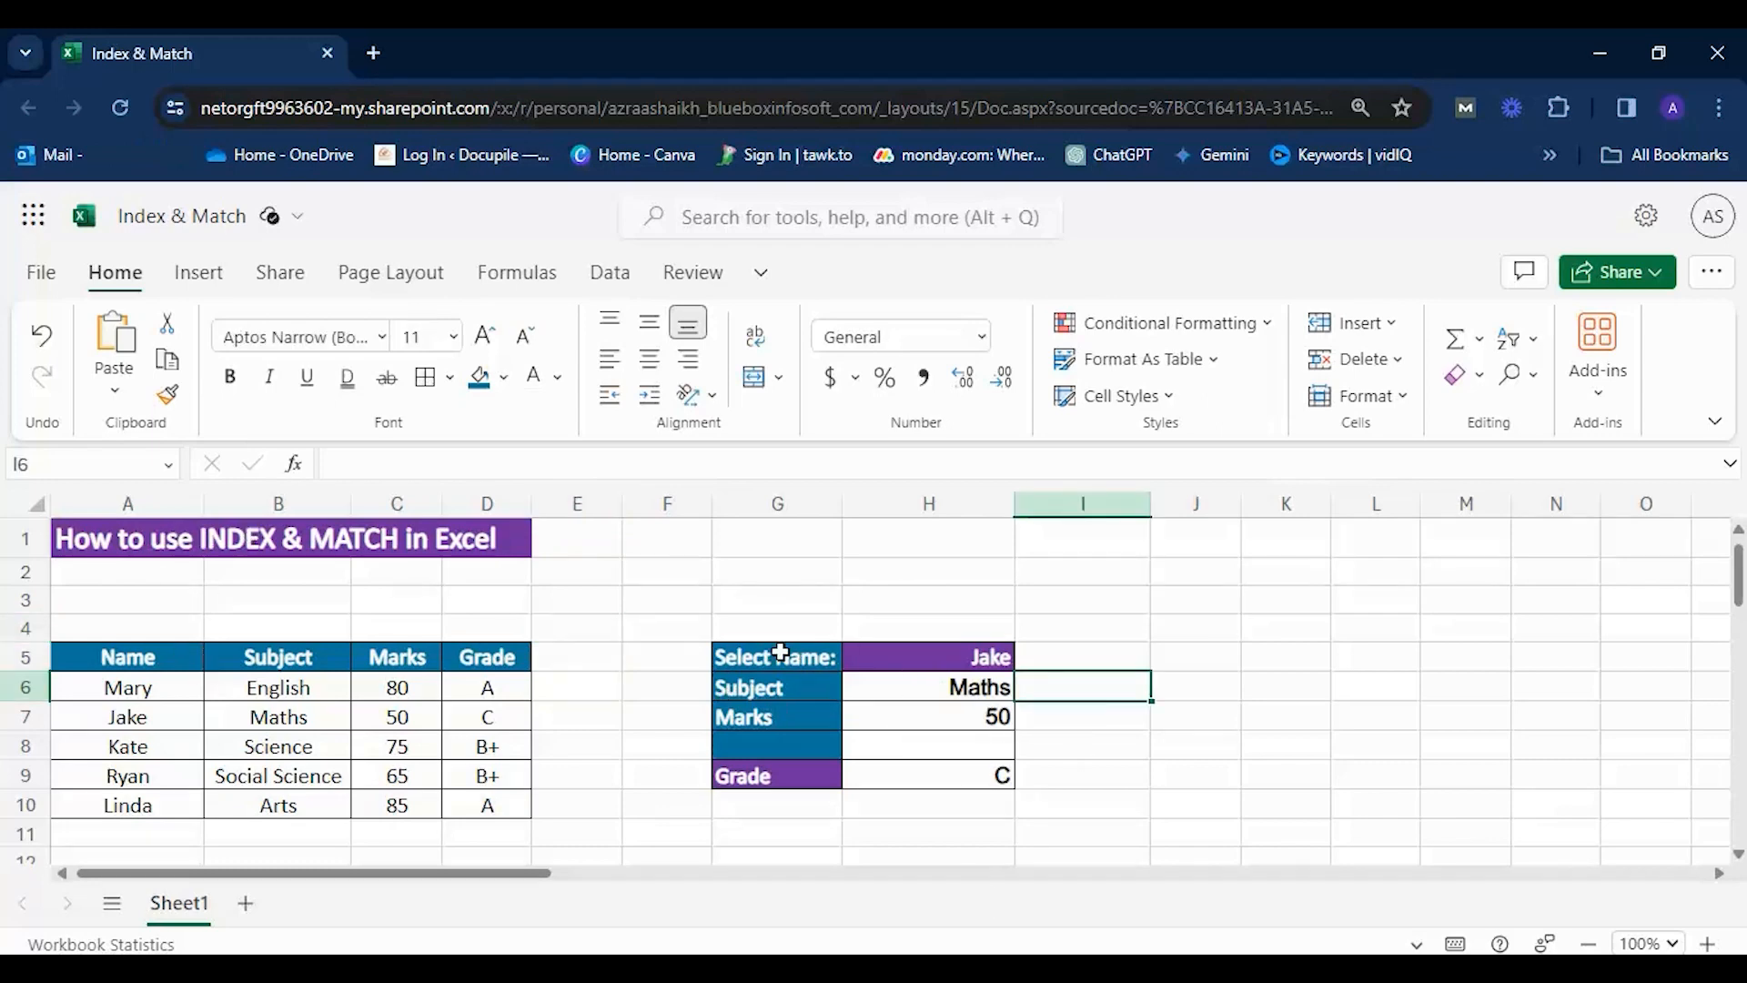
pyautogui.moveTo(678, 626); pyautogui.dragTo(1115, 809)
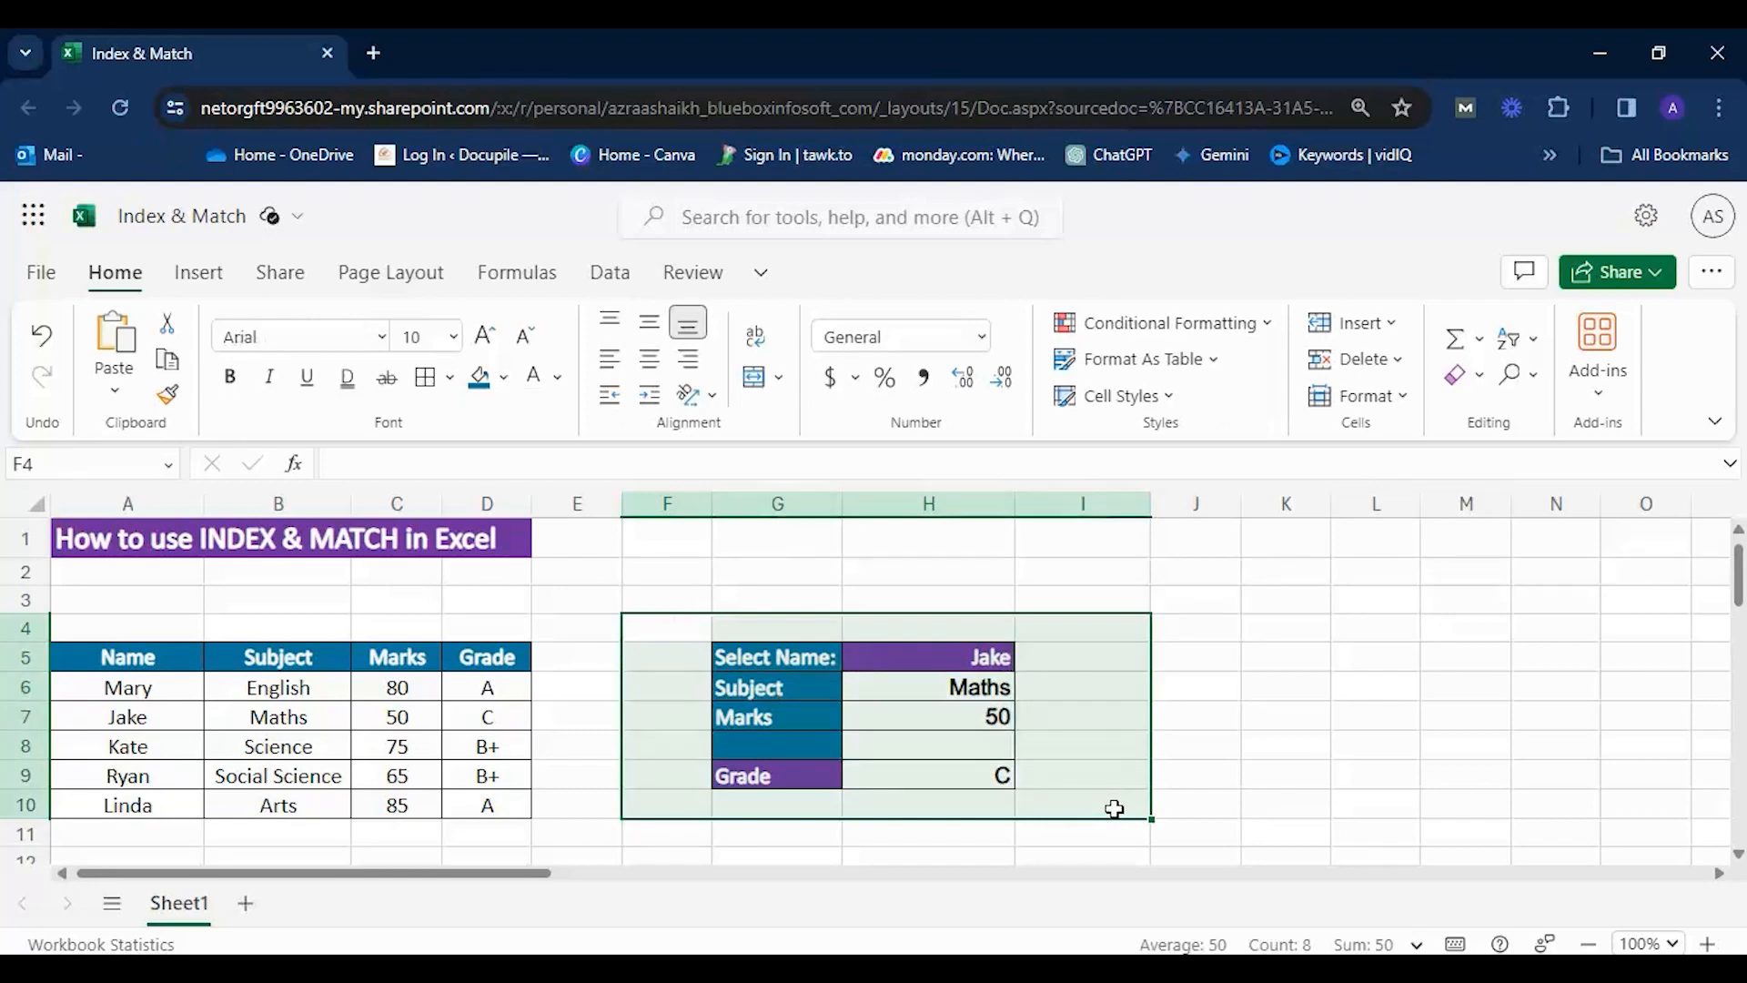
pyautogui.click(1101, 796)
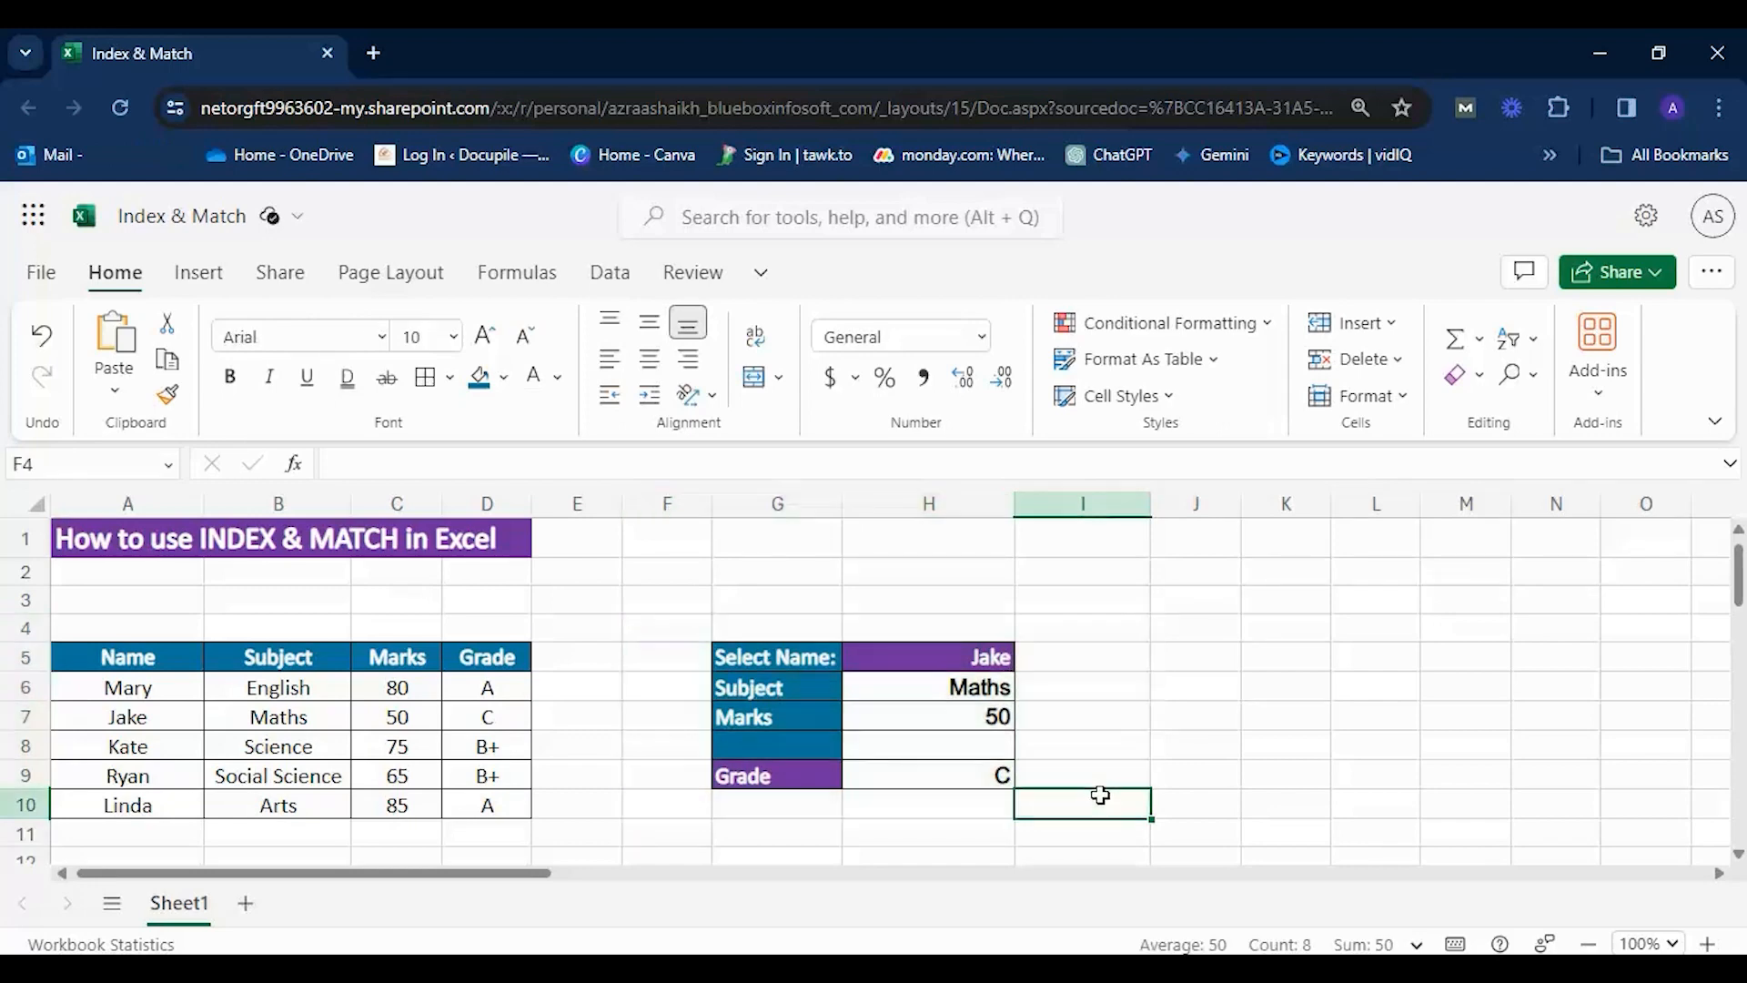
# Choose the first listed name for the Select Name cell H5.
pyautogui.click(944, 655)
pyautogui.click(1029, 655)
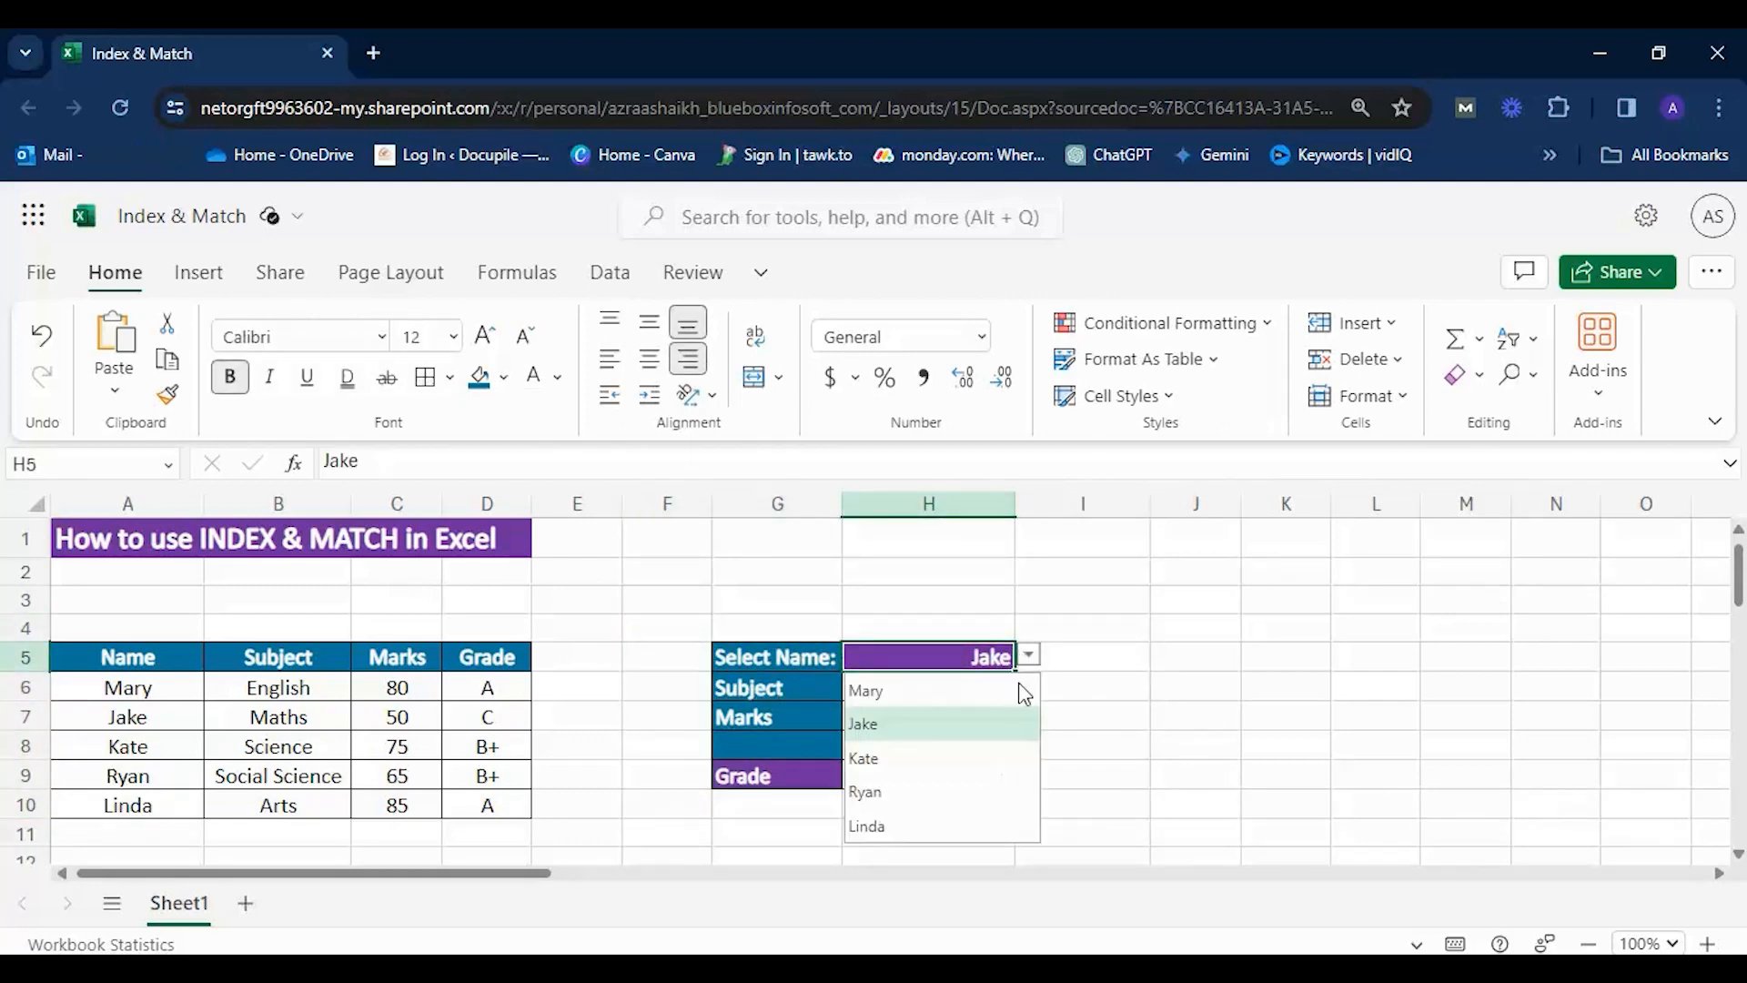
pyautogui.click(905, 692)
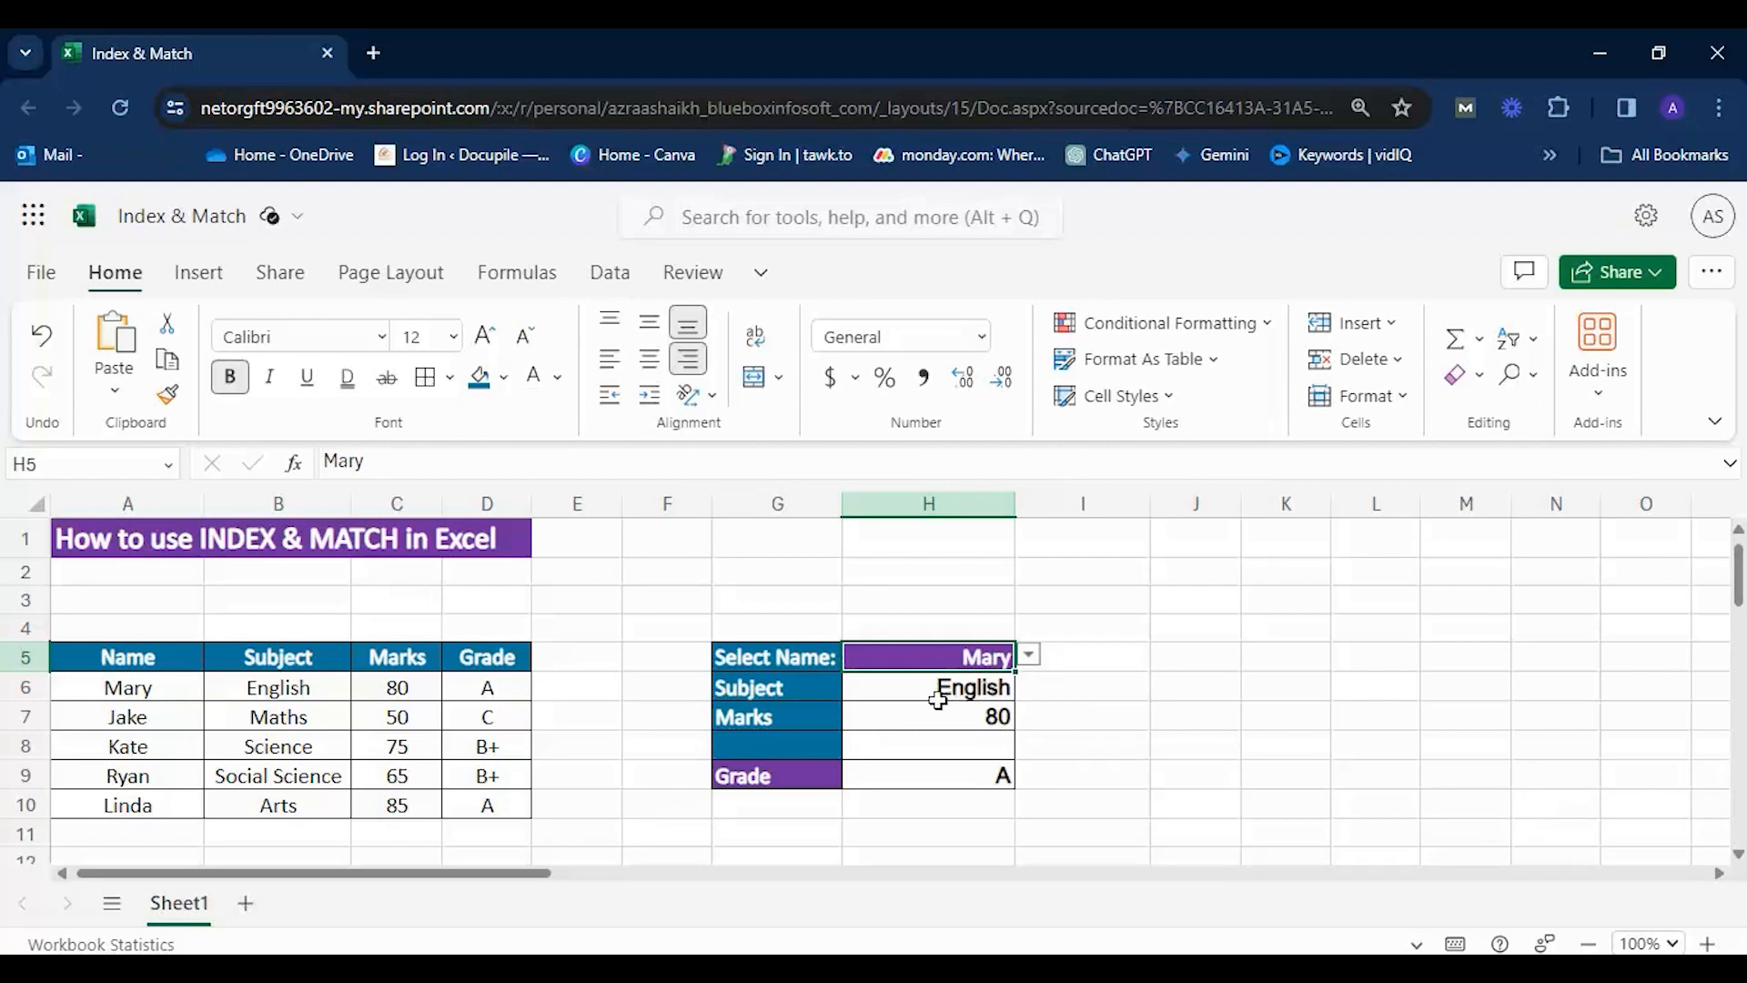
# Examine the Subject formula in H6, the Marks and Grade labels, and the matching source data in A6:D10.
pyautogui.click(809, 693)
pyautogui.click(934, 689)
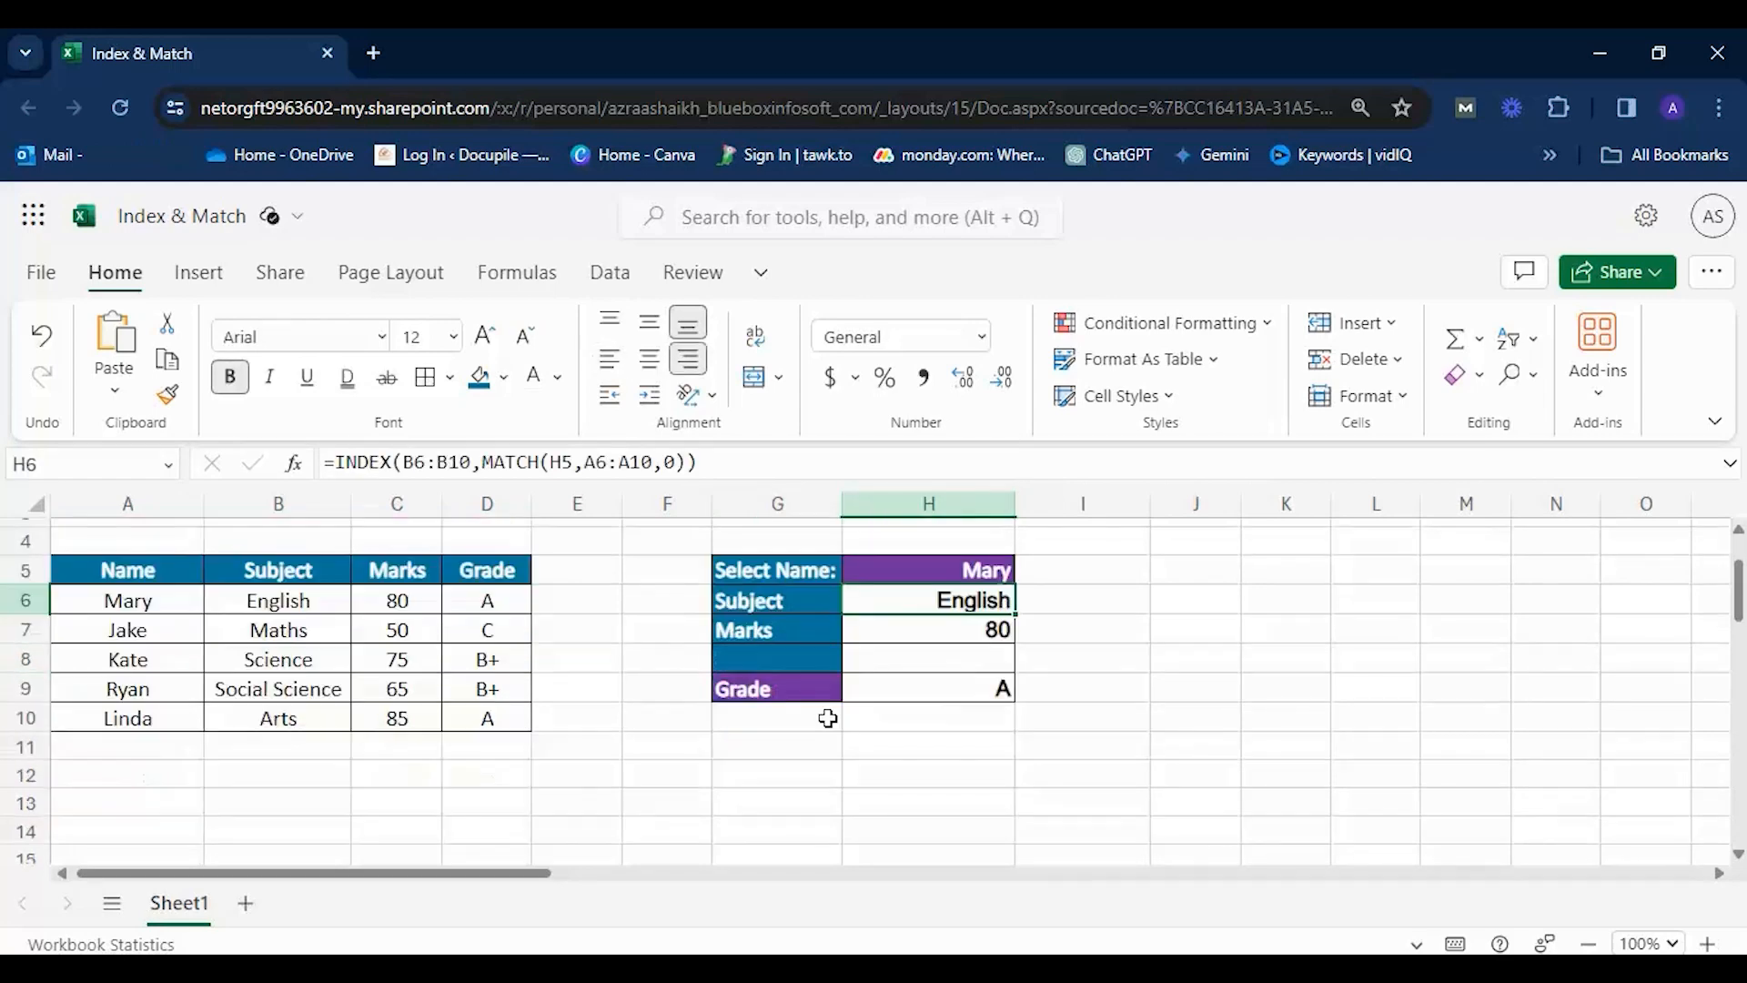
pyautogui.scroll(-2, 772, 583)
pyautogui.click(771, 583)
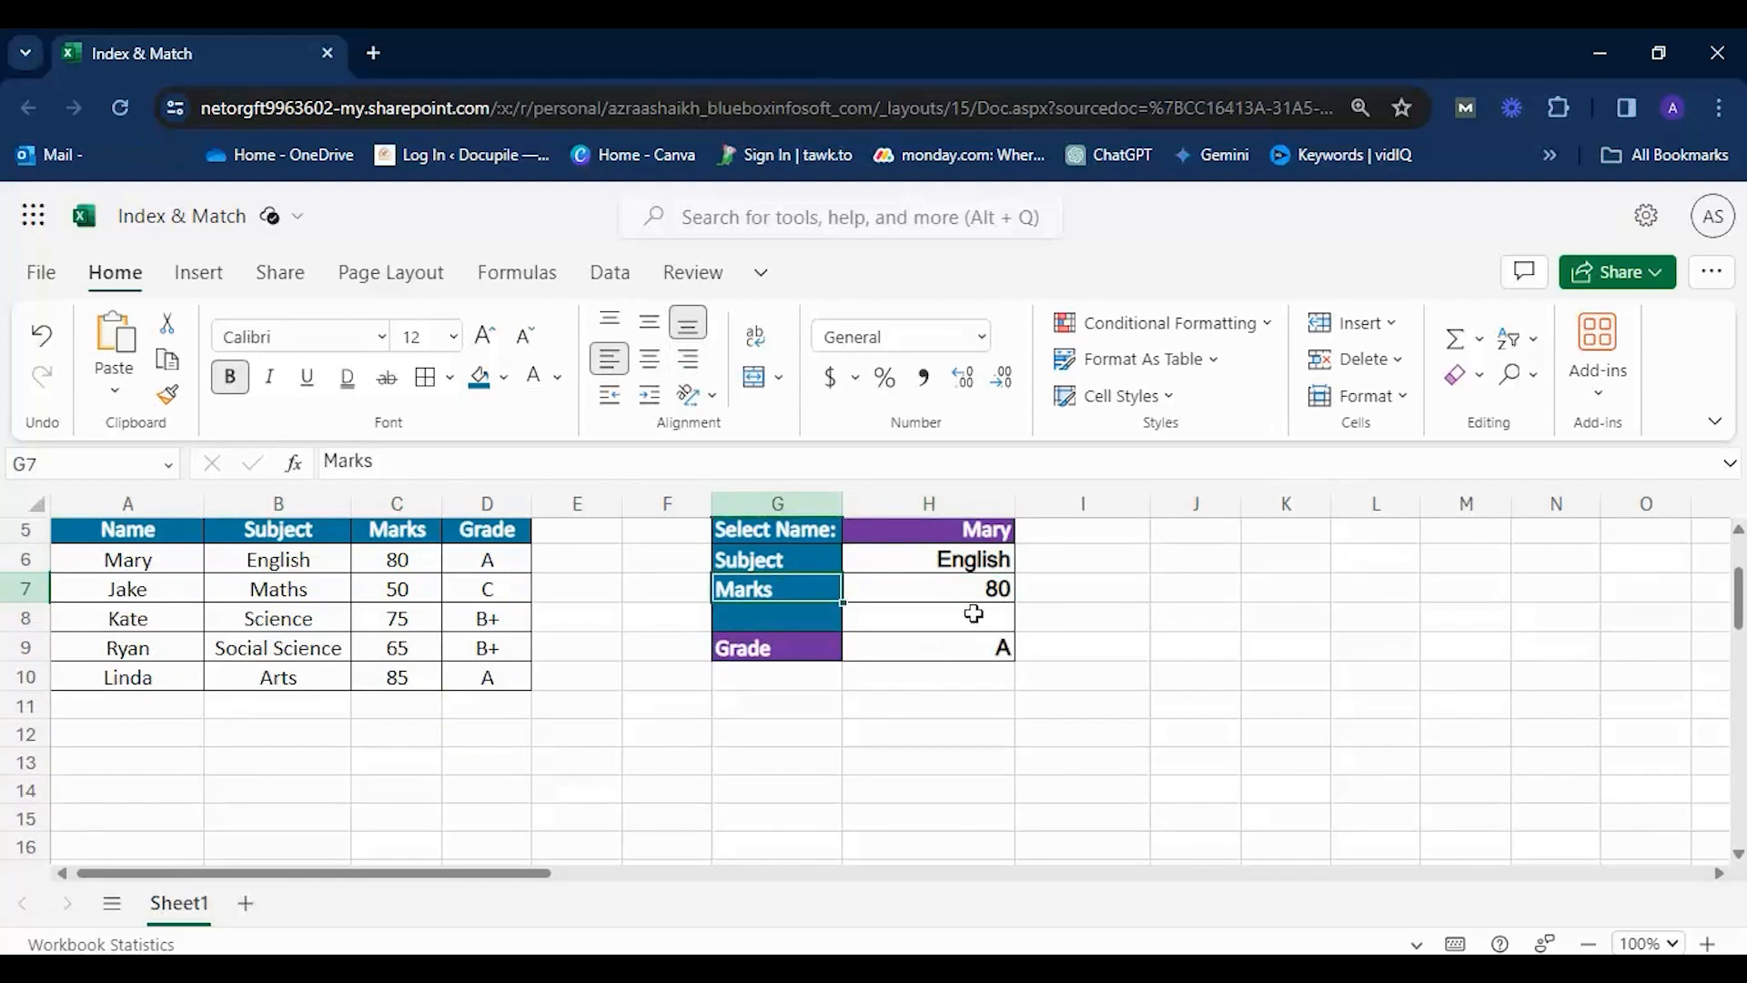
pyautogui.click(751, 648)
pyautogui.scroll(2, 692, 733)
pyautogui.moveTo(187, 689); pyautogui.dragTo(478, 792)
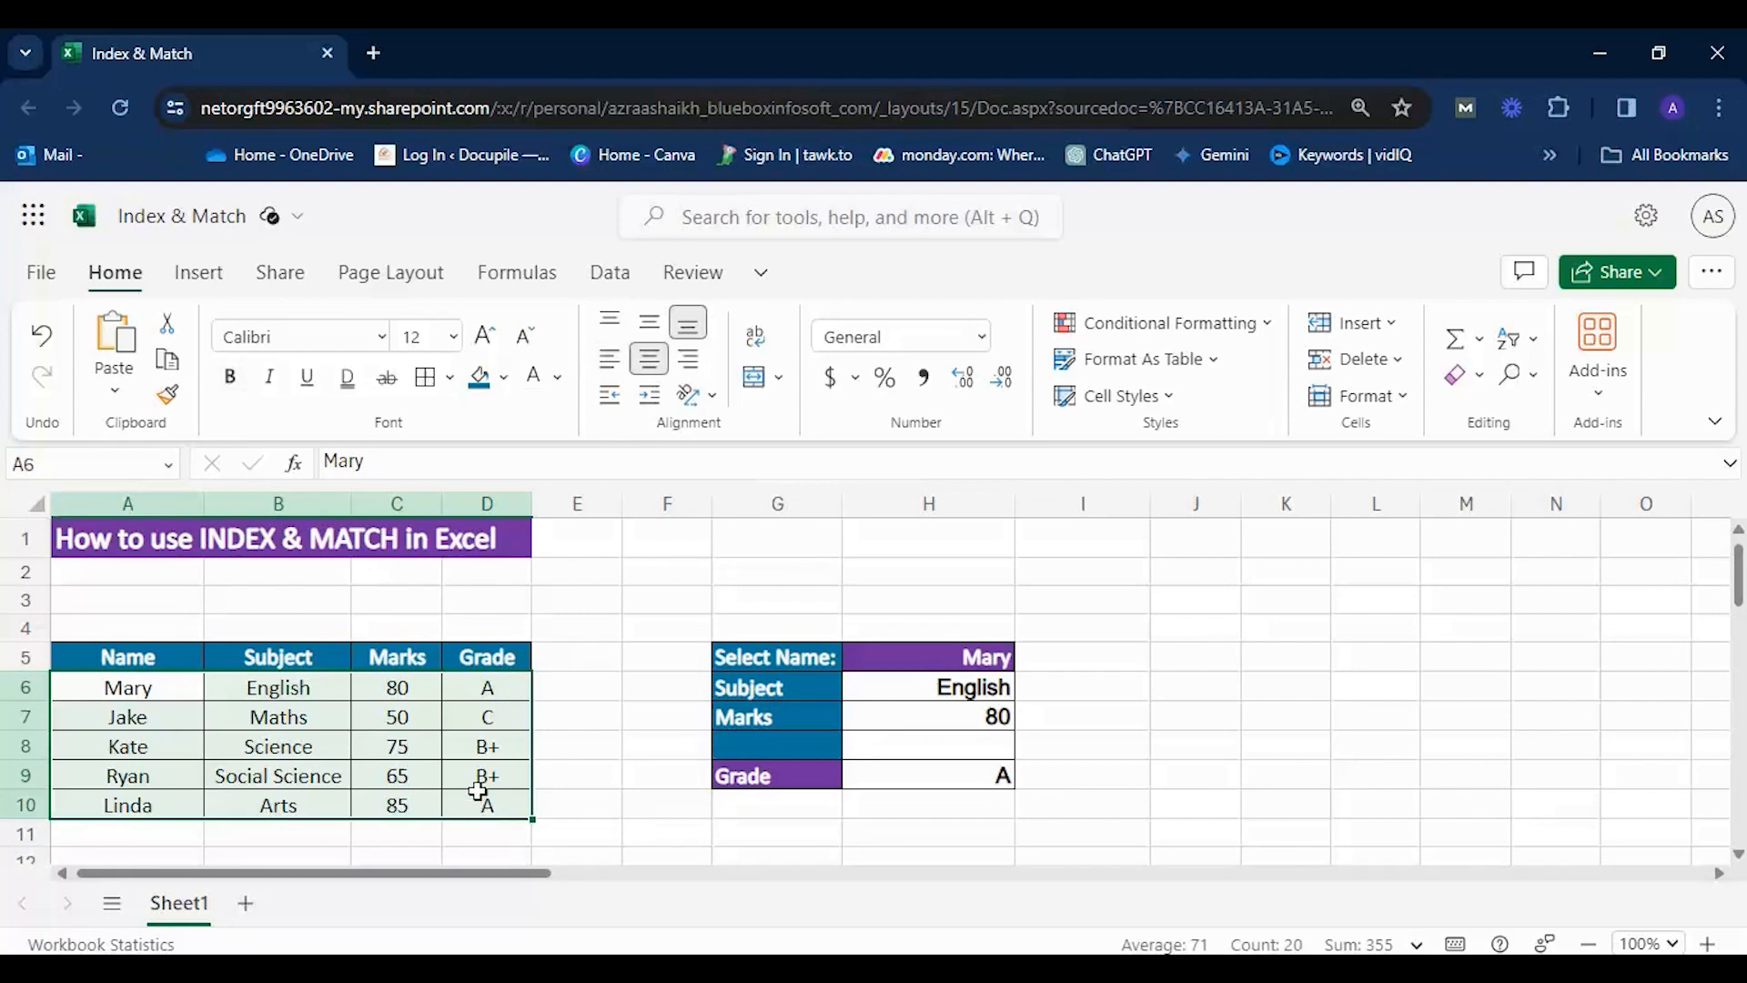
# Test the lookup by setting H5 to the third, fifth, second and first listed names in turn.
pyautogui.click(978, 657)
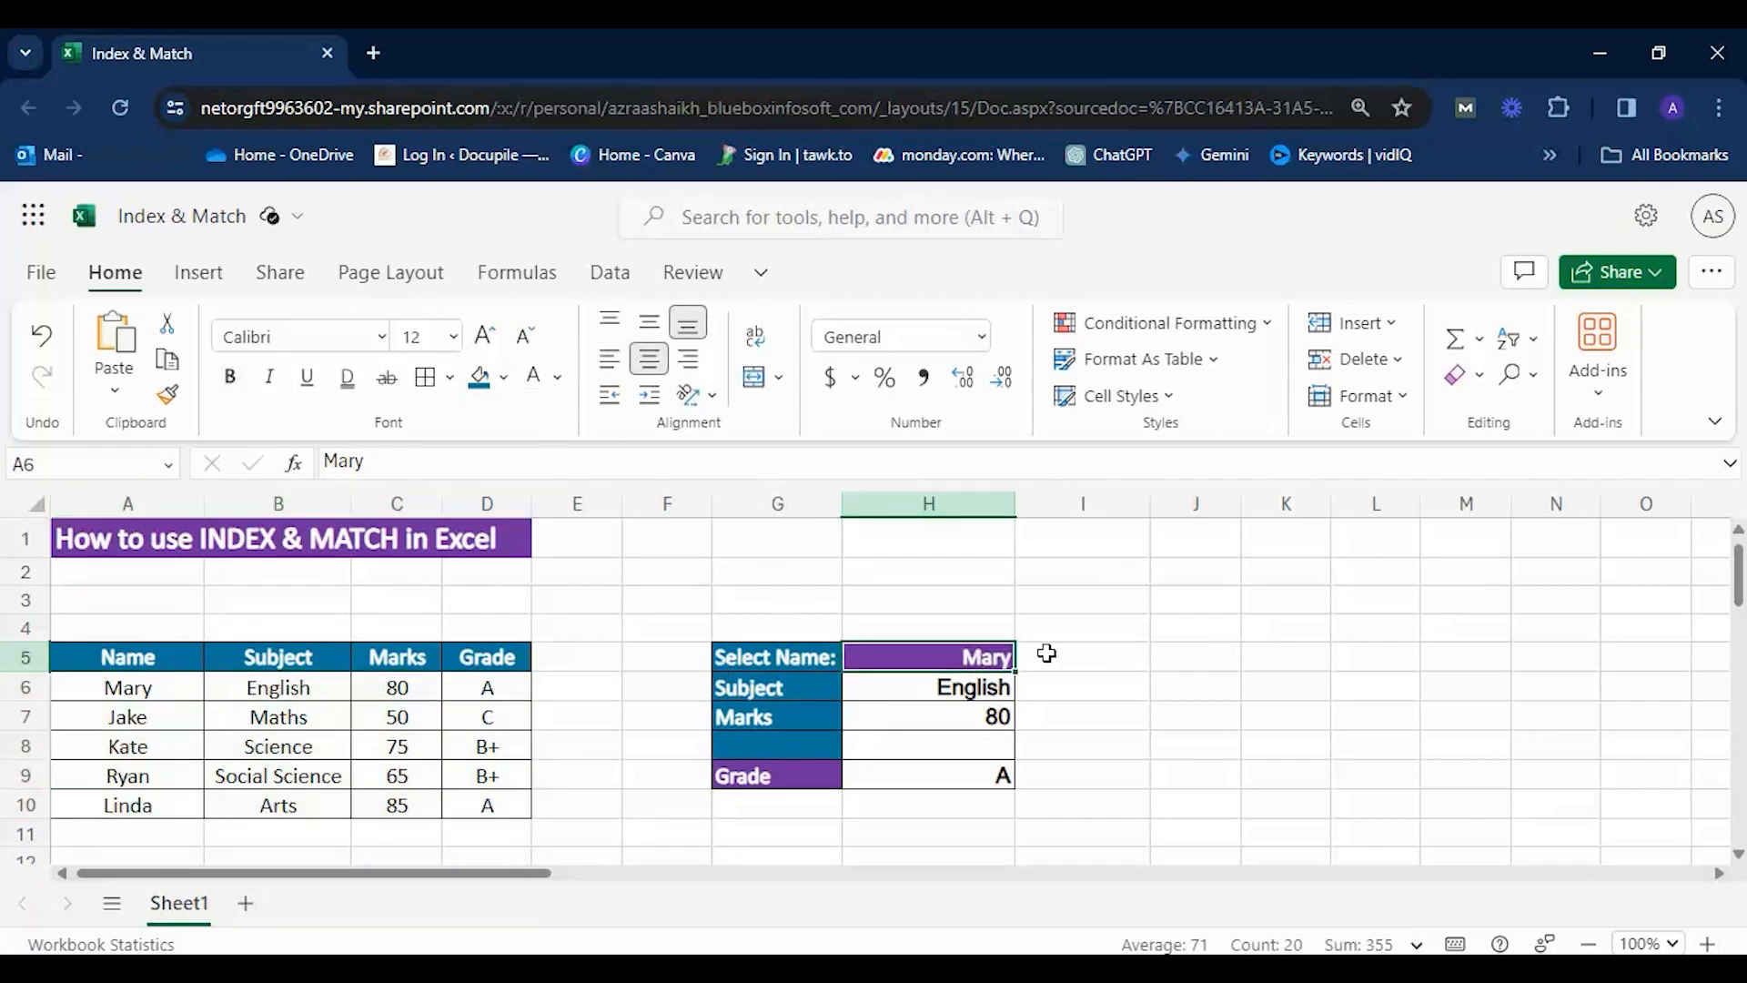
pyautogui.click(1028, 655)
pyautogui.click(910, 775)
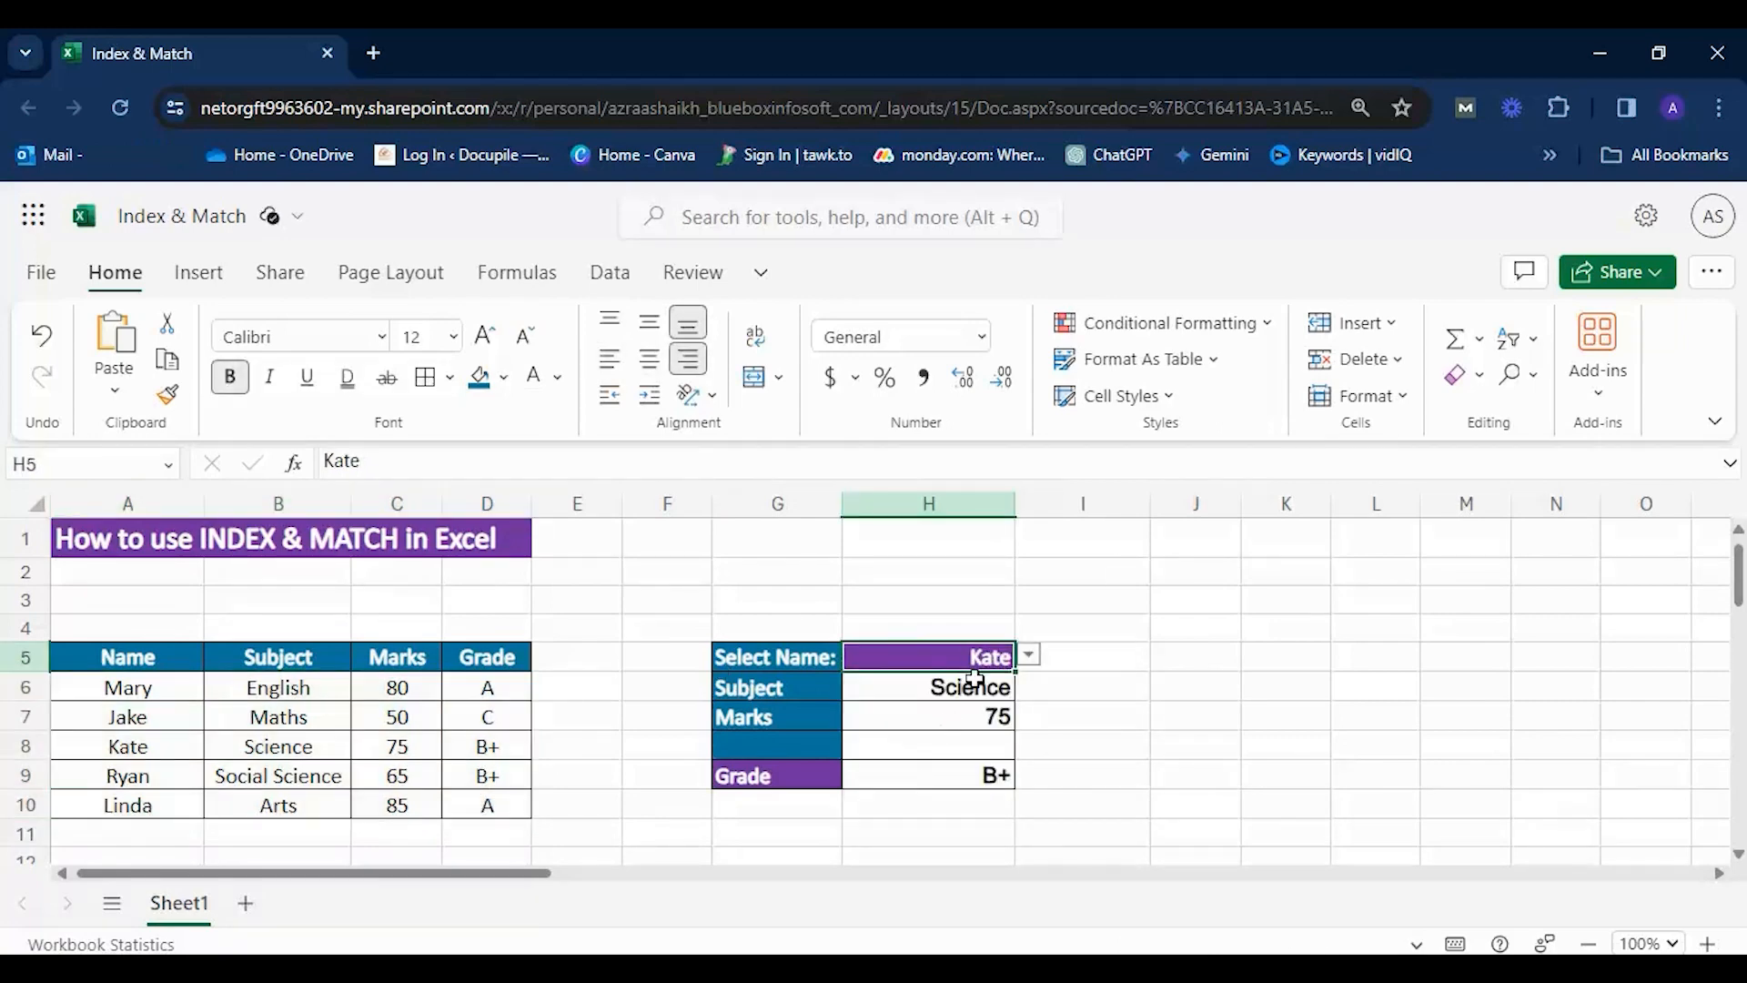
pyautogui.click(1028, 655)
pyautogui.click(897, 826)
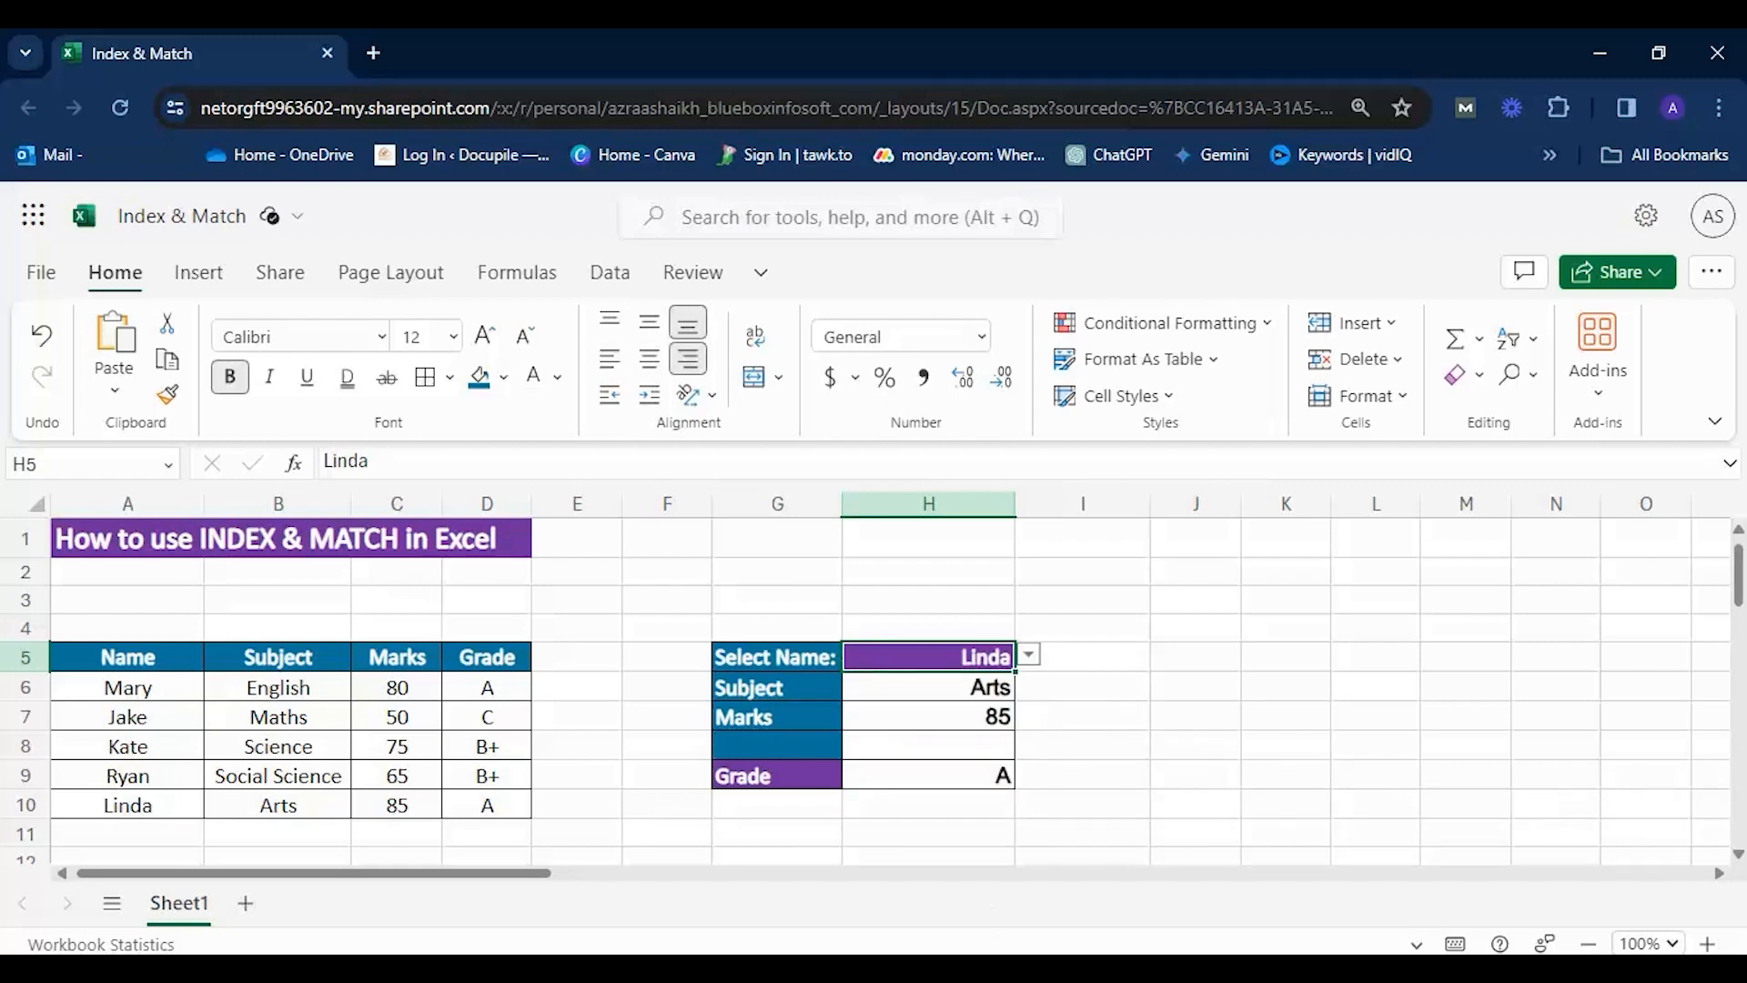
pyautogui.click(1028, 655)
pyautogui.click(910, 726)
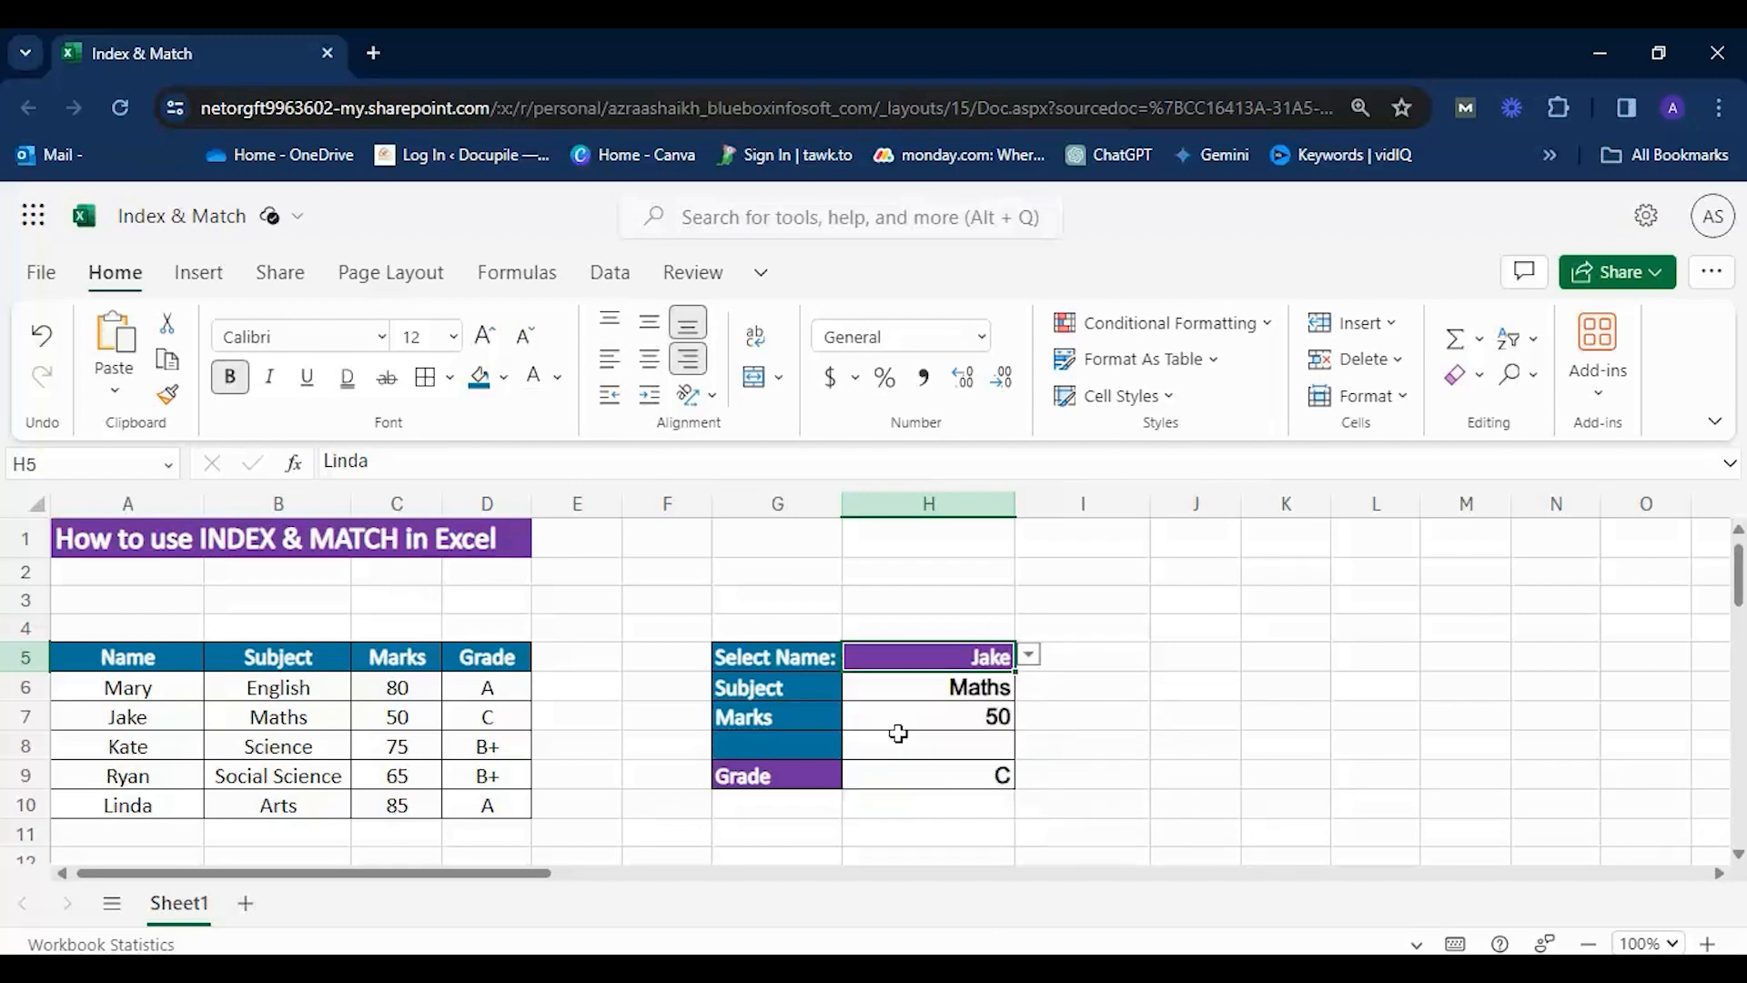
pyautogui.click(1028, 655)
pyautogui.click(910, 692)
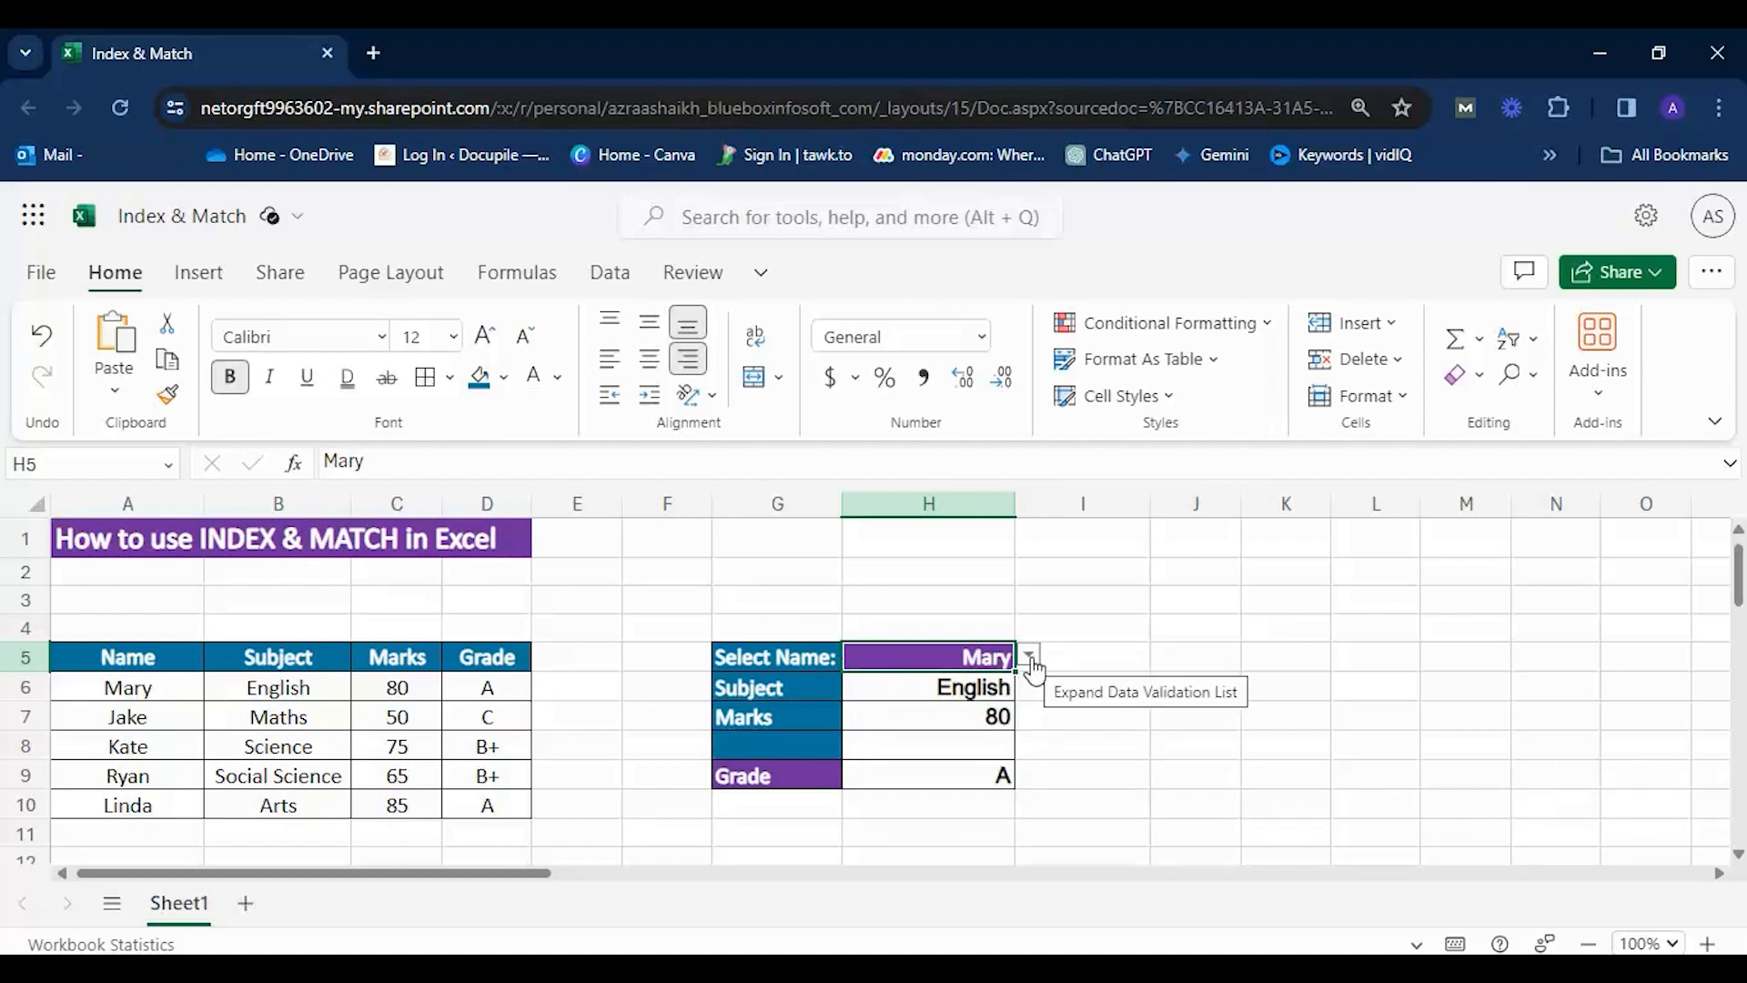
# Copy the name selection cell H5, including its validation list, to I5.
pyautogui.click(1127, 653)
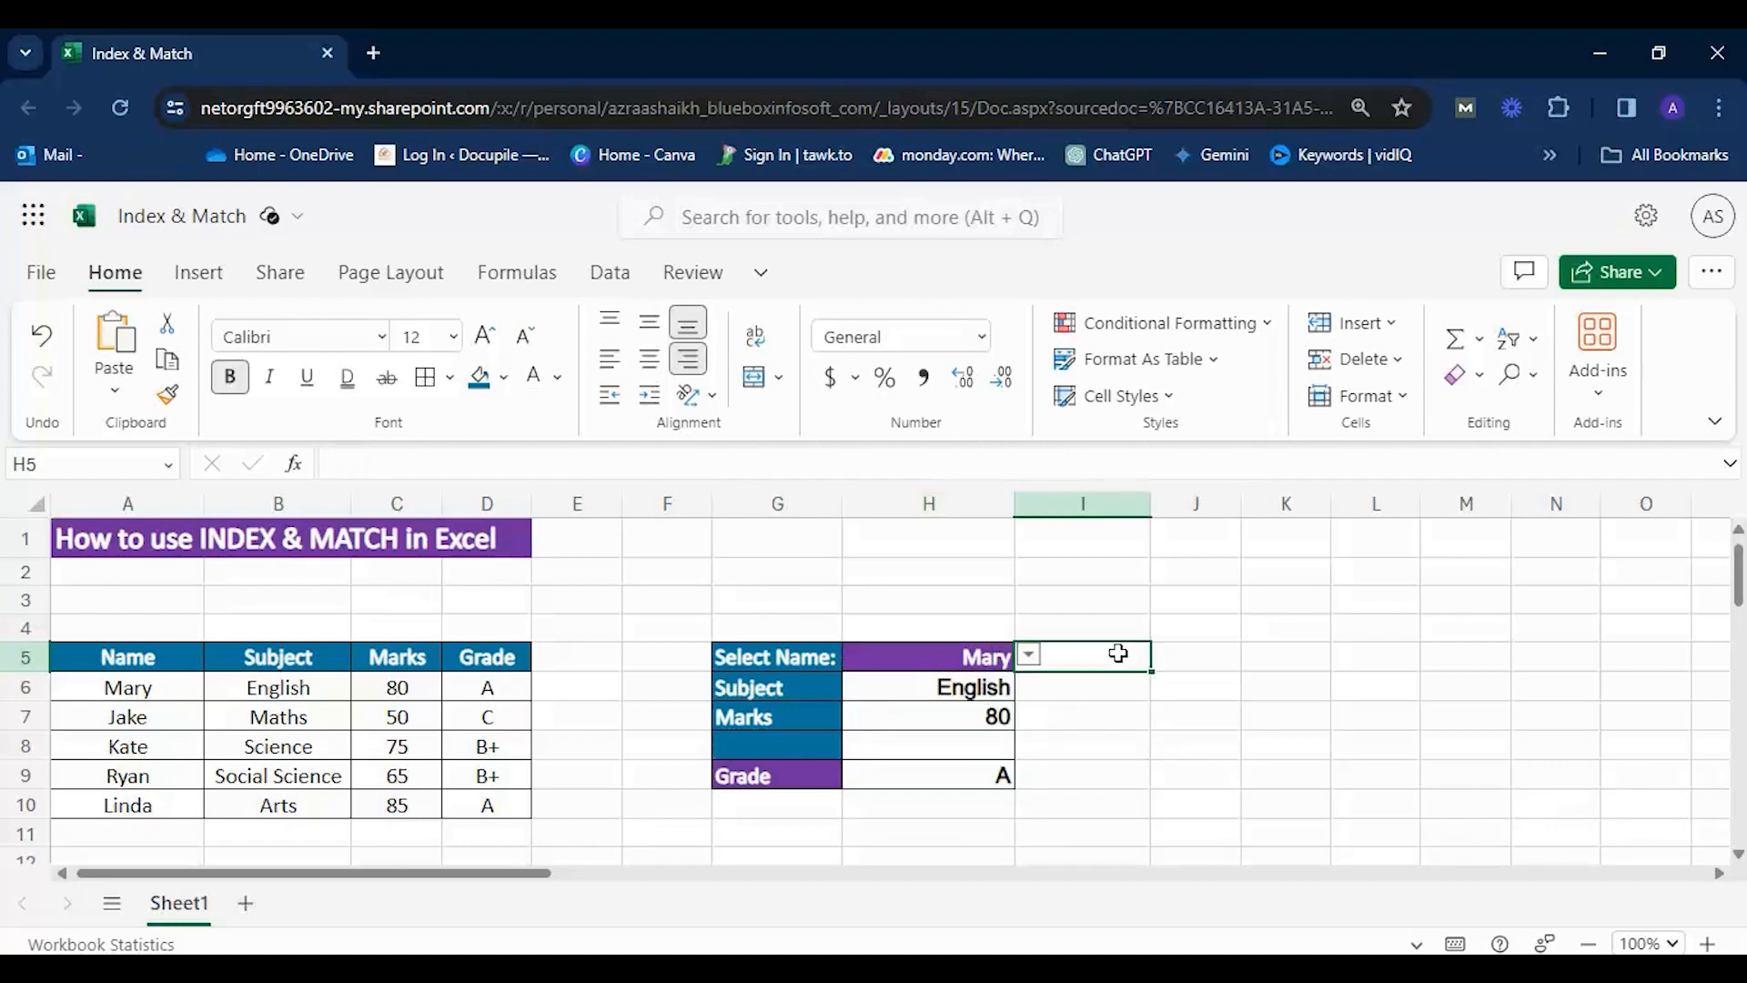
pyautogui.click(887, 652)
pyautogui.hotkey('ctrl', 'c')
pyautogui.click(1047, 652)
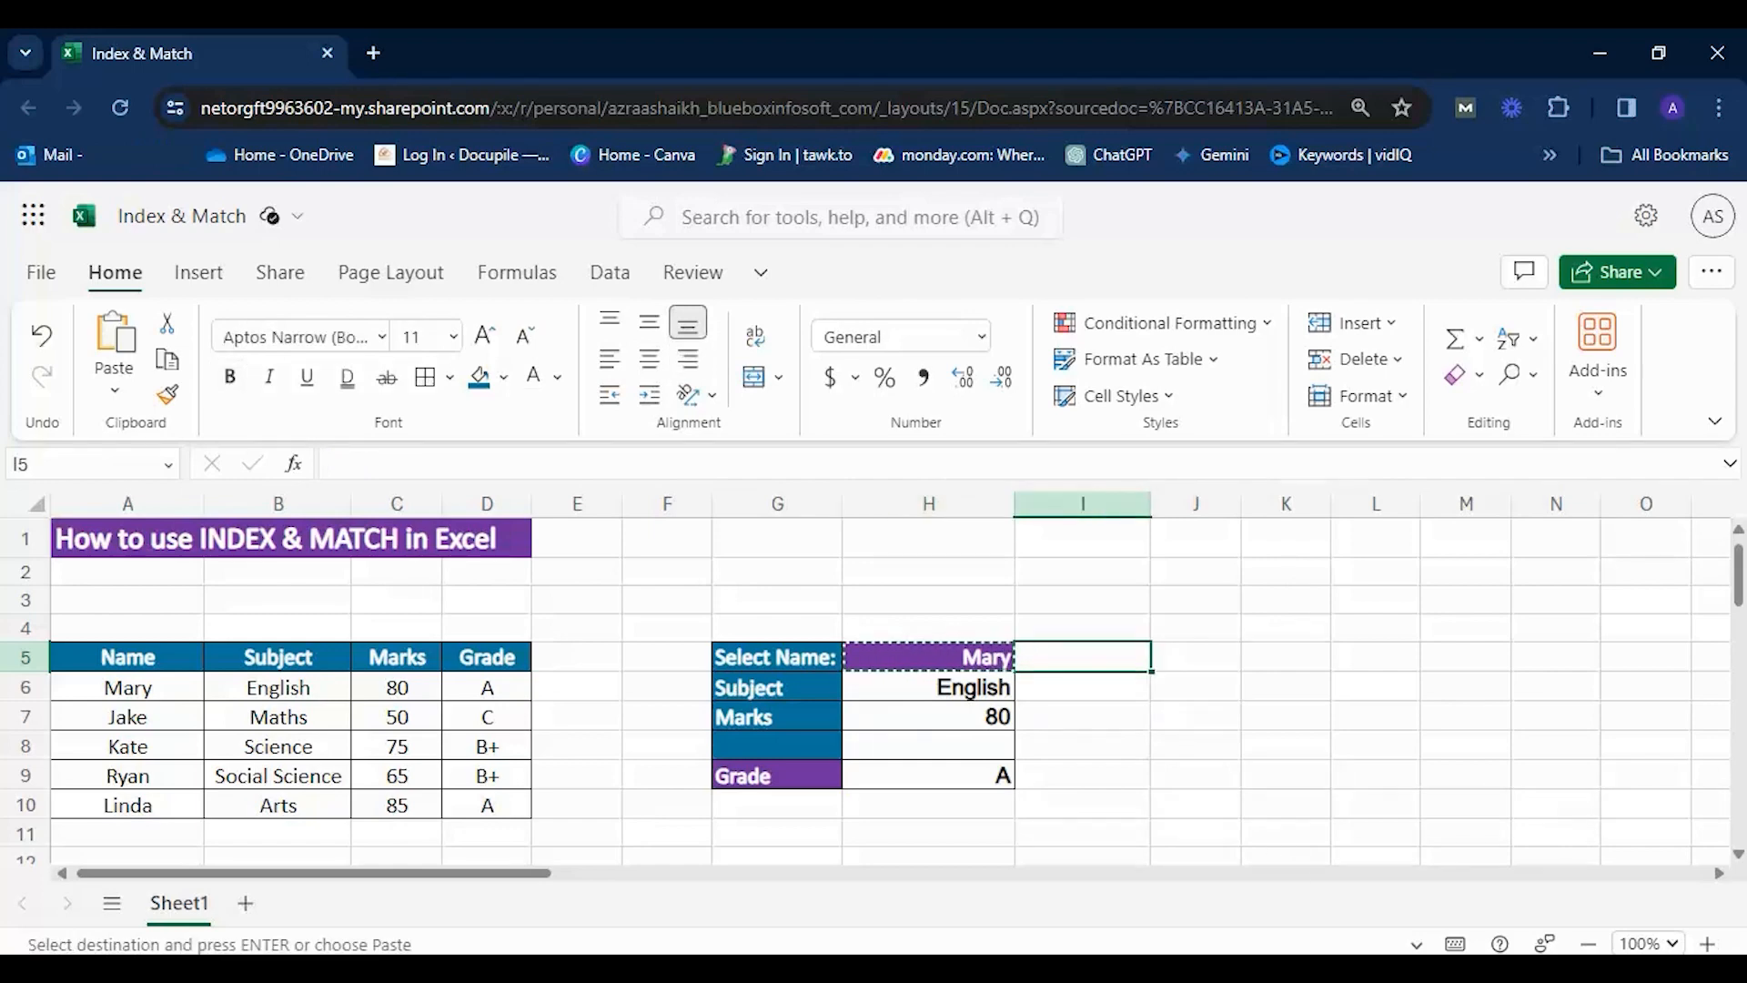
pyautogui.hotkey('ctrl', 'v')
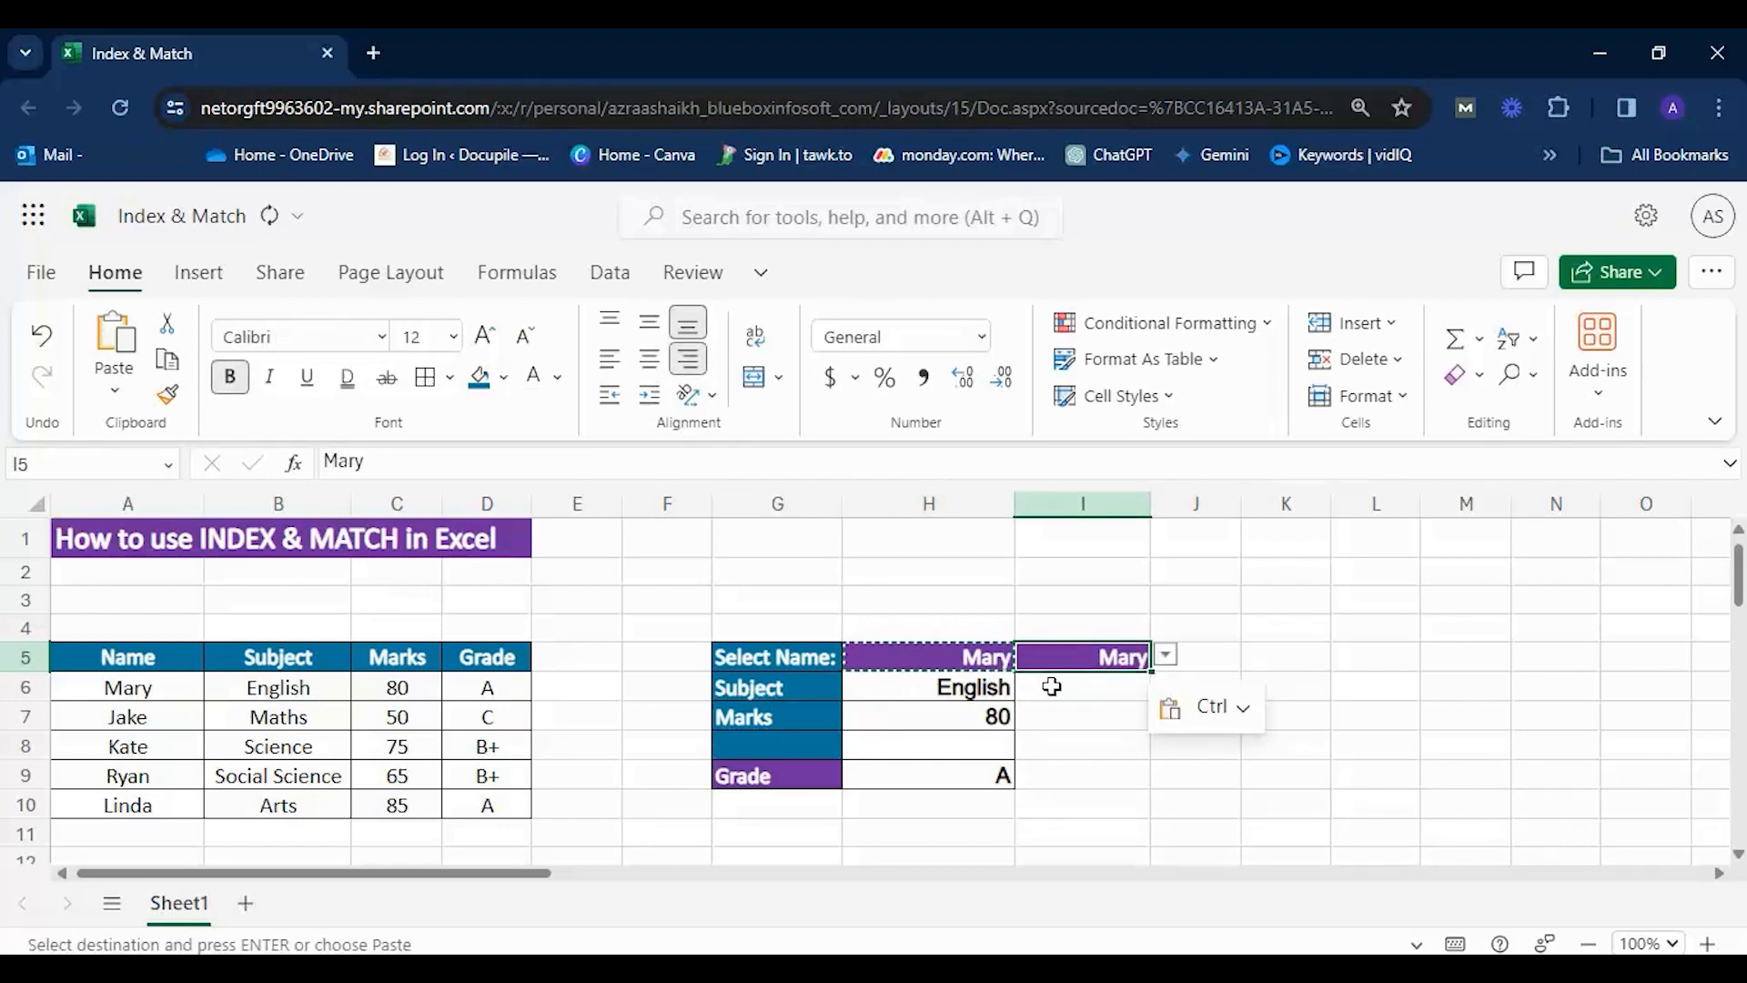
# Try the first listed name in I5 and settle on the second listed name.
pyautogui.click(1164, 655)
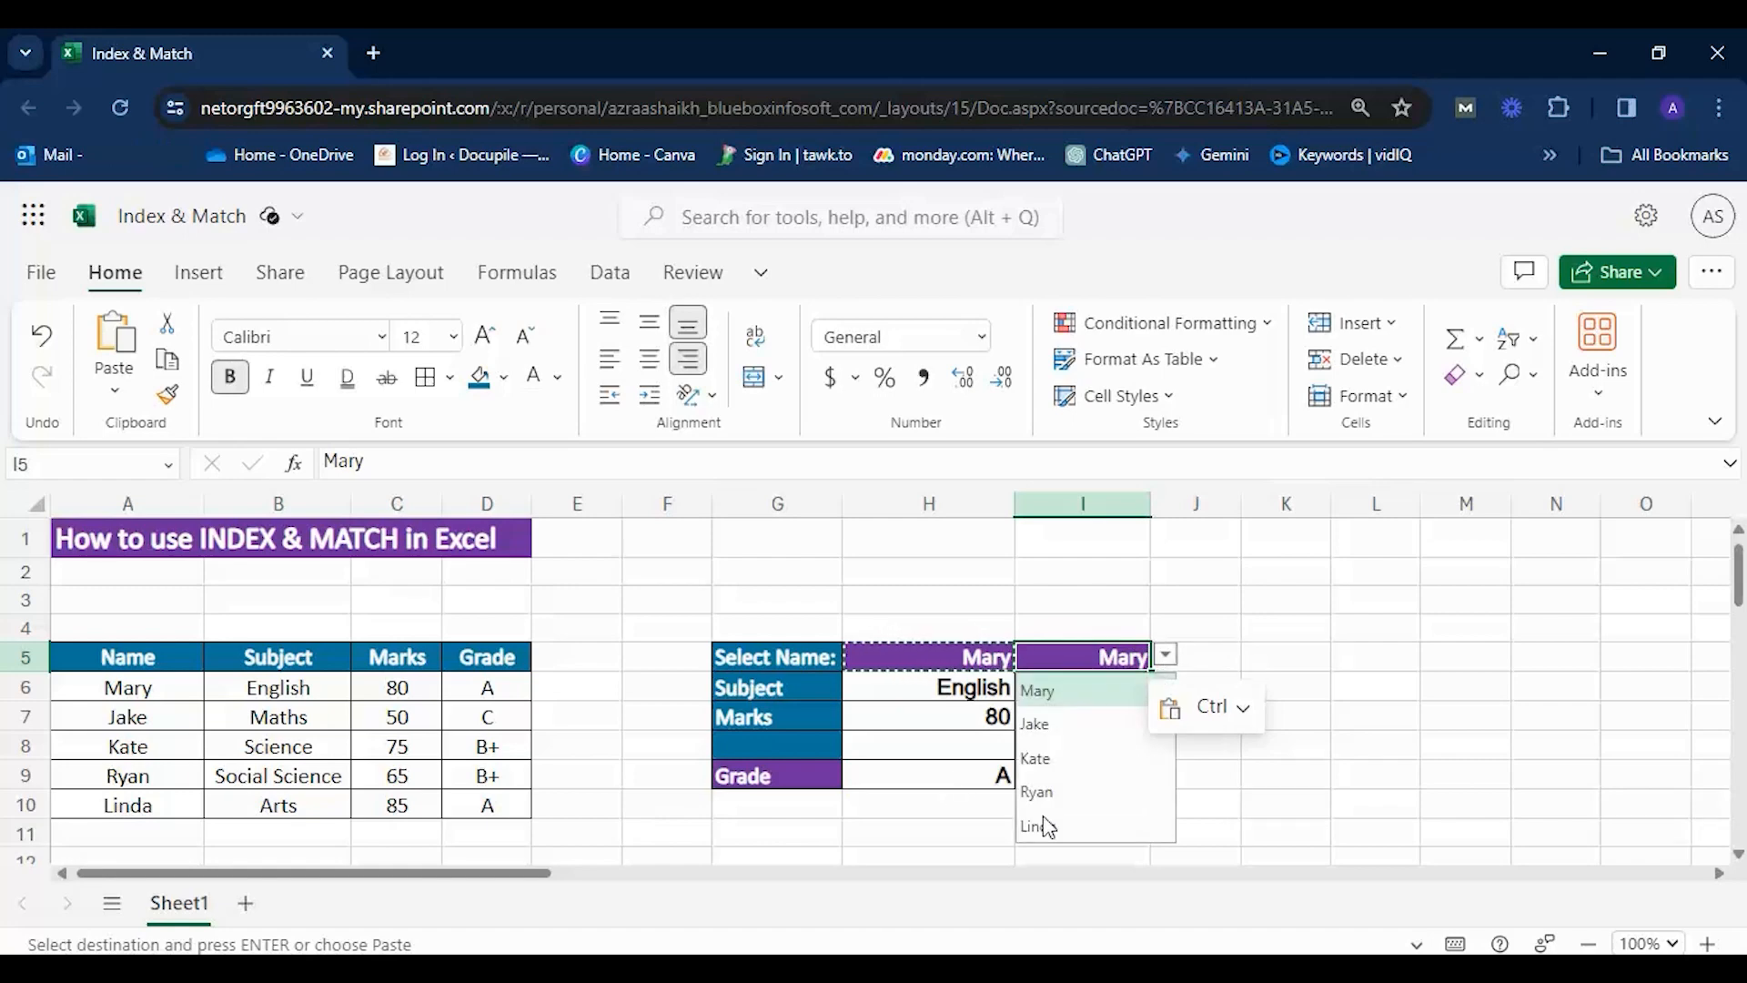
pyautogui.click(1055, 690)
pyautogui.click(1165, 655)
pyautogui.click(1046, 724)
pyautogui.click(1165, 655)
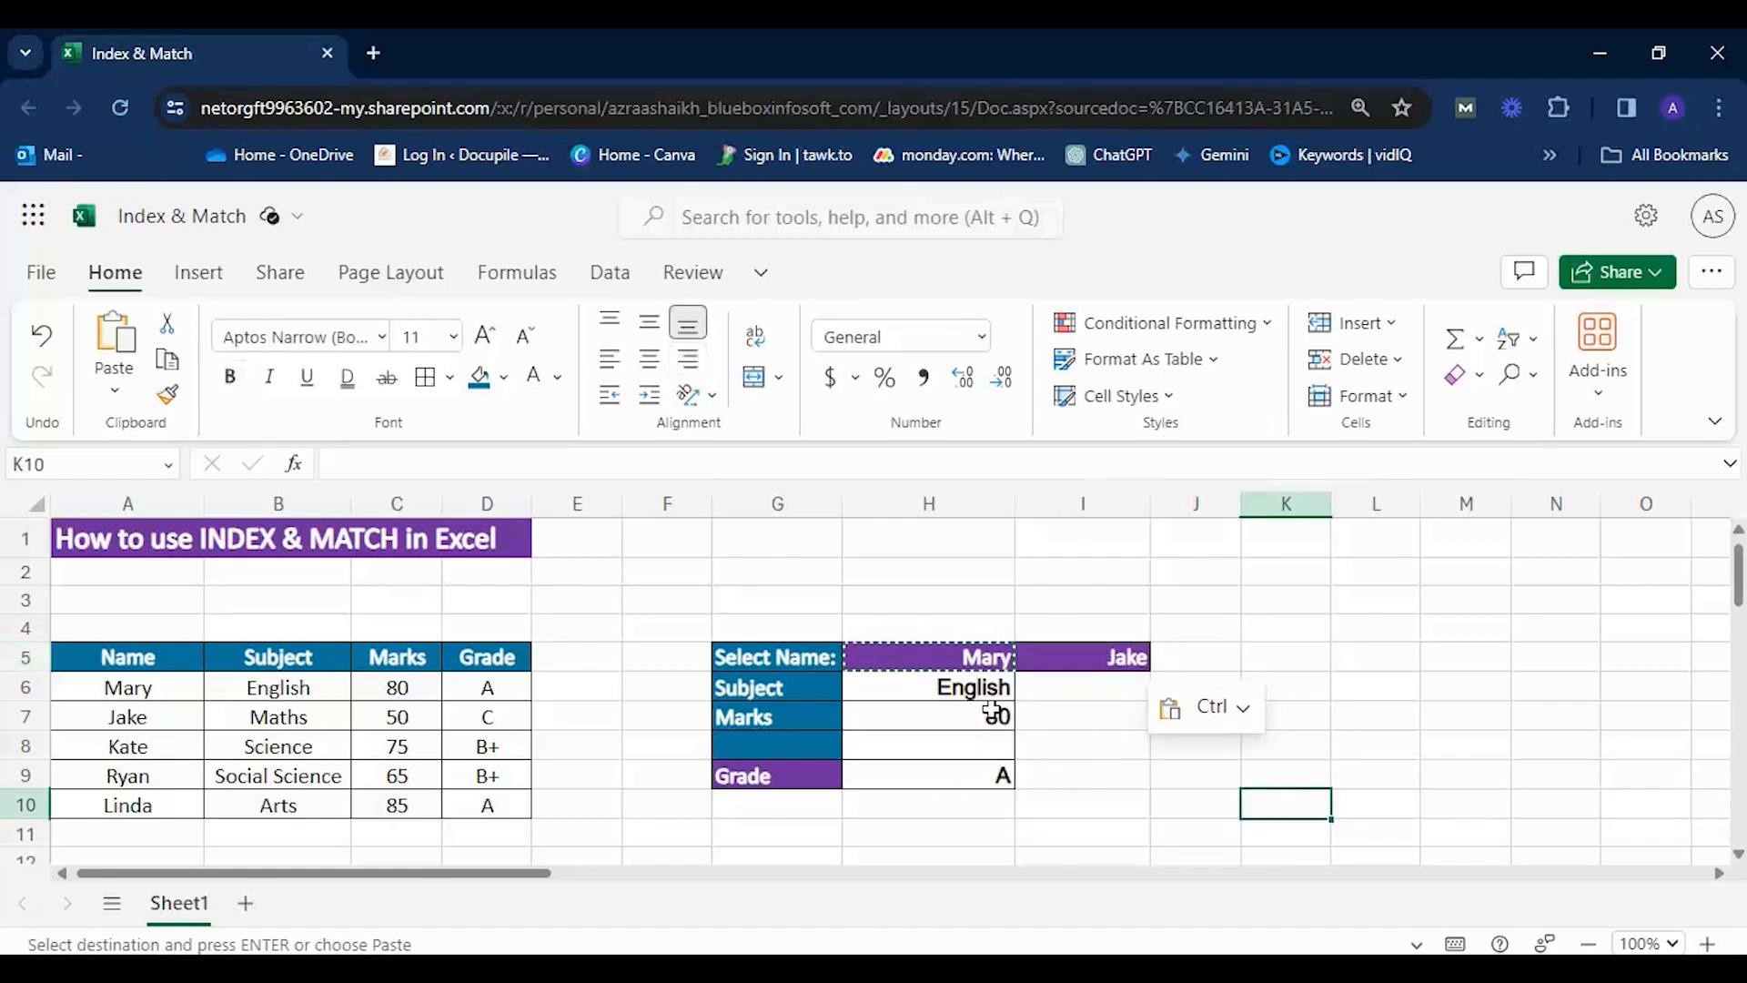
# Apply the formatting of H6:H9 to the empty cells I6:I9 without copying their contents.
pyautogui.moveTo(965, 688); pyautogui.dragTo(975, 773)
pyautogui.hotkey('ctrl', 'c')
pyautogui.moveTo(1049, 696); pyautogui.dragTo(1083, 779)
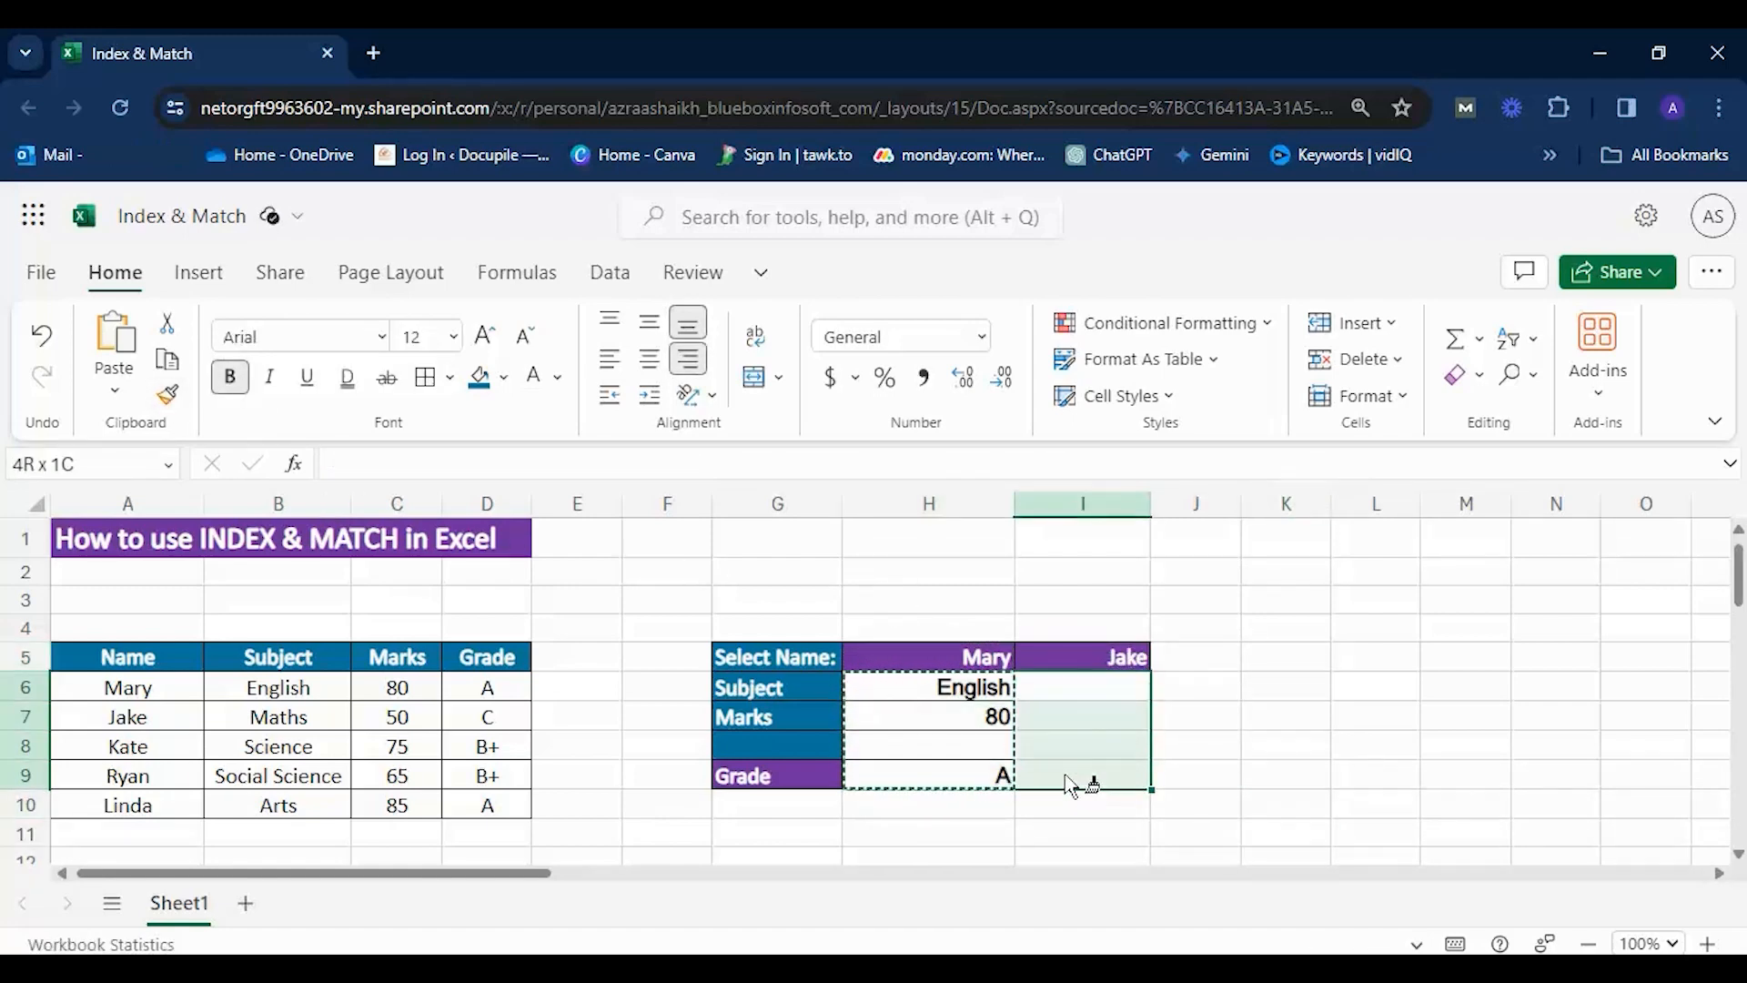
pyautogui.click(1241, 745)
# Write the formula =INDEX(B6:B10,2) in I6, using the Subject column as array and 2 as row number.
pyautogui.doubleClick(1066, 678)
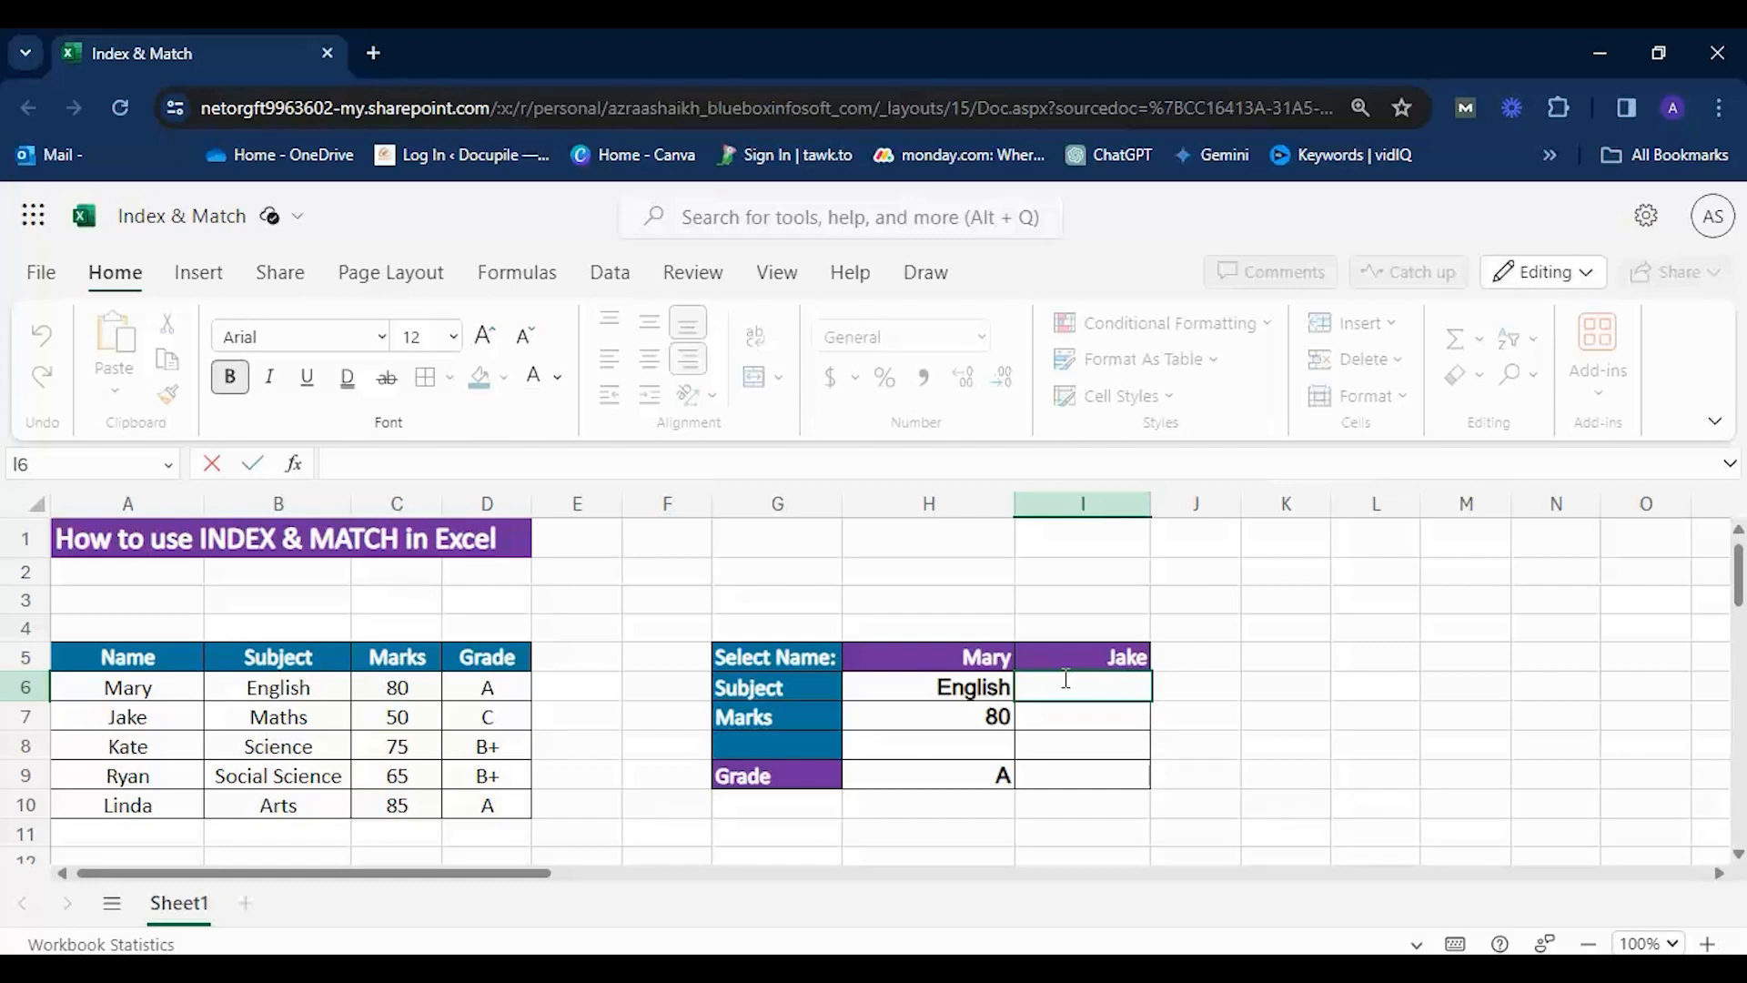
pyautogui.write('=index')
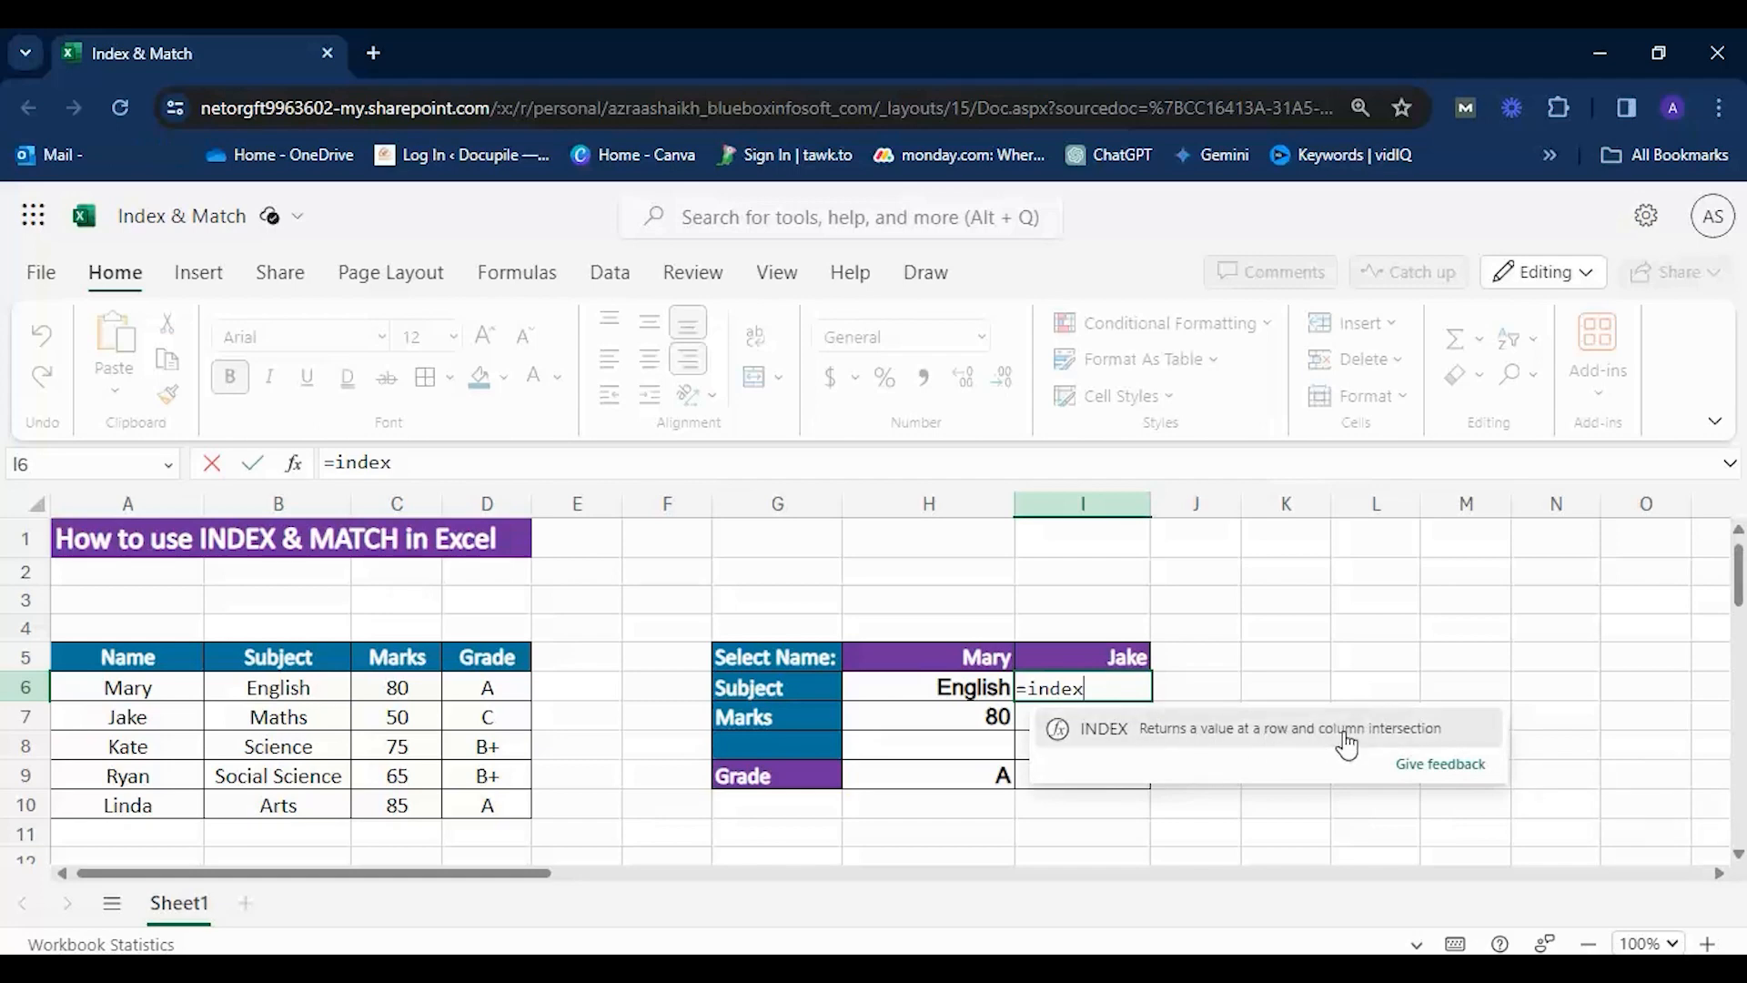
pyautogui.click(1162, 728)
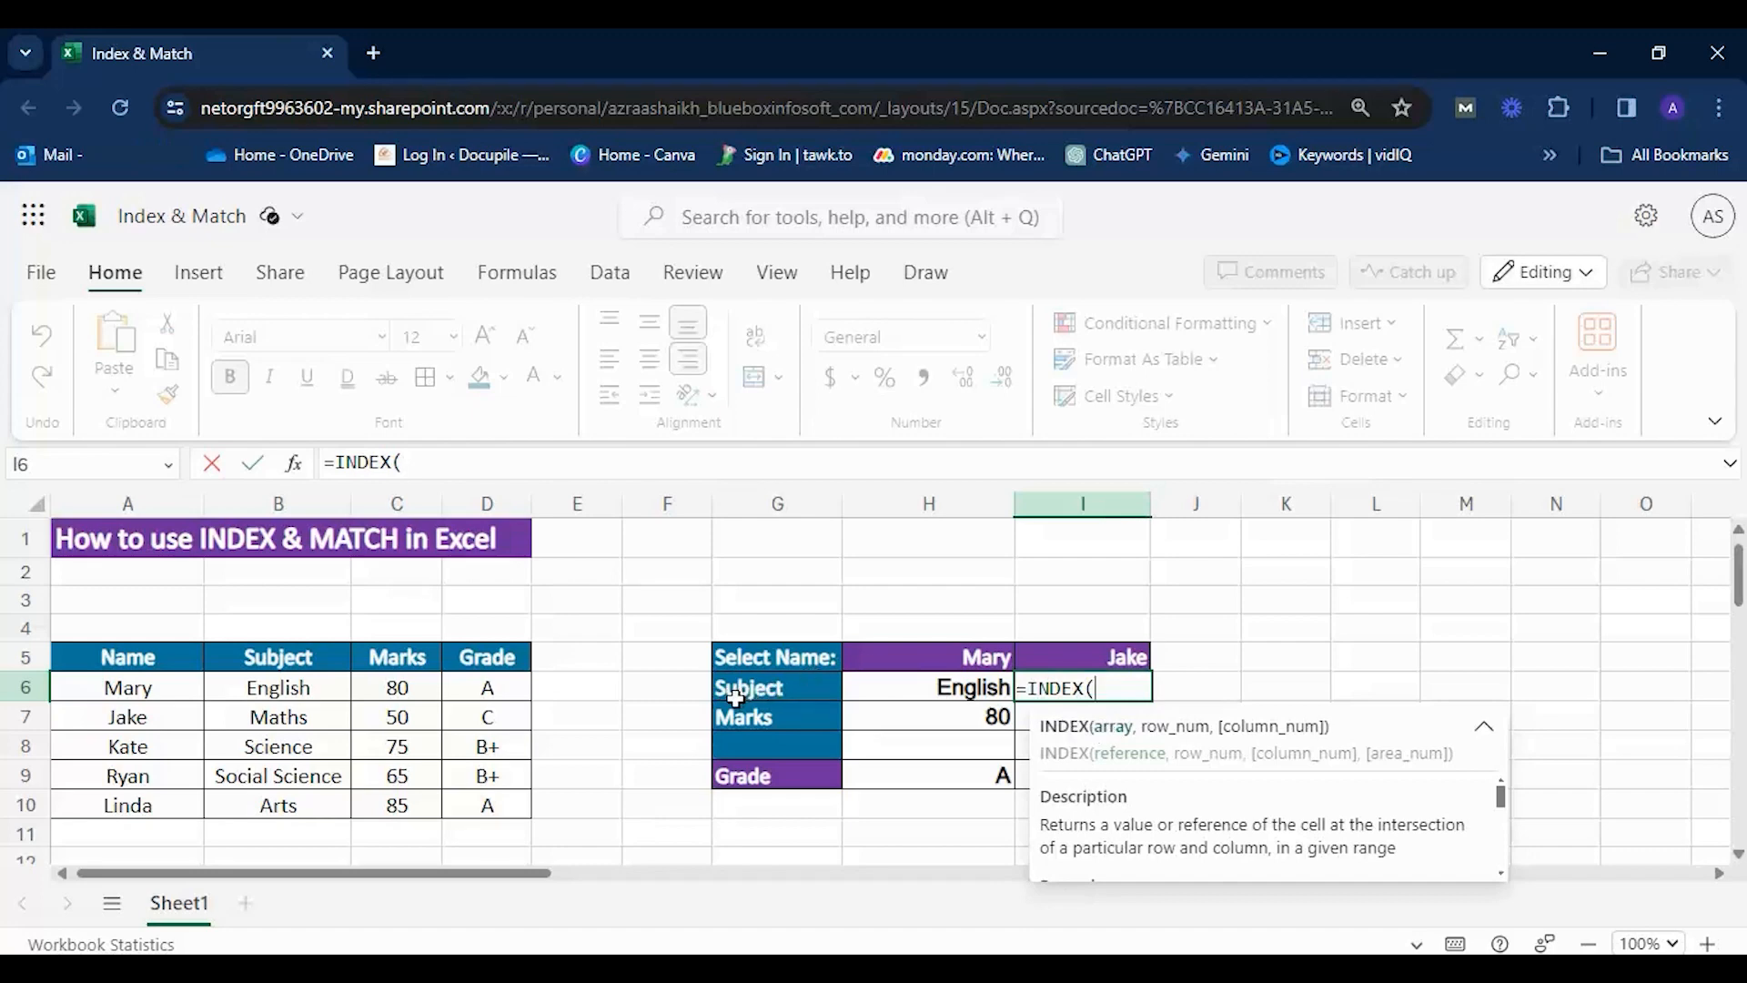
pyautogui.moveTo(292, 686); pyautogui.dragTo(303, 805)
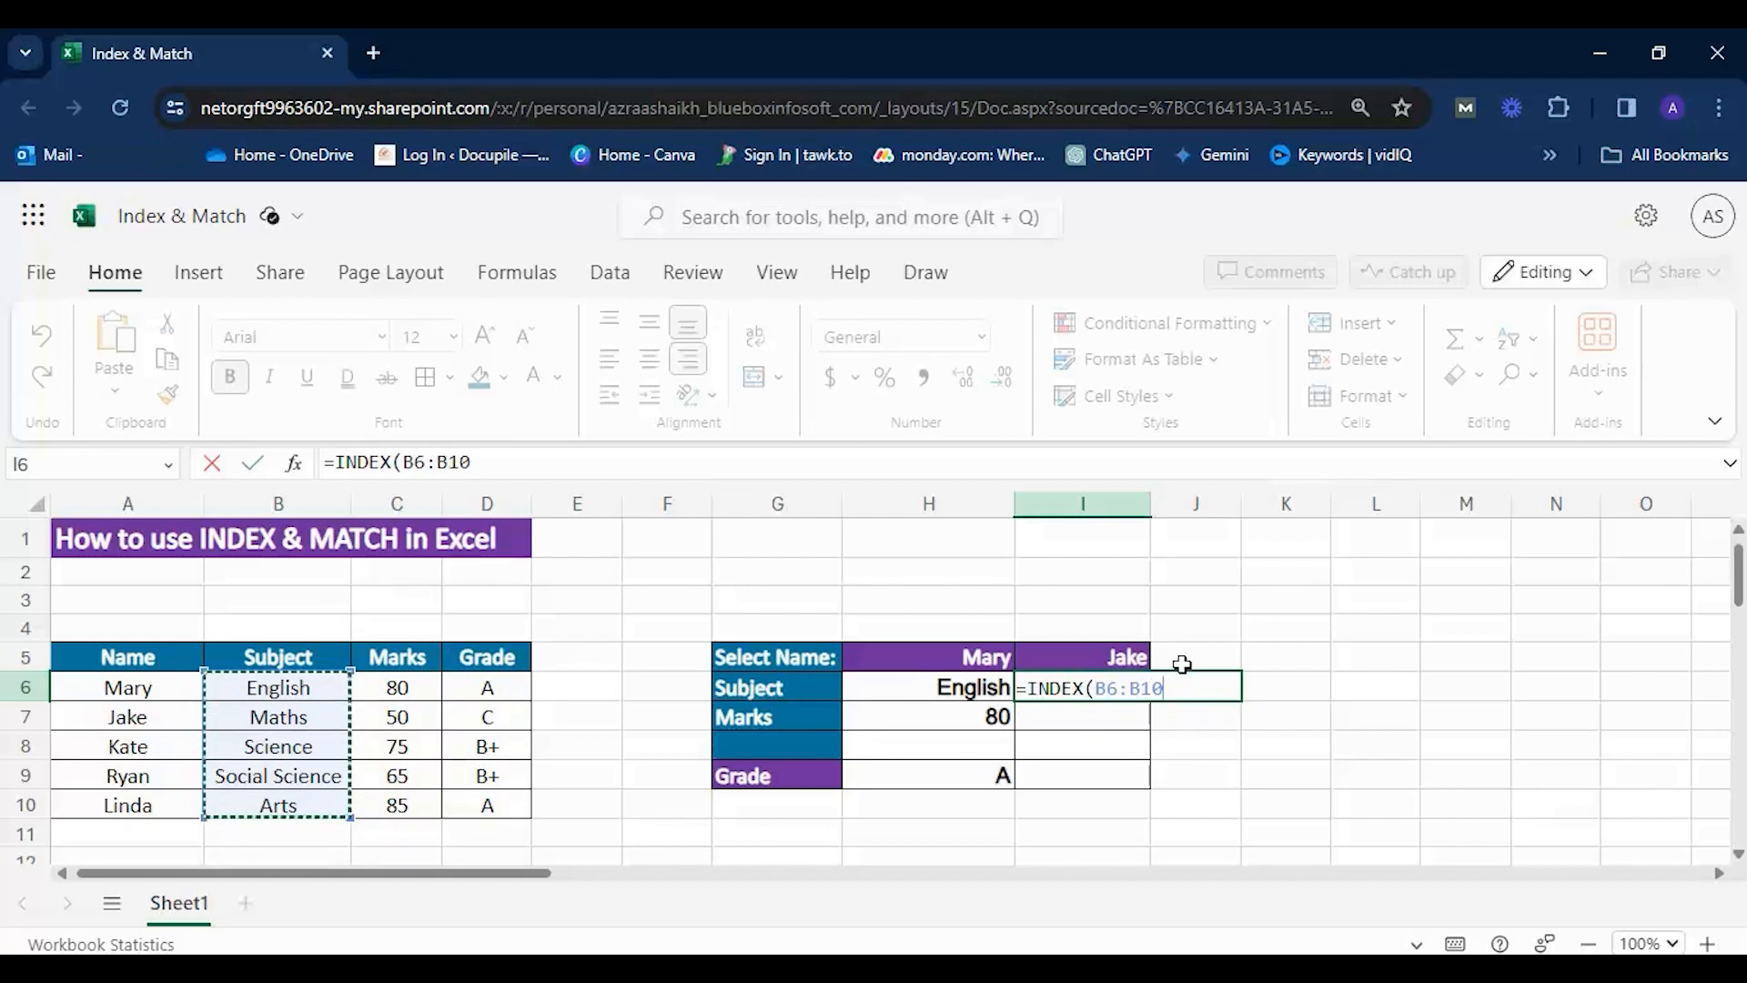
pyautogui.write(',')
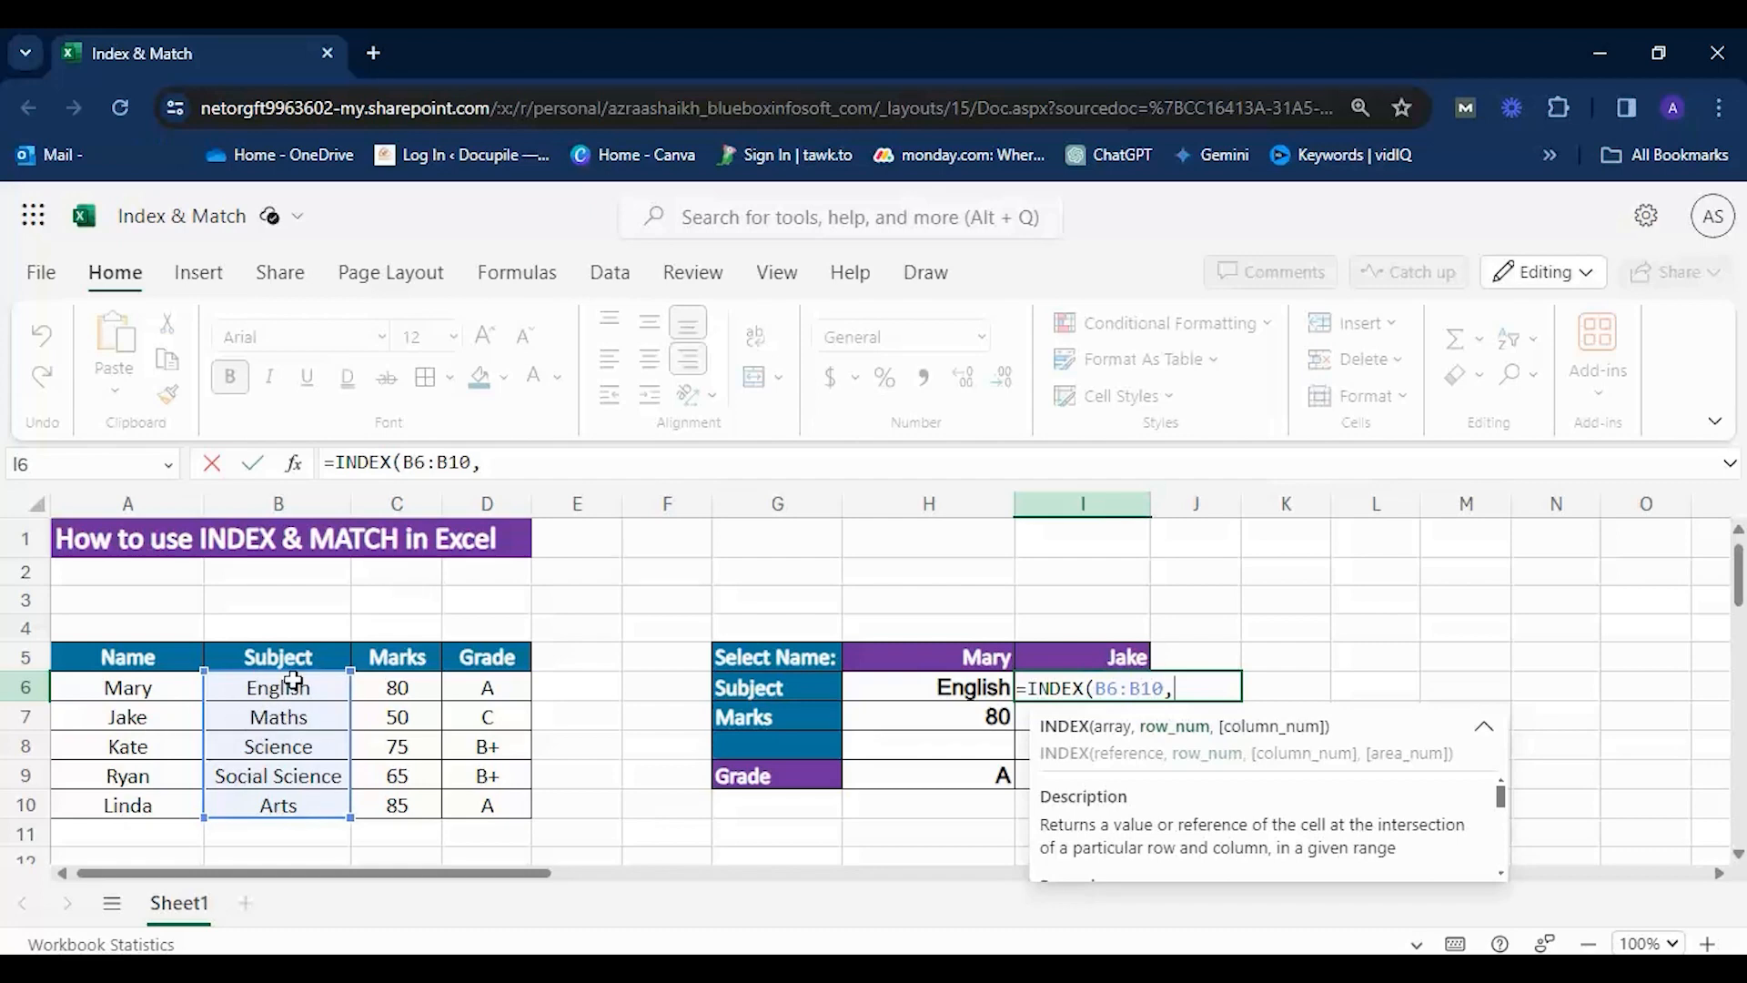
pyautogui.write('2)')
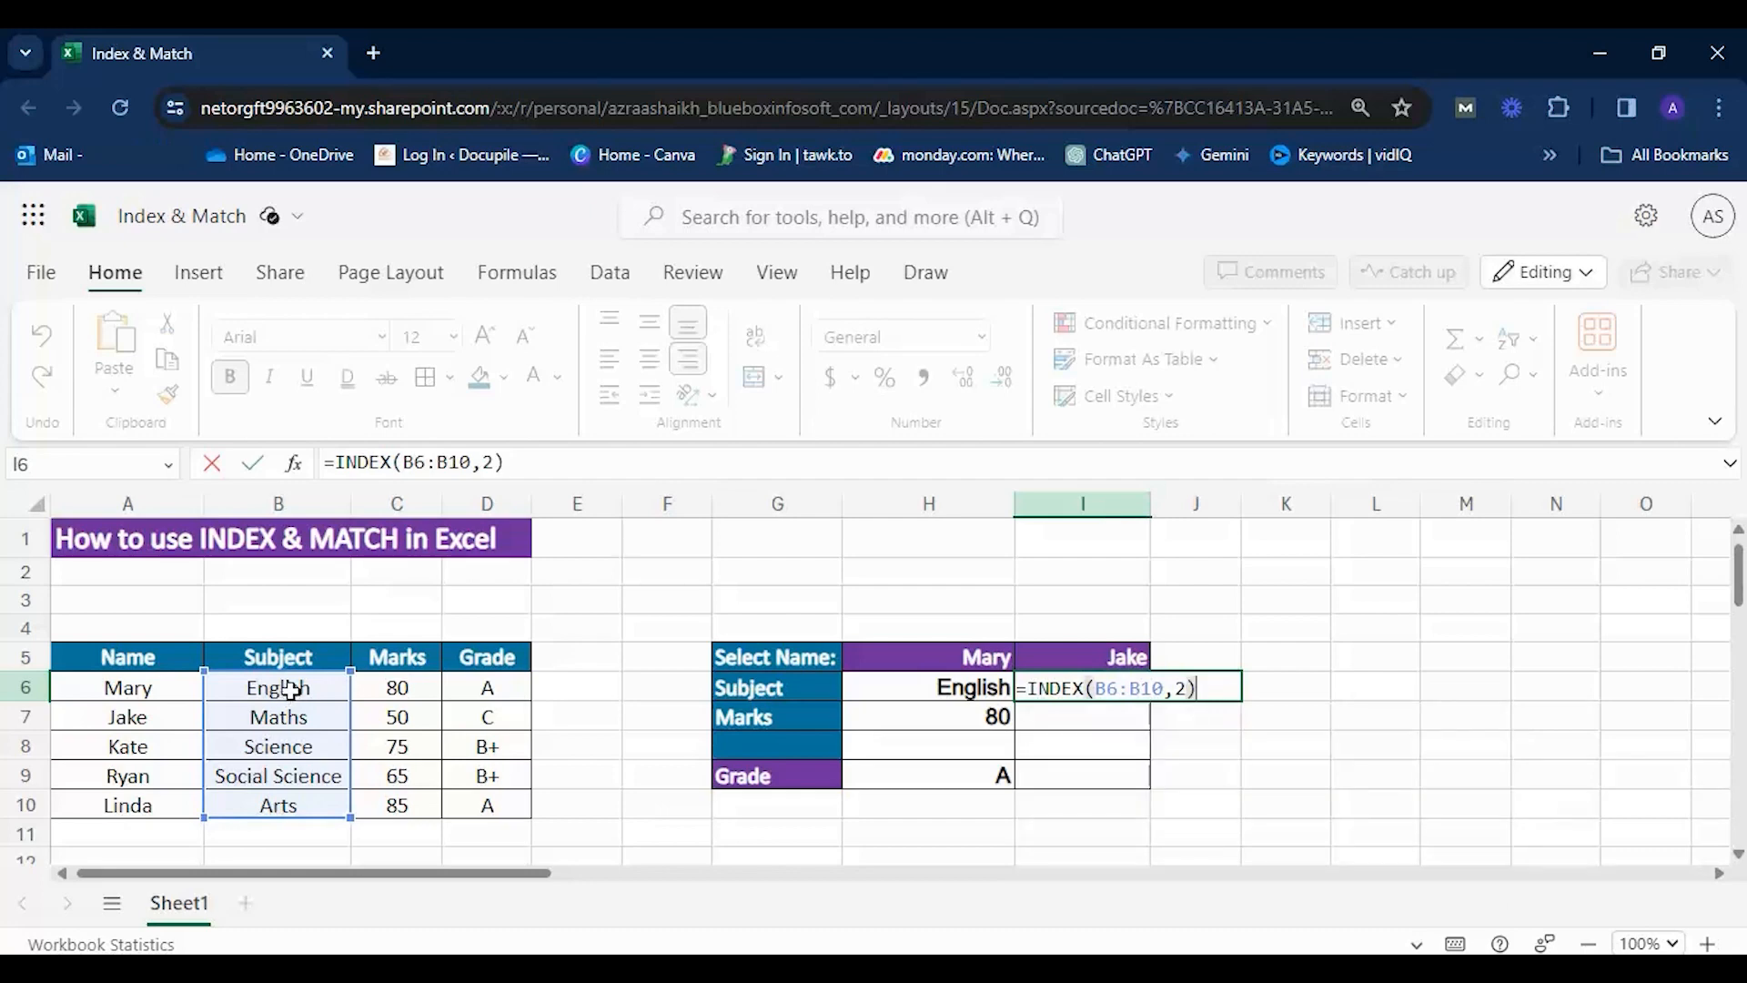
pyautogui.write(',')
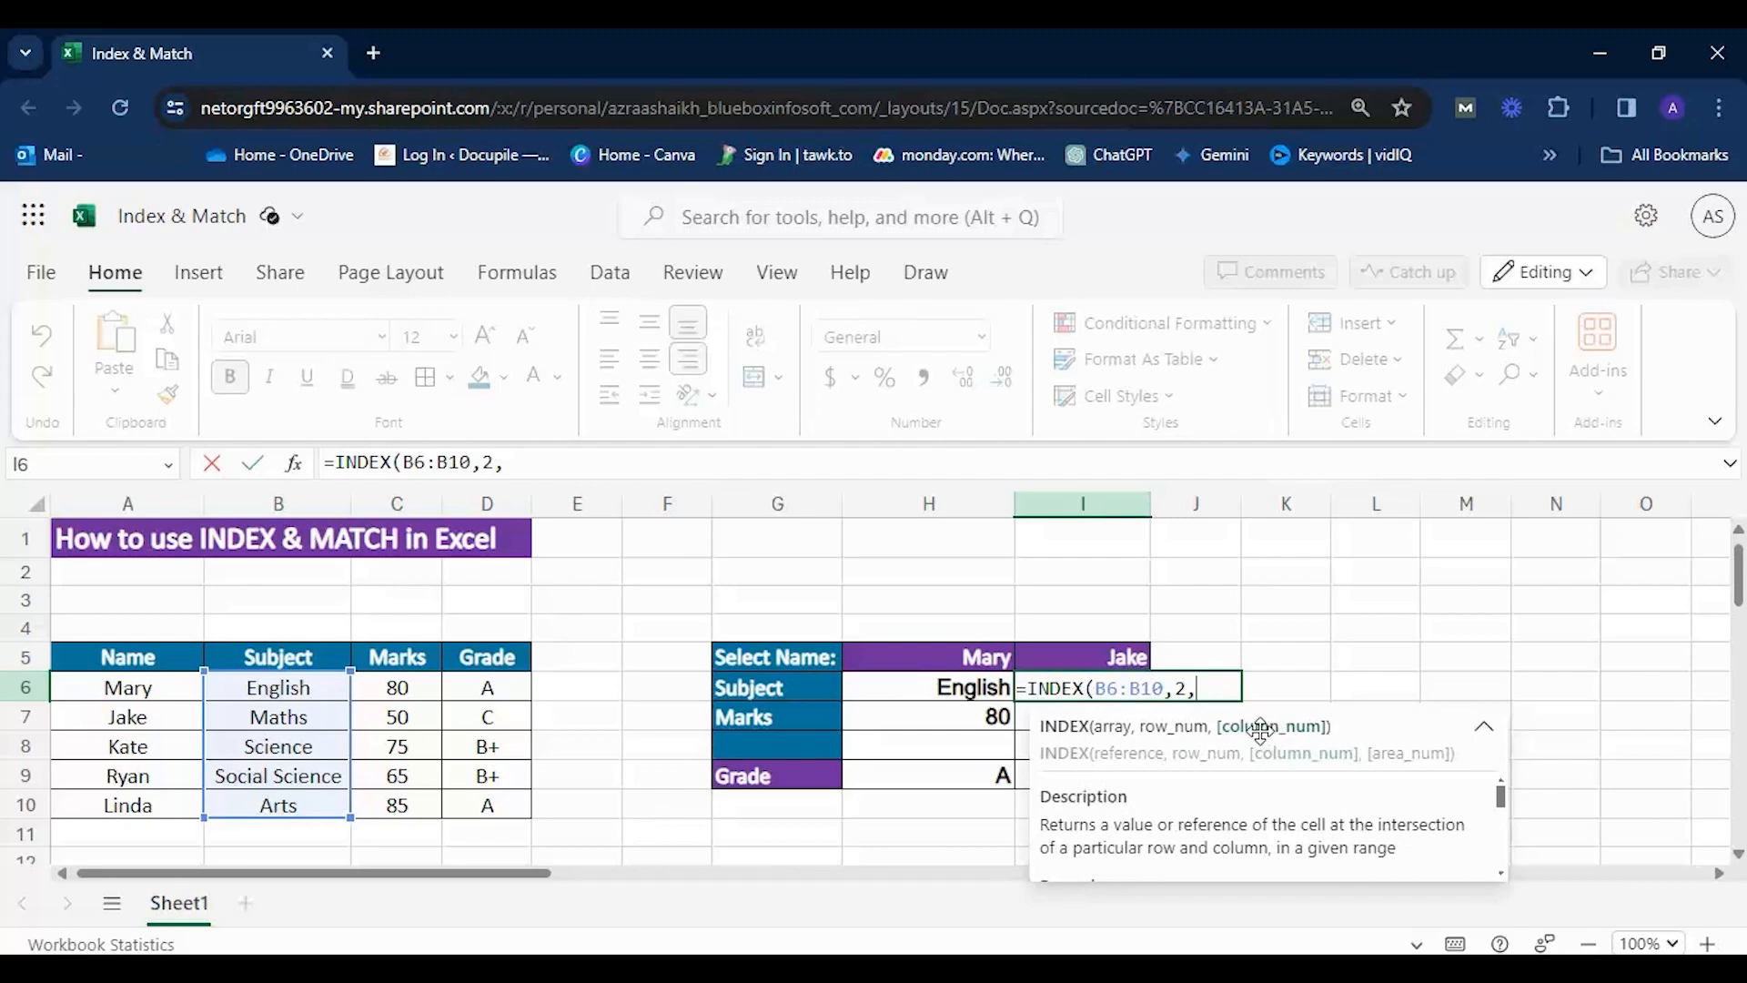
pyautogui.write('2')
pyautogui.press('BackSpace')
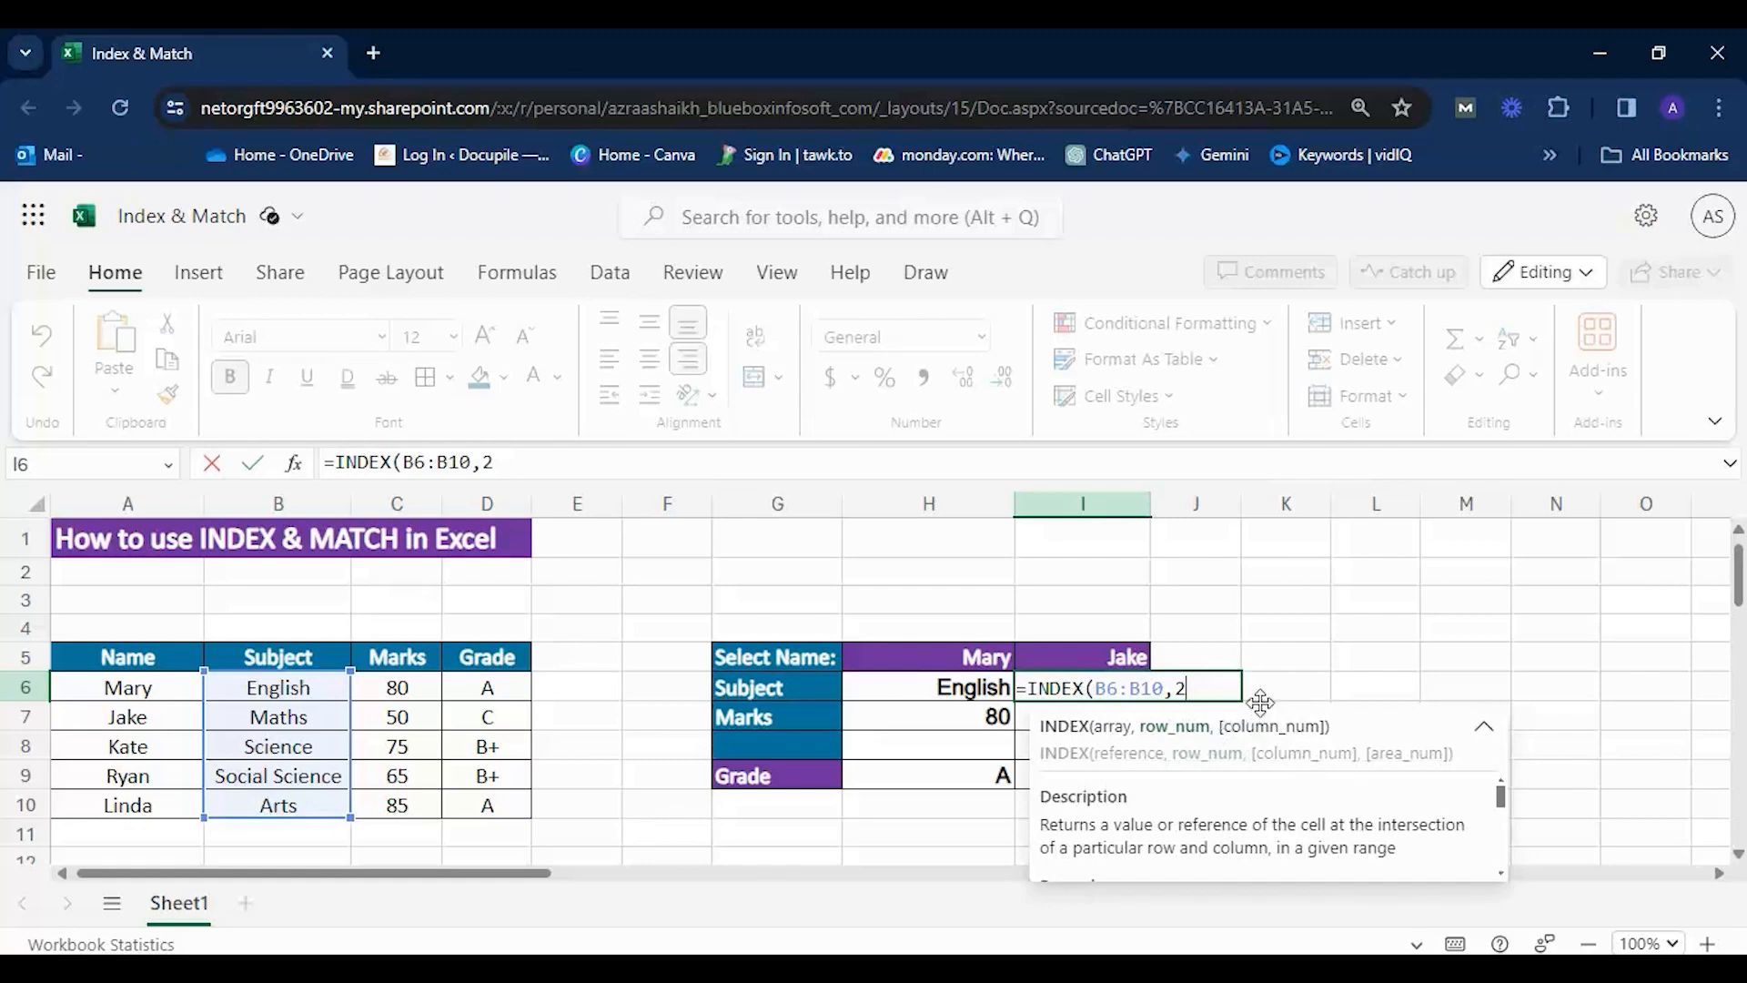
pyautogui.write(')')
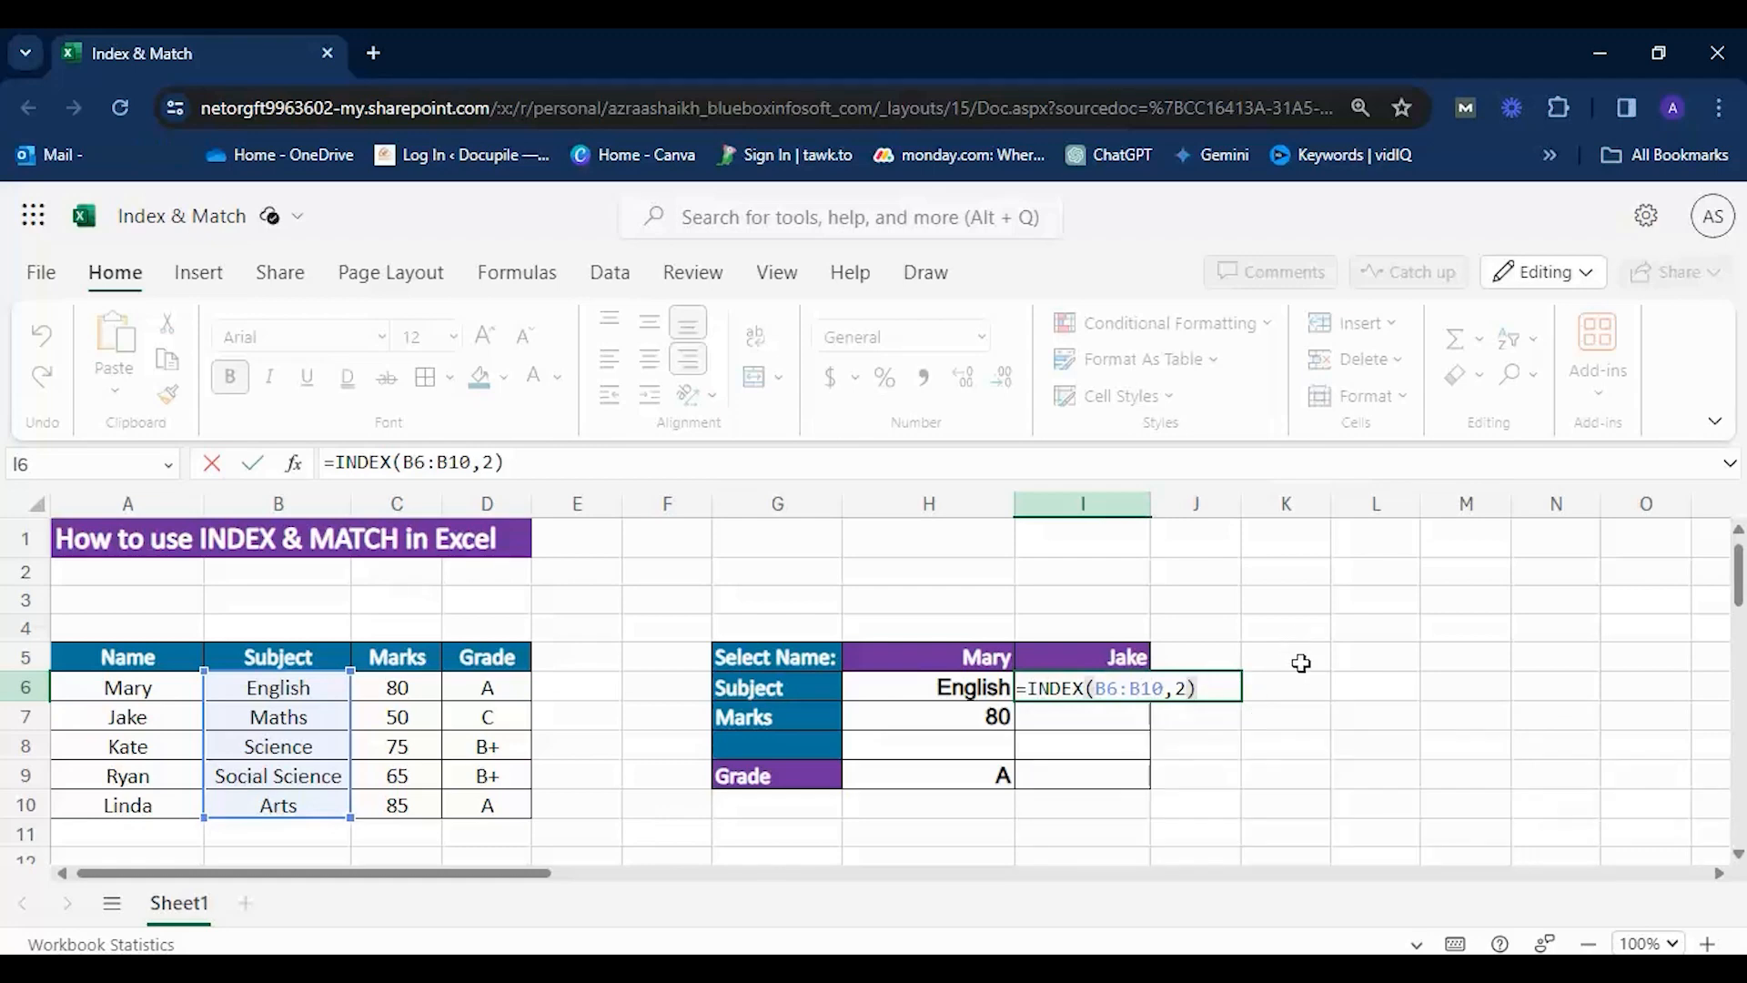
# Commit the INDEX formula in I6 and compare its result with the Subject entry in B7.
pyautogui.press('Return')
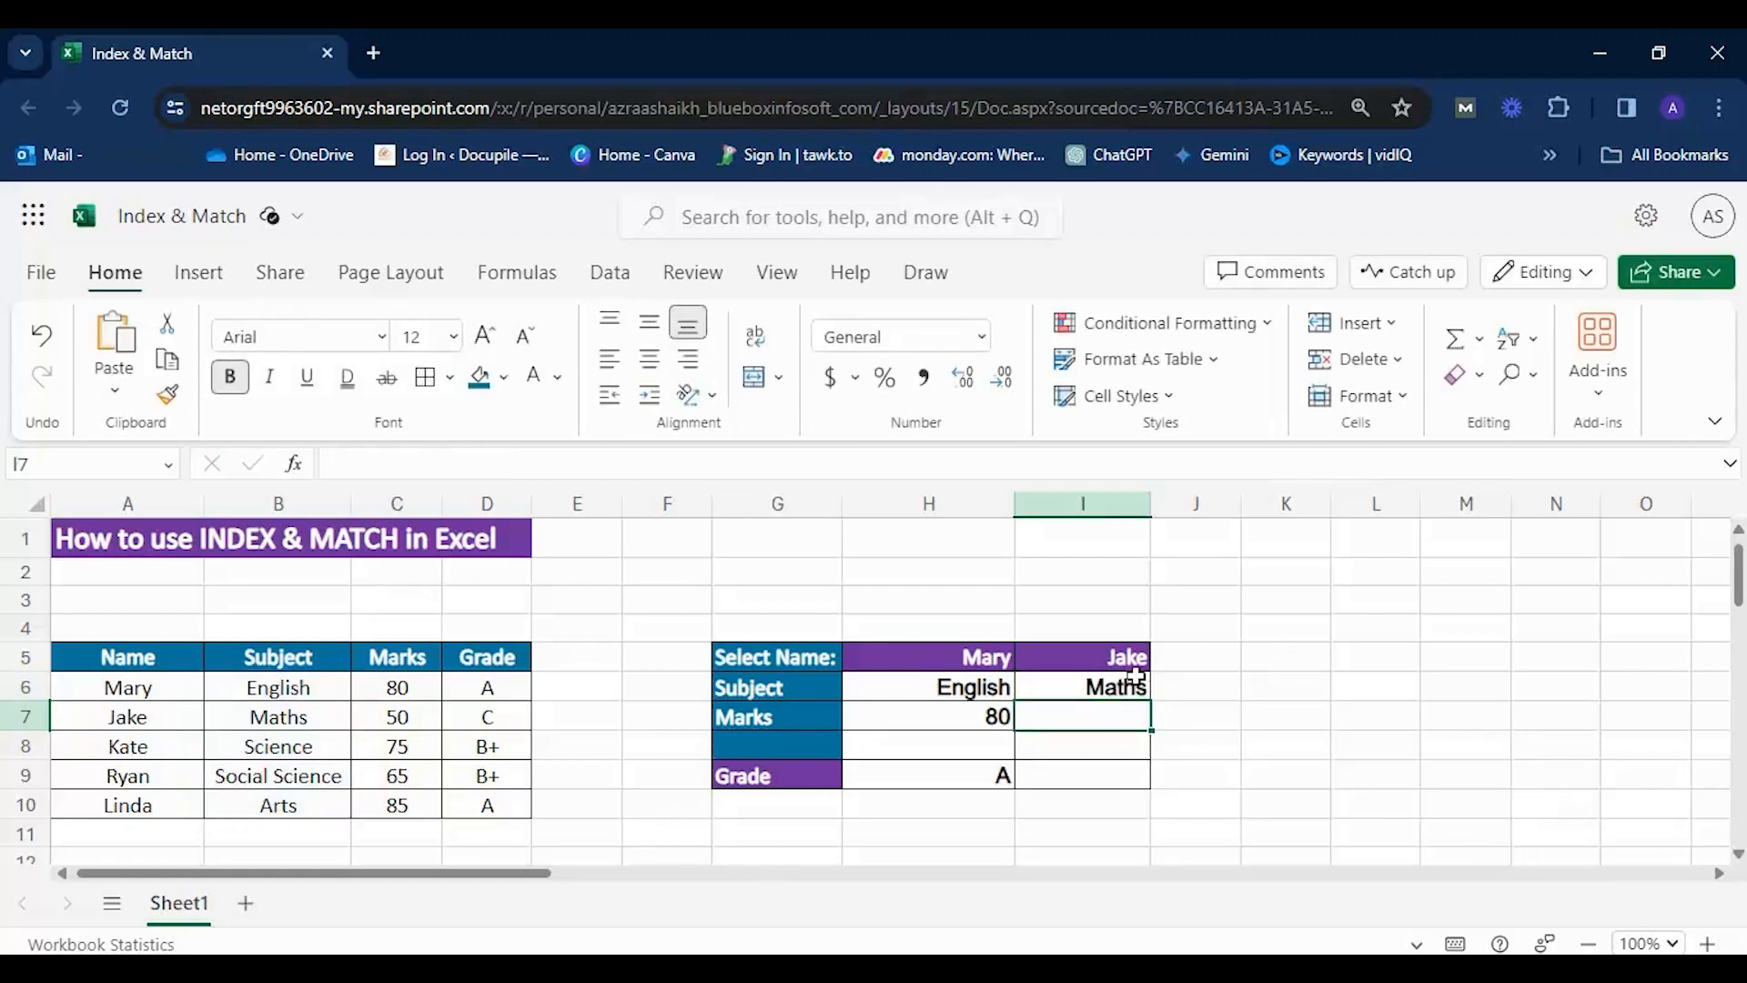
pyautogui.click(1133, 664)
pyautogui.click(1116, 687)
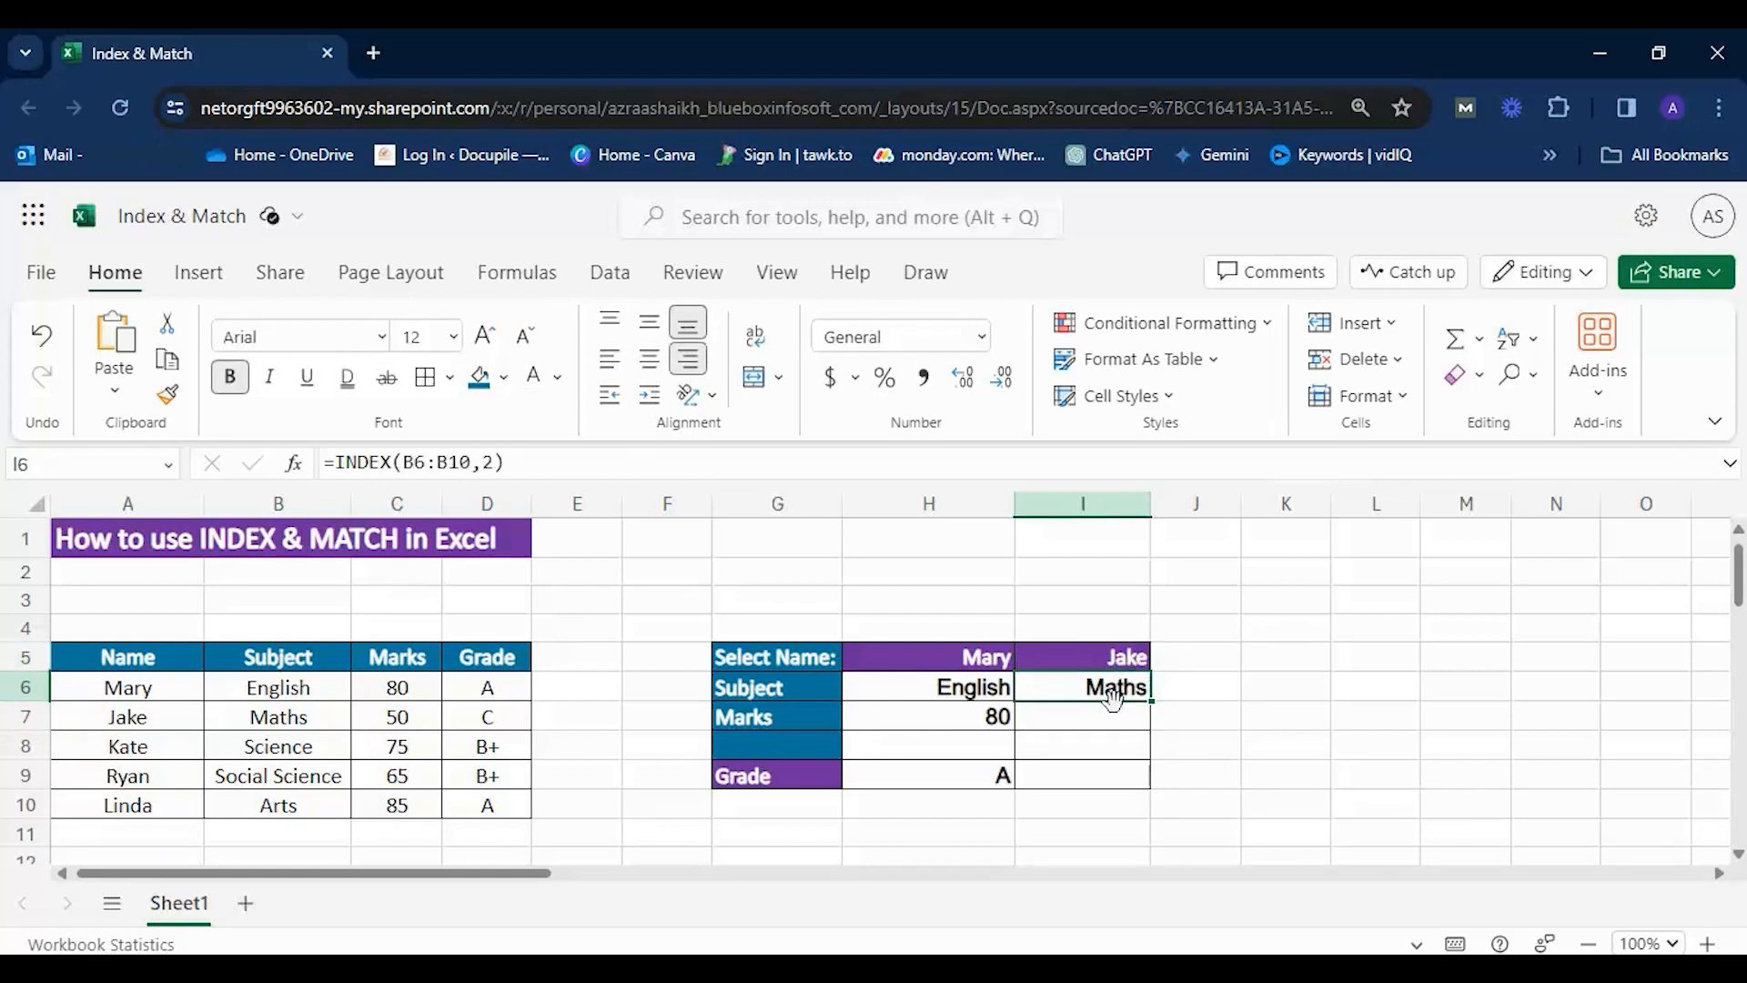
pyautogui.click(302, 714)
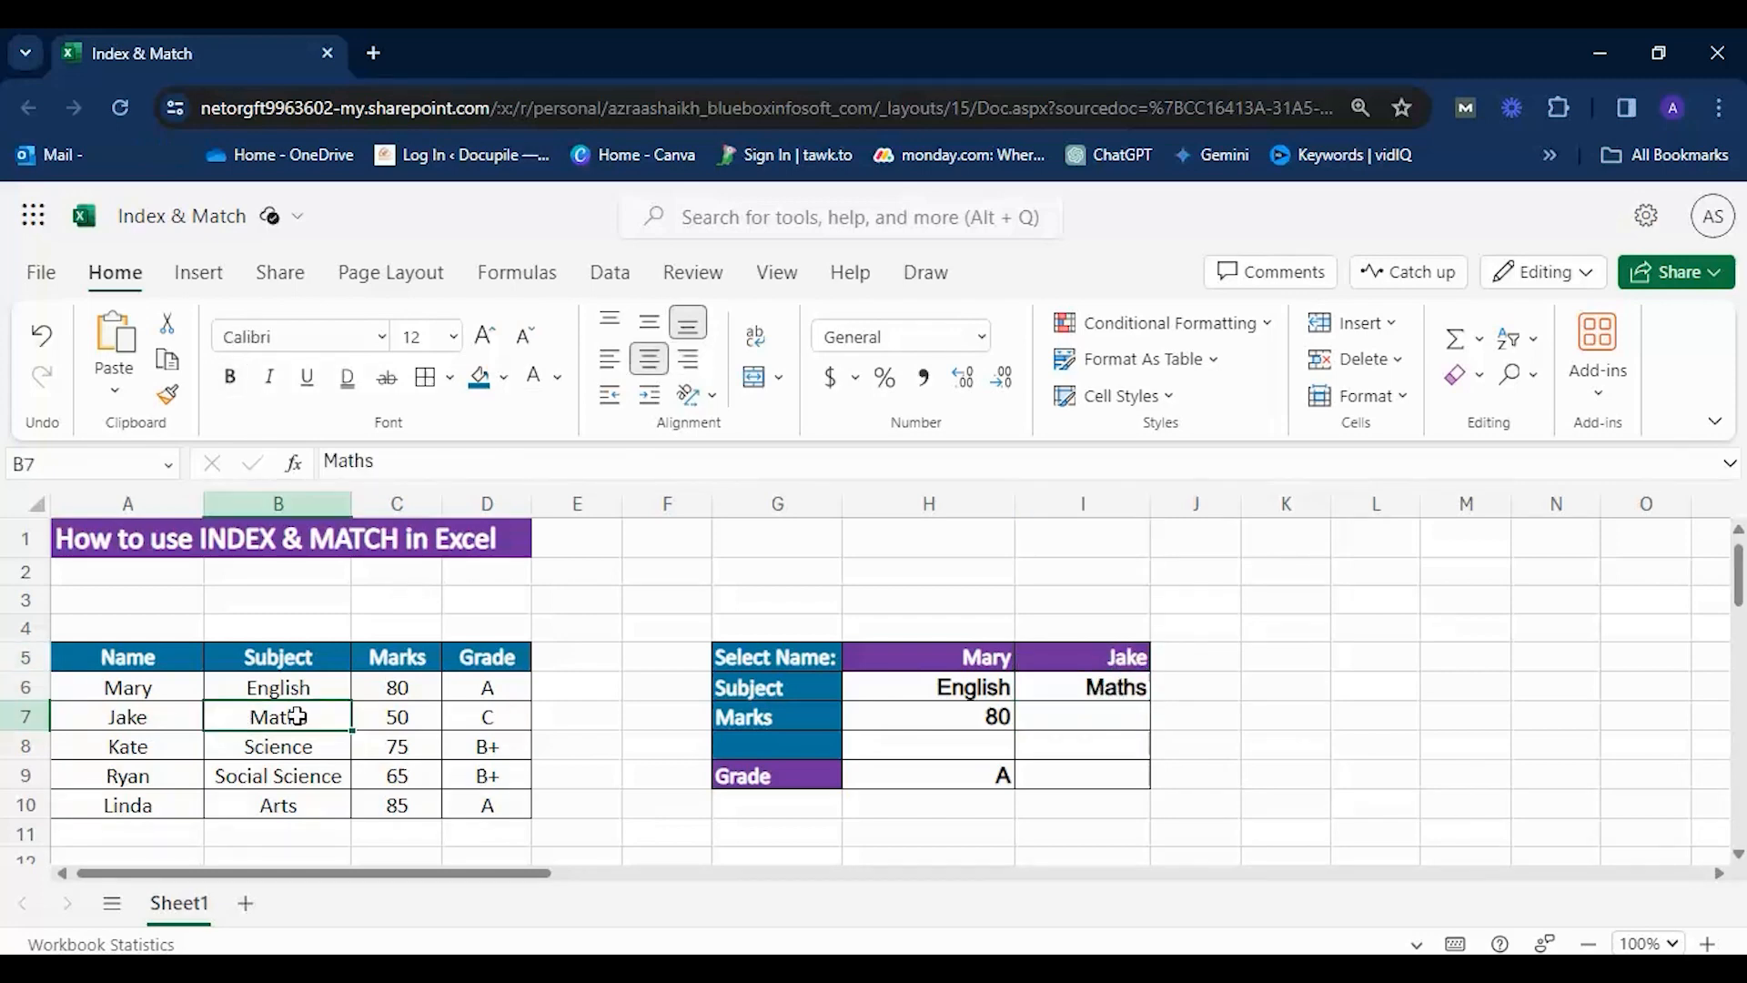
pyautogui.click(1049, 683)
pyautogui.click(285, 719)
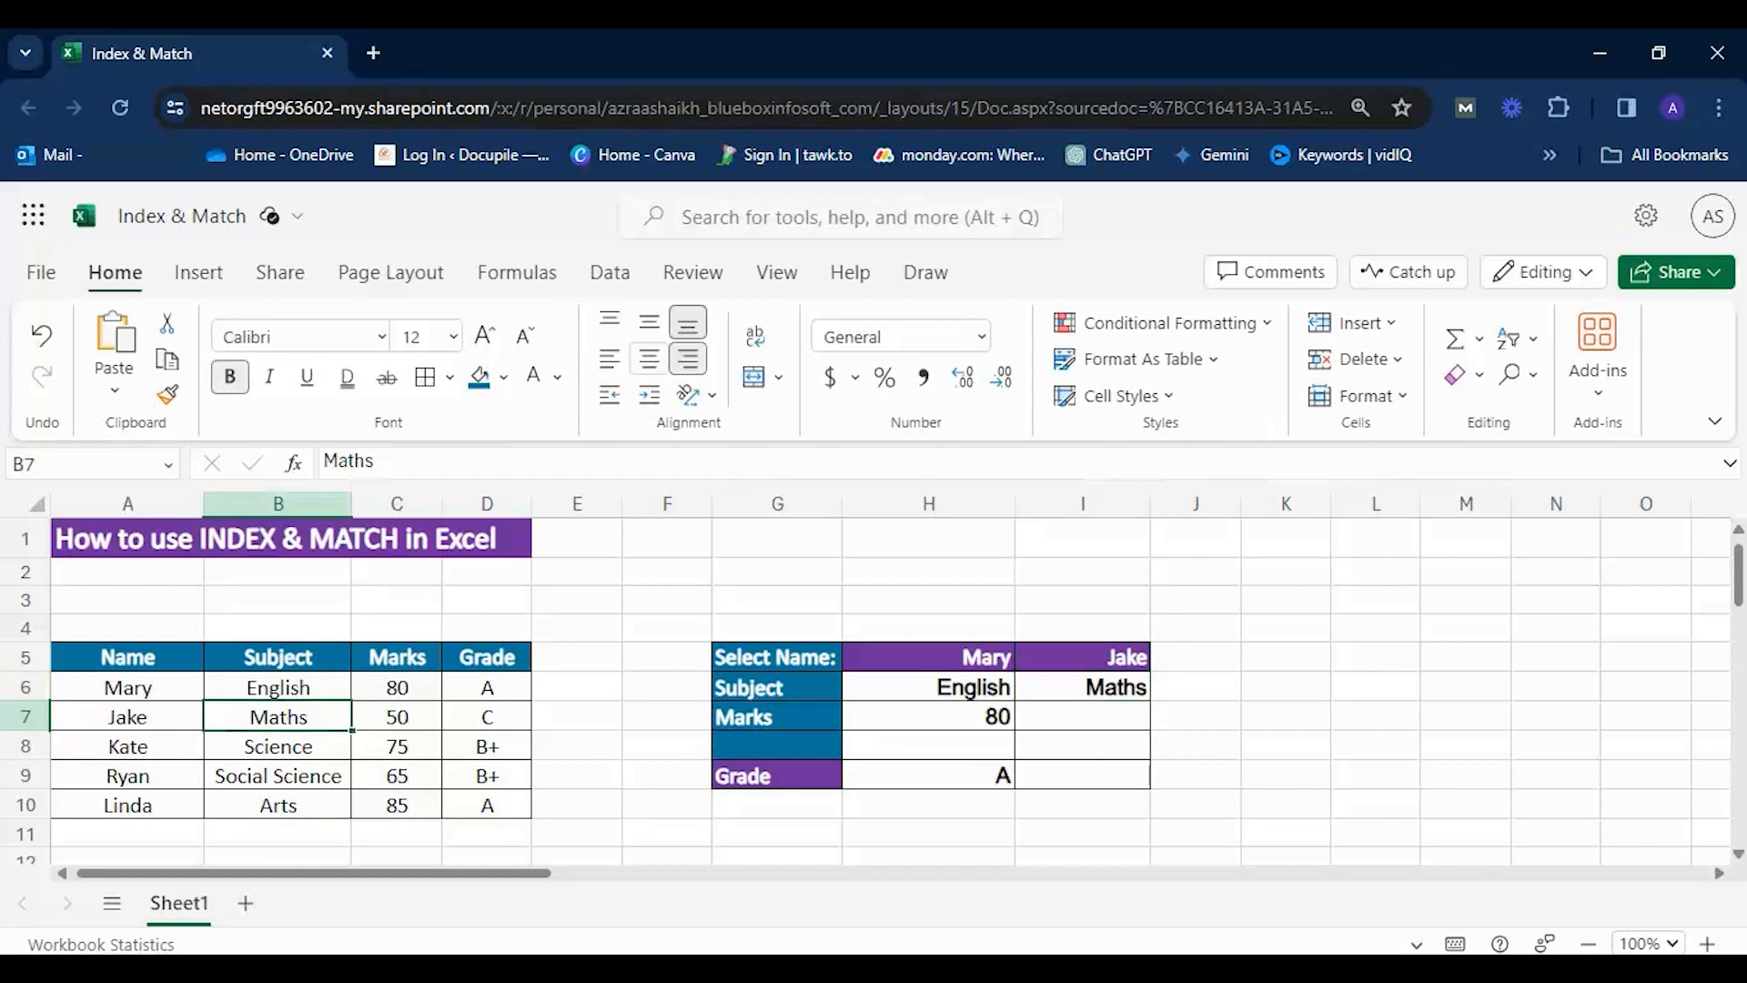
# Set I5 to the first listed name and check whether the INDEX result in I6 follows the selection.
pyautogui.click(1135, 656)
pyautogui.click(1166, 655)
pyautogui.click(1056, 693)
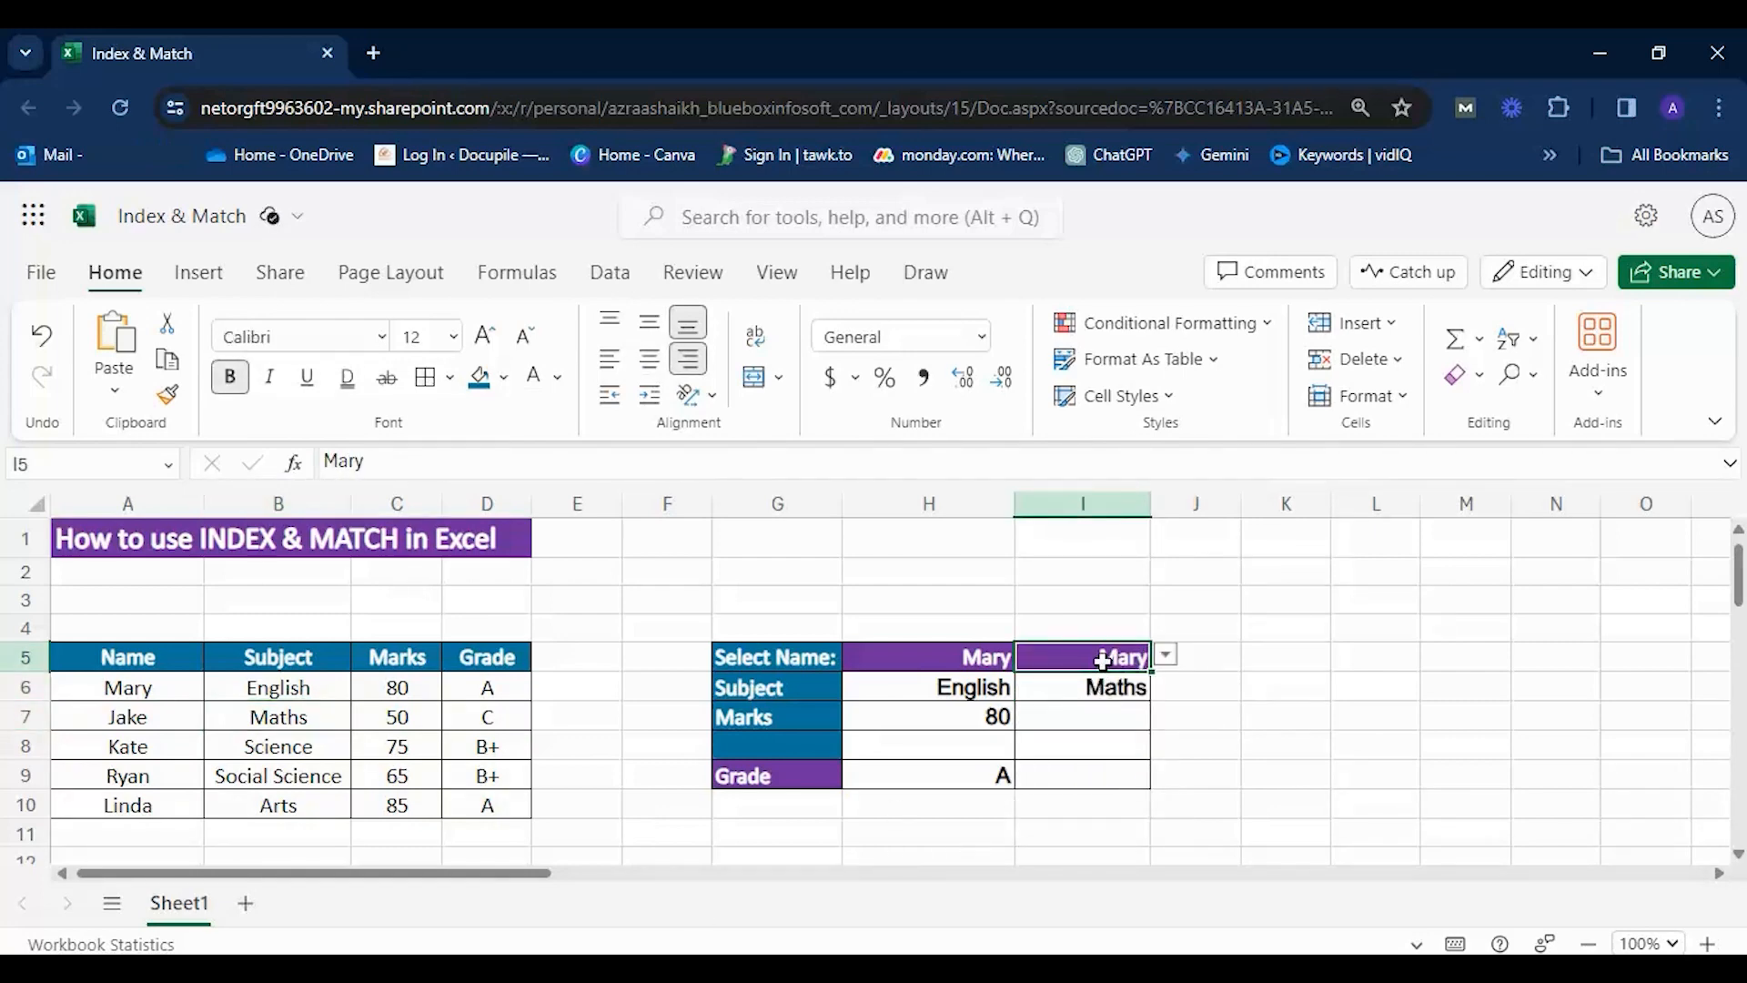
pyautogui.click(1089, 686)
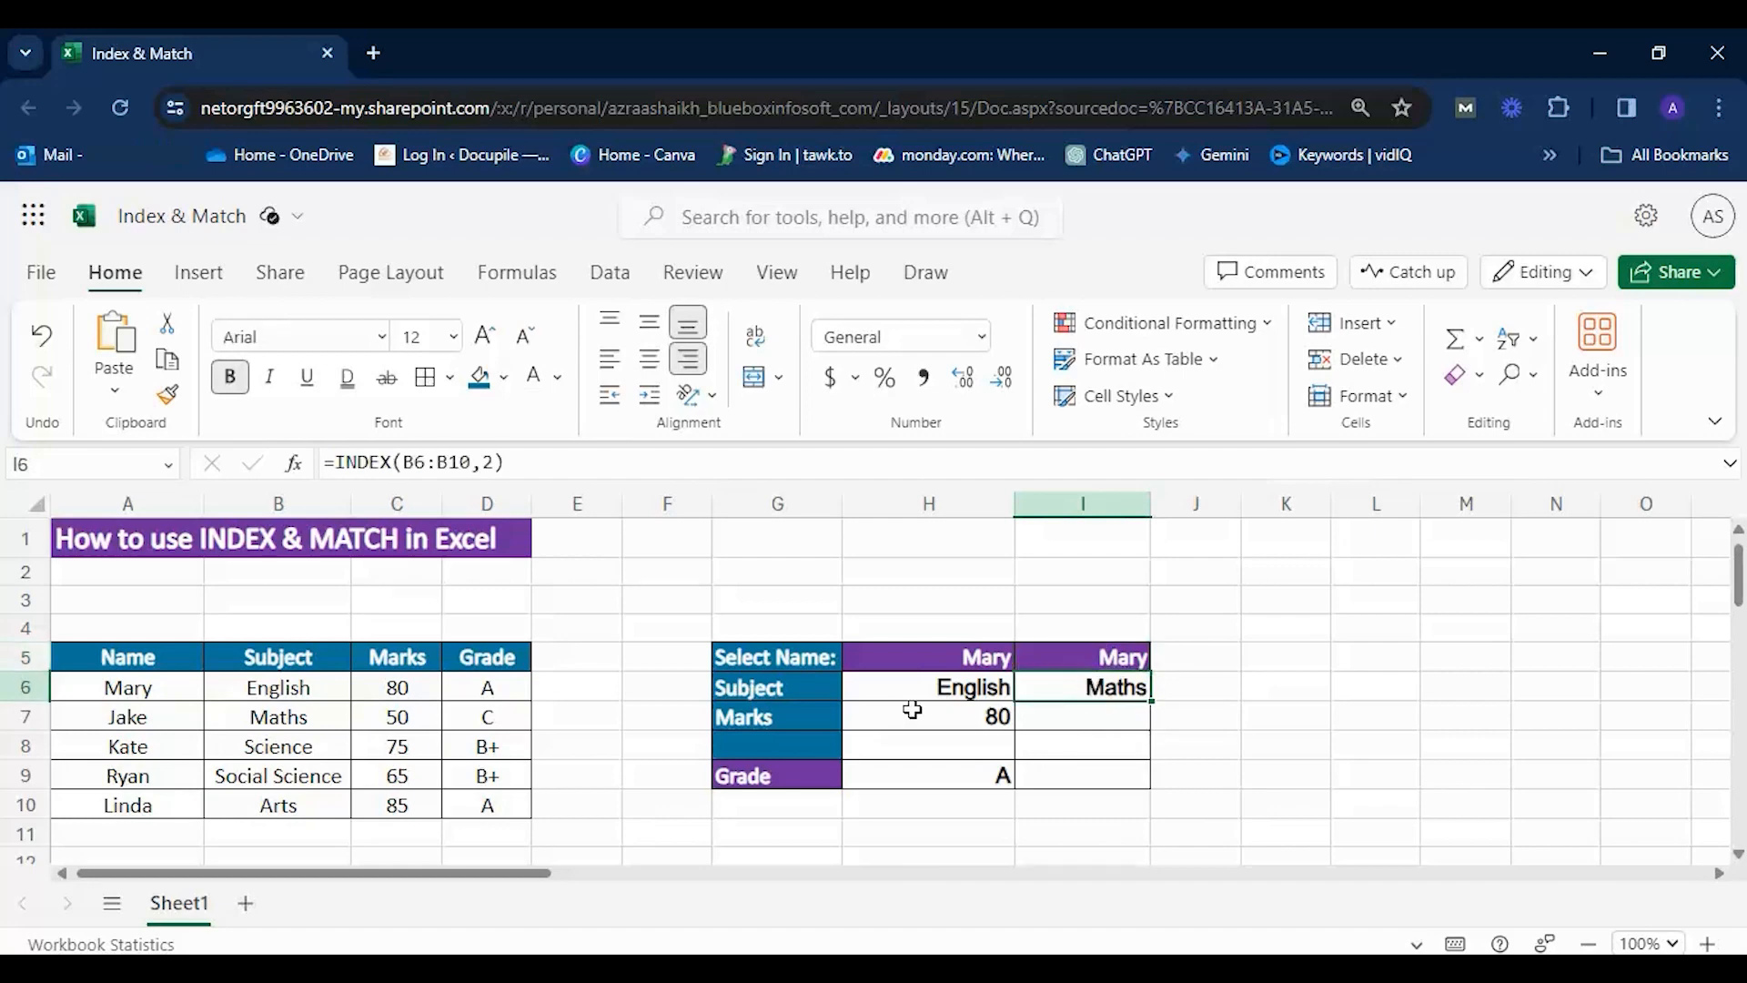
# Compare the INDEX result in I6 with the Subject entry in B6 and review the formula in I6.
pyautogui.click(290, 687)
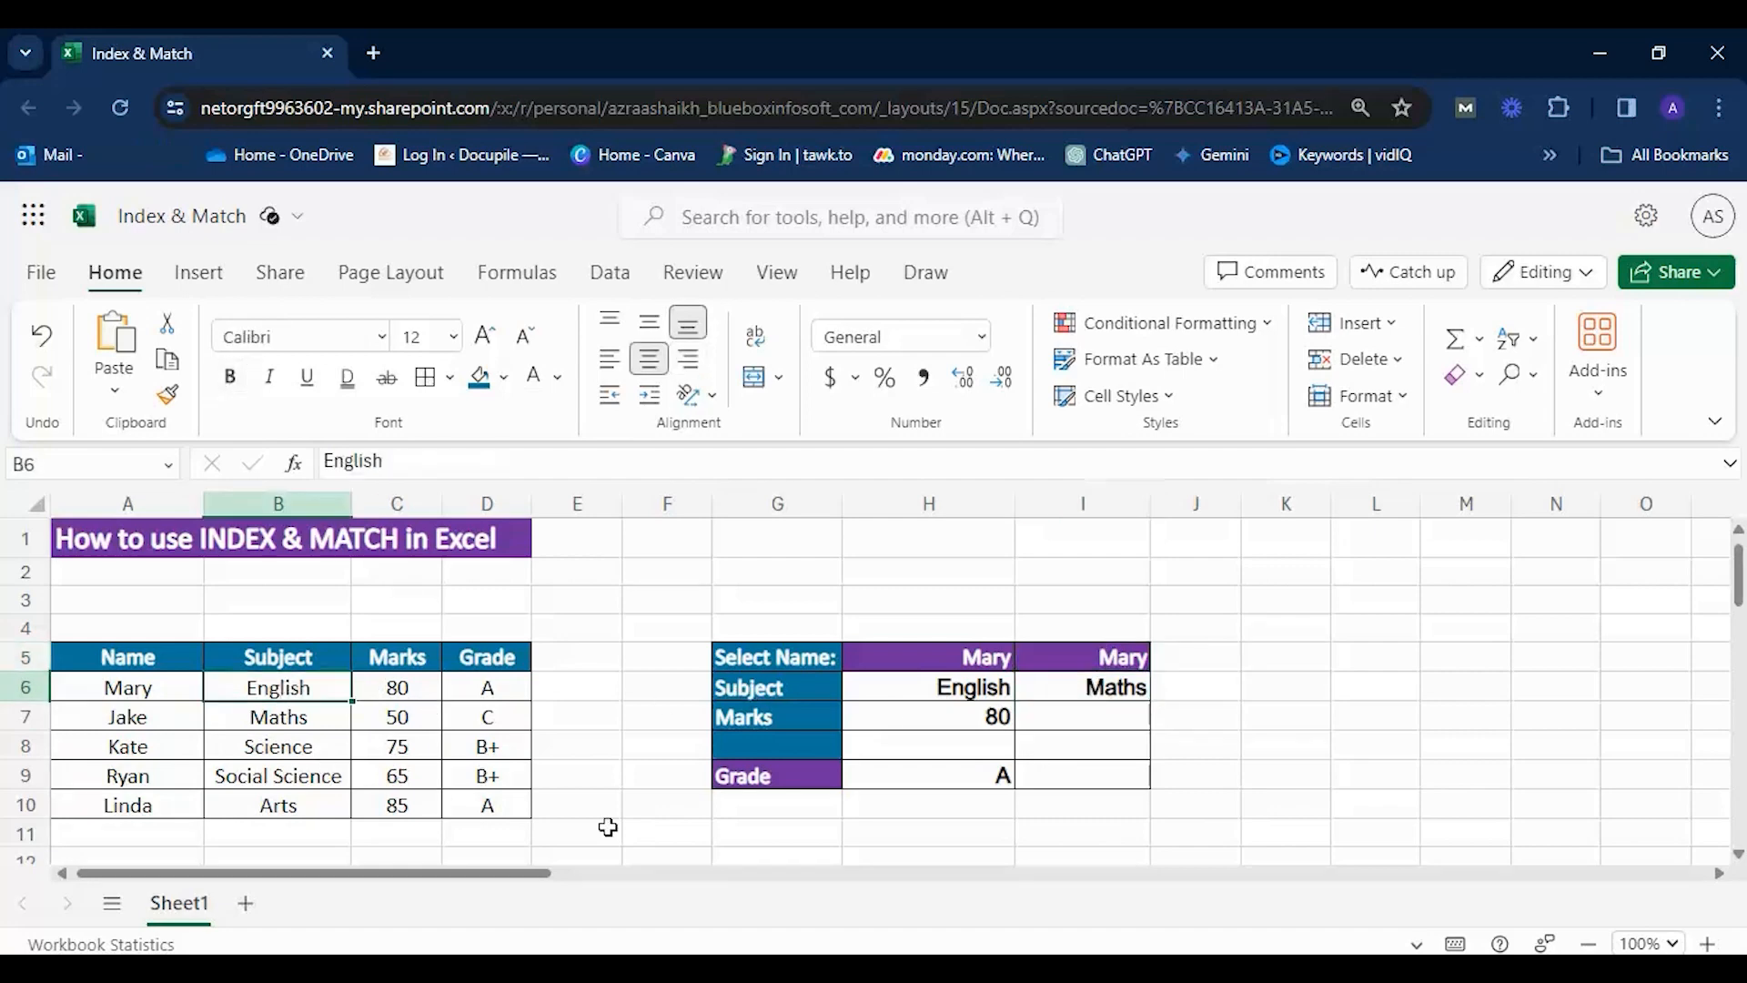
pyautogui.click(1119, 689)
pyautogui.click(1124, 657)
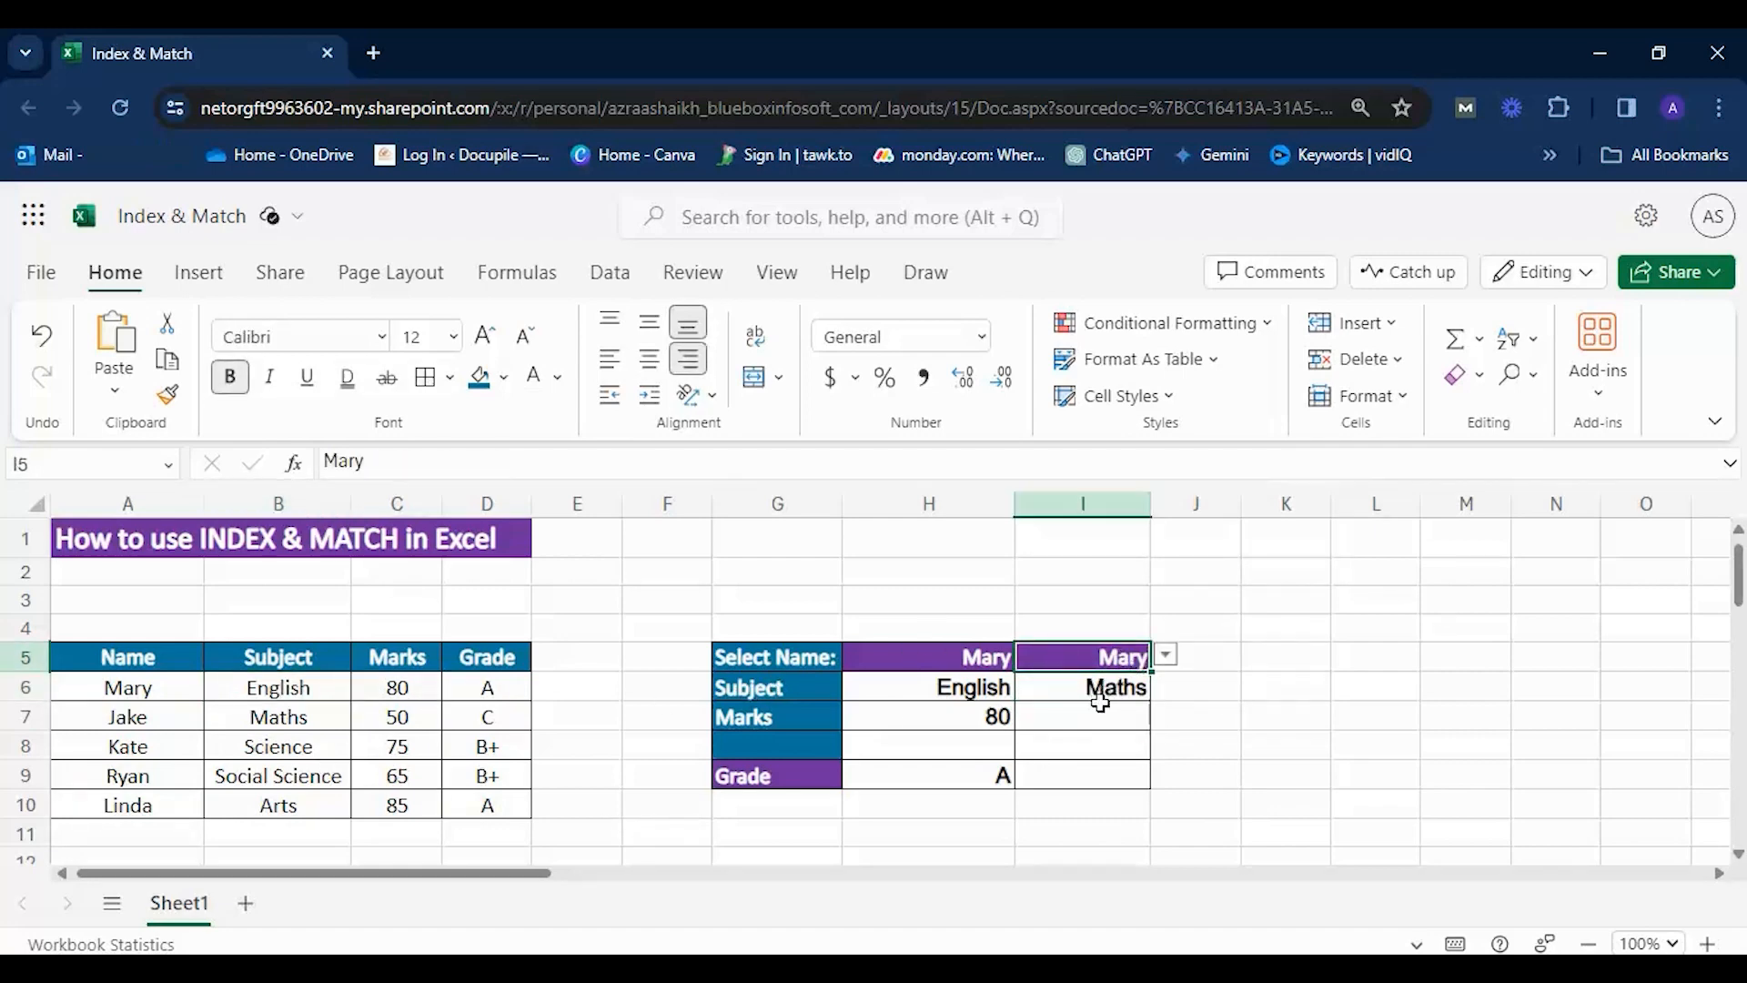
pyautogui.click(1106, 688)
pyautogui.doubleClick(1117, 687)
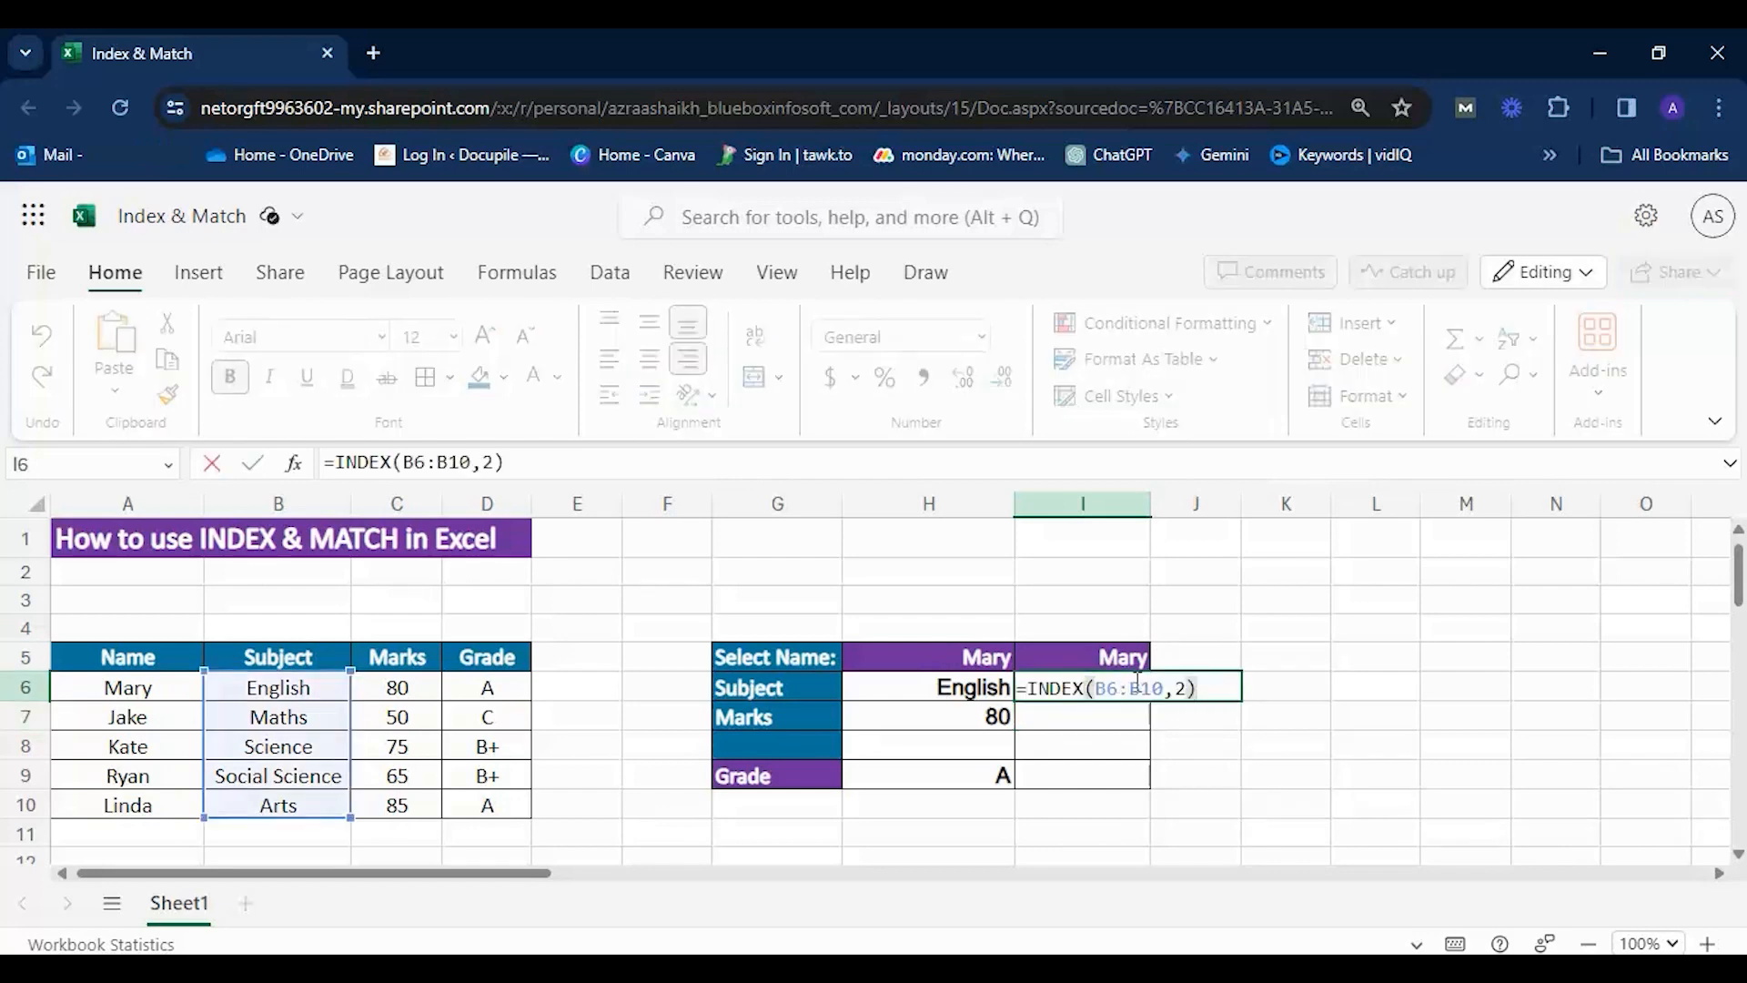
# Set I5 to the second listed name and compare I6 with that student's Subject entry in B7.
pyautogui.click(1118, 657)
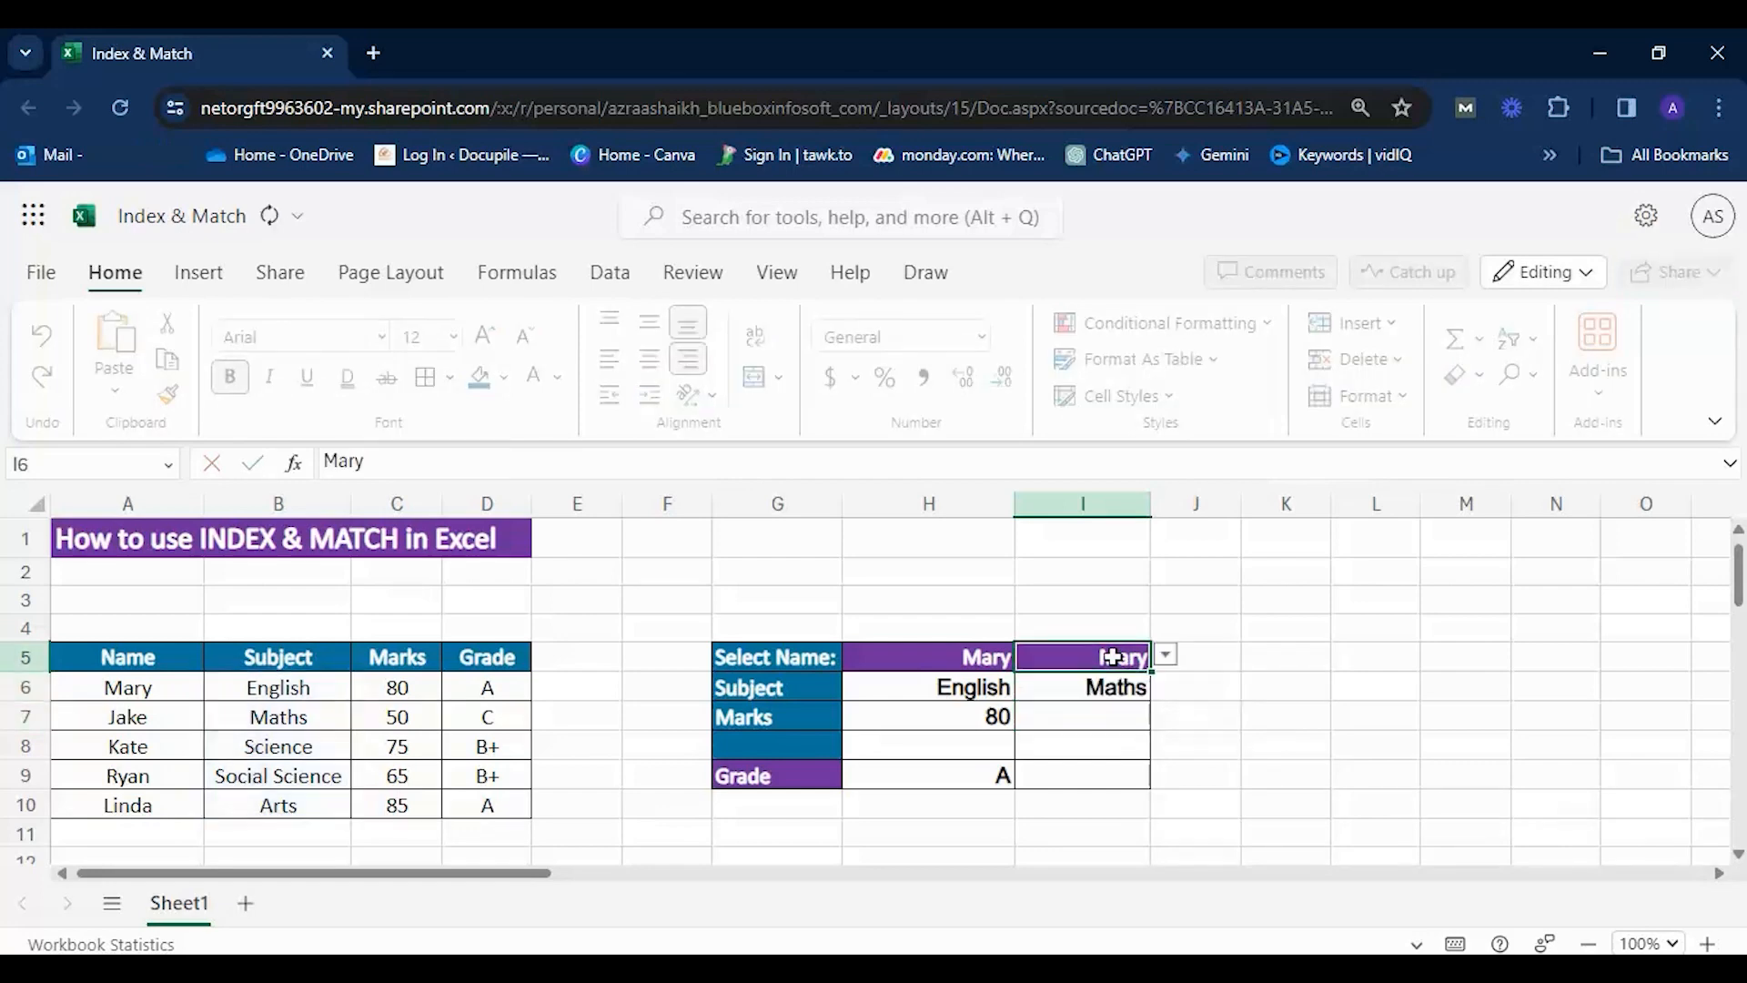
pyautogui.click(1165, 655)
pyautogui.click(1040, 728)
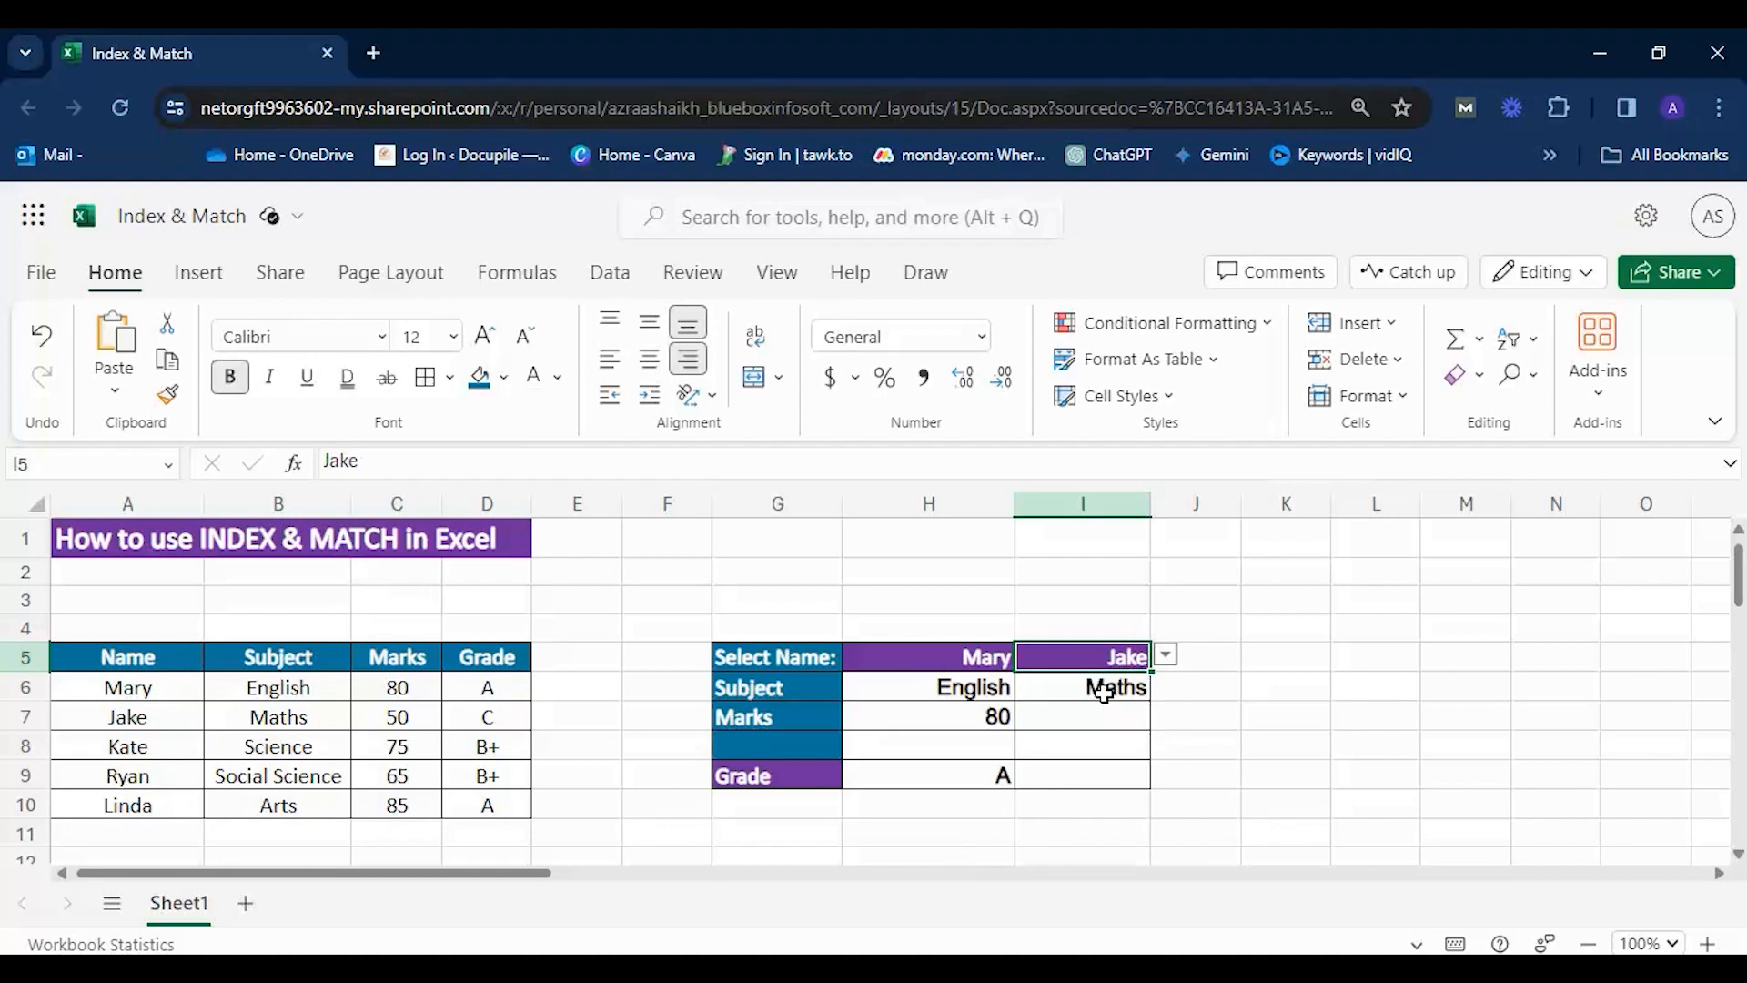
pyautogui.click(143, 719)
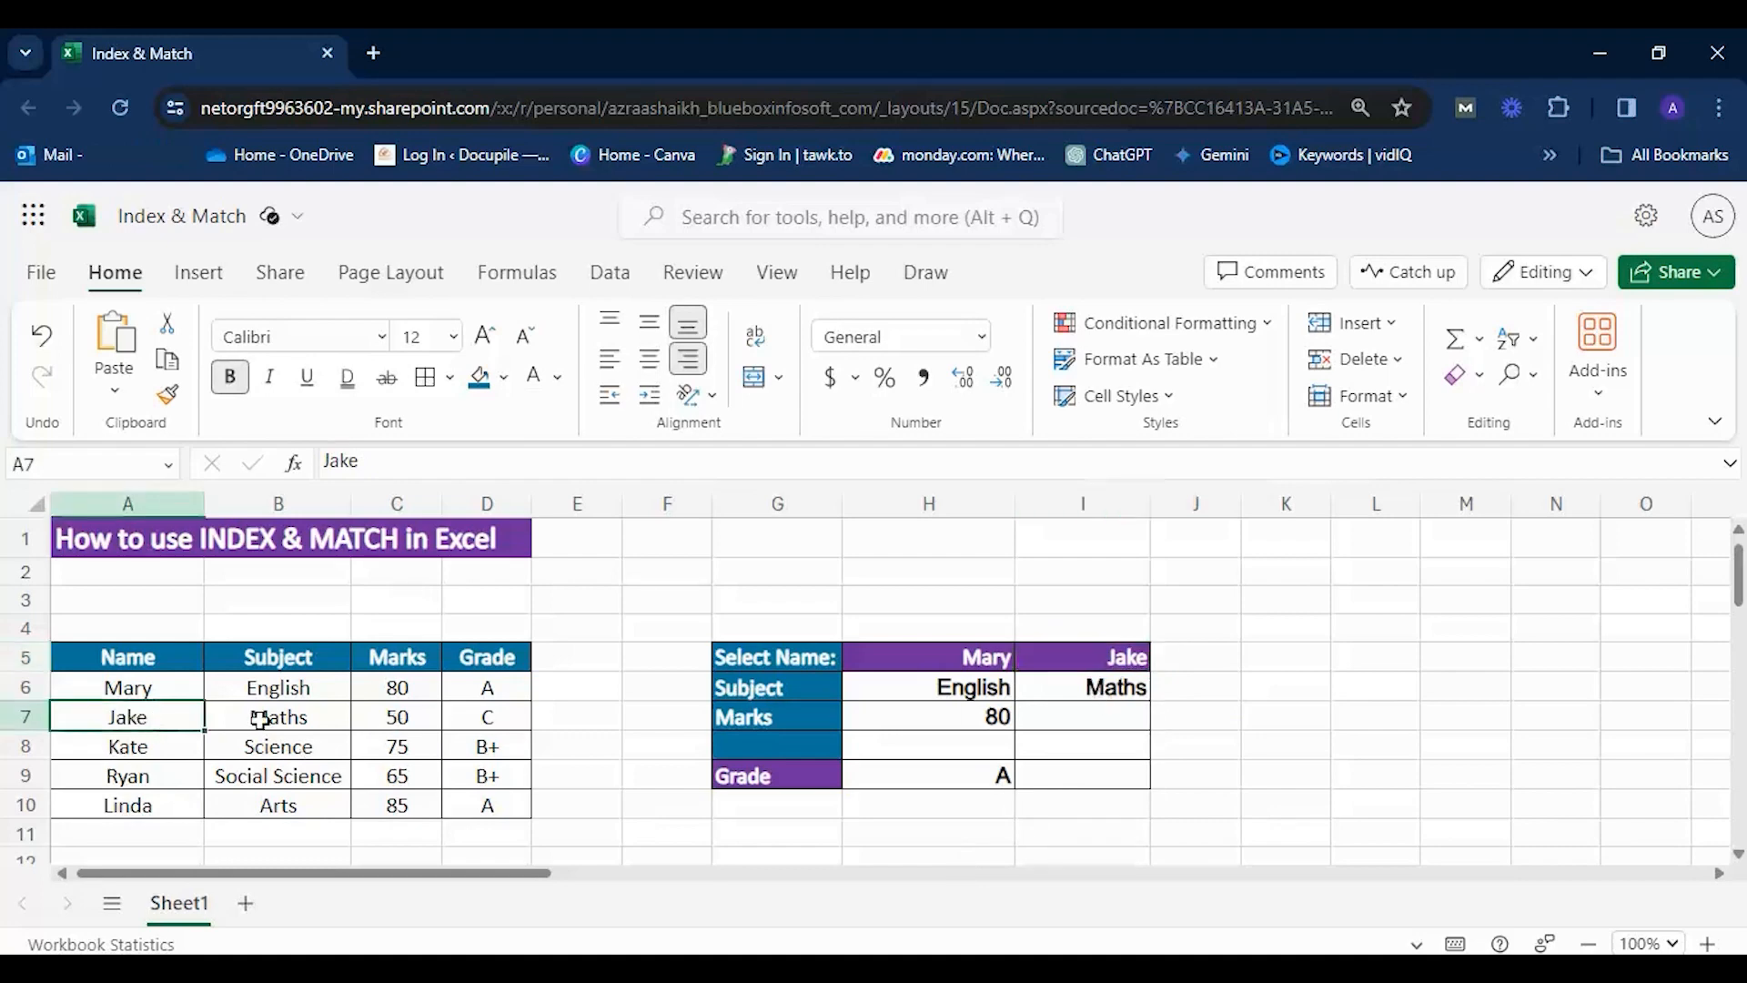
pyautogui.click(257, 718)
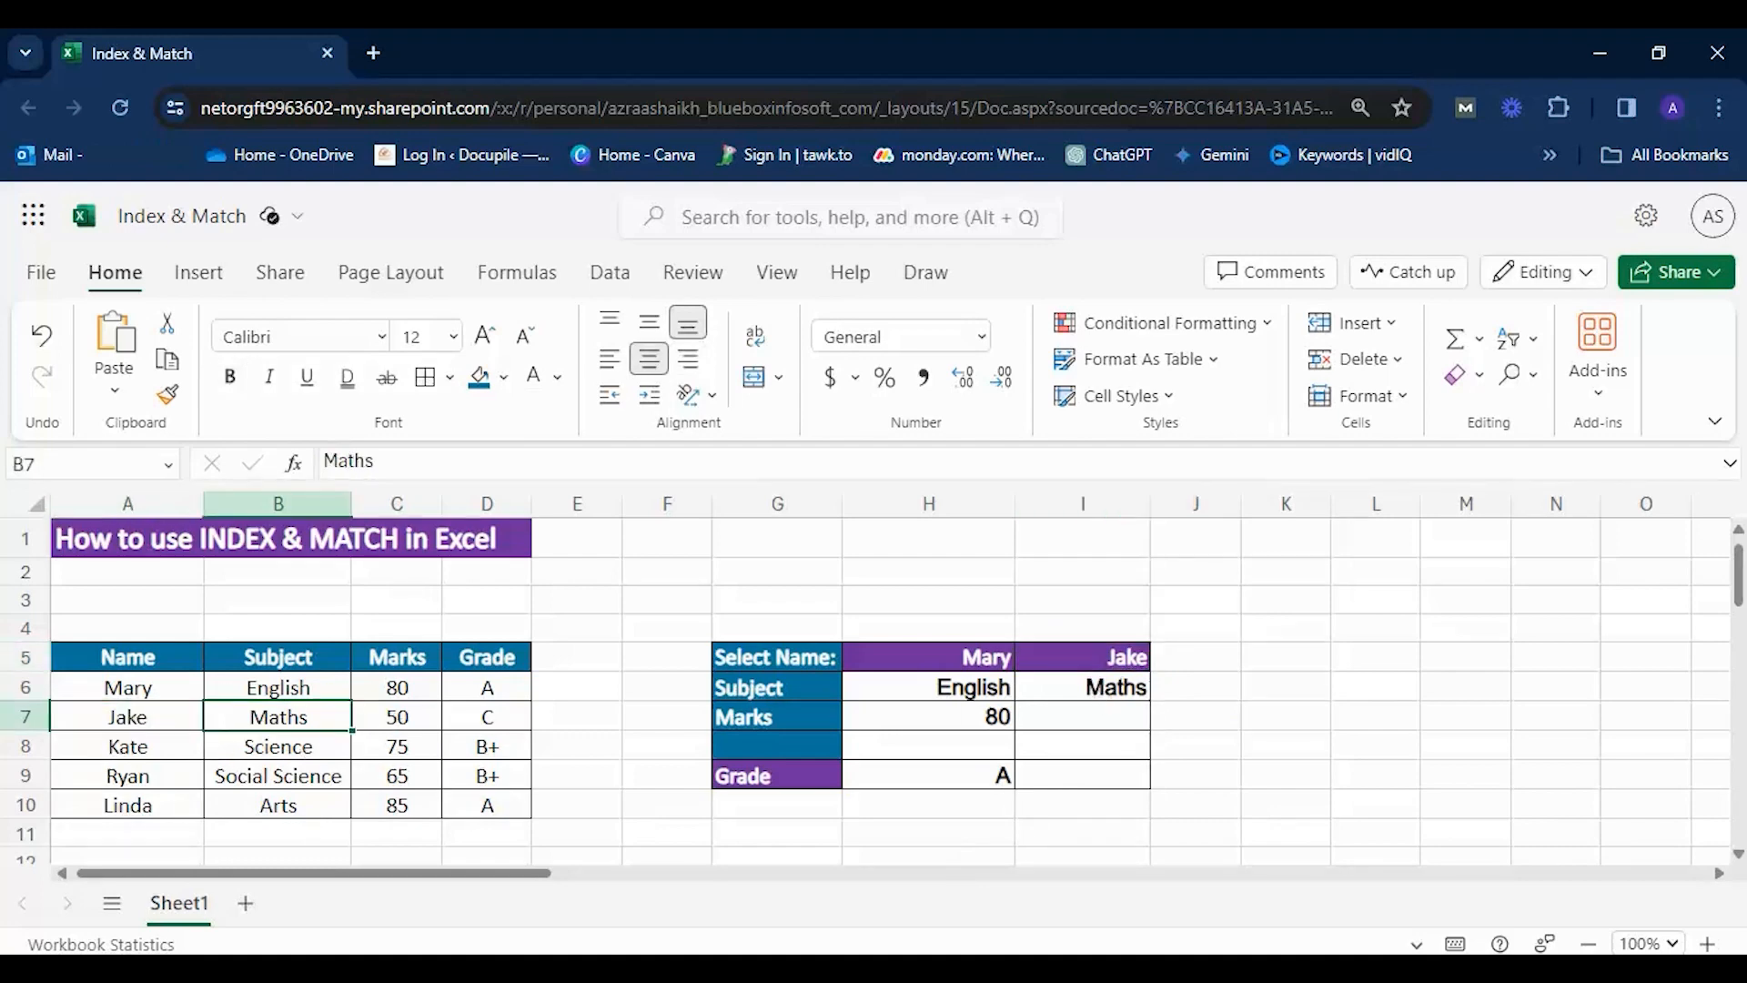
pyautogui.click(1144, 657)
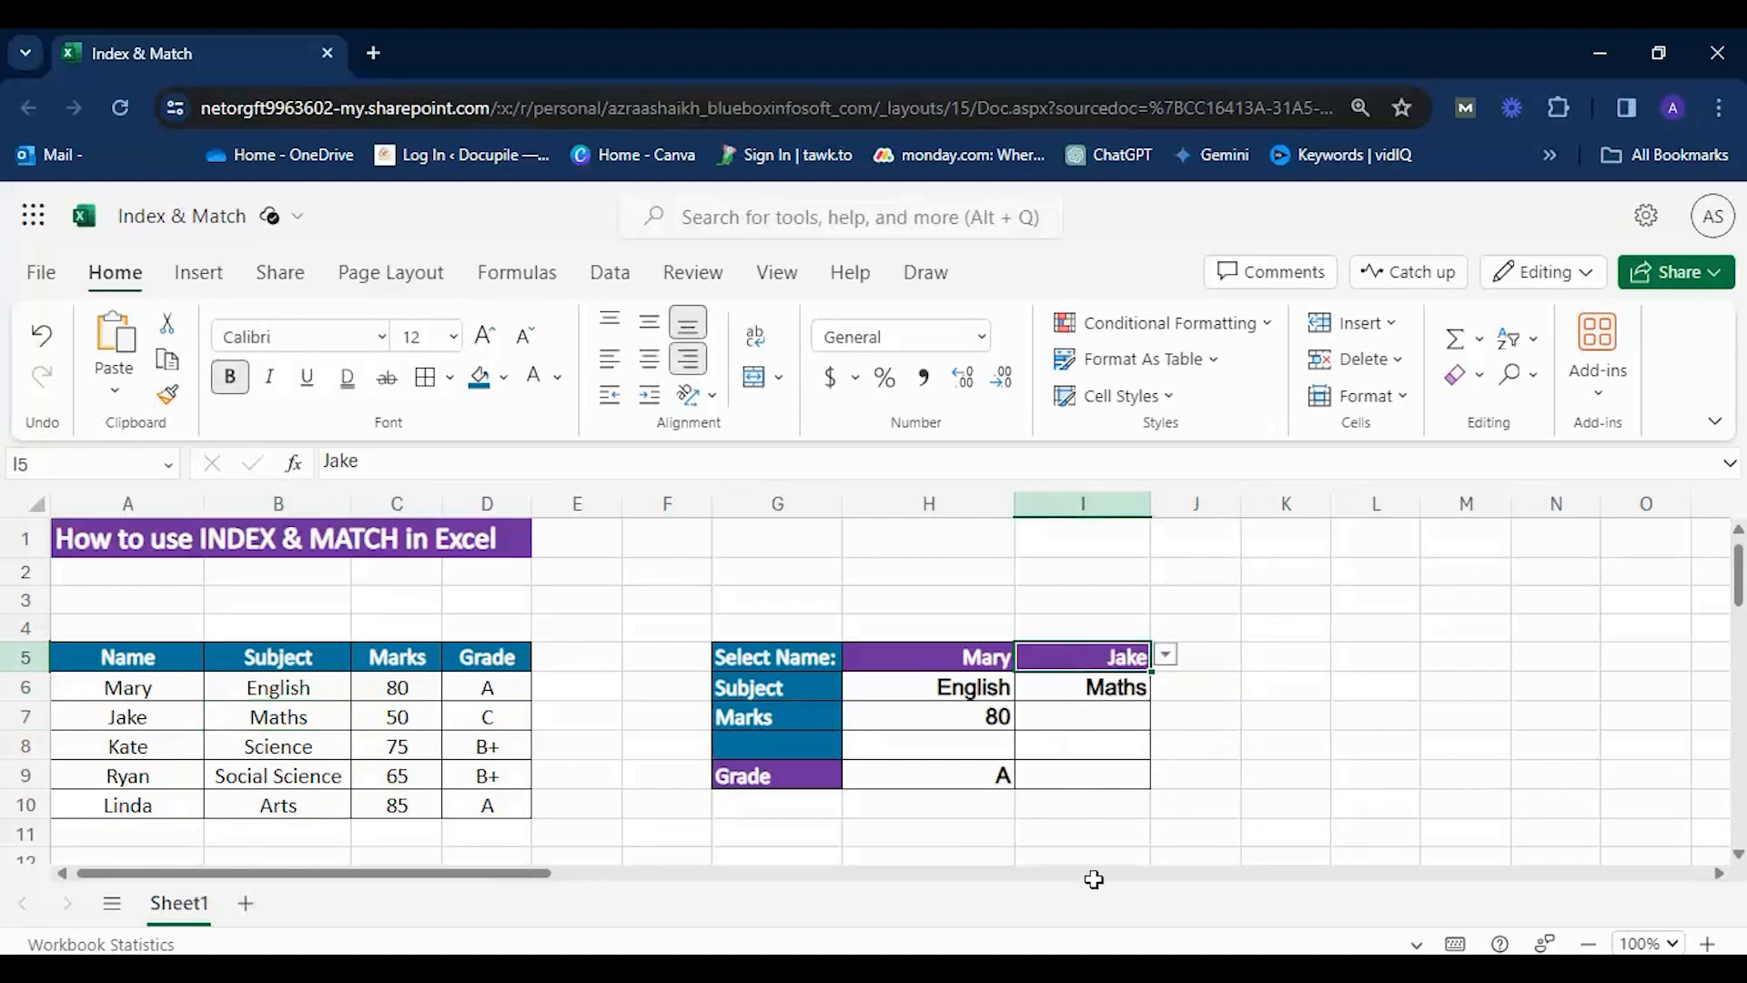
# Examine the array and row number arguments of the INDEX formula in I6 without changing them.
pyautogui.click(1085, 690)
pyautogui.doubleClick(1084, 690)
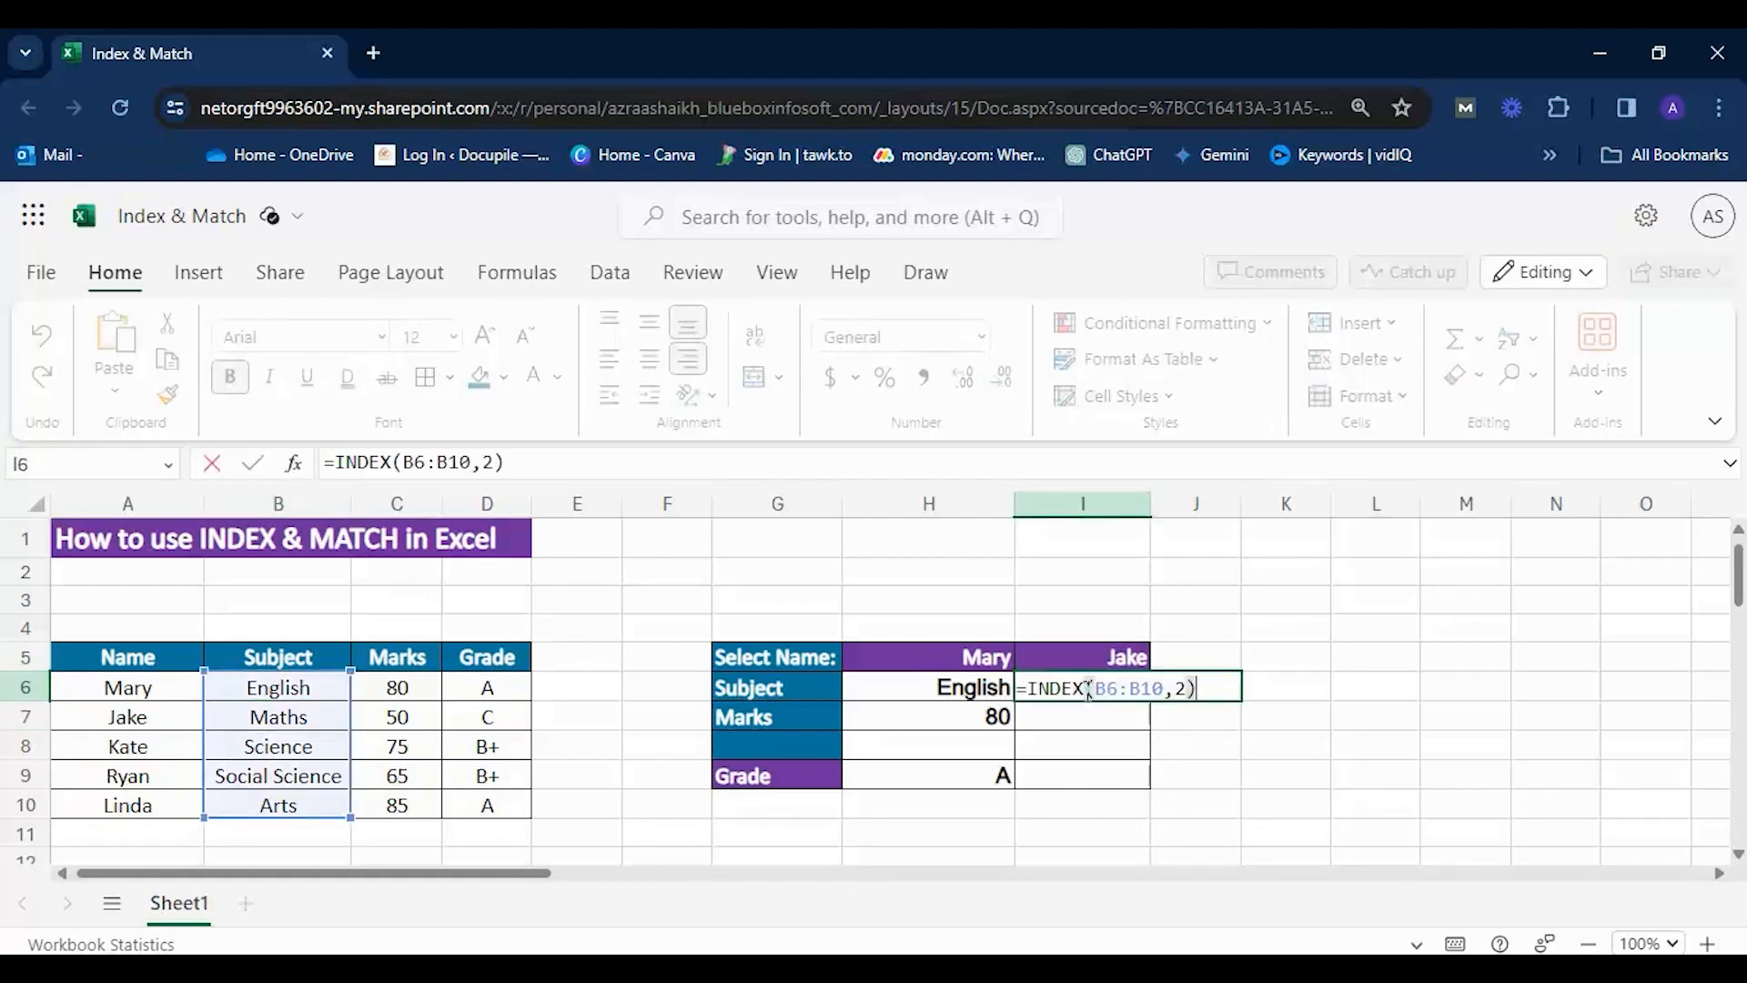
pyautogui.click(1070, 739)
pyautogui.click(1249, 724)
pyautogui.click(397, 539)
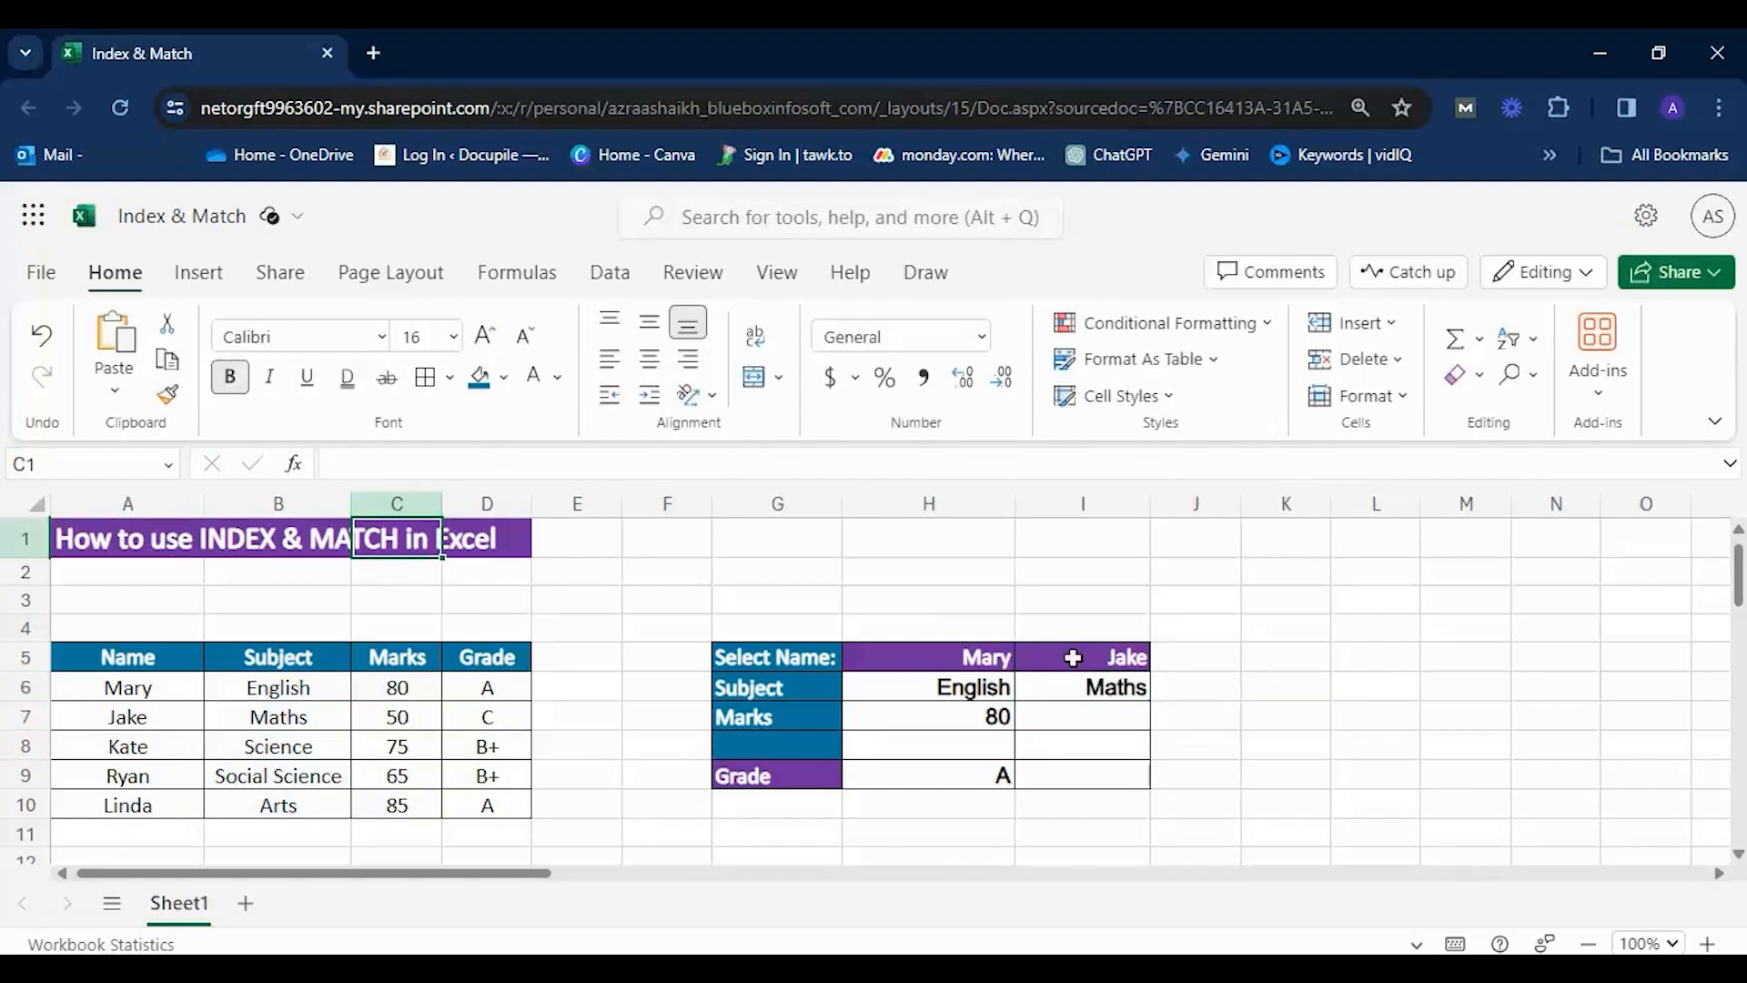
# Begin a MATCH formula in J6 with =match and go through the Subject entries in B6:B10.
pyautogui.click(1186, 682)
pyautogui.write('=match')
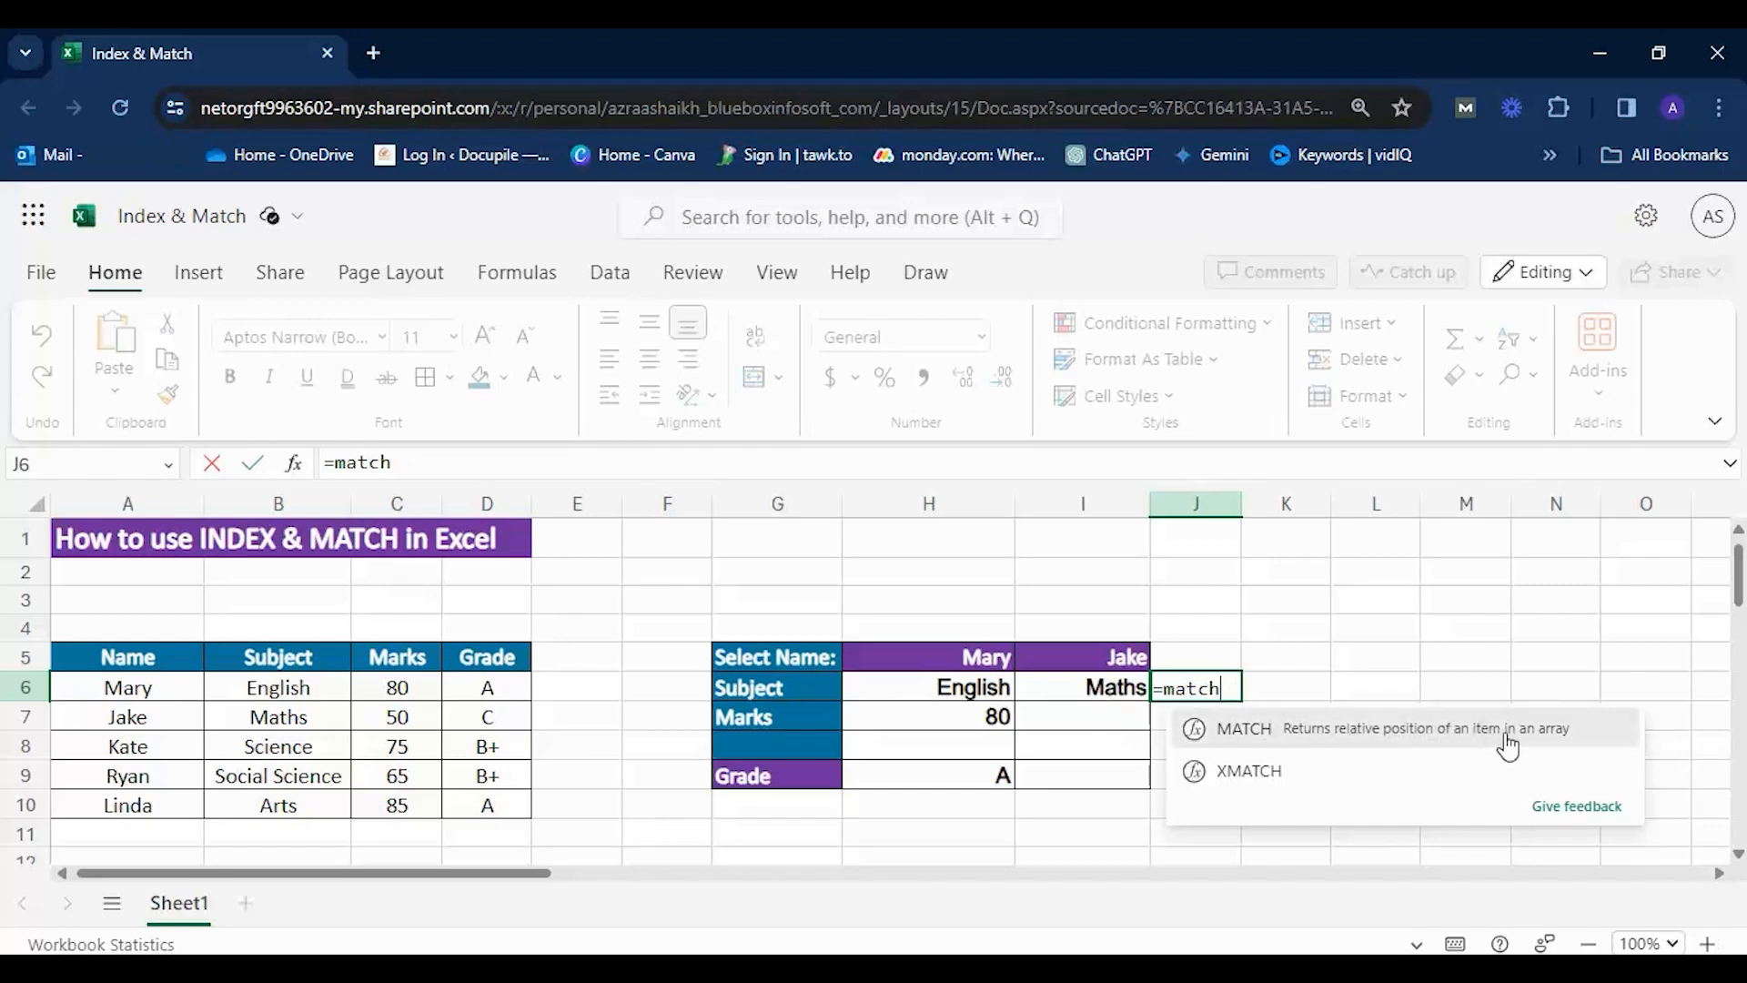
pyautogui.moveTo(280, 691); pyautogui.dragTo(289, 805)
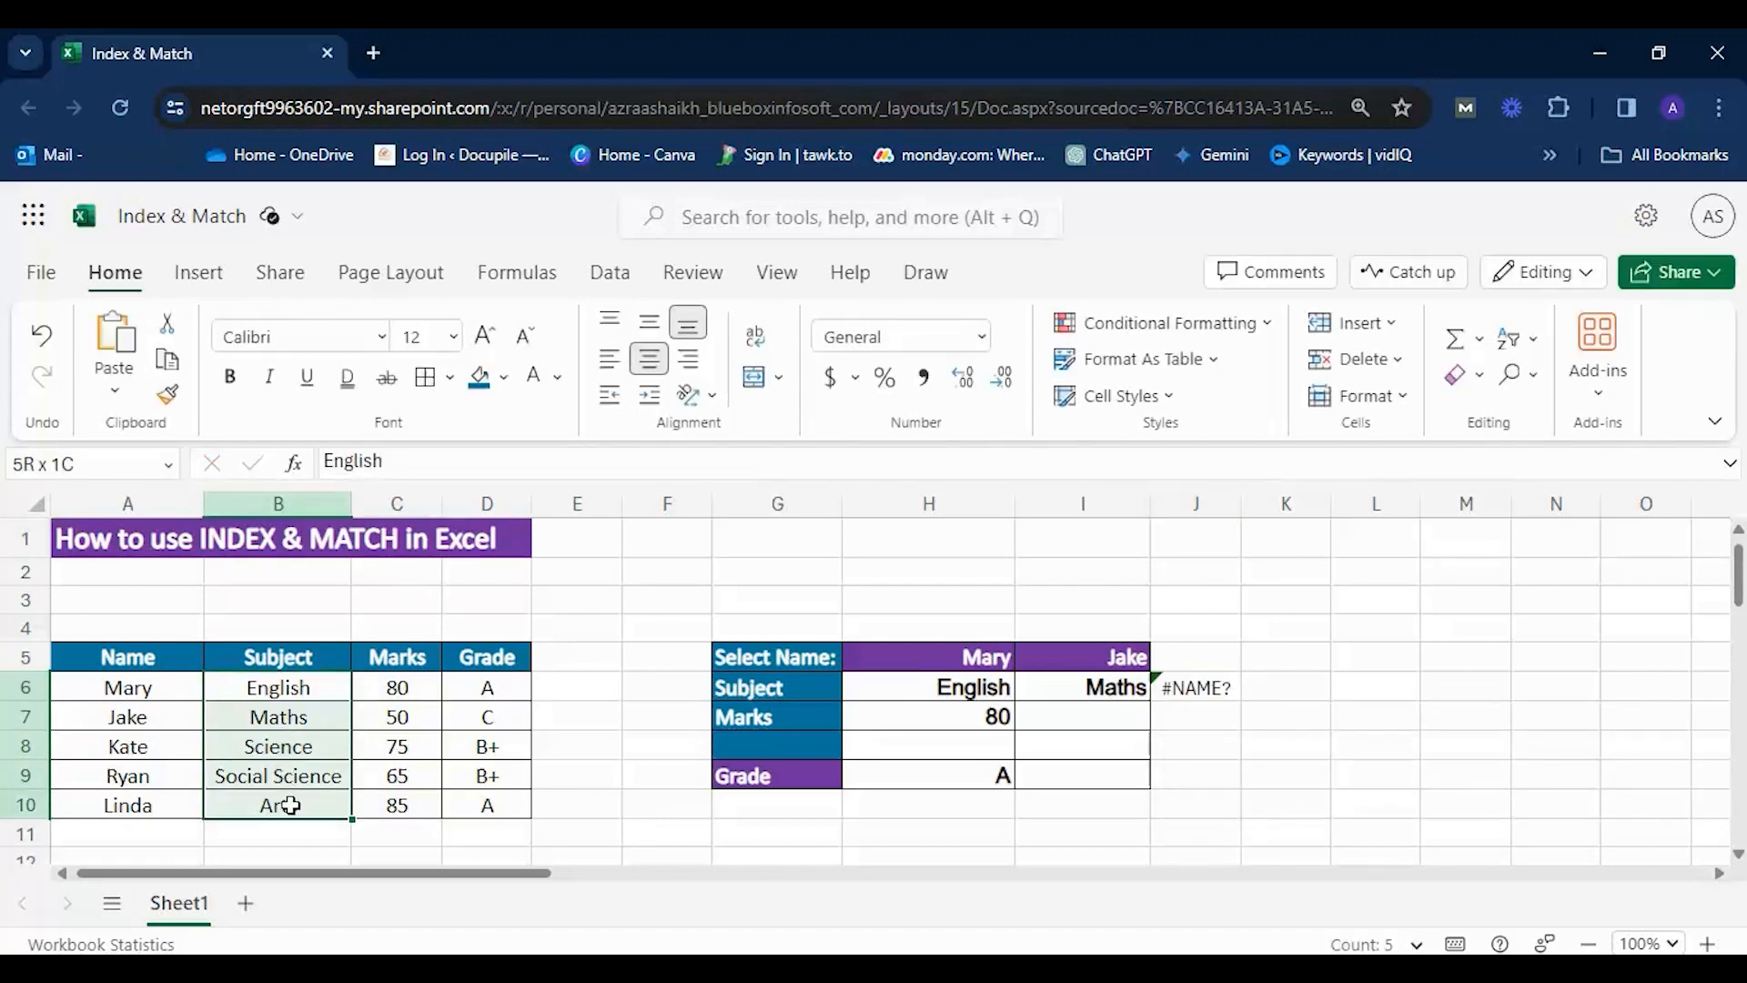
pyautogui.click(246, 715)
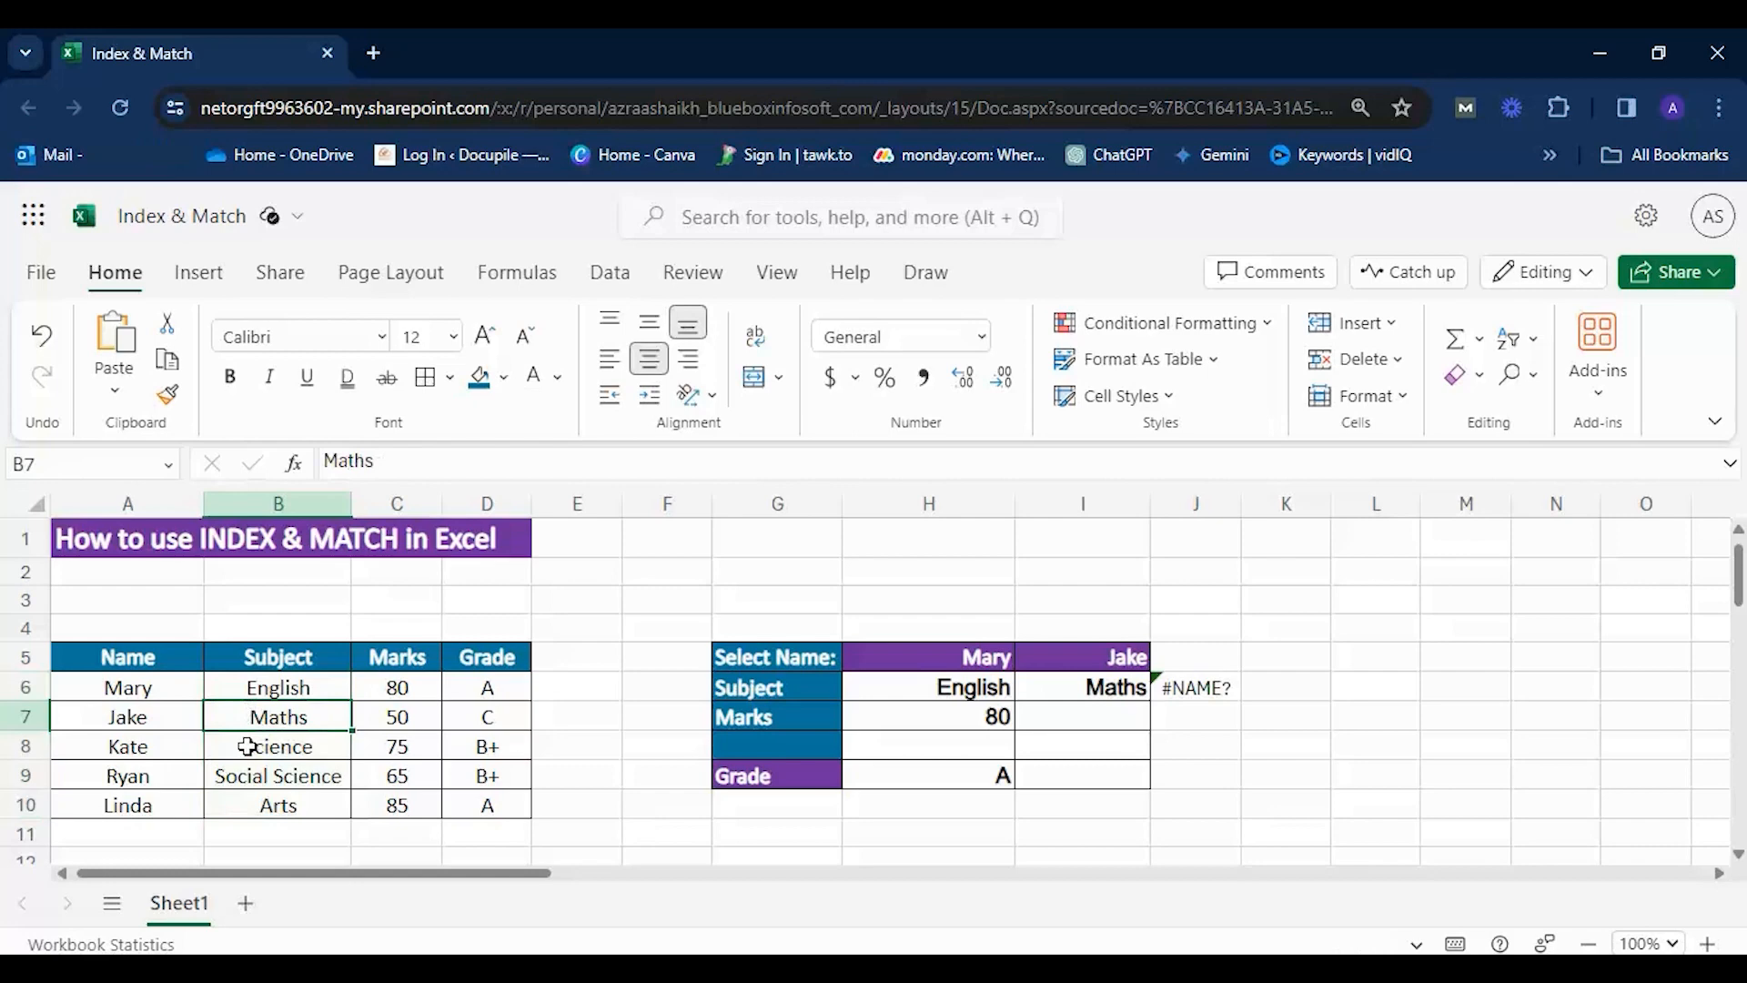
pyautogui.click(242, 746)
pyautogui.click(244, 773)
pyautogui.click(266, 803)
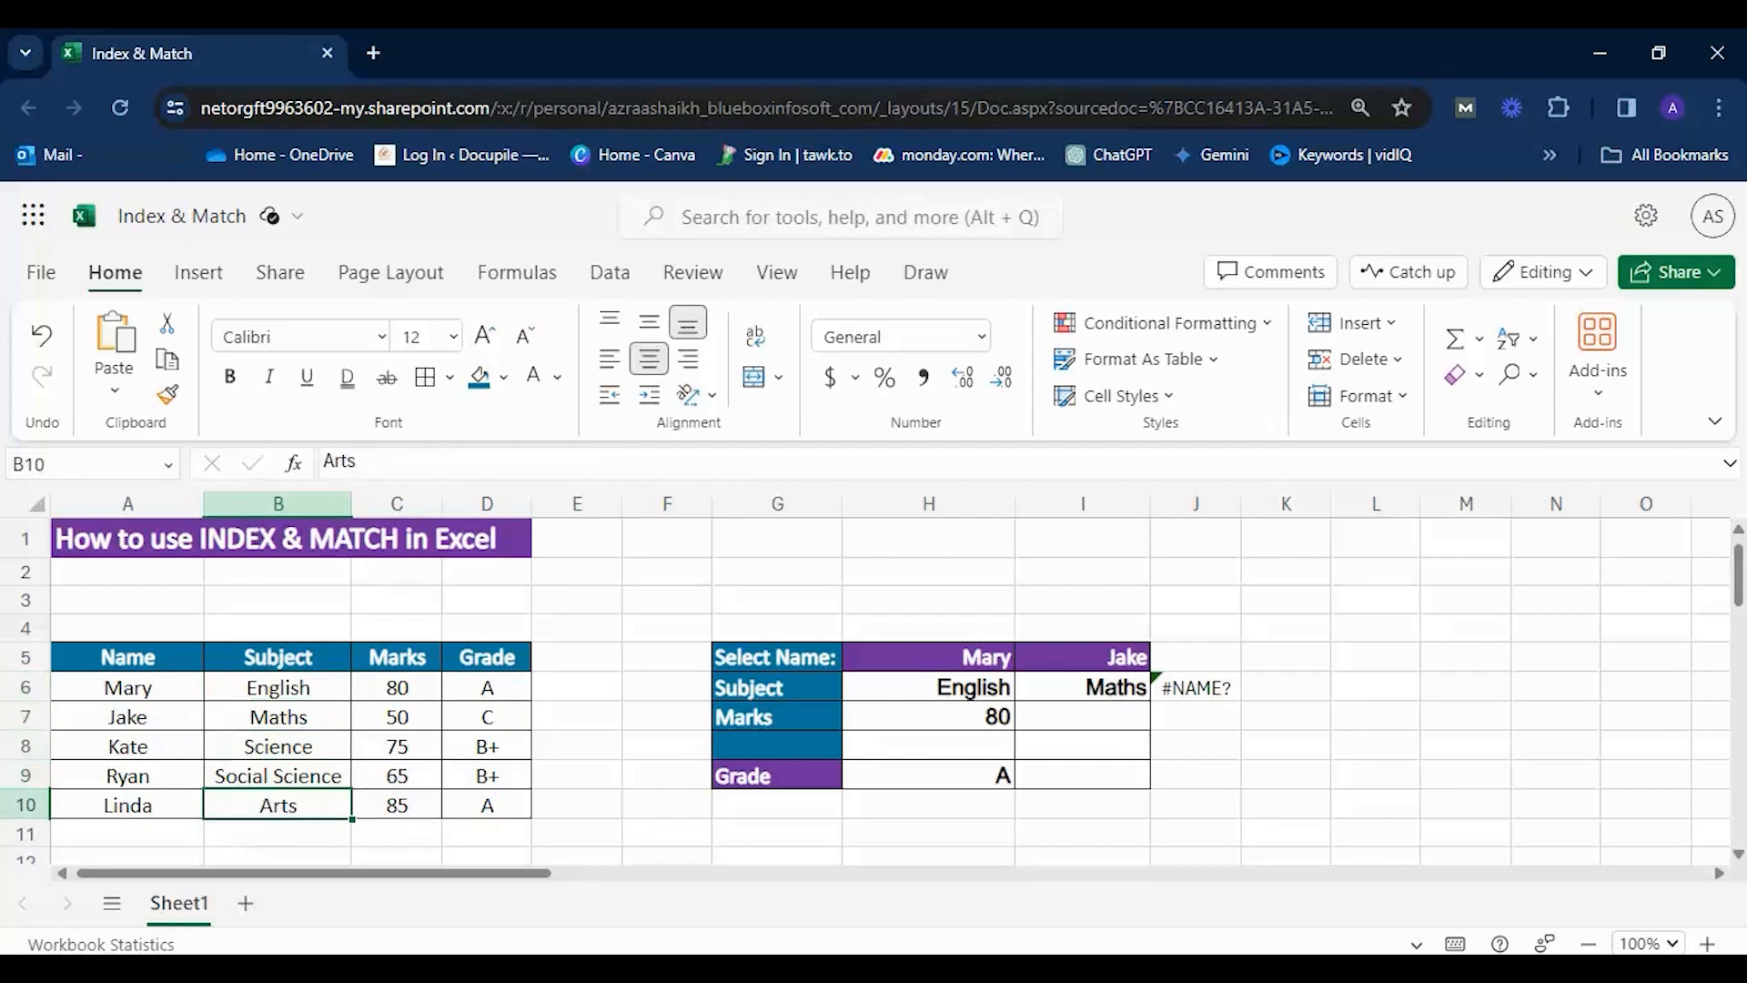
# Complete J6 as =MATCH(I5,A6:A10,0), using I5 as lookup value, the Name column as lookup array and exact match.
pyautogui.doubleClick(1210, 690)
pyautogui.write('(')
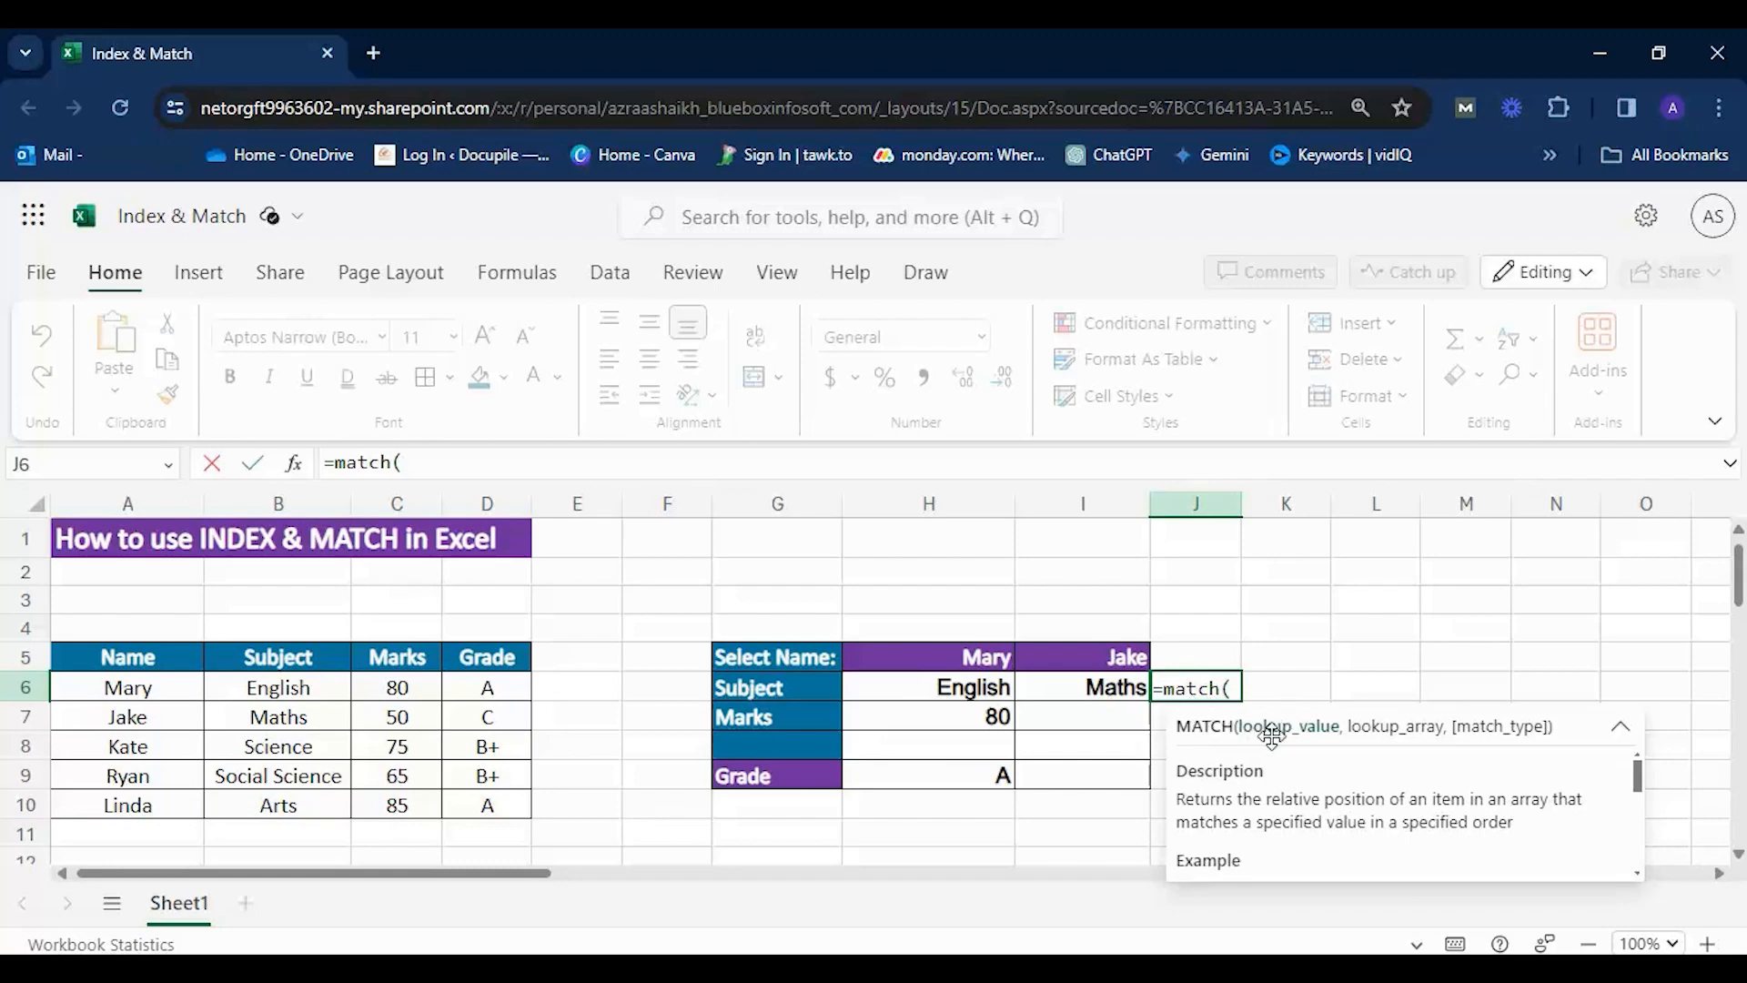
pyautogui.click(1085, 654)
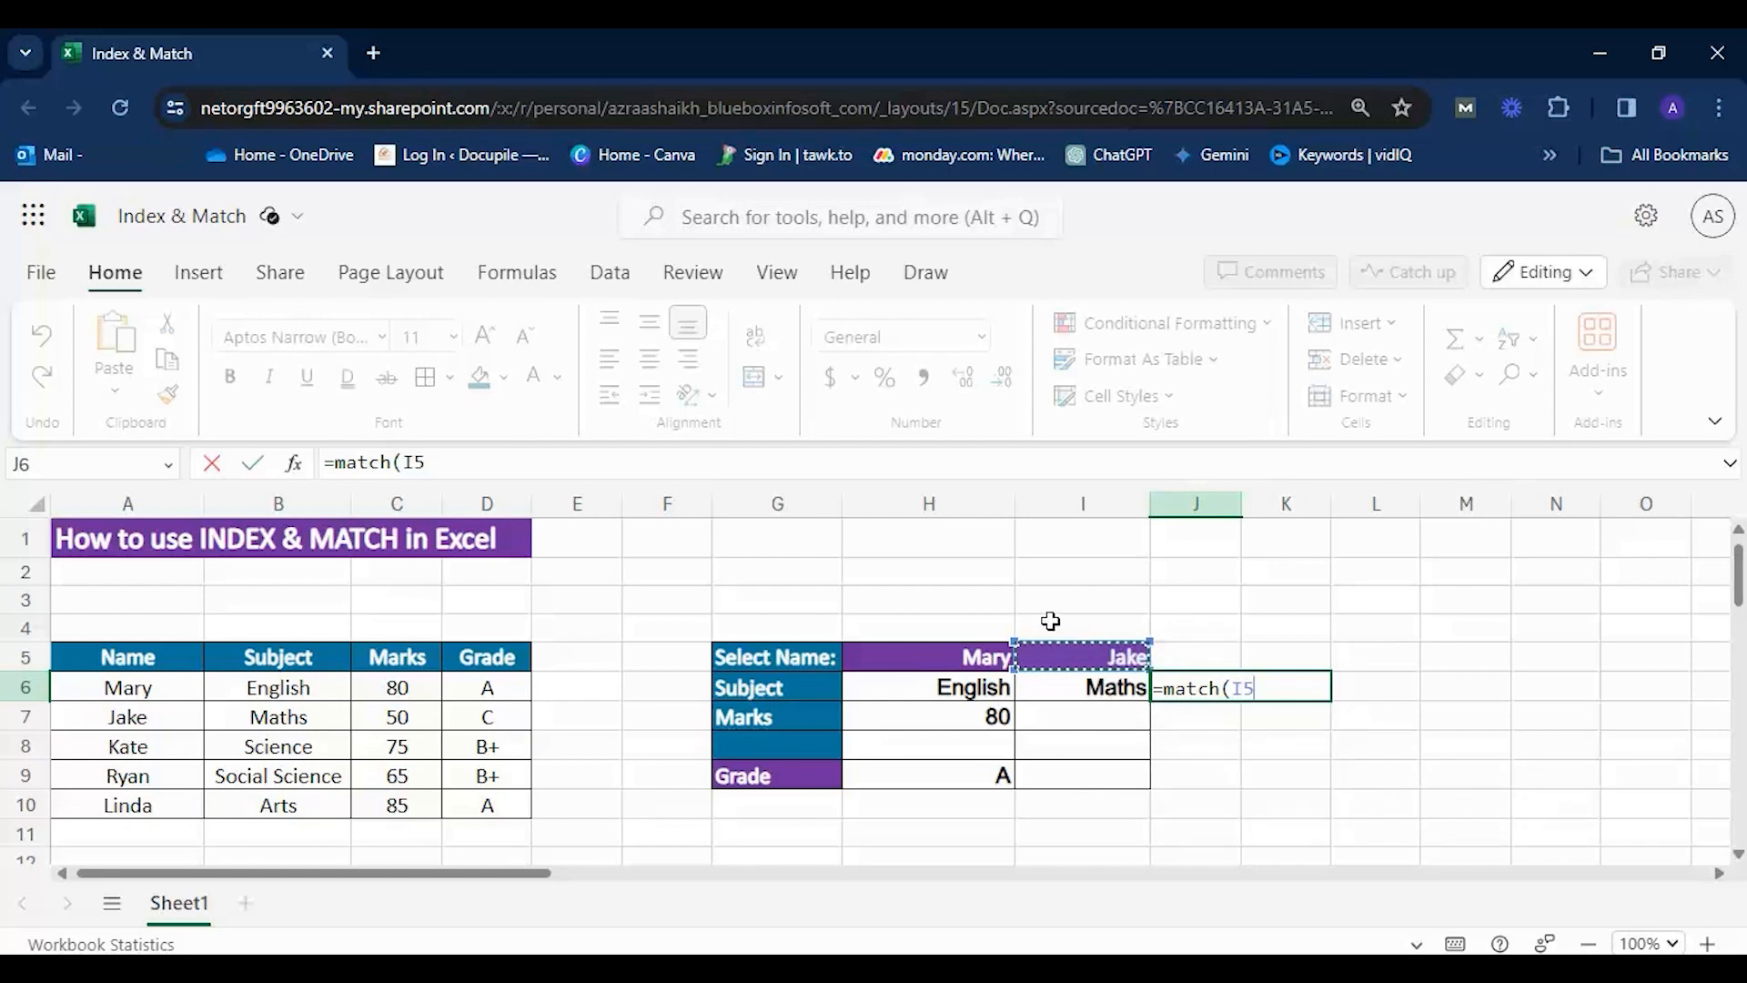
pyautogui.write(',')
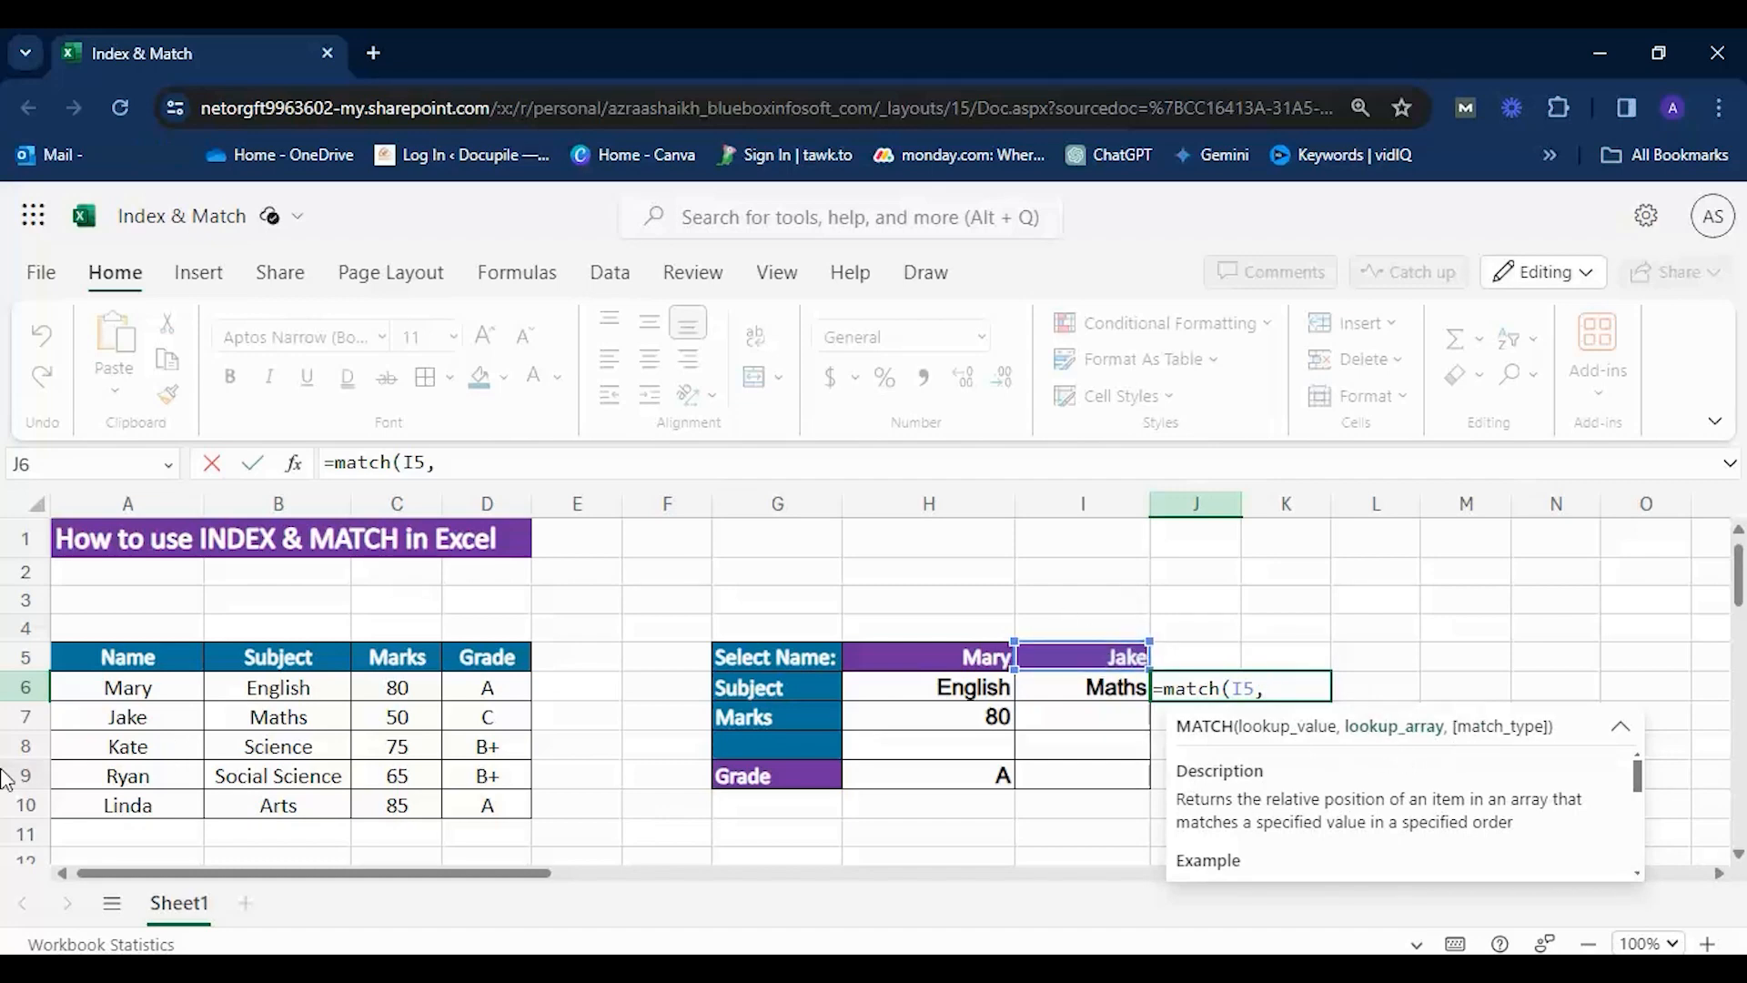
pyautogui.moveTo(136, 687); pyautogui.dragTo(137, 804)
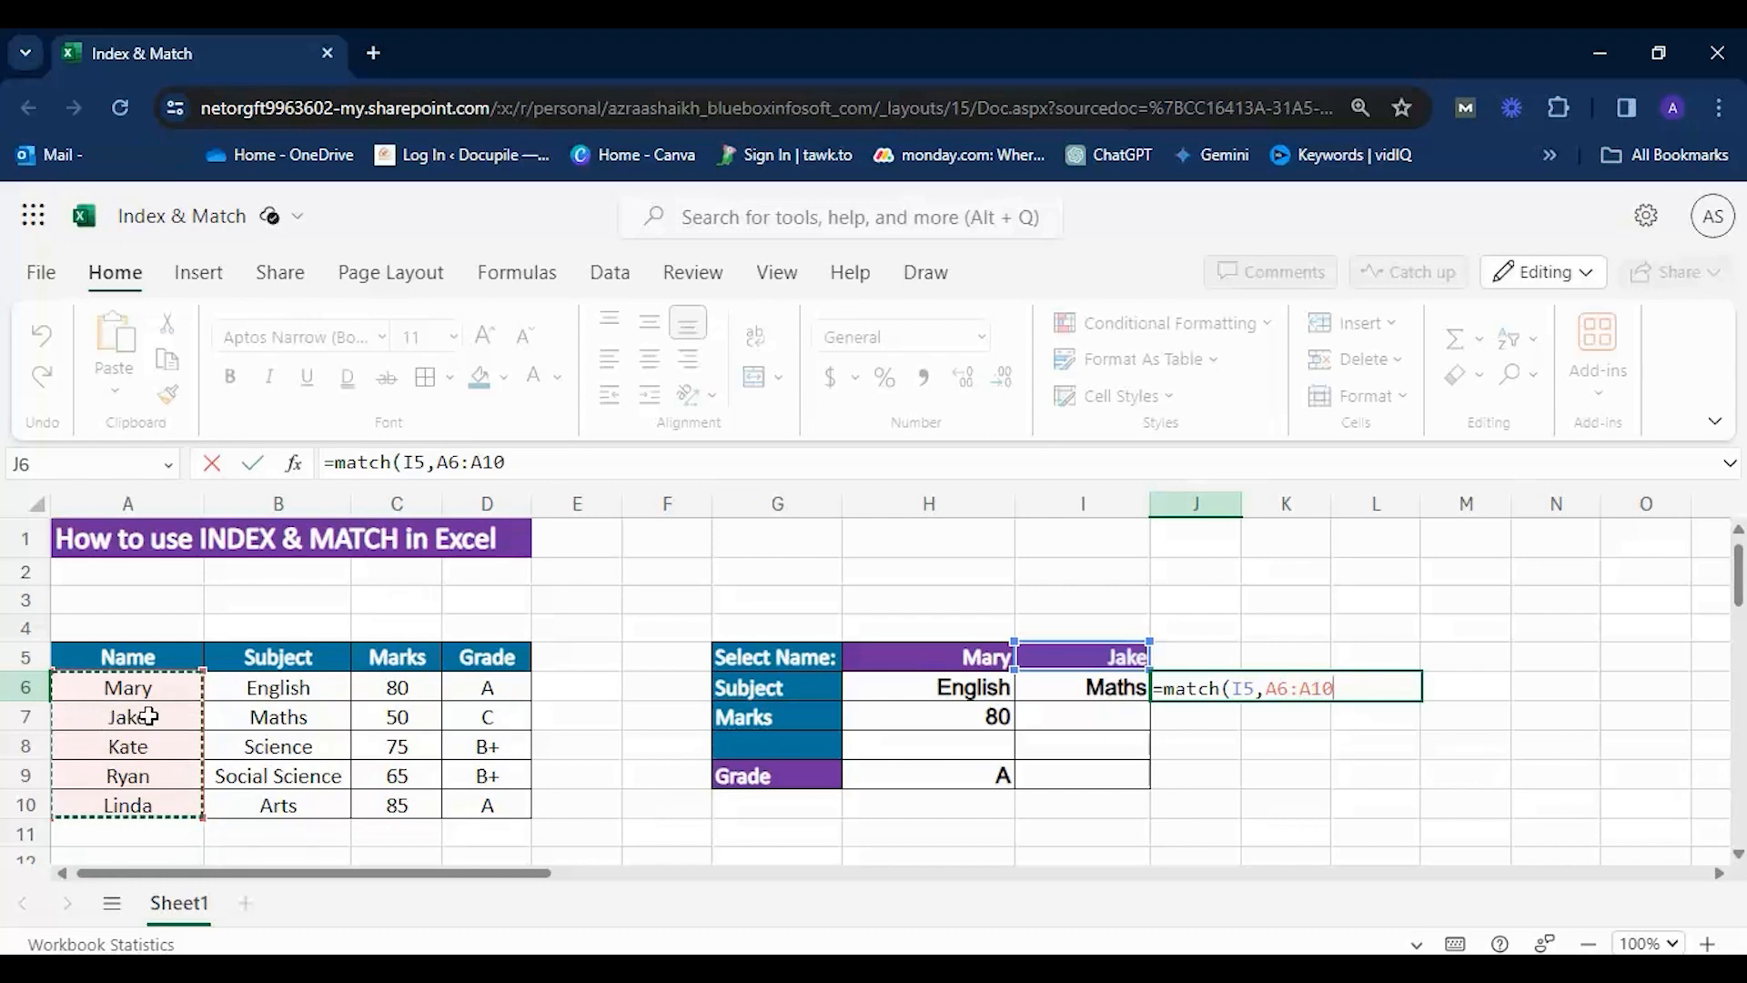
pyautogui.write(',')
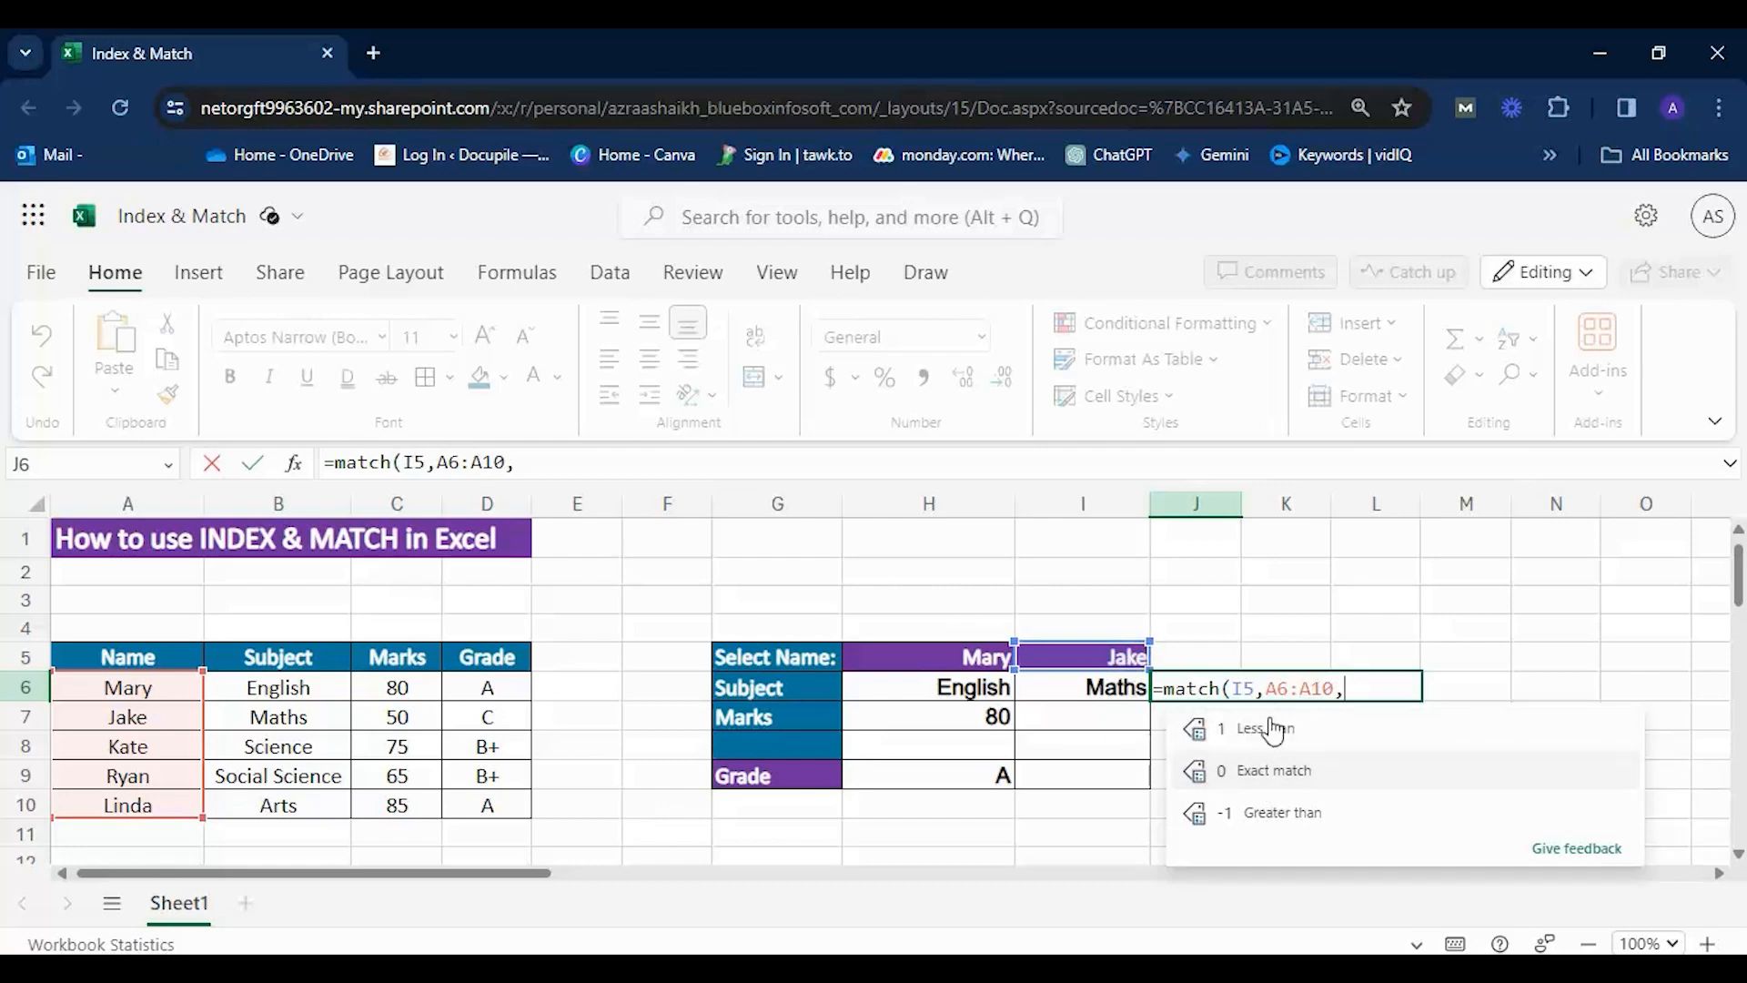
pyautogui.click(1296, 782)
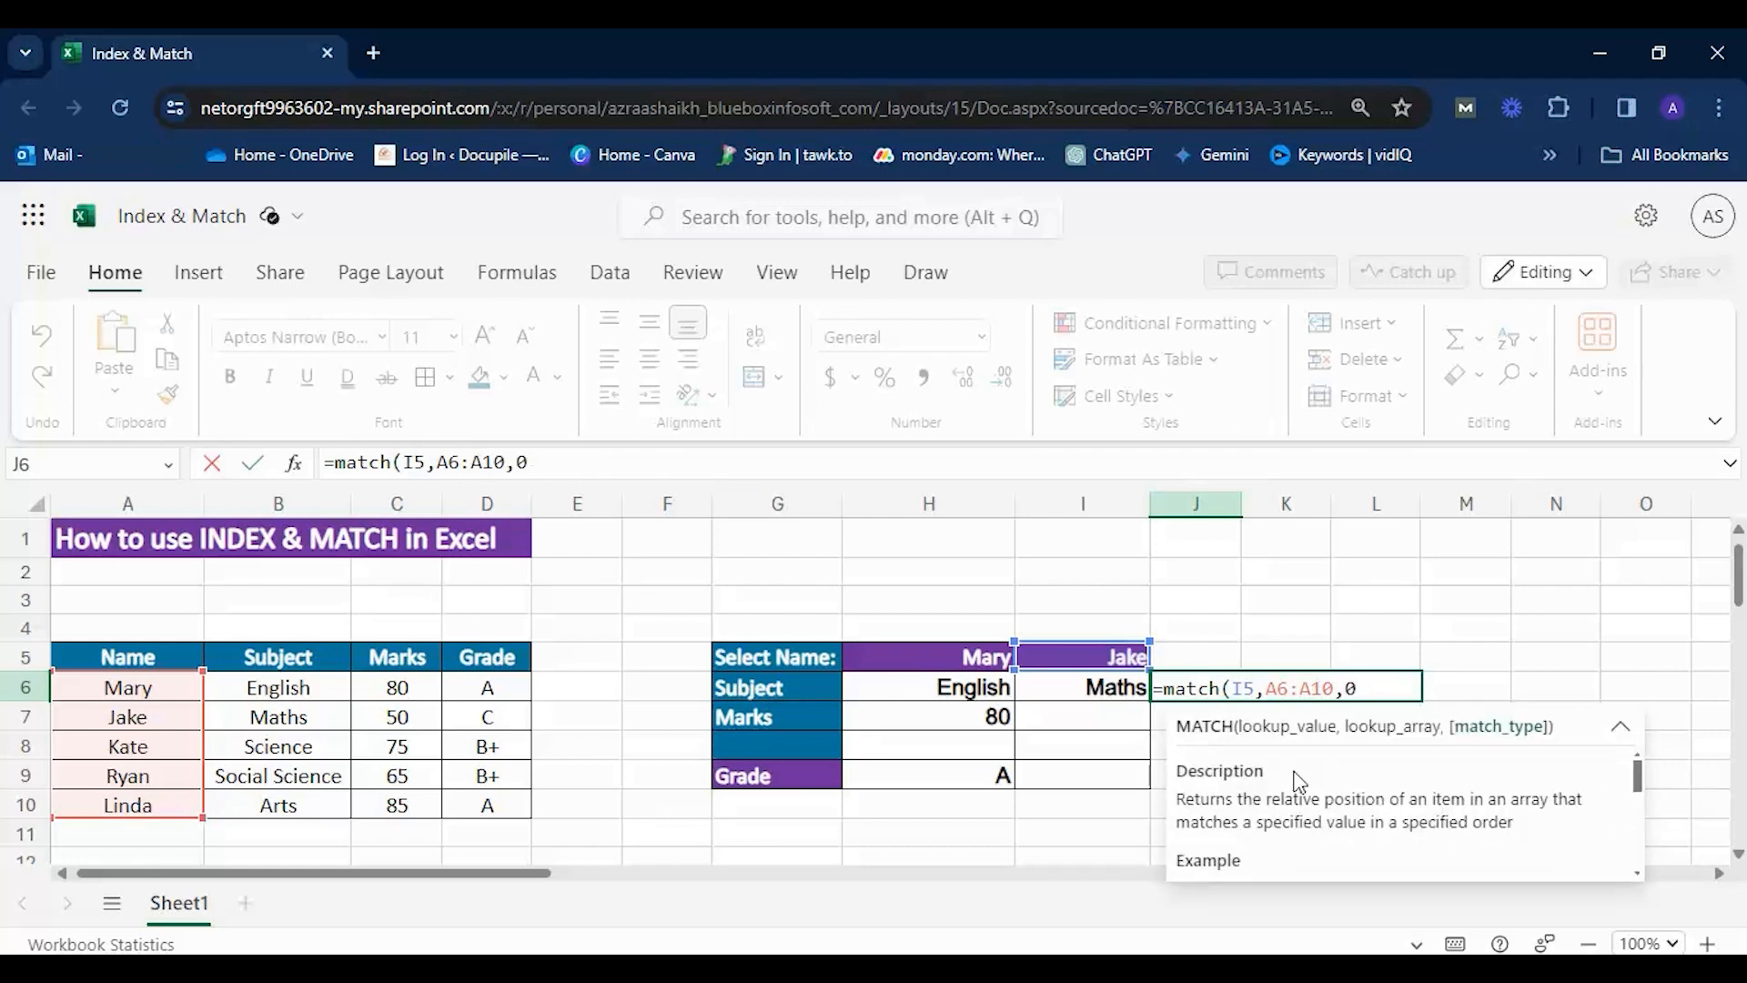
pyautogui.write(')')
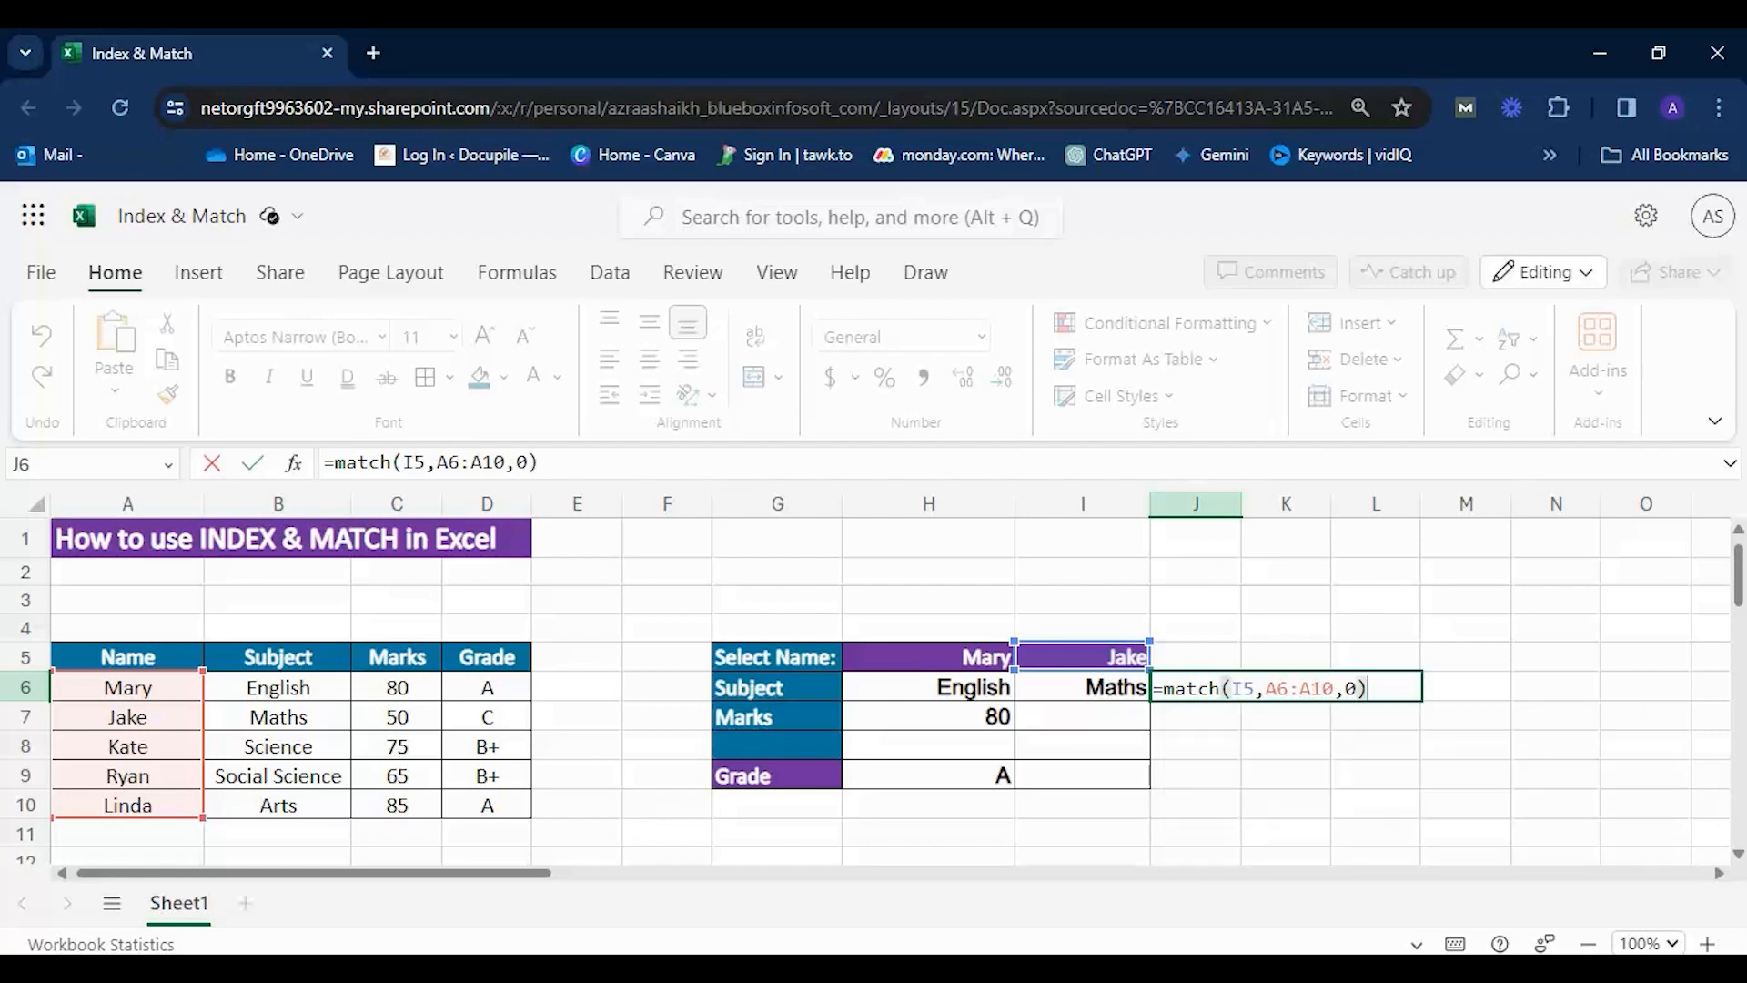
pyautogui.press('Return')
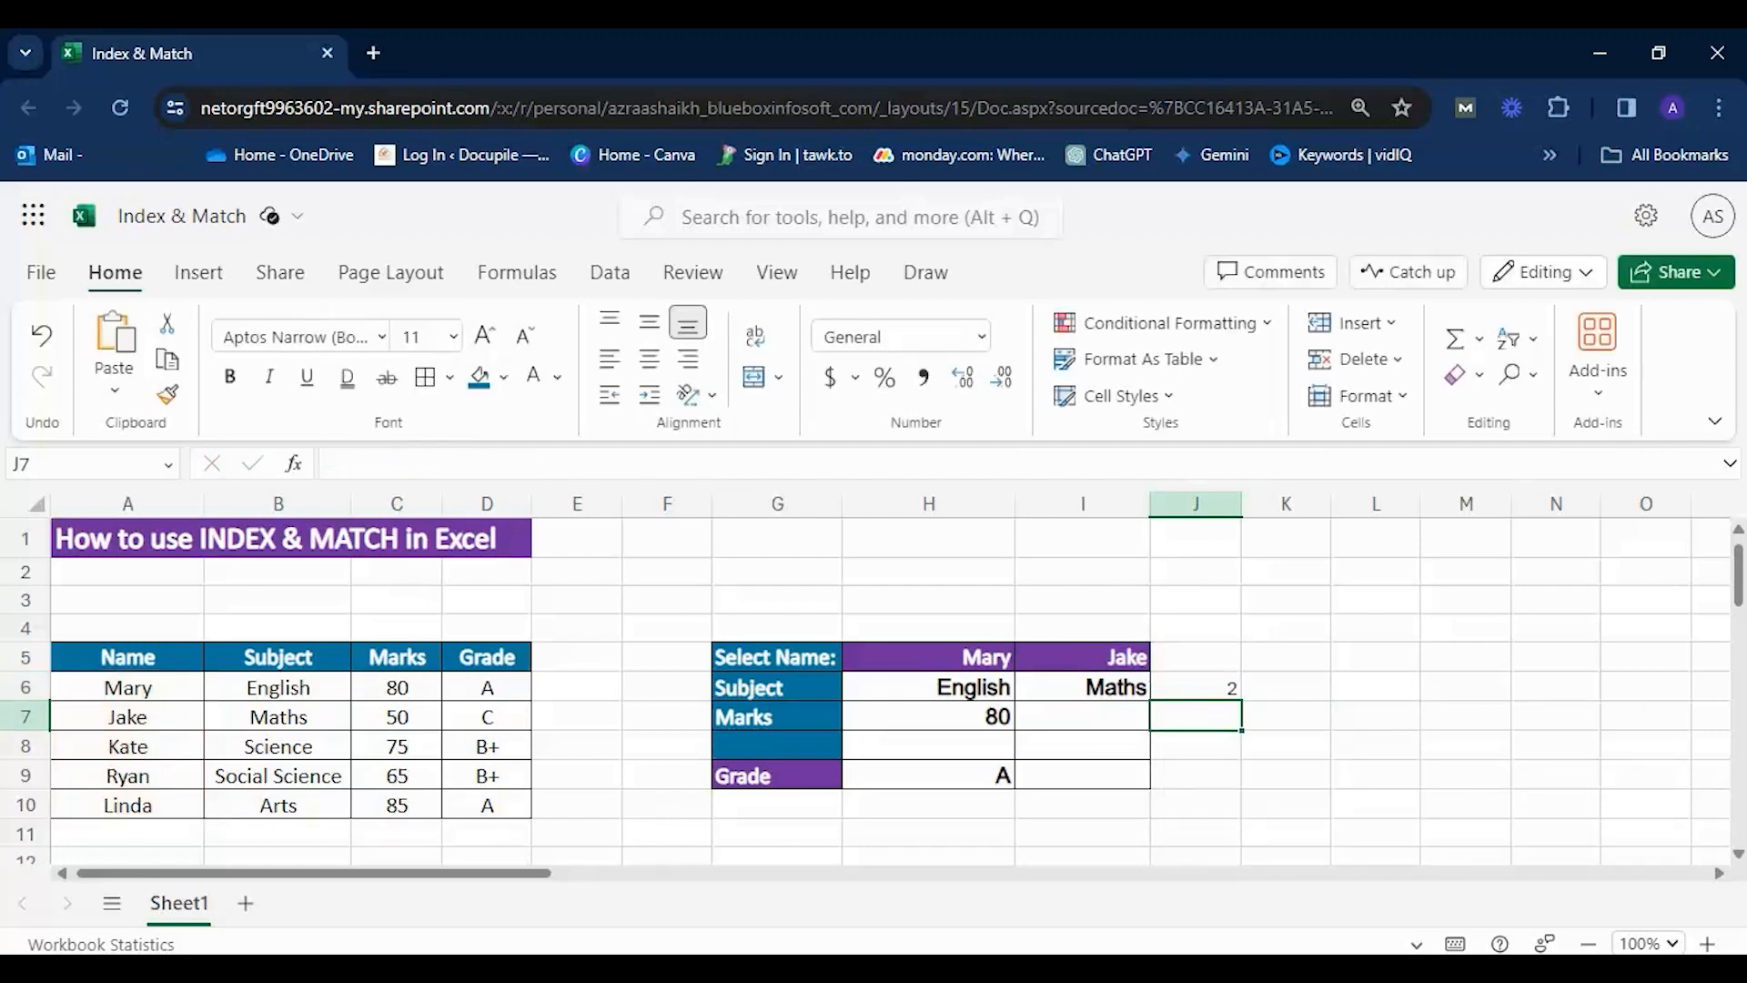
# Check the MATCH result in J6 against the position of the name selected in I5 within the Name column.
pyautogui.press('Up')
pyautogui.doubleClick(1214, 681)
pyautogui.click(1190, 755)
pyautogui.click(1219, 683)
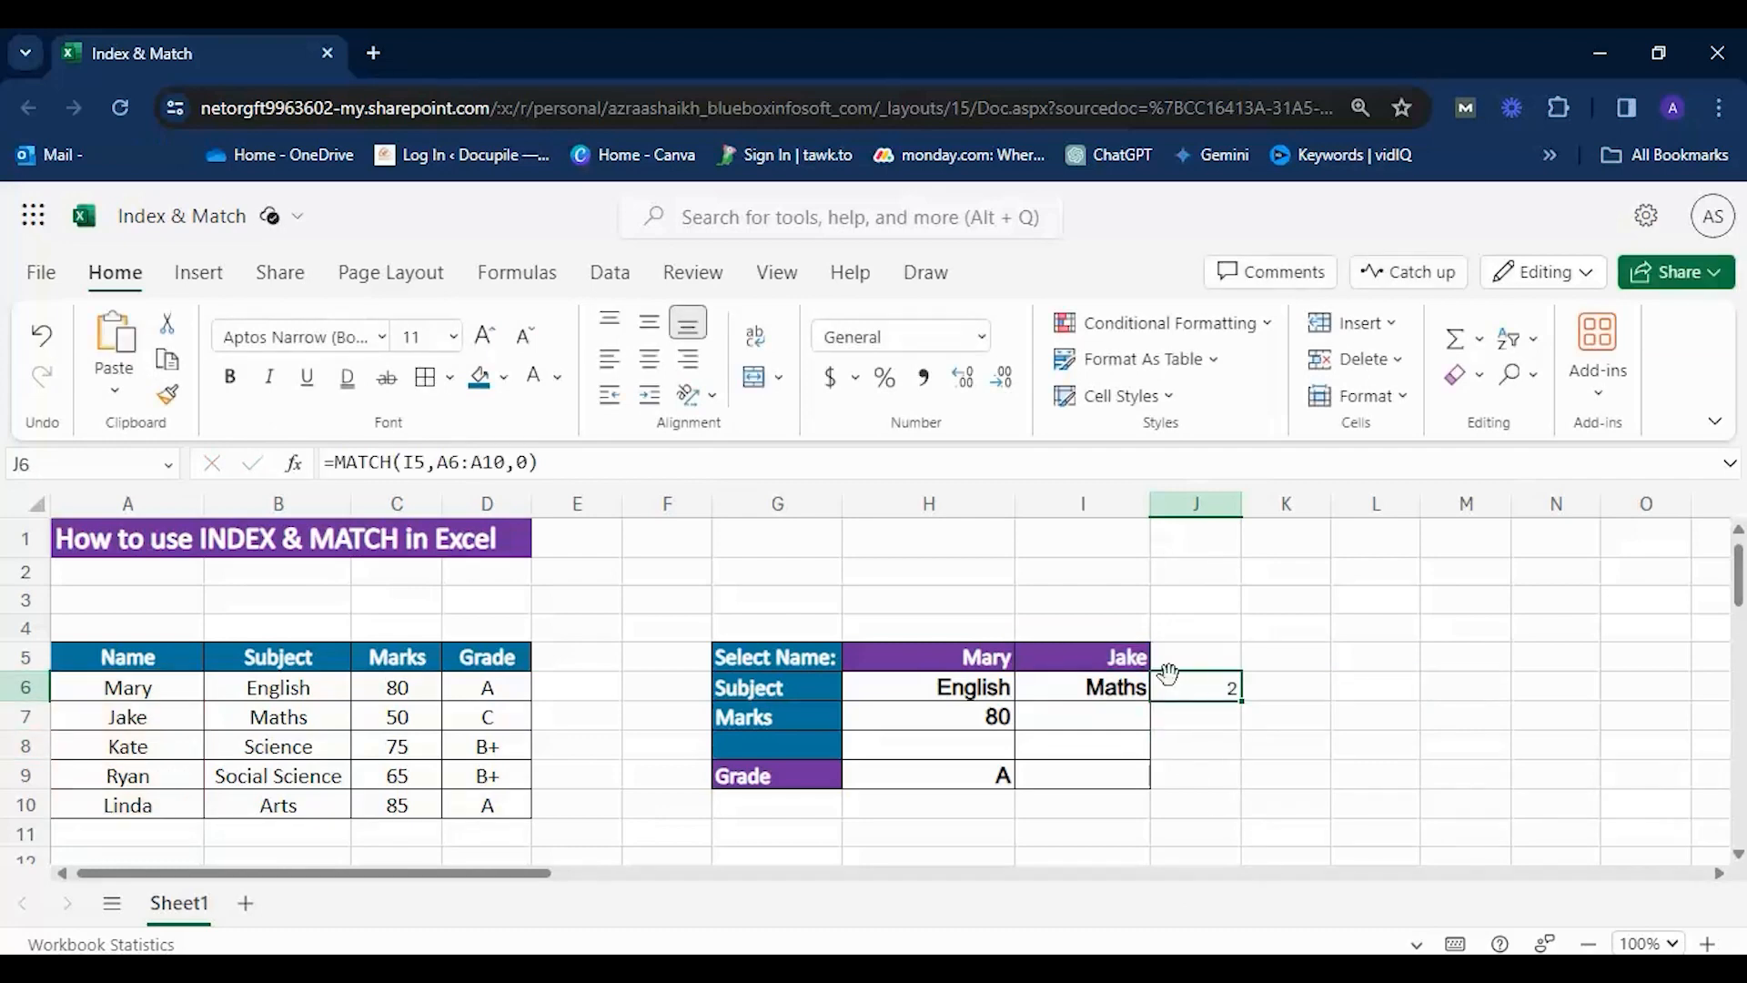
pyautogui.click(95, 724)
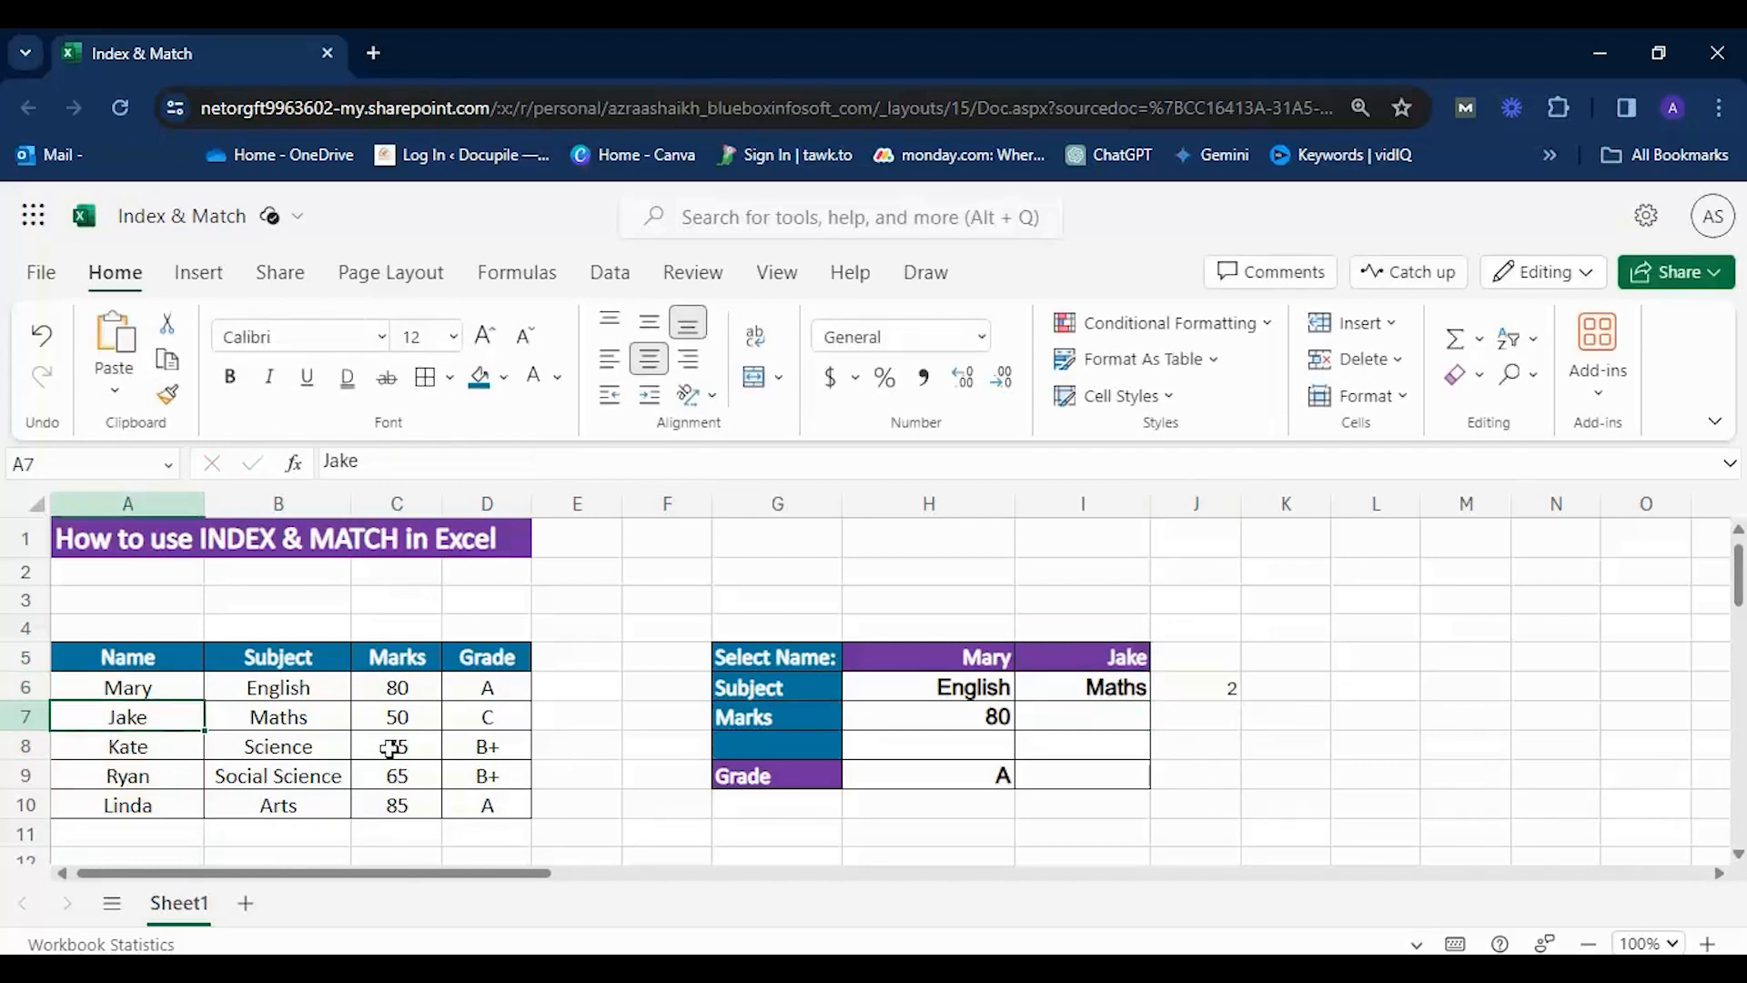
pyautogui.press('Right')
pyautogui.click(1127, 664)
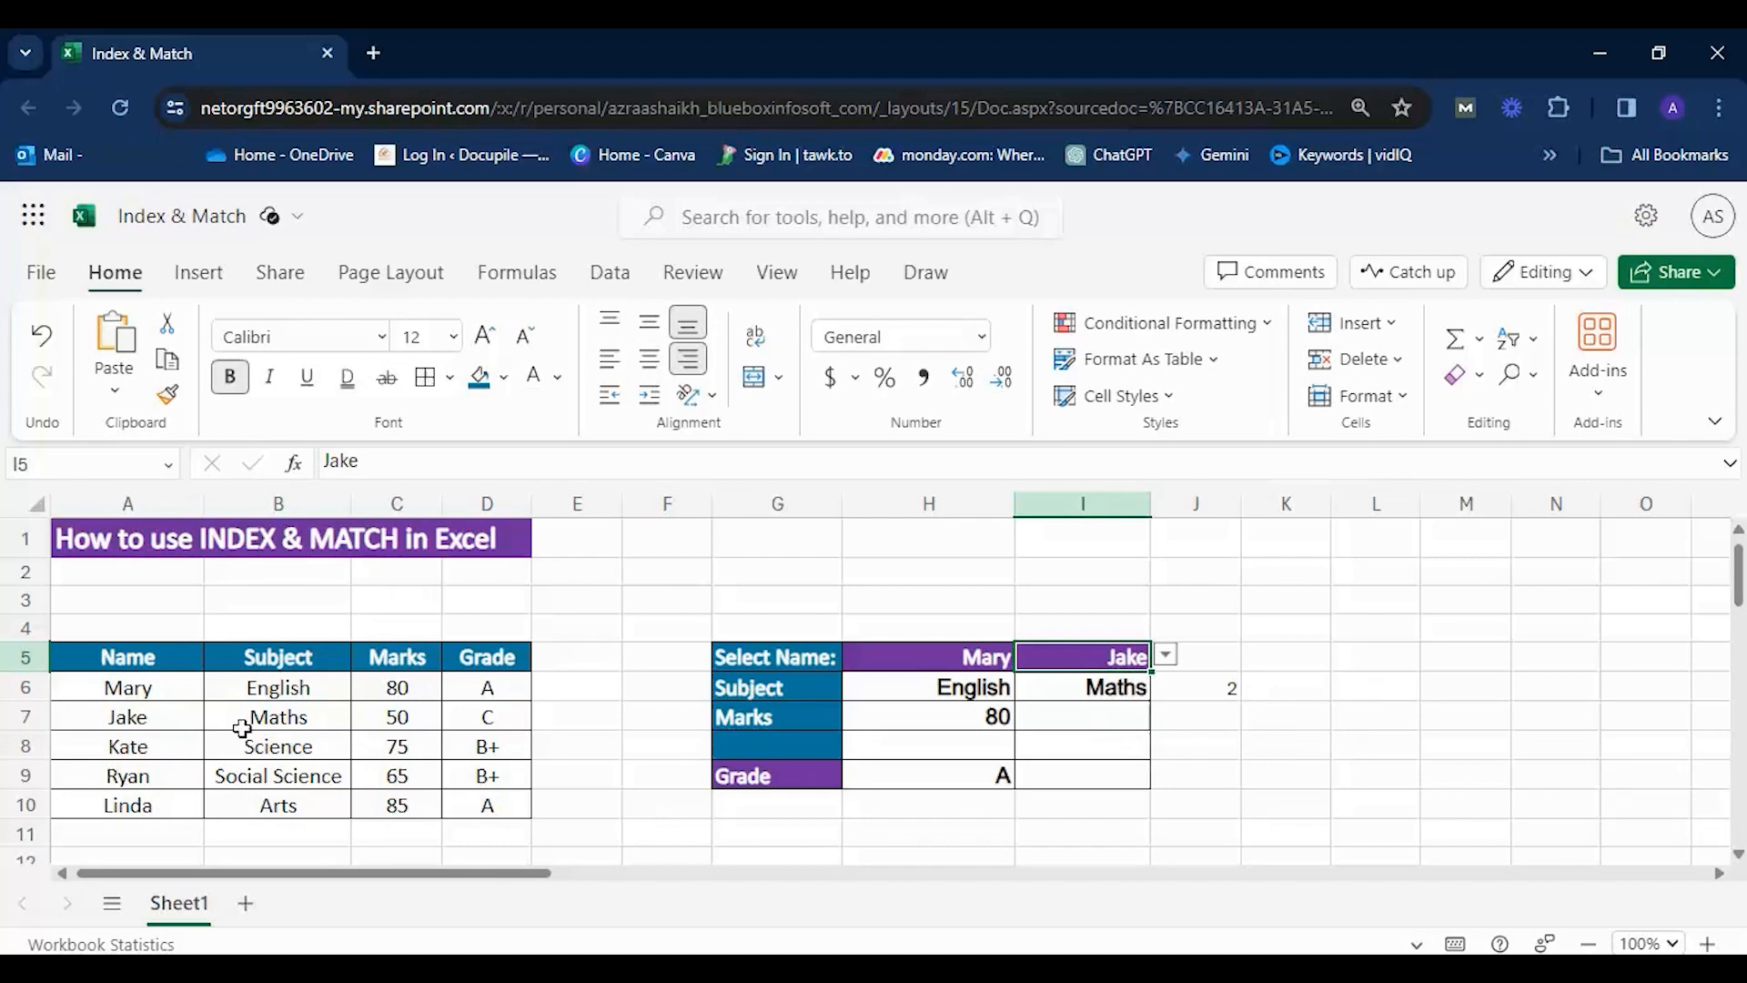
# Compare the Name range A6:A10 with the Subject range B6:B10 and review the MATCH formula in J6.
pyautogui.moveTo(125, 674); pyautogui.dragTo(132, 802)
pyautogui.moveTo(273, 691); pyautogui.dragTo(269, 807)
pyautogui.moveTo(95, 696); pyautogui.dragTo(278, 806)
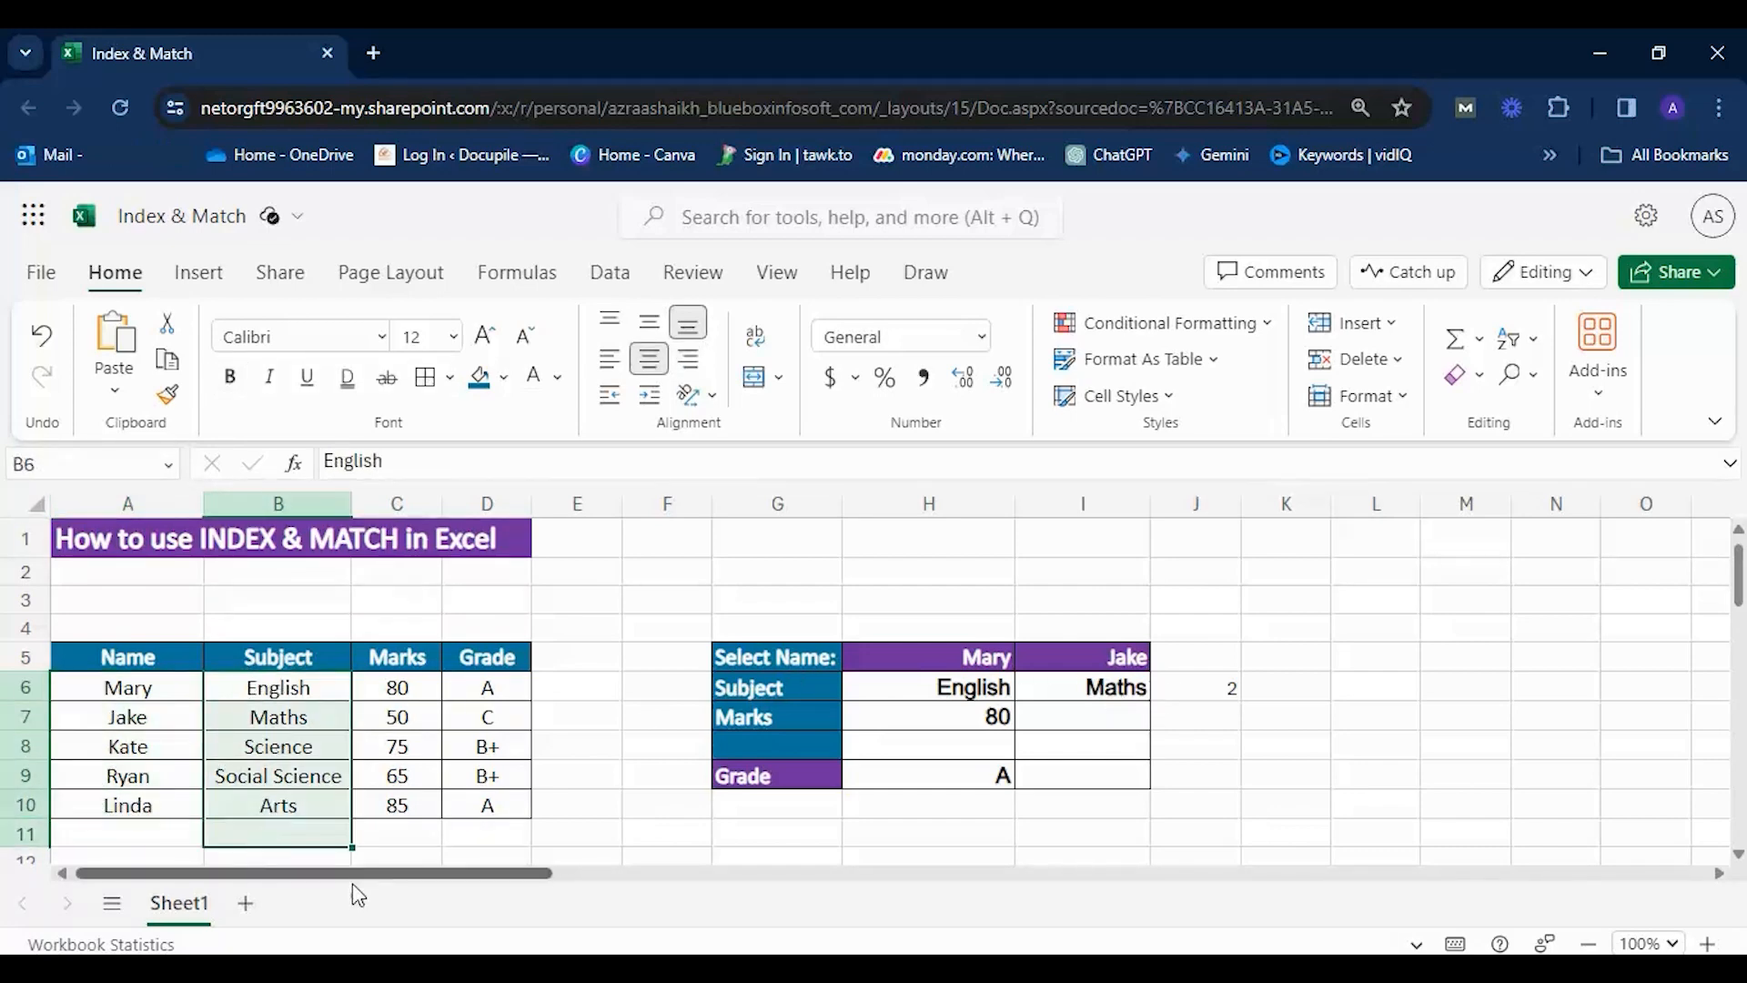
pyautogui.moveTo(128, 696); pyautogui.dragTo(132, 798)
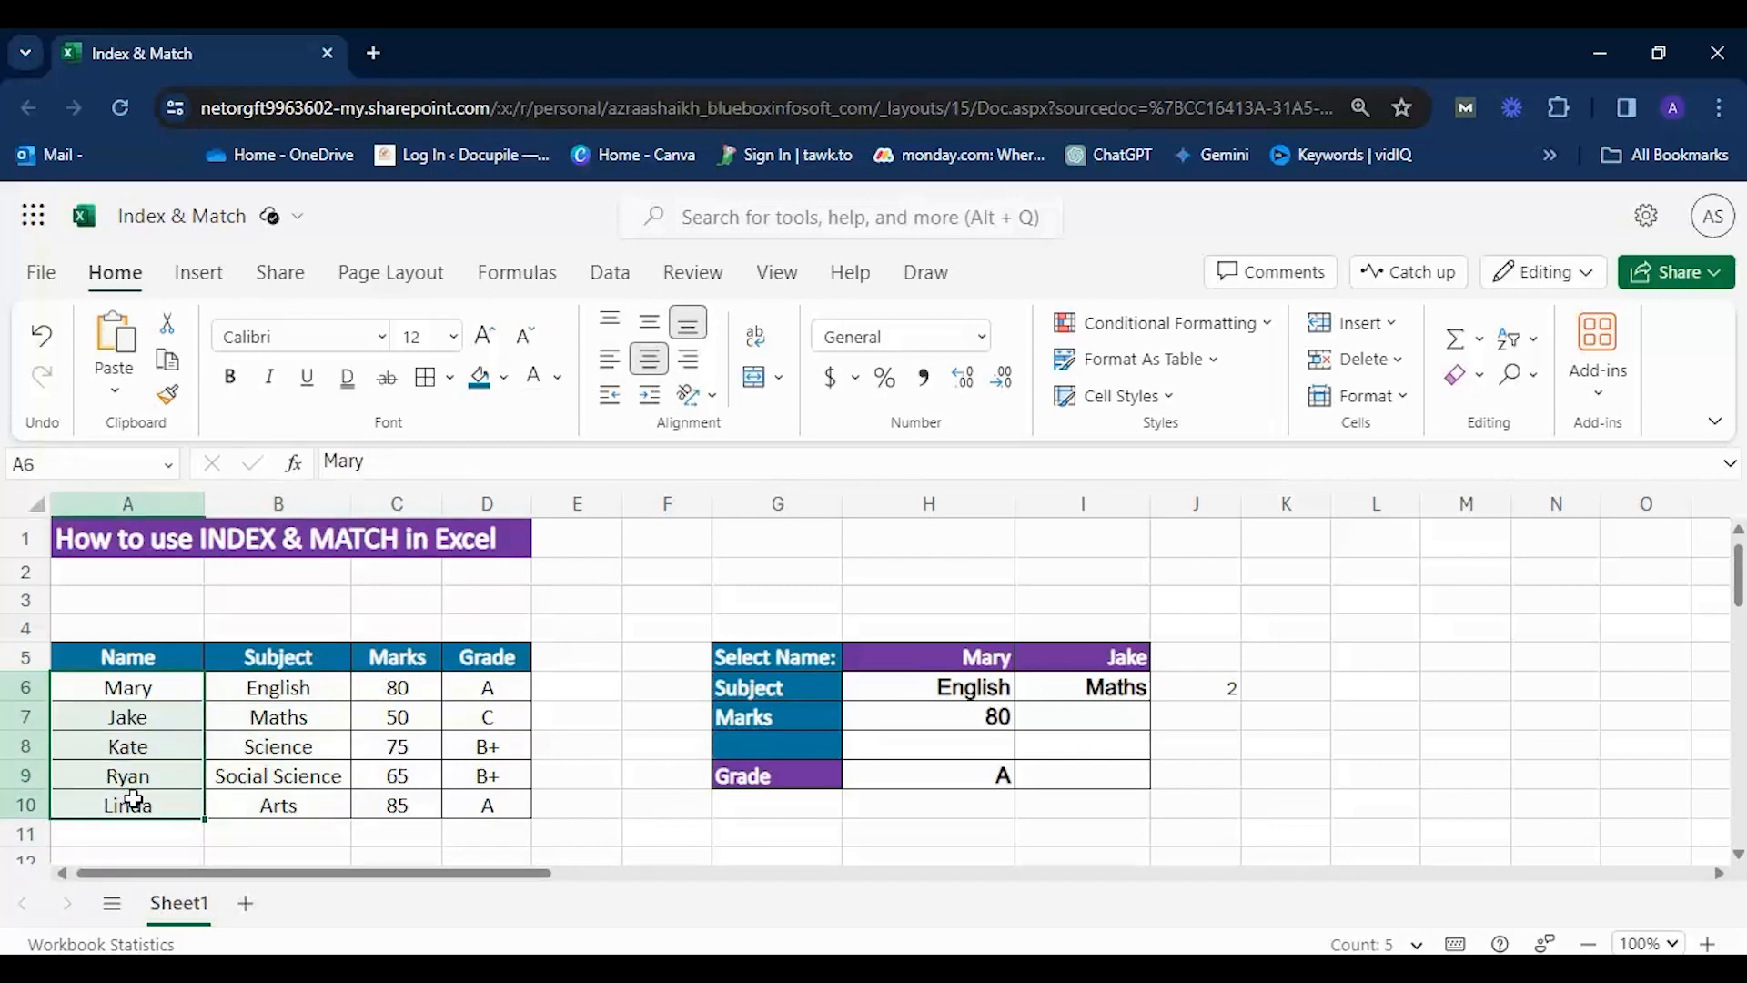
pyautogui.moveTo(258, 689); pyautogui.dragTo(265, 807)
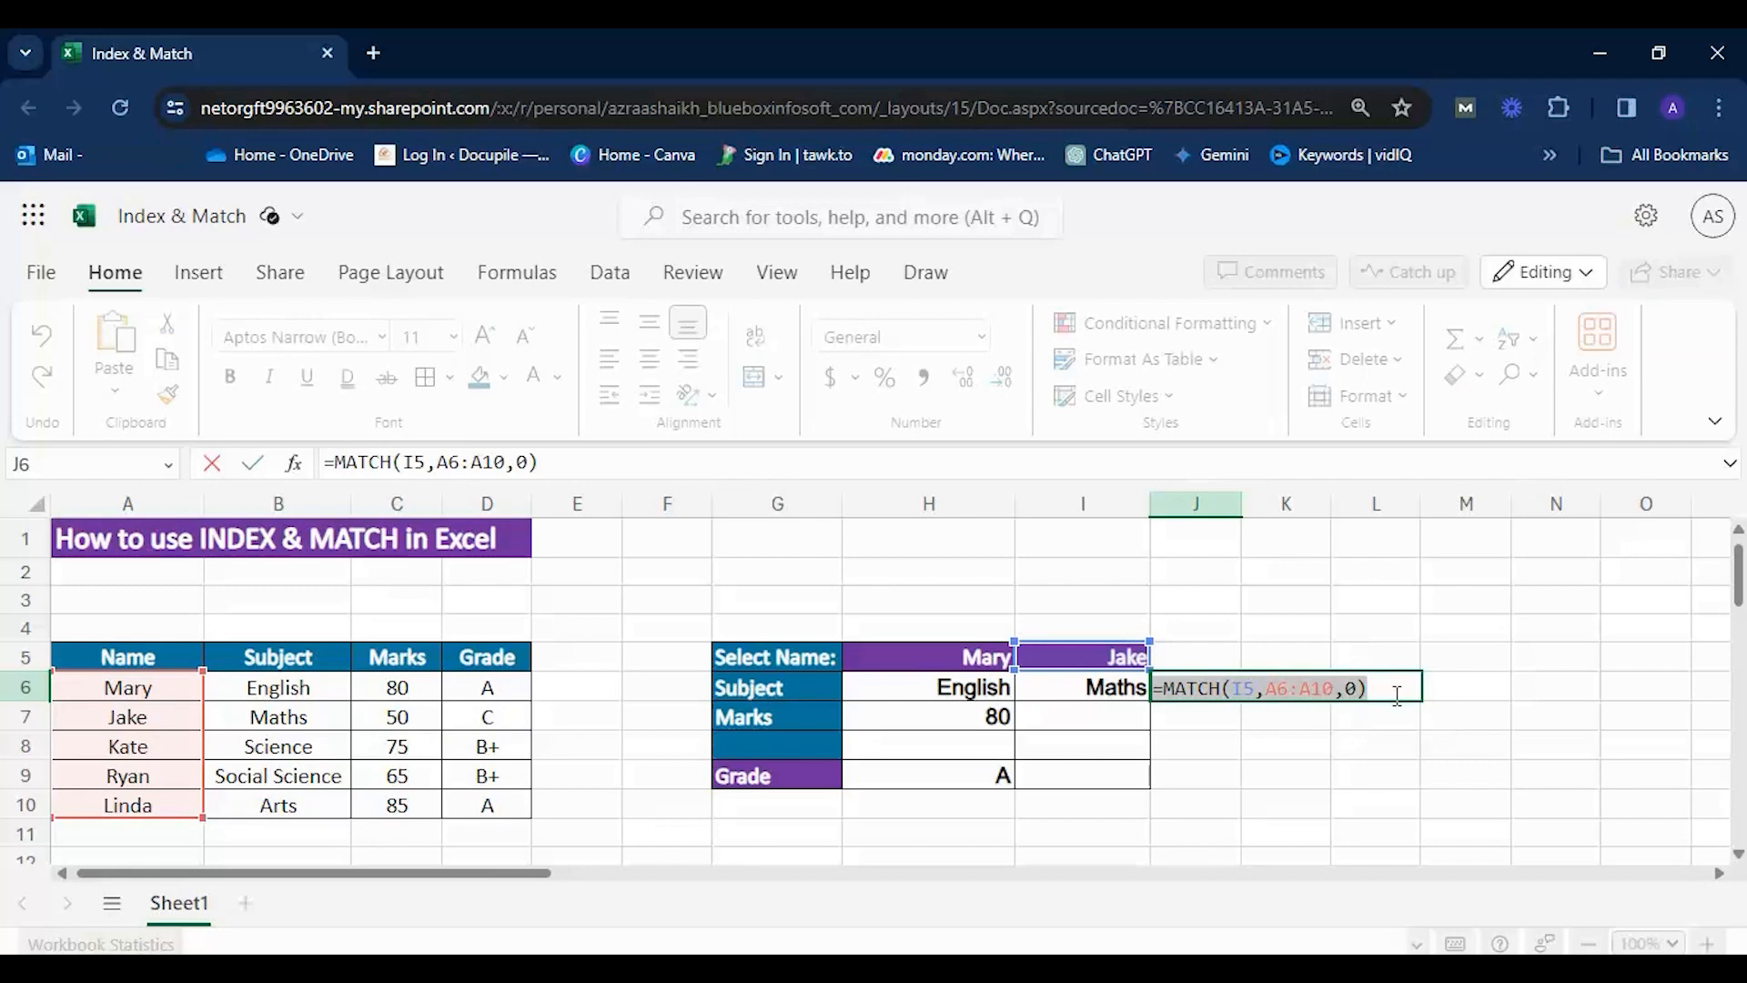
pyautogui.click(1277, 748)
# Set I5 to the first listed name to test the MATCH formula in J6.
pyautogui.click(1112, 651)
pyautogui.click(1163, 657)
pyautogui.click(1074, 694)
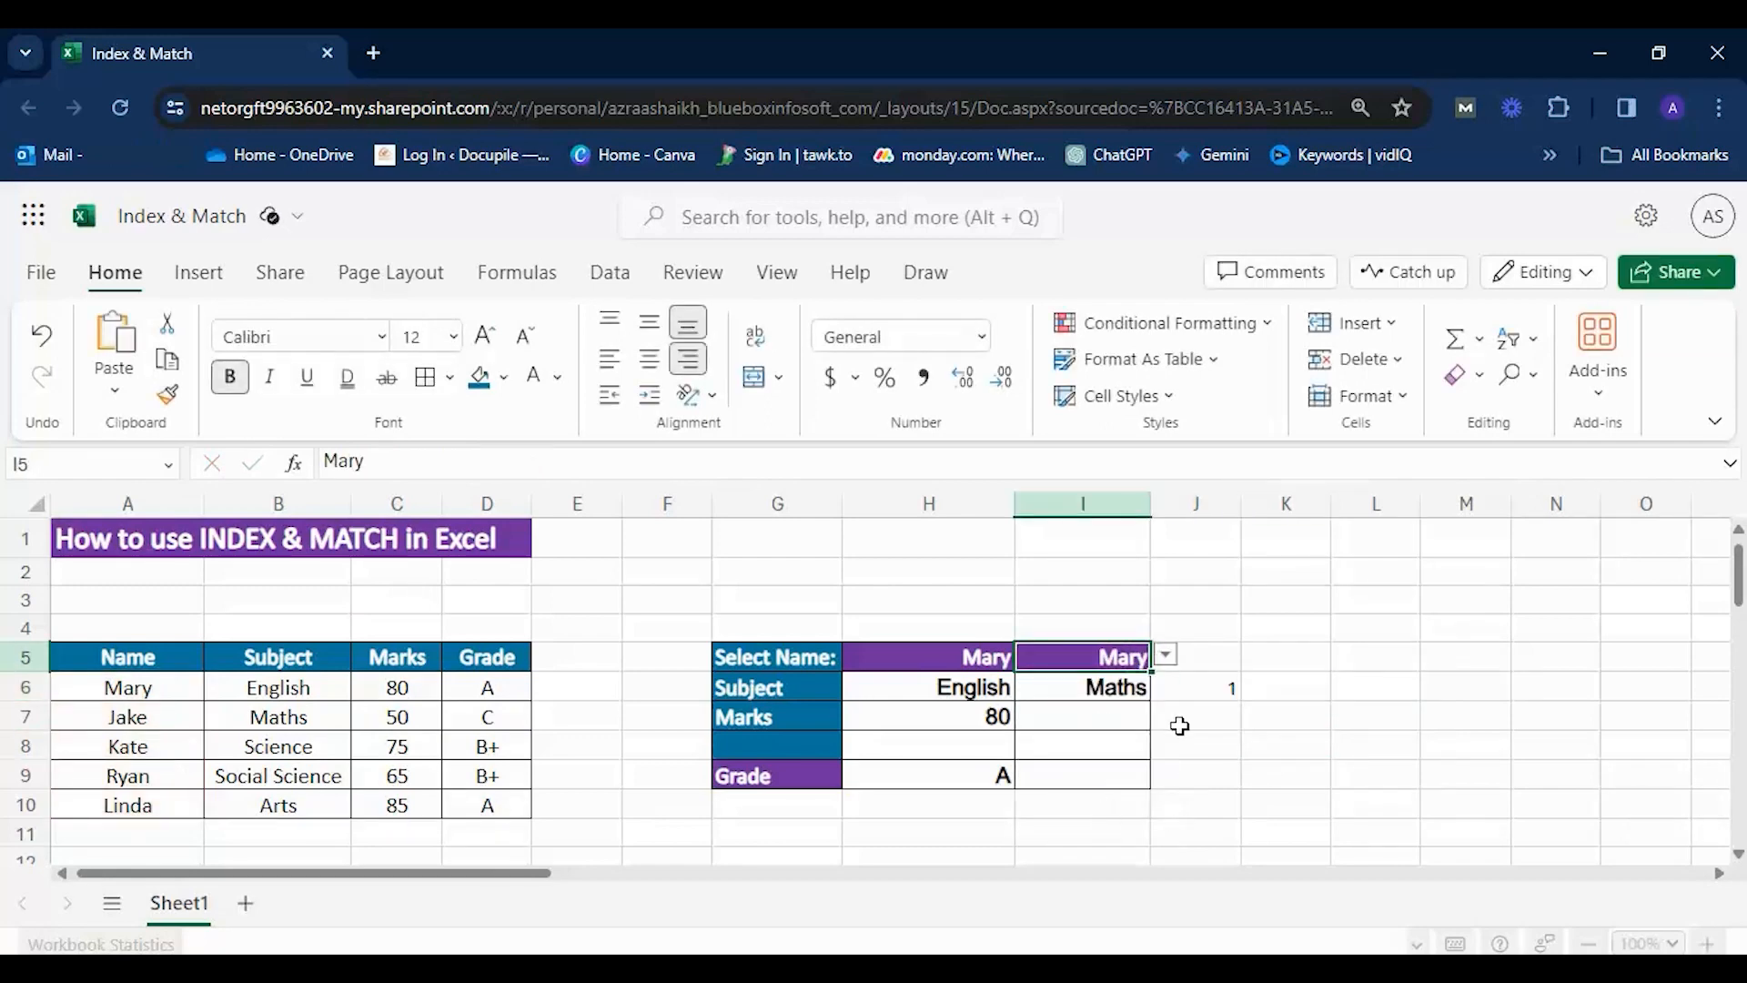
# Set I5 to the fourth listed name and count down A6:A9 to verify the position in J6.
pyautogui.click(1165, 656)
pyautogui.click(1066, 792)
pyautogui.click(106, 689)
pyautogui.click(104, 716)
pyautogui.click(100, 746)
pyautogui.click(98, 776)
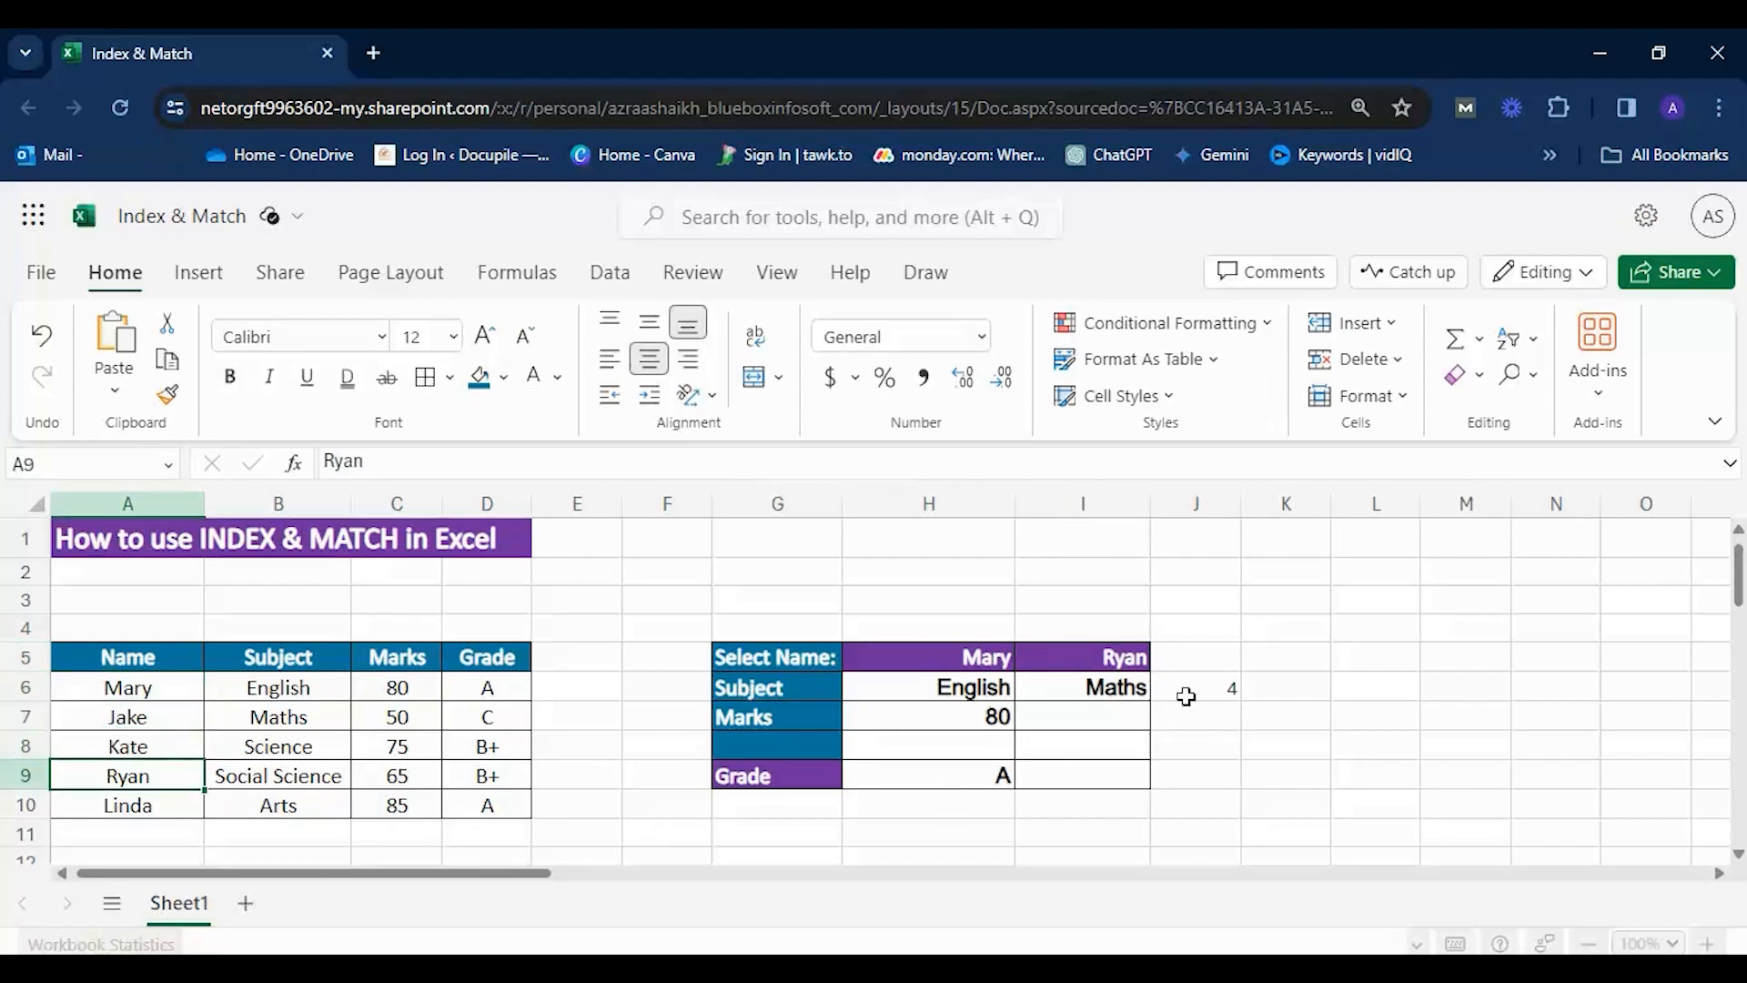
# Return I5 to the first listed name and compare the MATCH result in J6 with the position of A6.
pyautogui.click(1083, 659)
pyautogui.click(1166, 655)
pyautogui.click(1056, 688)
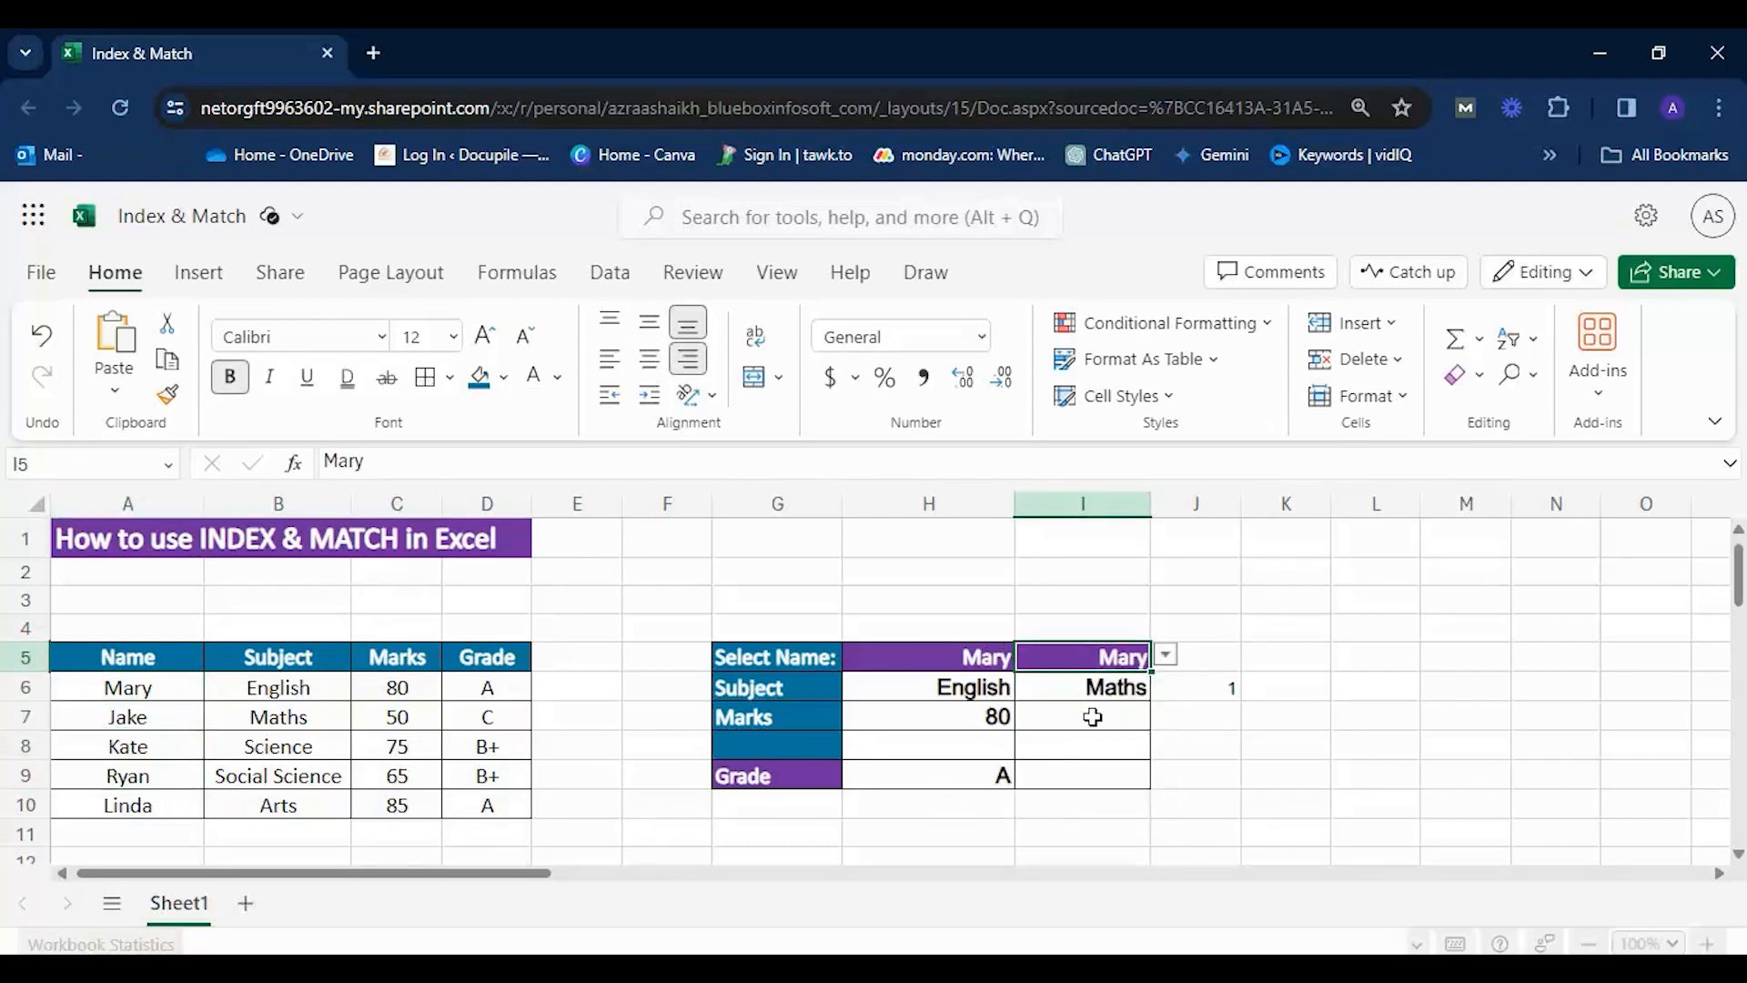
pyautogui.click(144, 687)
pyautogui.click(1211, 689)
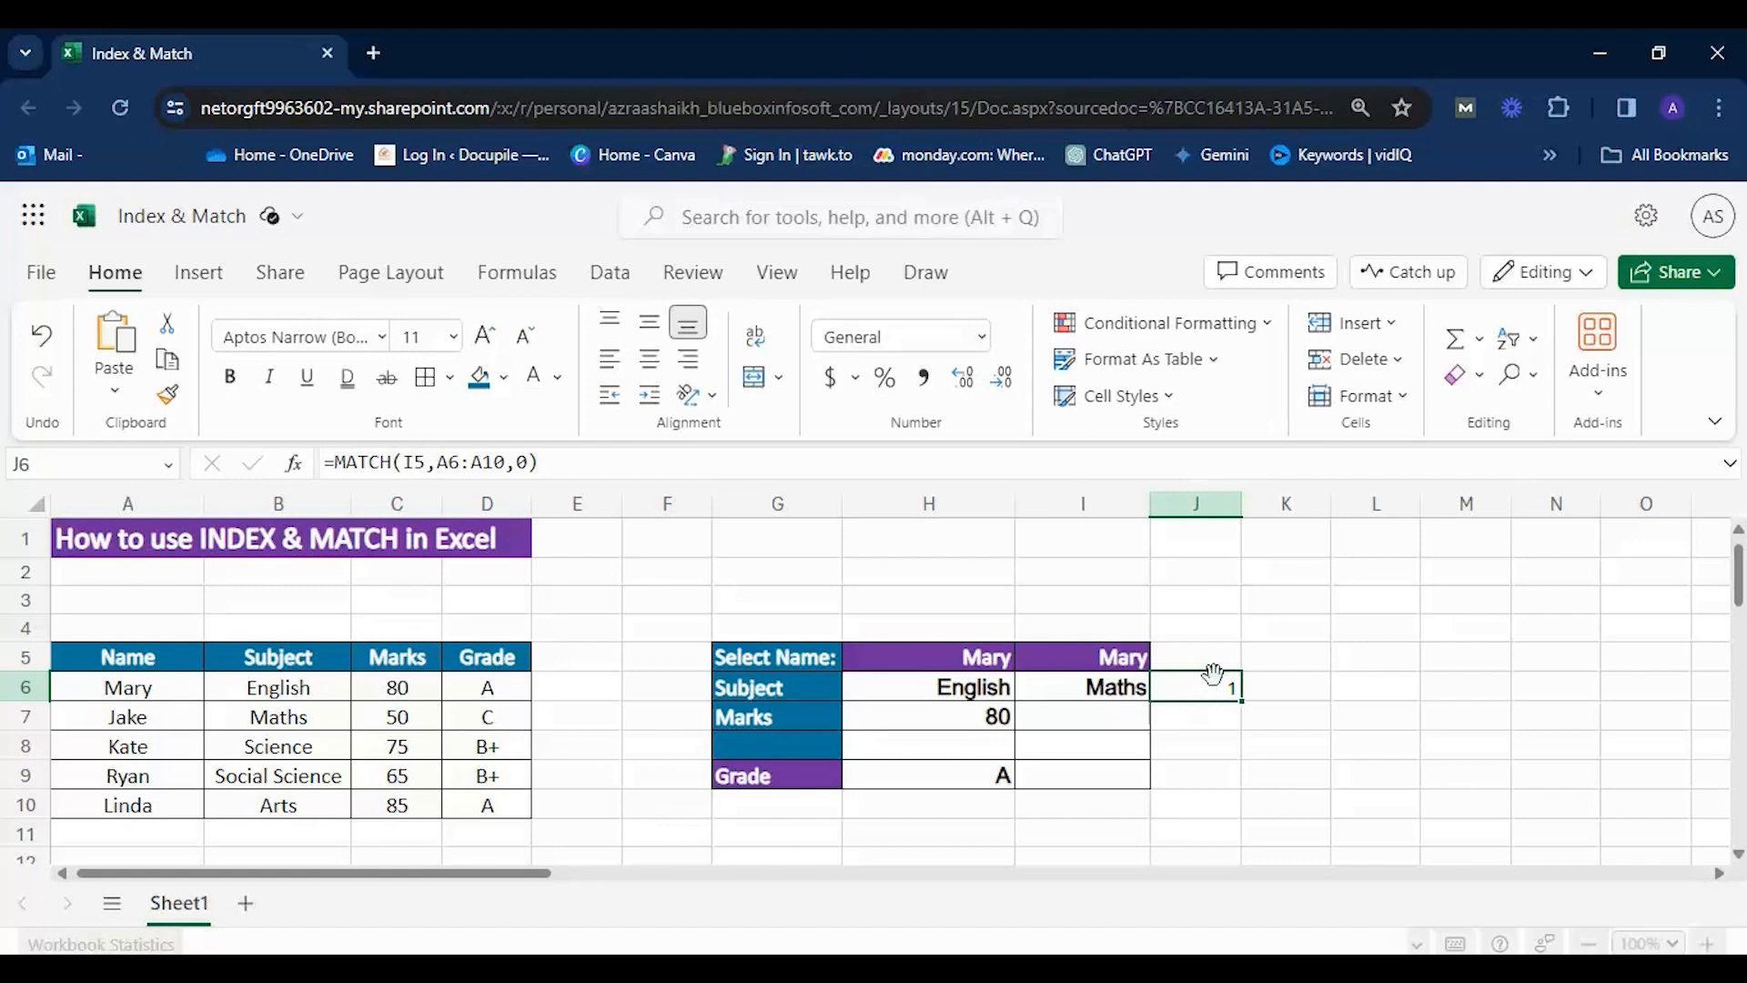
# Highlight the row number argument of the INDEX formula in I6 and re-enter it as 2.
pyautogui.doubleClick(1058, 694)
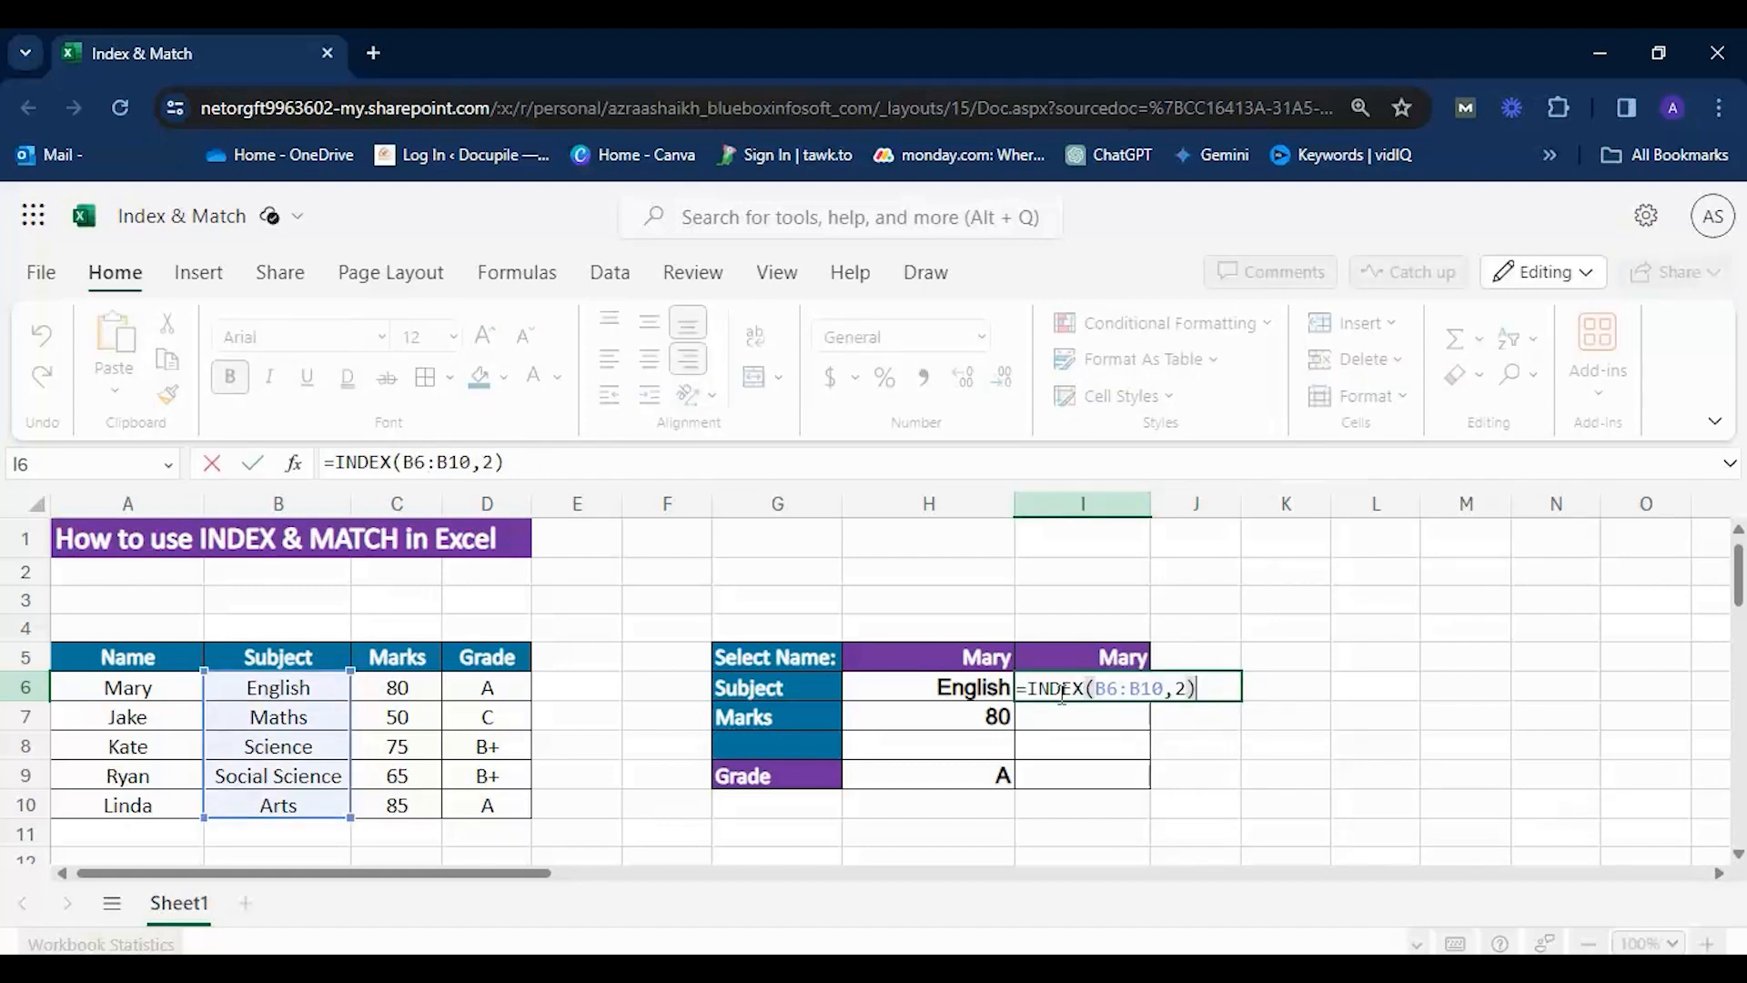
pyautogui.click(1271, 597)
pyautogui.click(1247, 649)
pyautogui.press('BackSpace')
pyautogui.press('BackSpace')
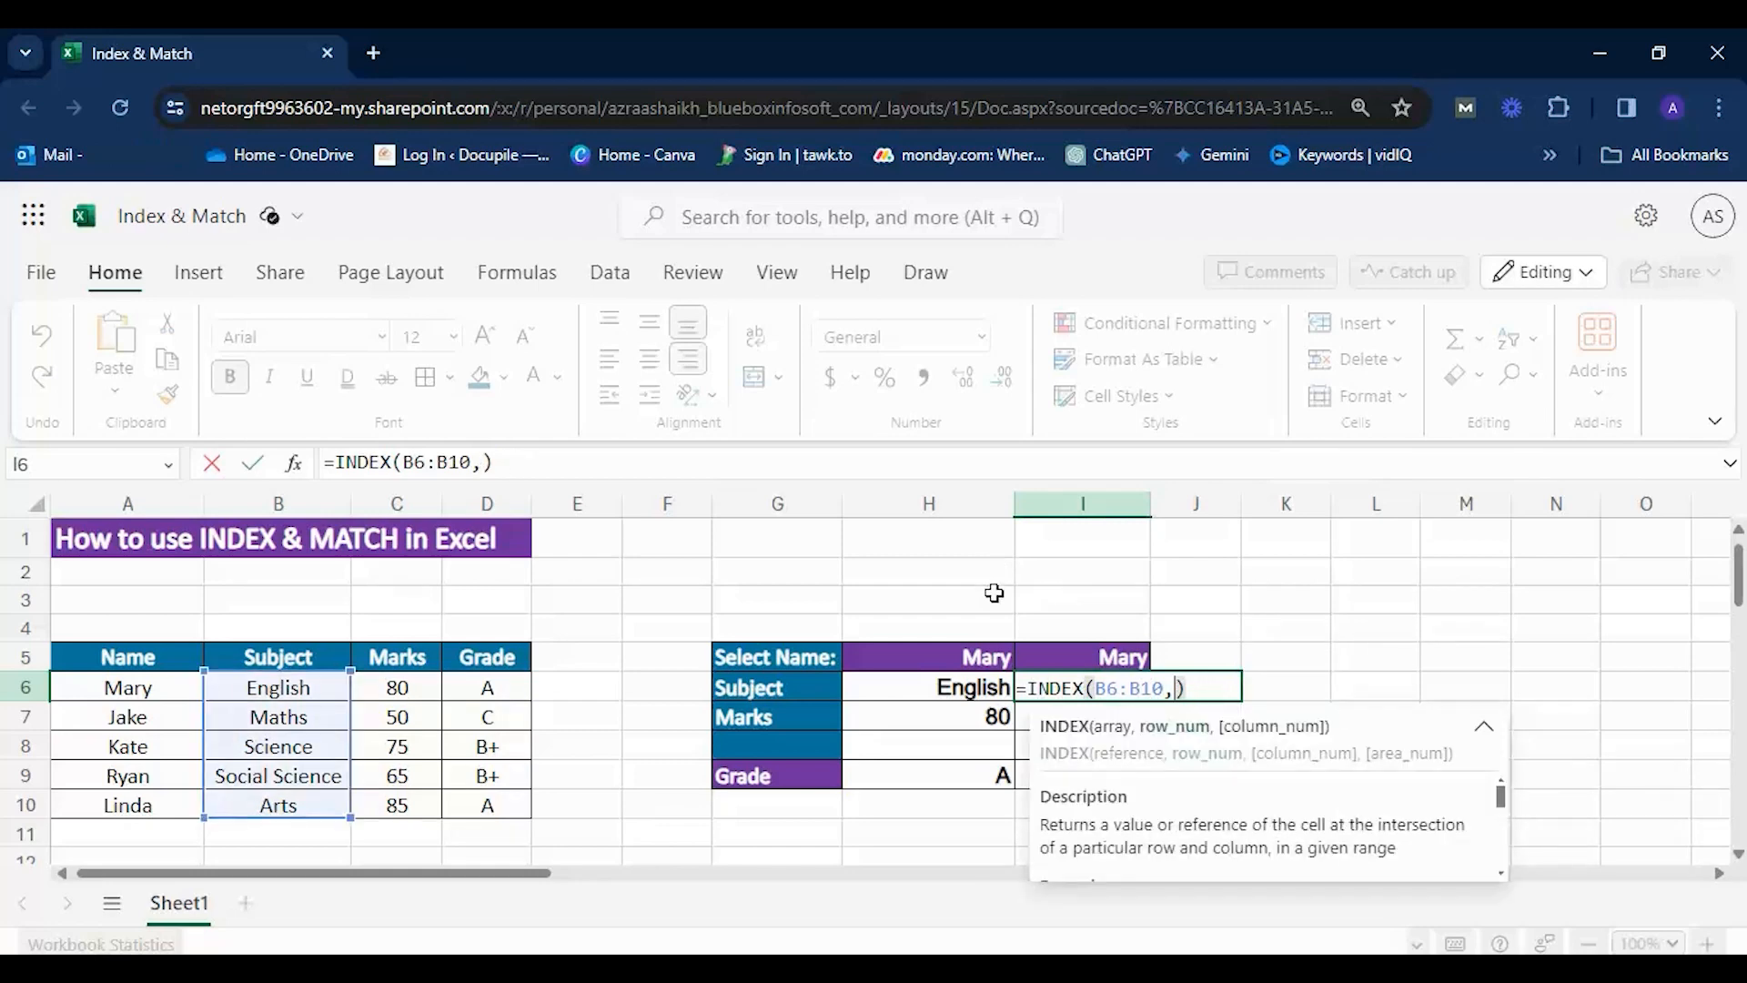
pyautogui.write('2')
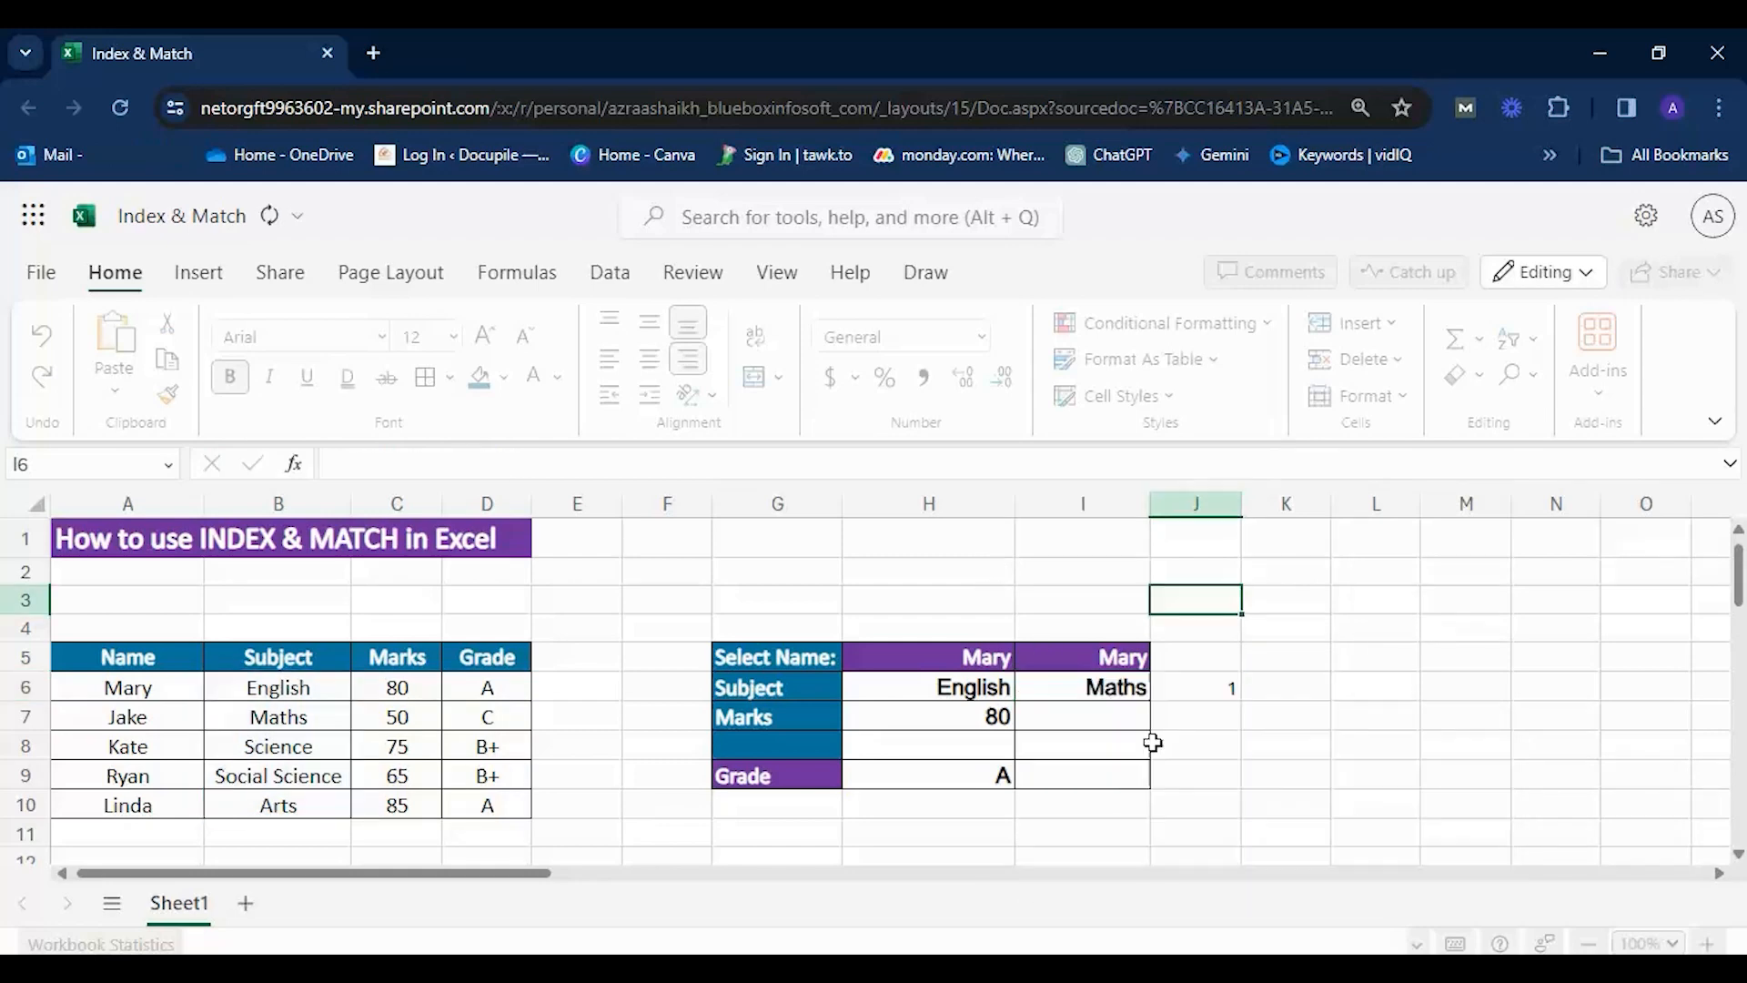
# Replace the row number argument of the INDEX formula in I6 with MATCH(I5,A6:A10,0), copied from J6.
pyautogui.doubleClick(1181, 690)
pyautogui.moveTo(1154, 690); pyautogui.dragTo(1382, 681)
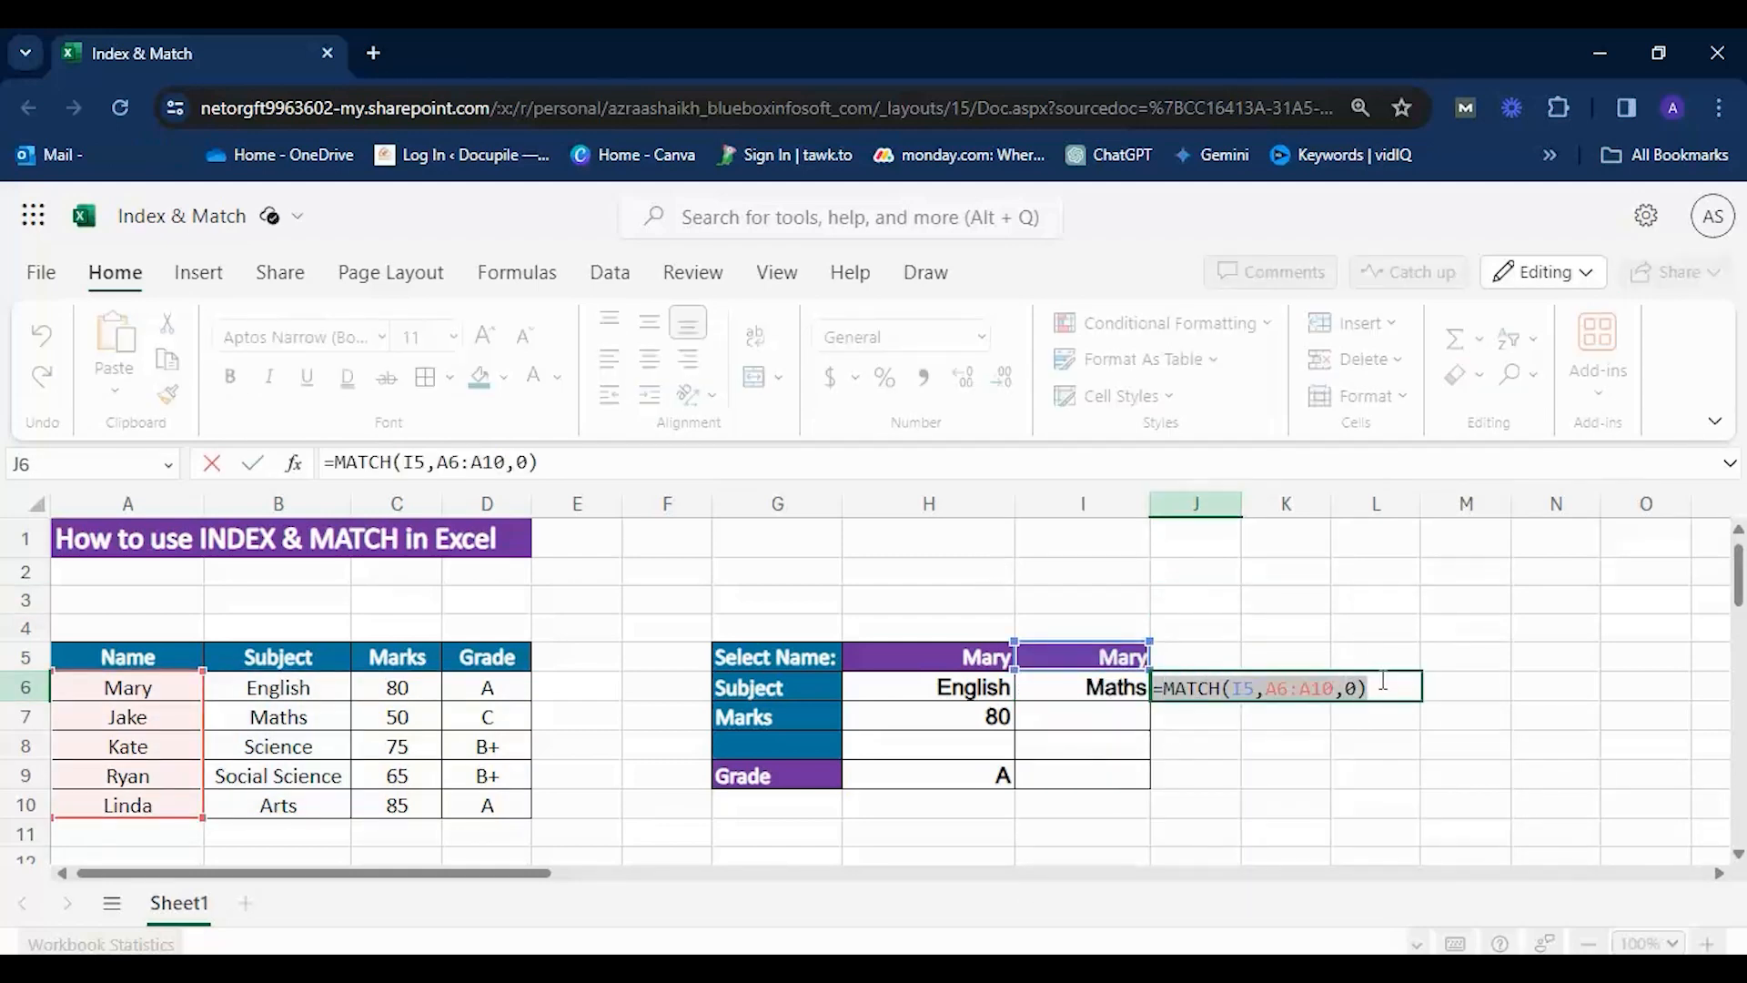
pyautogui.doubleClick(1112, 687)
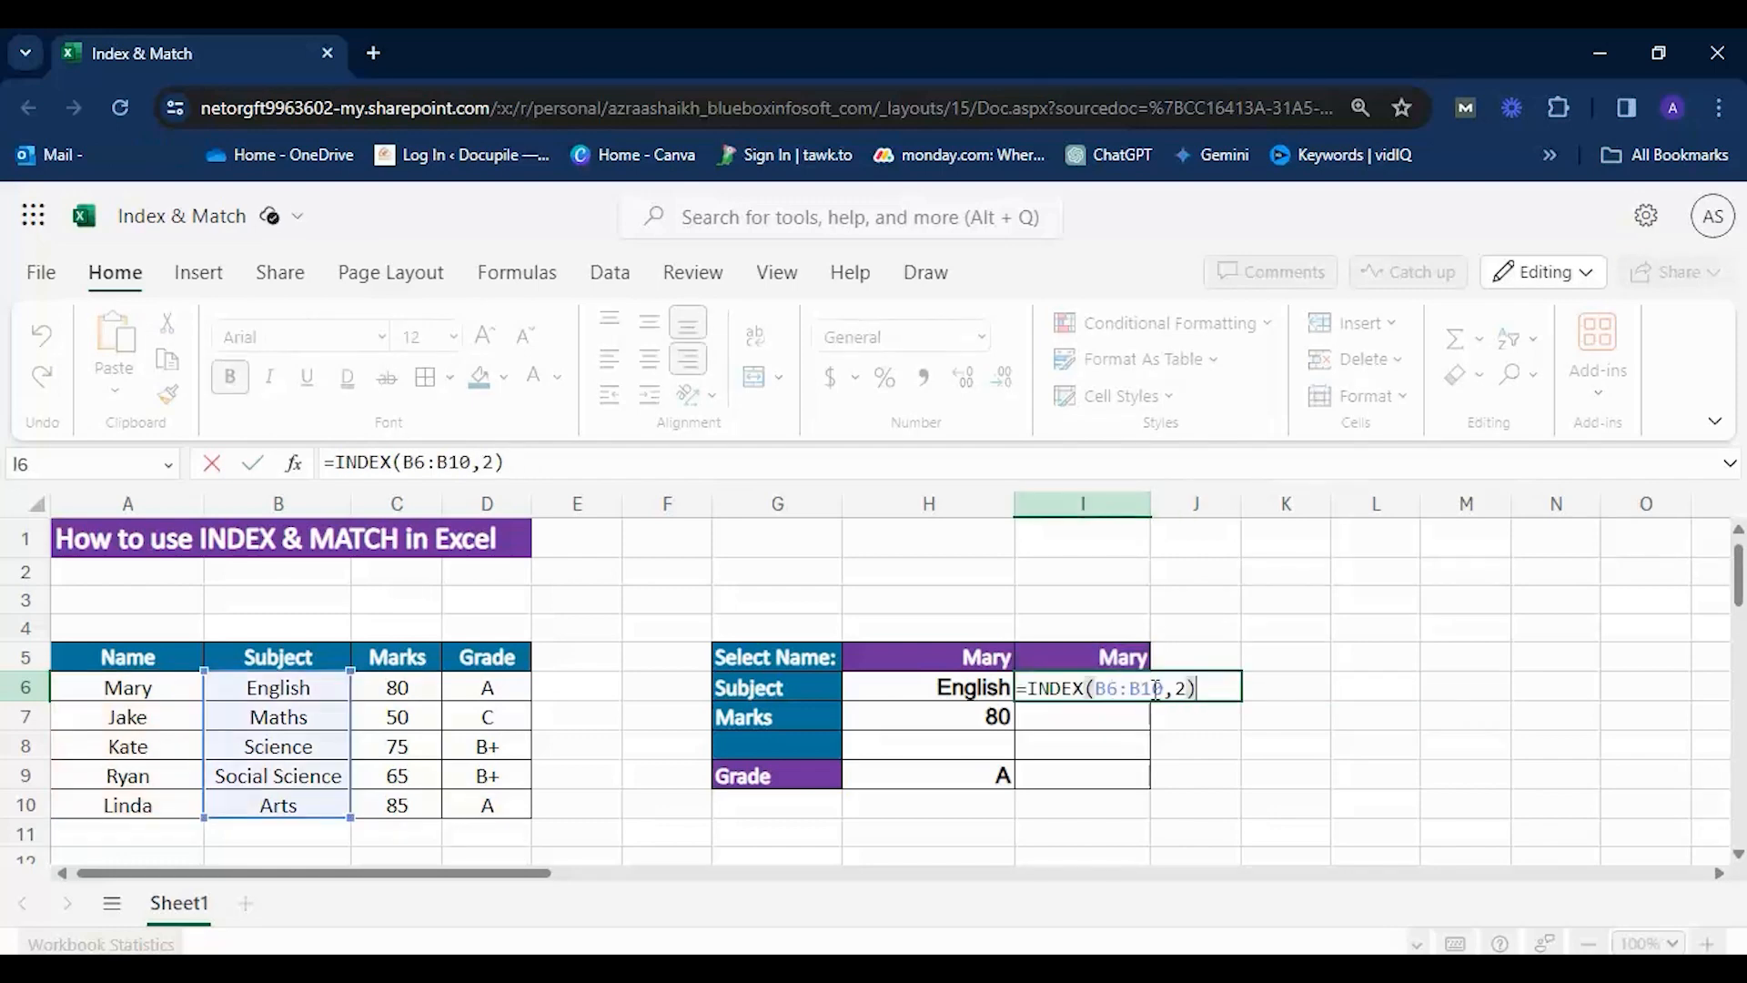
pyautogui.doubleClick(1181, 688)
pyautogui.hotkey('ctrl', 'v')
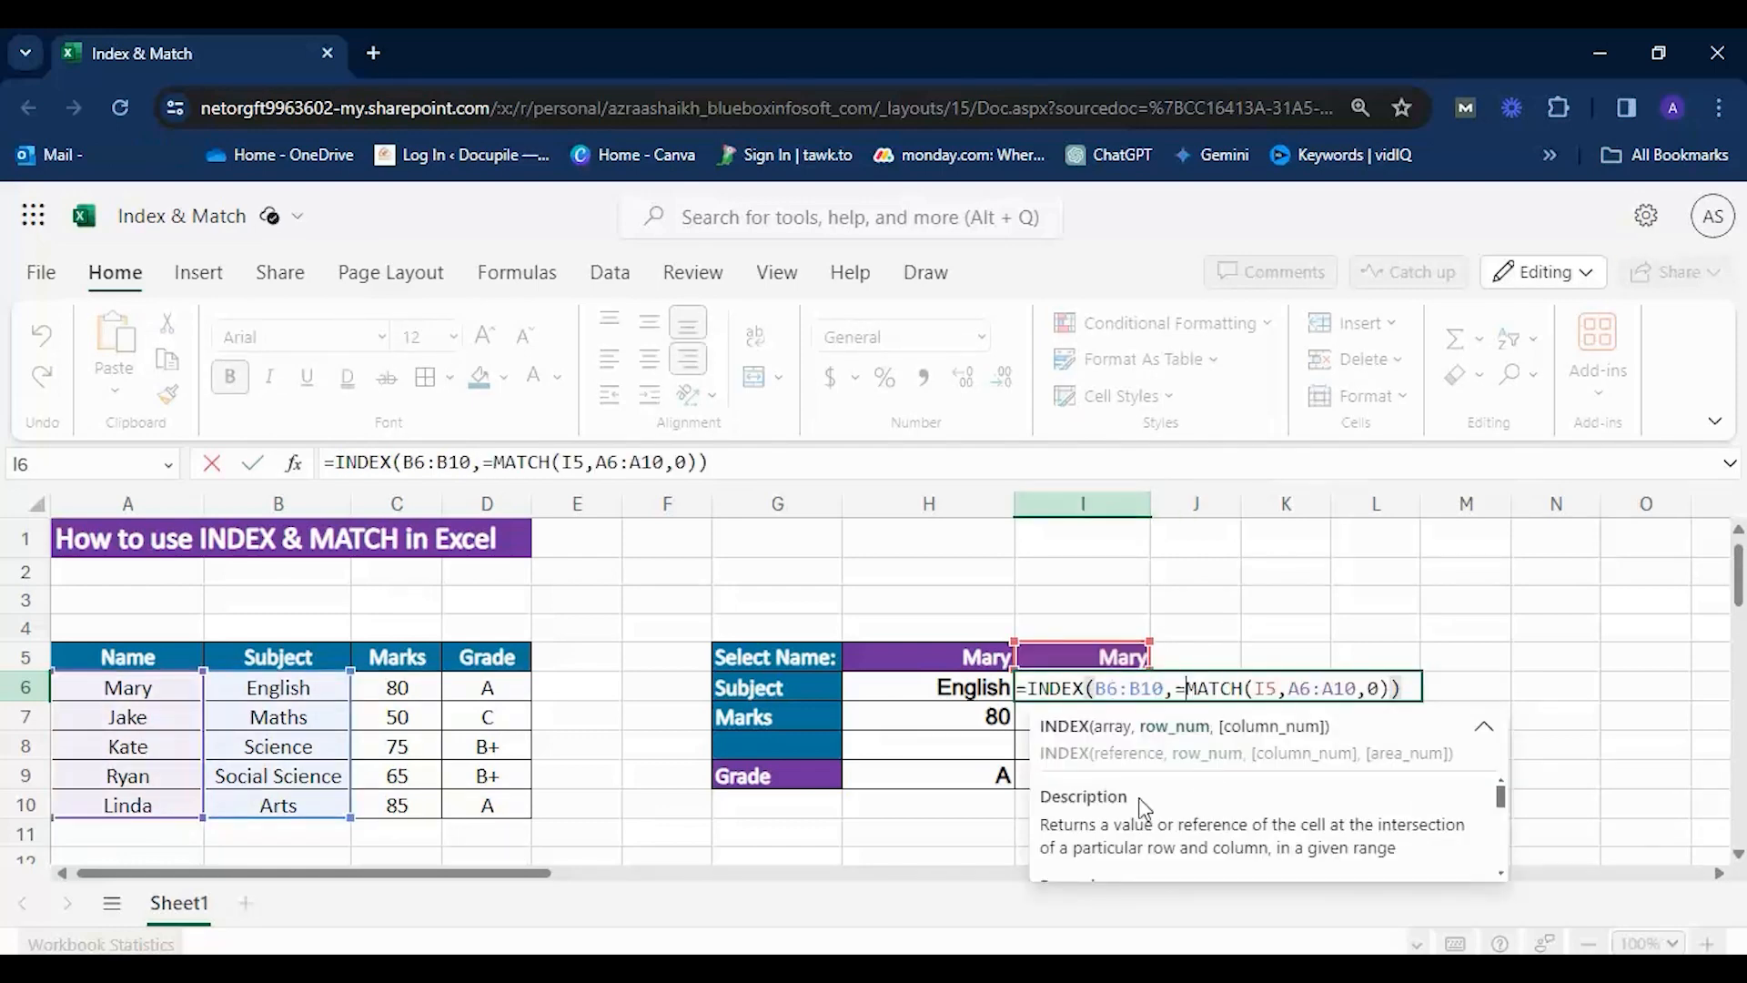
pyautogui.press('BackSpace')
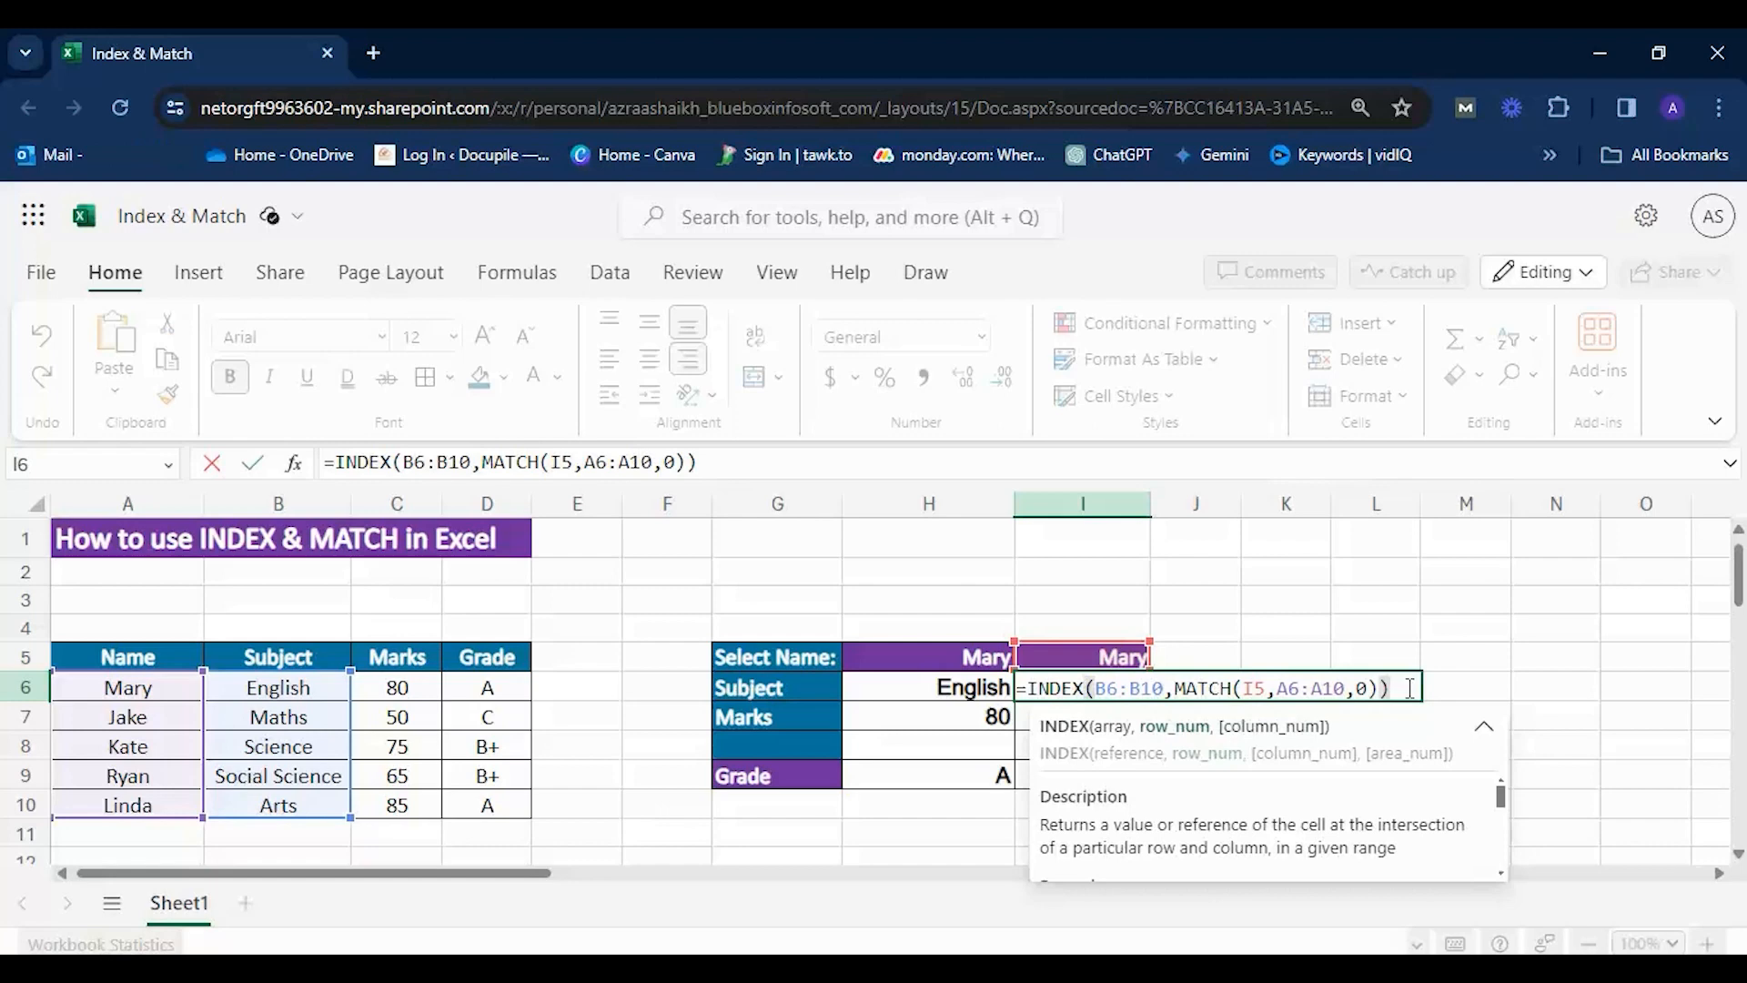
pyautogui.press('Return')
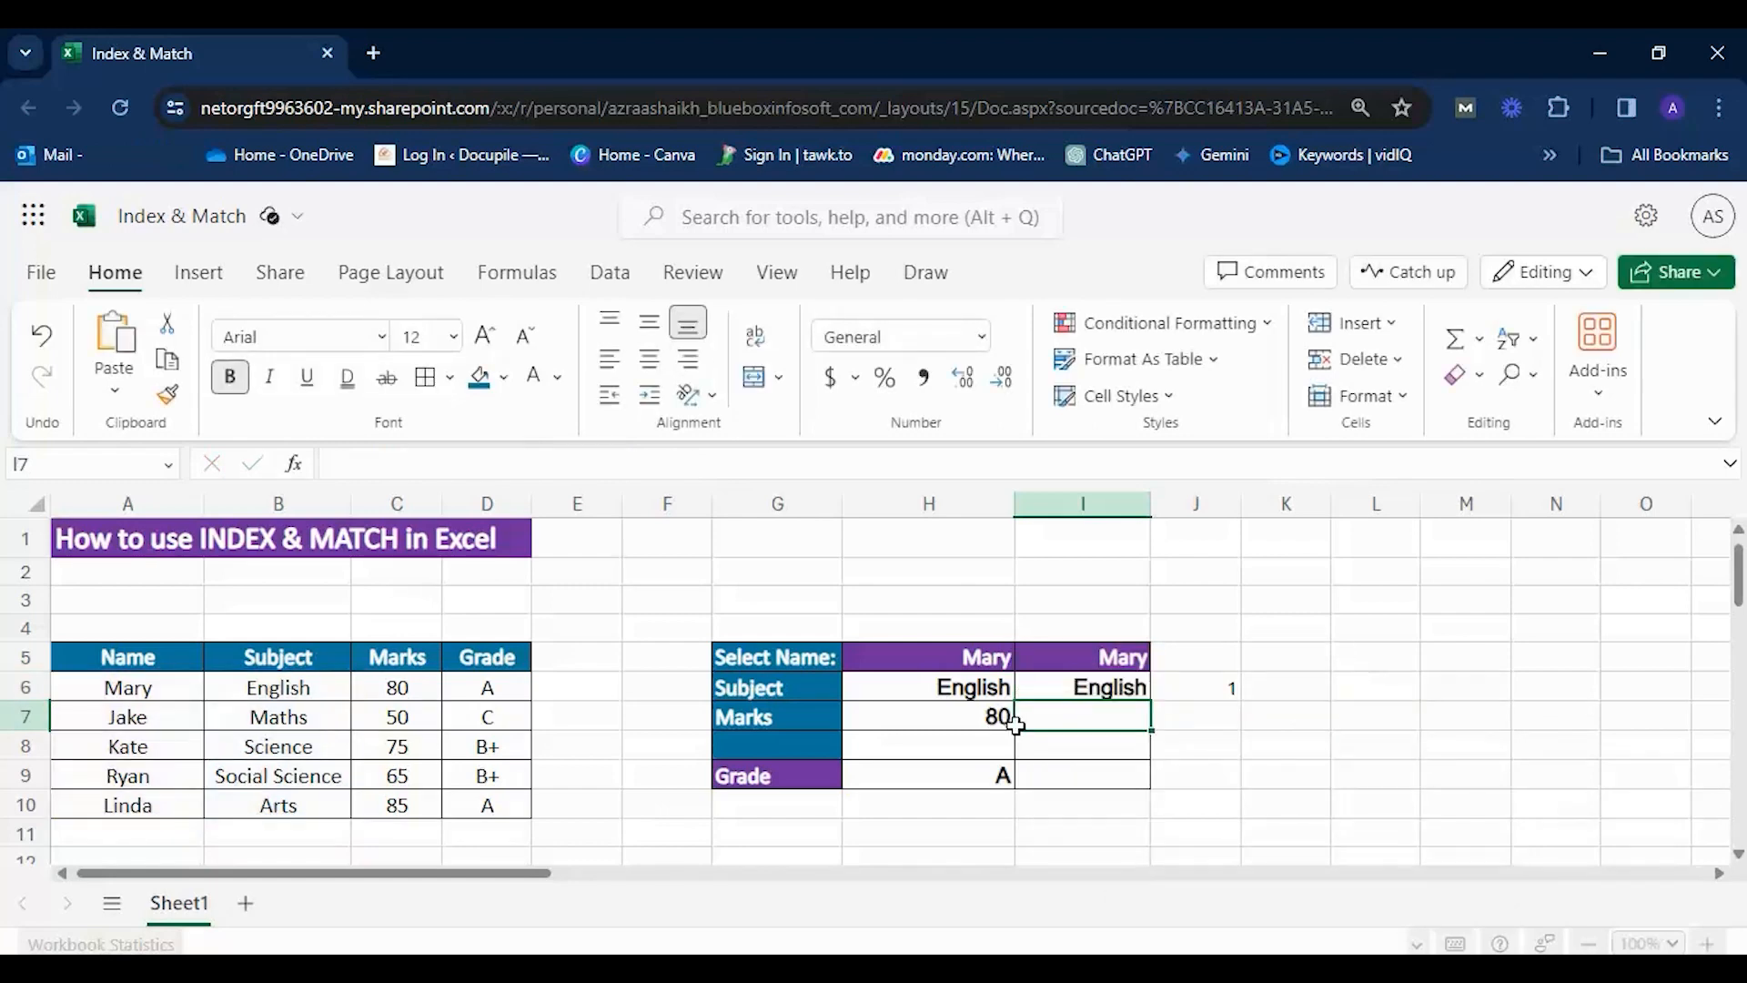
# Test the combined formula in I6 by setting I5 to the second, first and third listed names, and compare with J6.
pyautogui.press('Up')
pyautogui.click(1128, 657)
pyautogui.click(1165, 655)
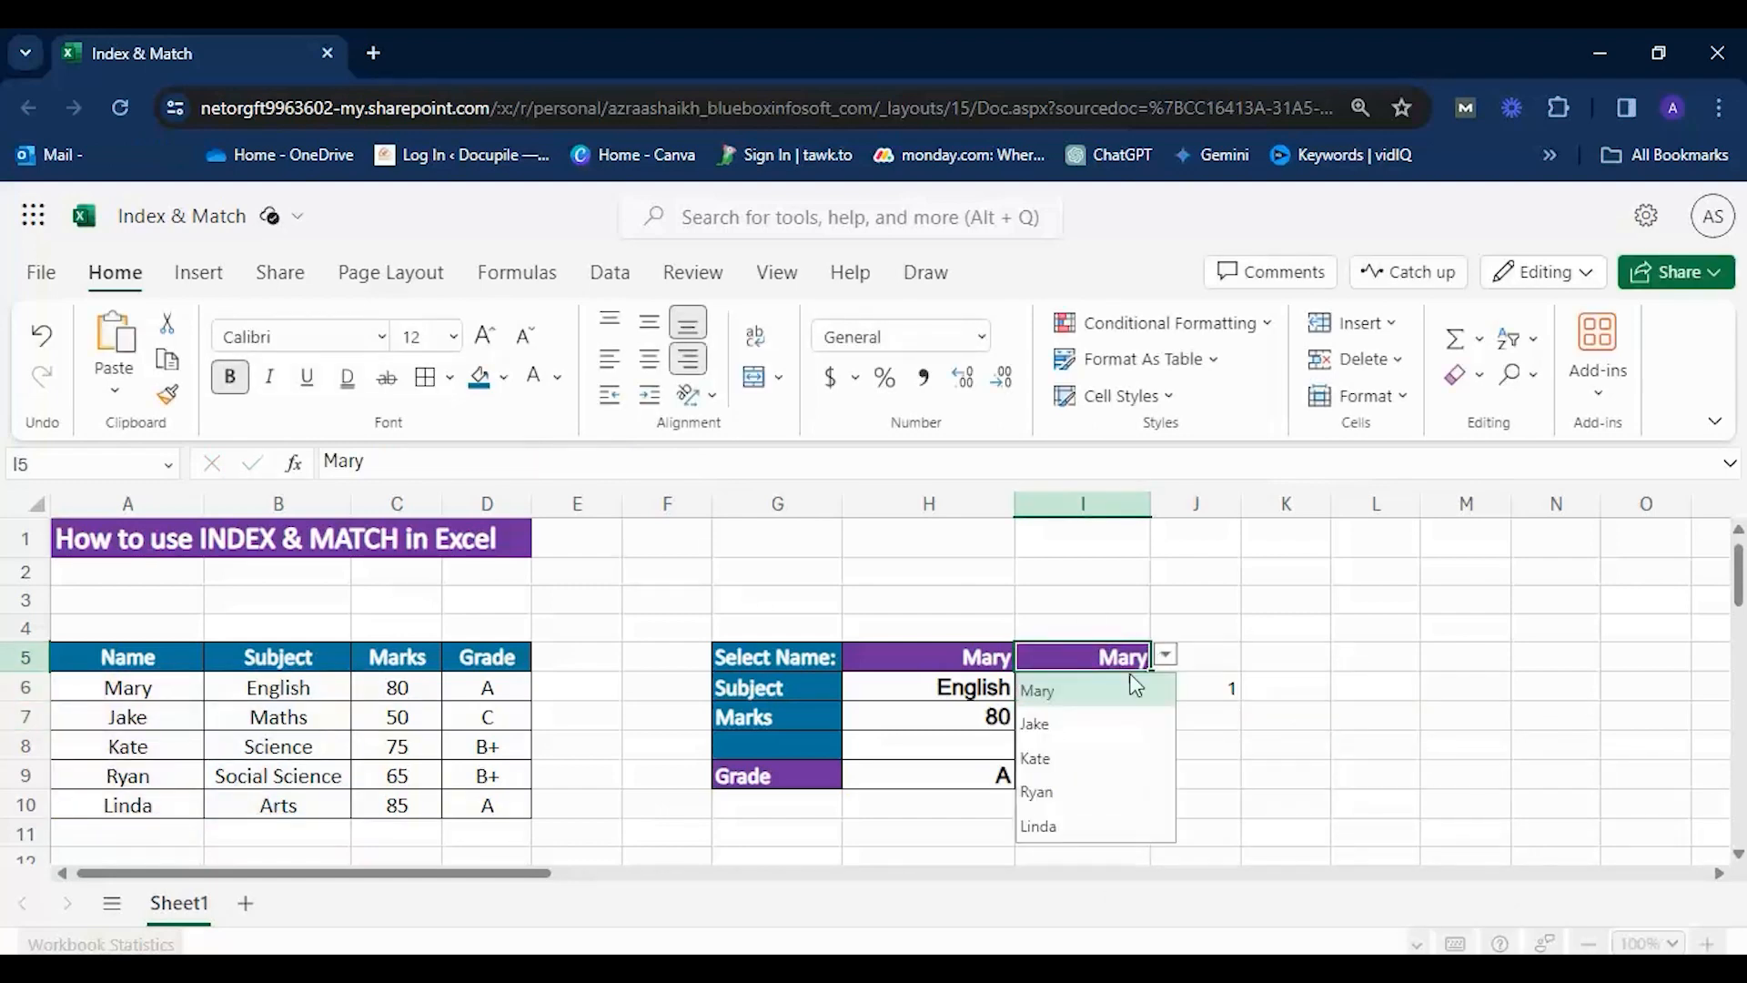
pyautogui.click(1082, 728)
pyautogui.click(1165, 657)
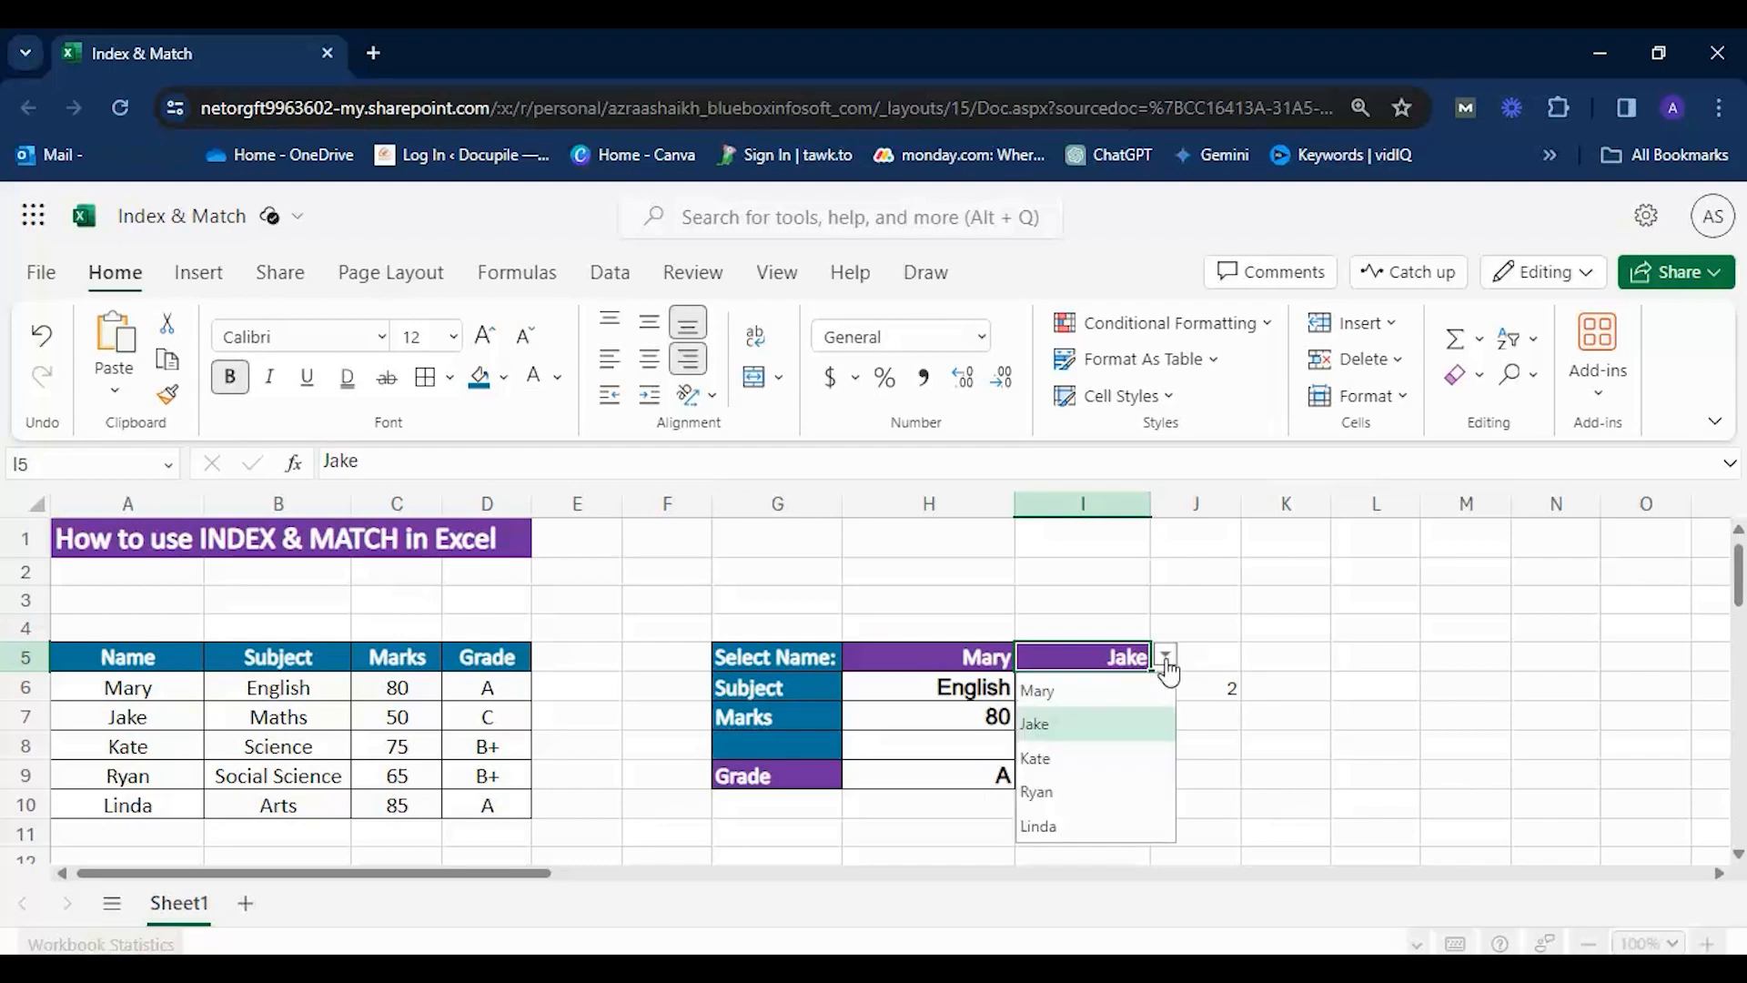
pyautogui.click(1083, 690)
pyautogui.click(1166, 655)
pyautogui.click(1125, 761)
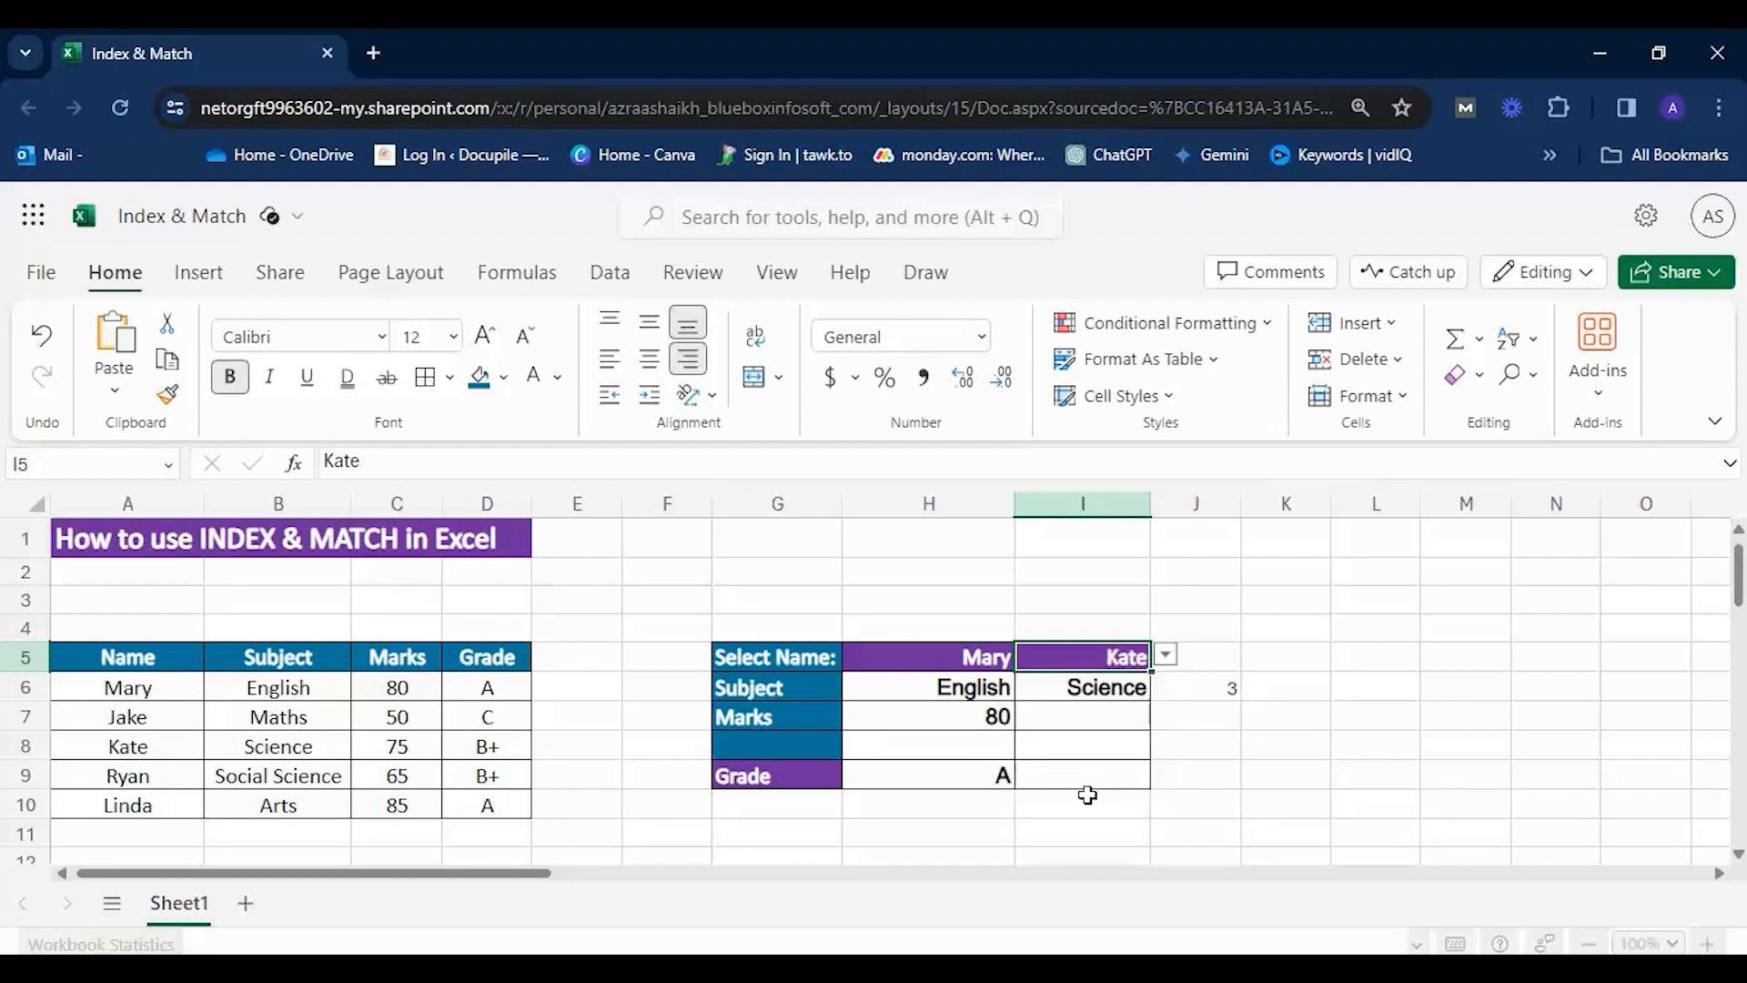
pyautogui.click(1210, 685)
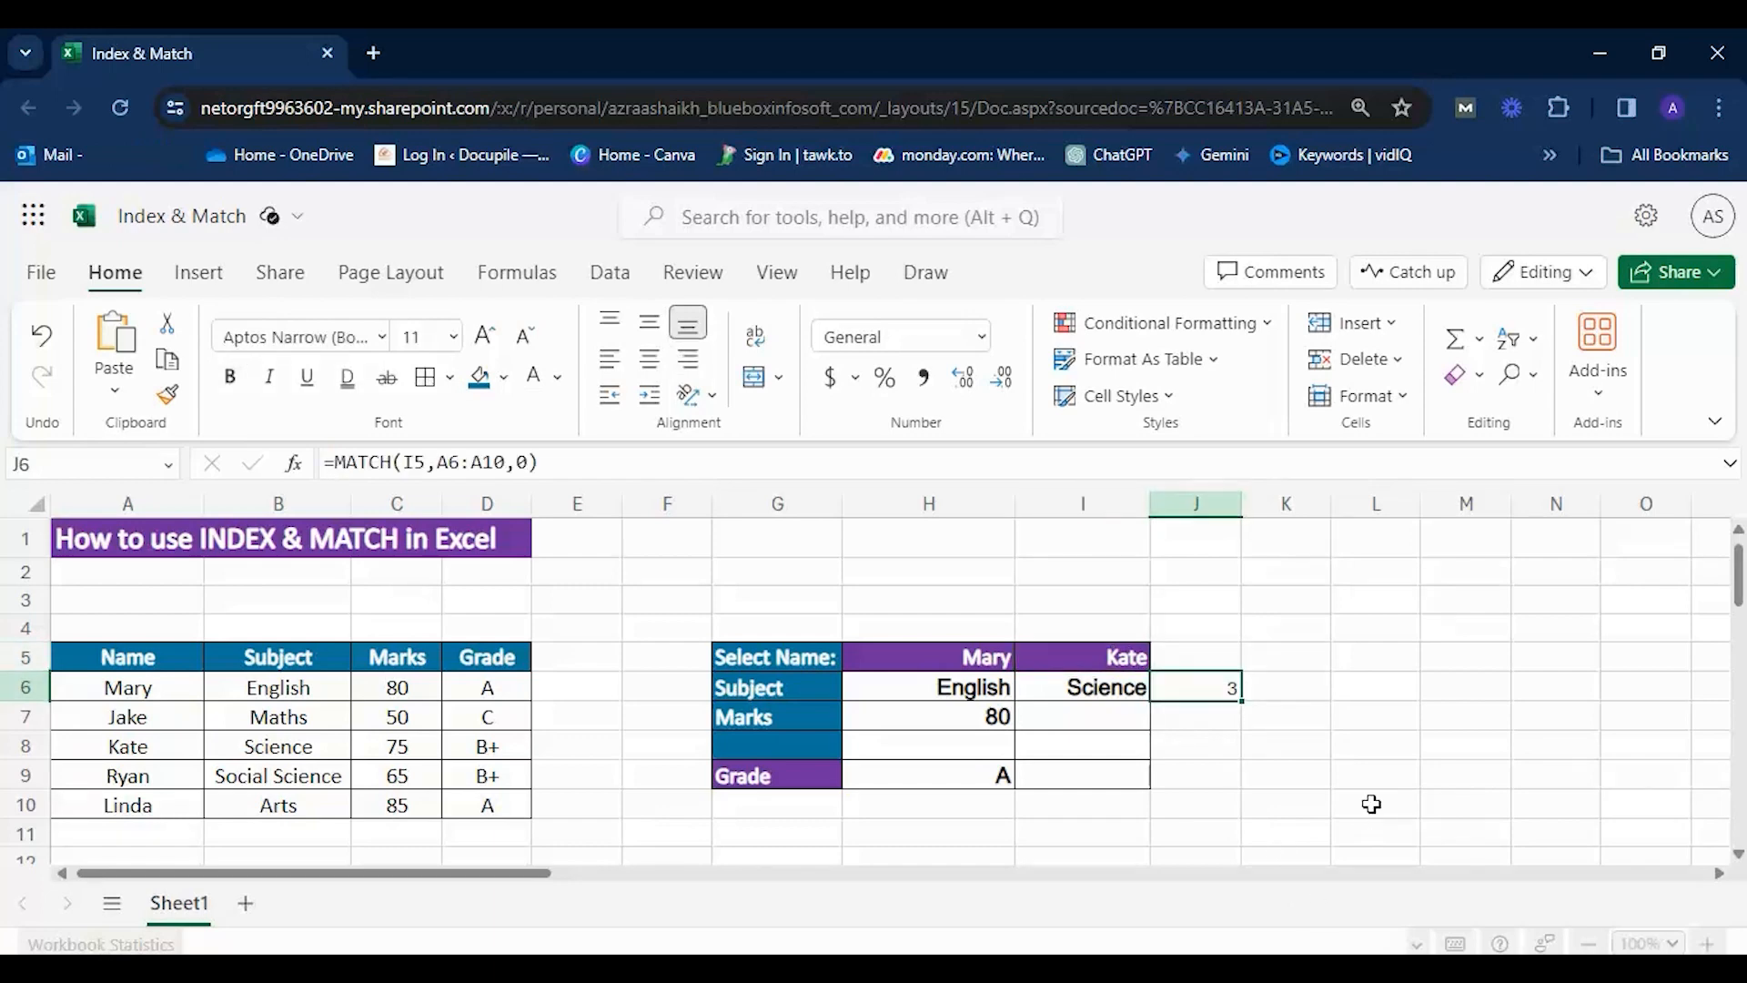
pyautogui.click(1082, 718)
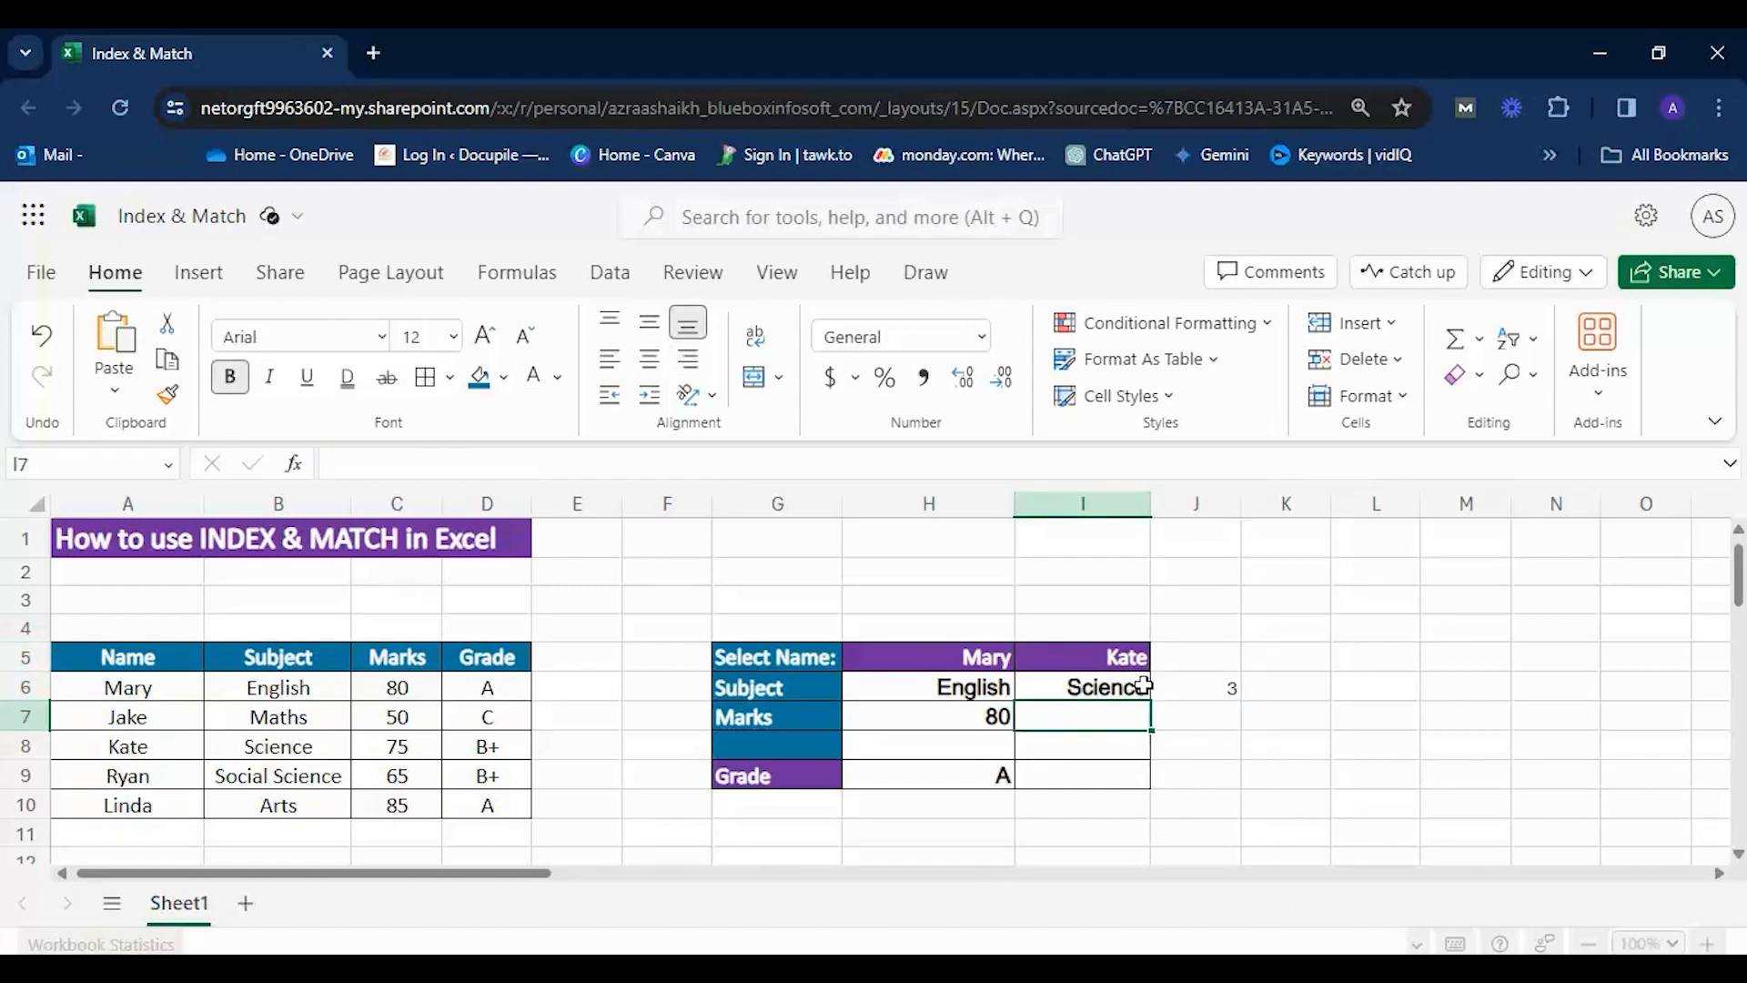
# Set I5 to the fourth listed name and widen column I to fit the subject in I6.
pyautogui.click(1127, 660)
pyautogui.click(1166, 655)
pyautogui.click(1056, 782)
pyautogui.moveTo(1149, 504); pyautogui.dragTo(1185, 504)
pyautogui.click(1319, 775)
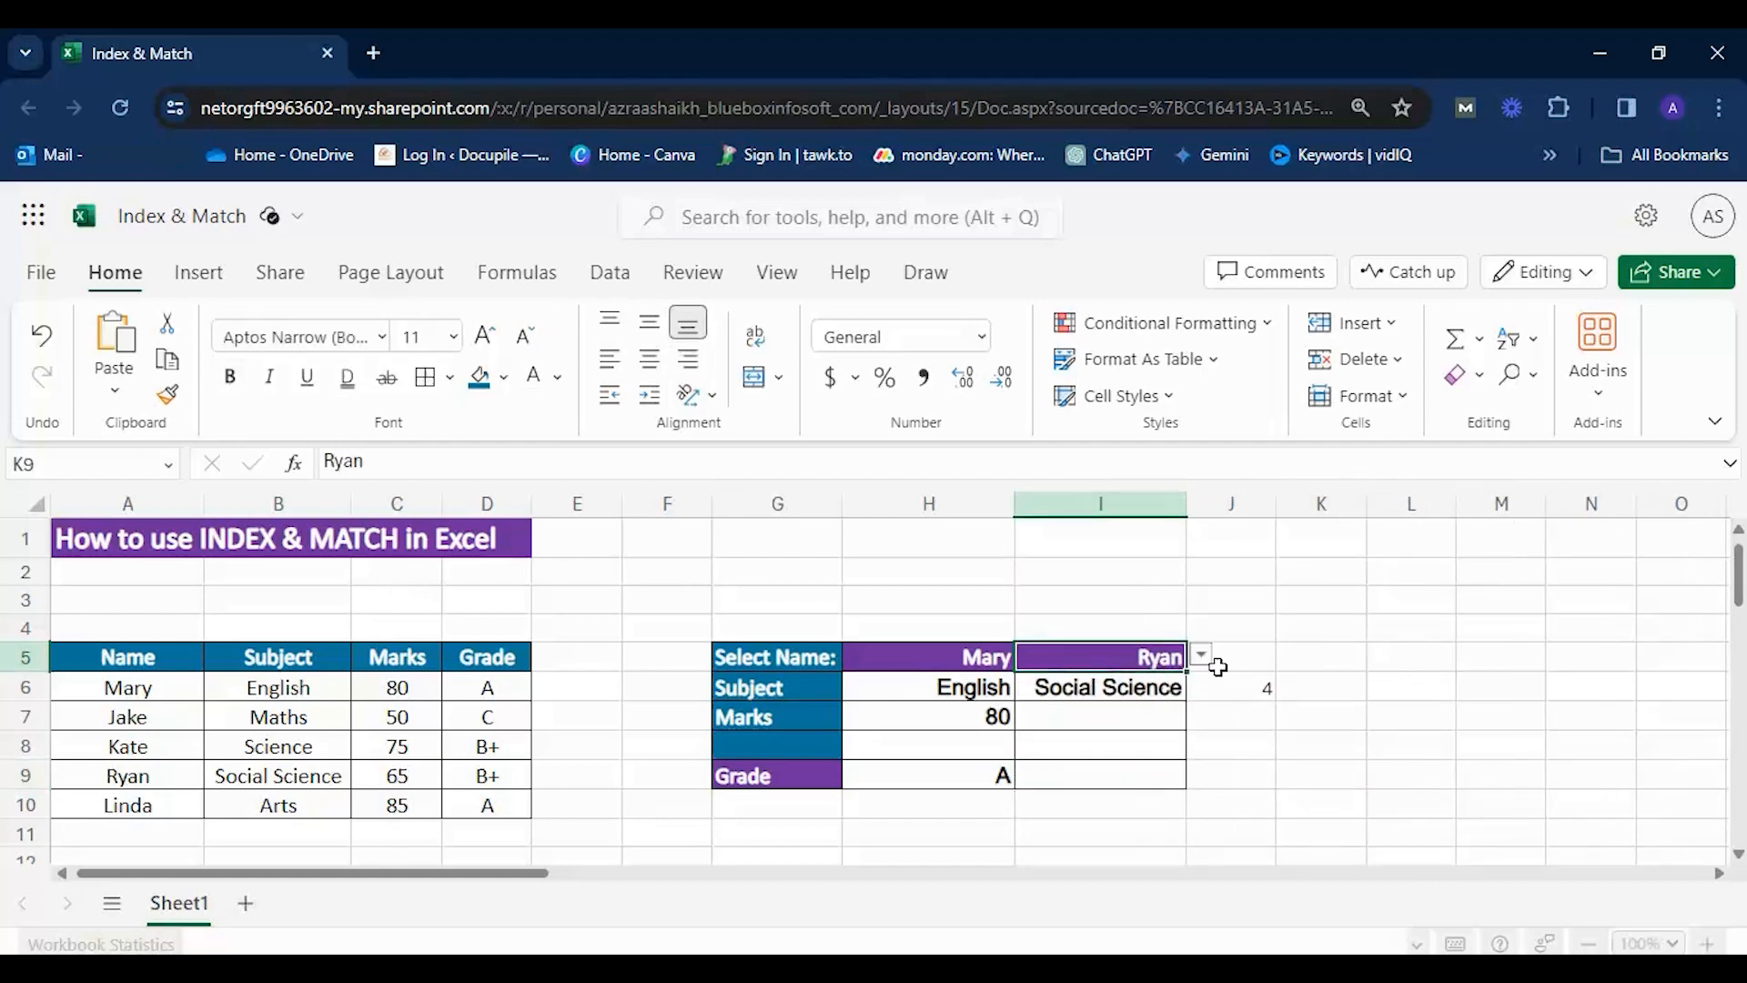
# Review the combined INDEX and MATCH formula in I6 without changing it.
pyautogui.click(1082, 750)
pyautogui.doubleClick(1157, 693)
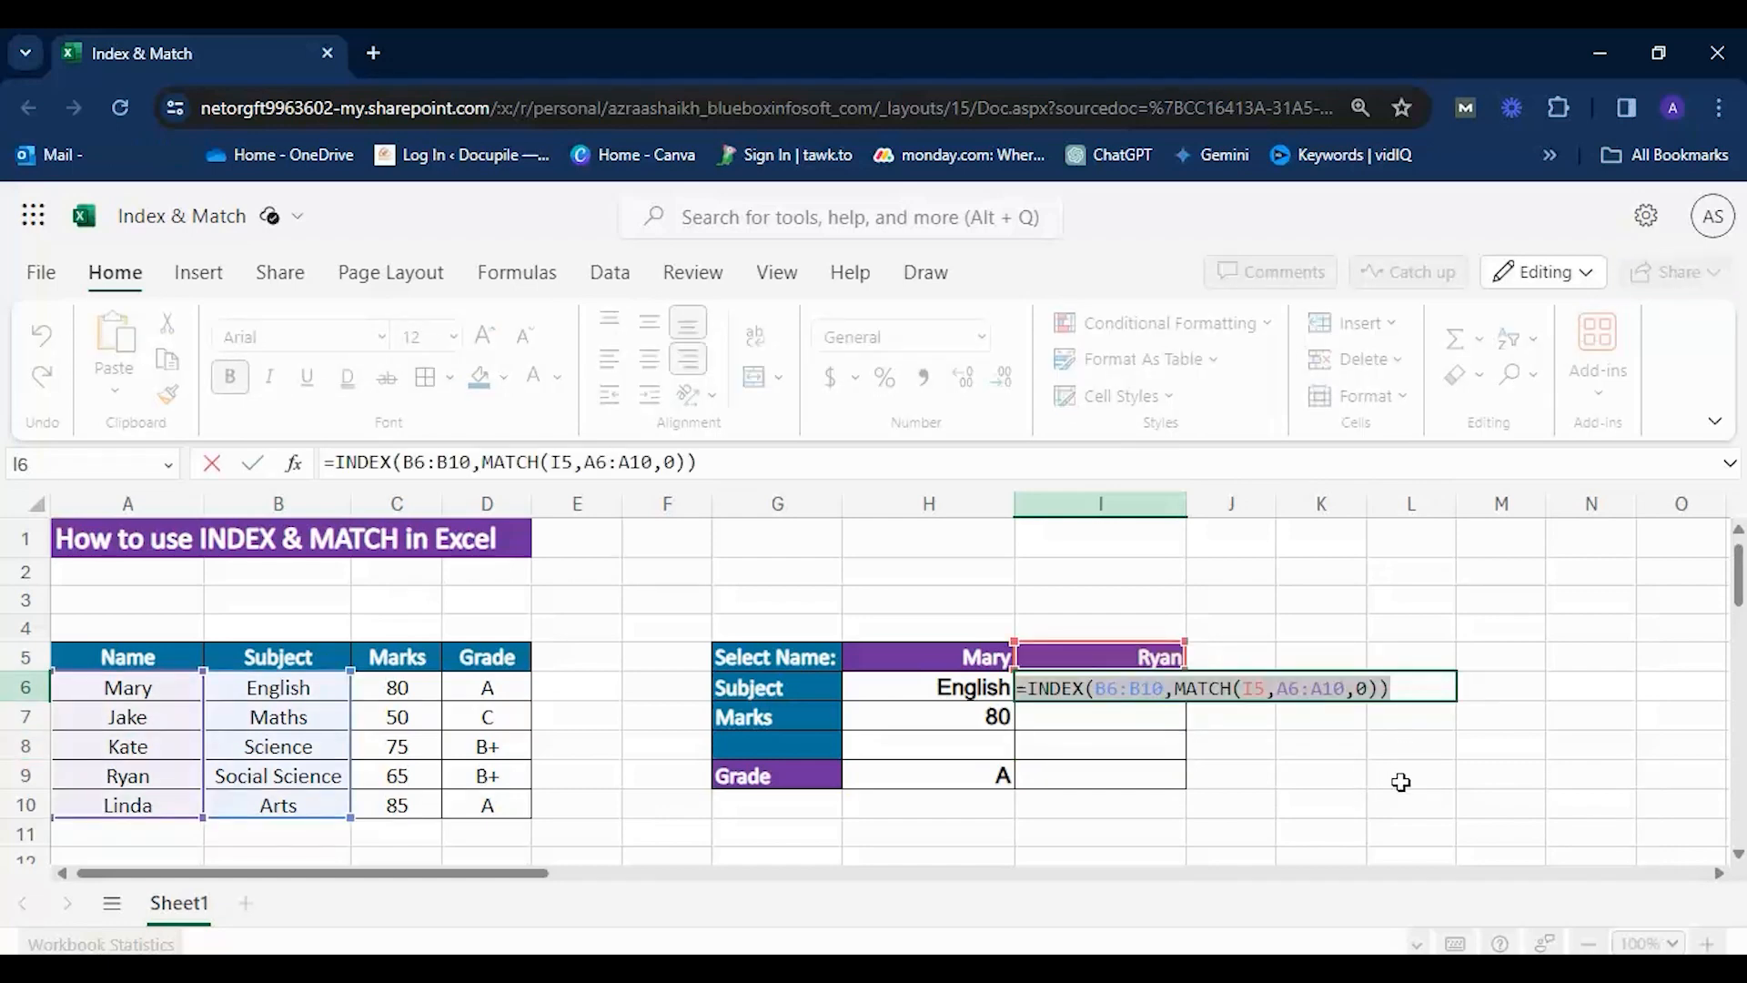
pyautogui.click(1399, 786)
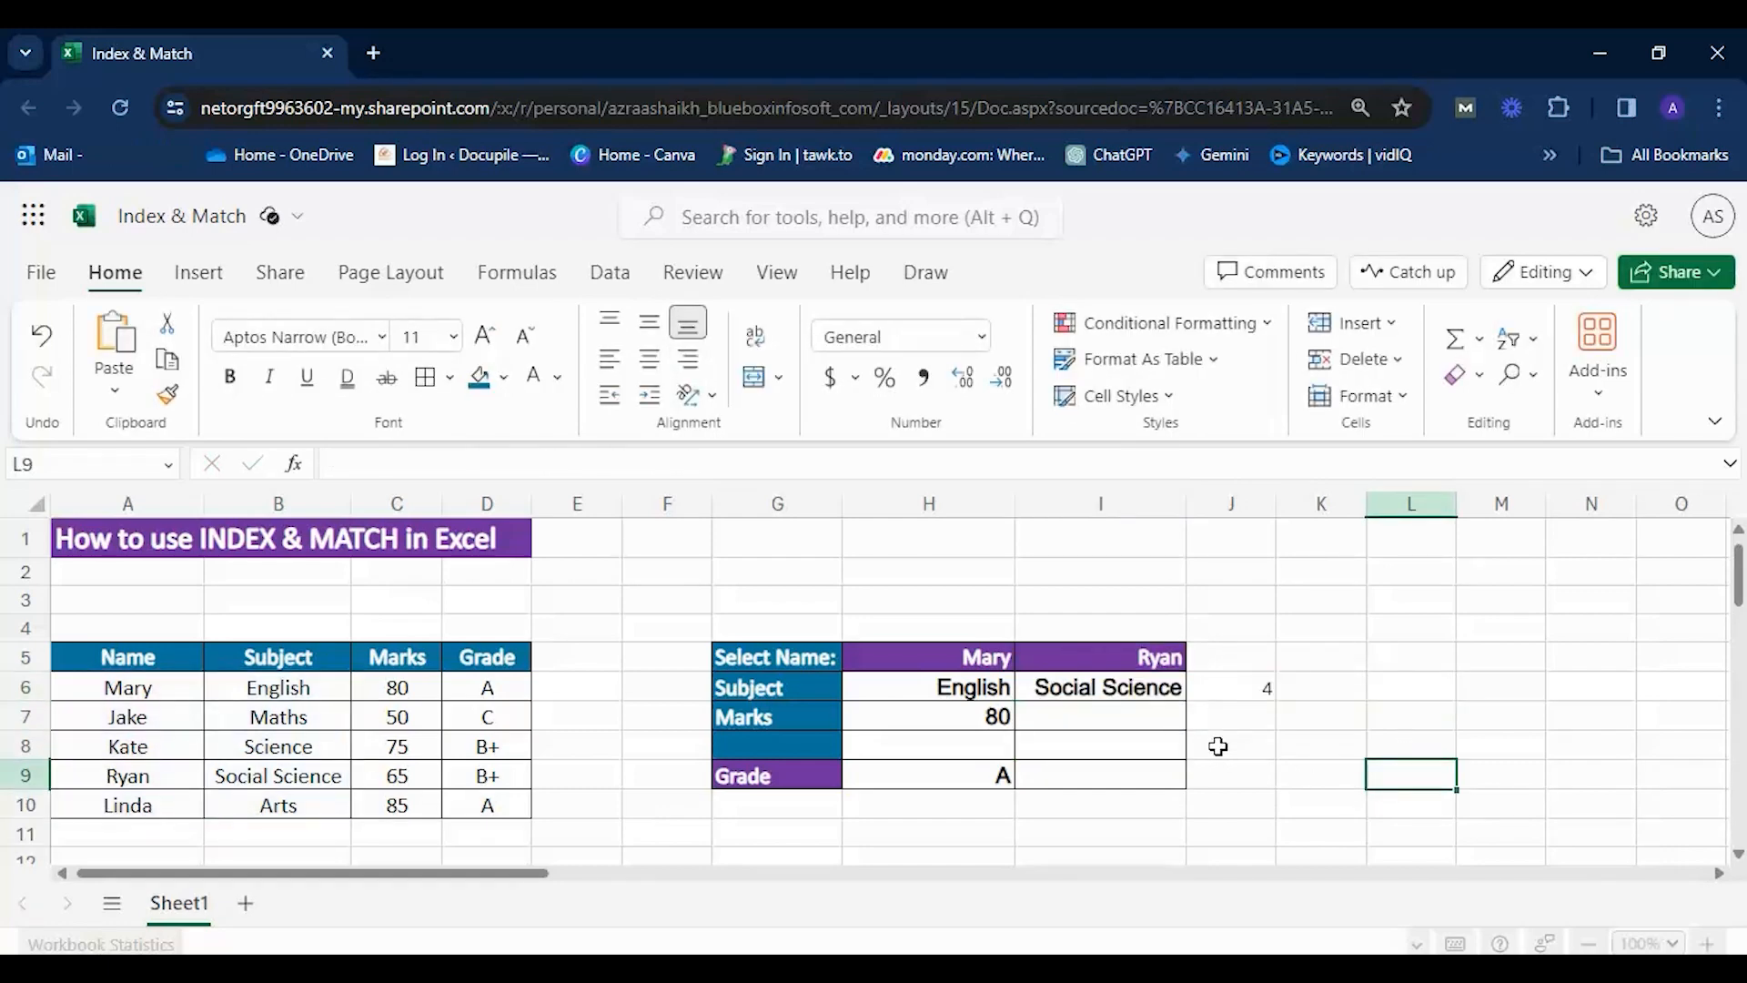
# Begin the marks lookup in I7 with an INDEX formula that uses C6:C10 as its array.
pyautogui.click(792, 712)
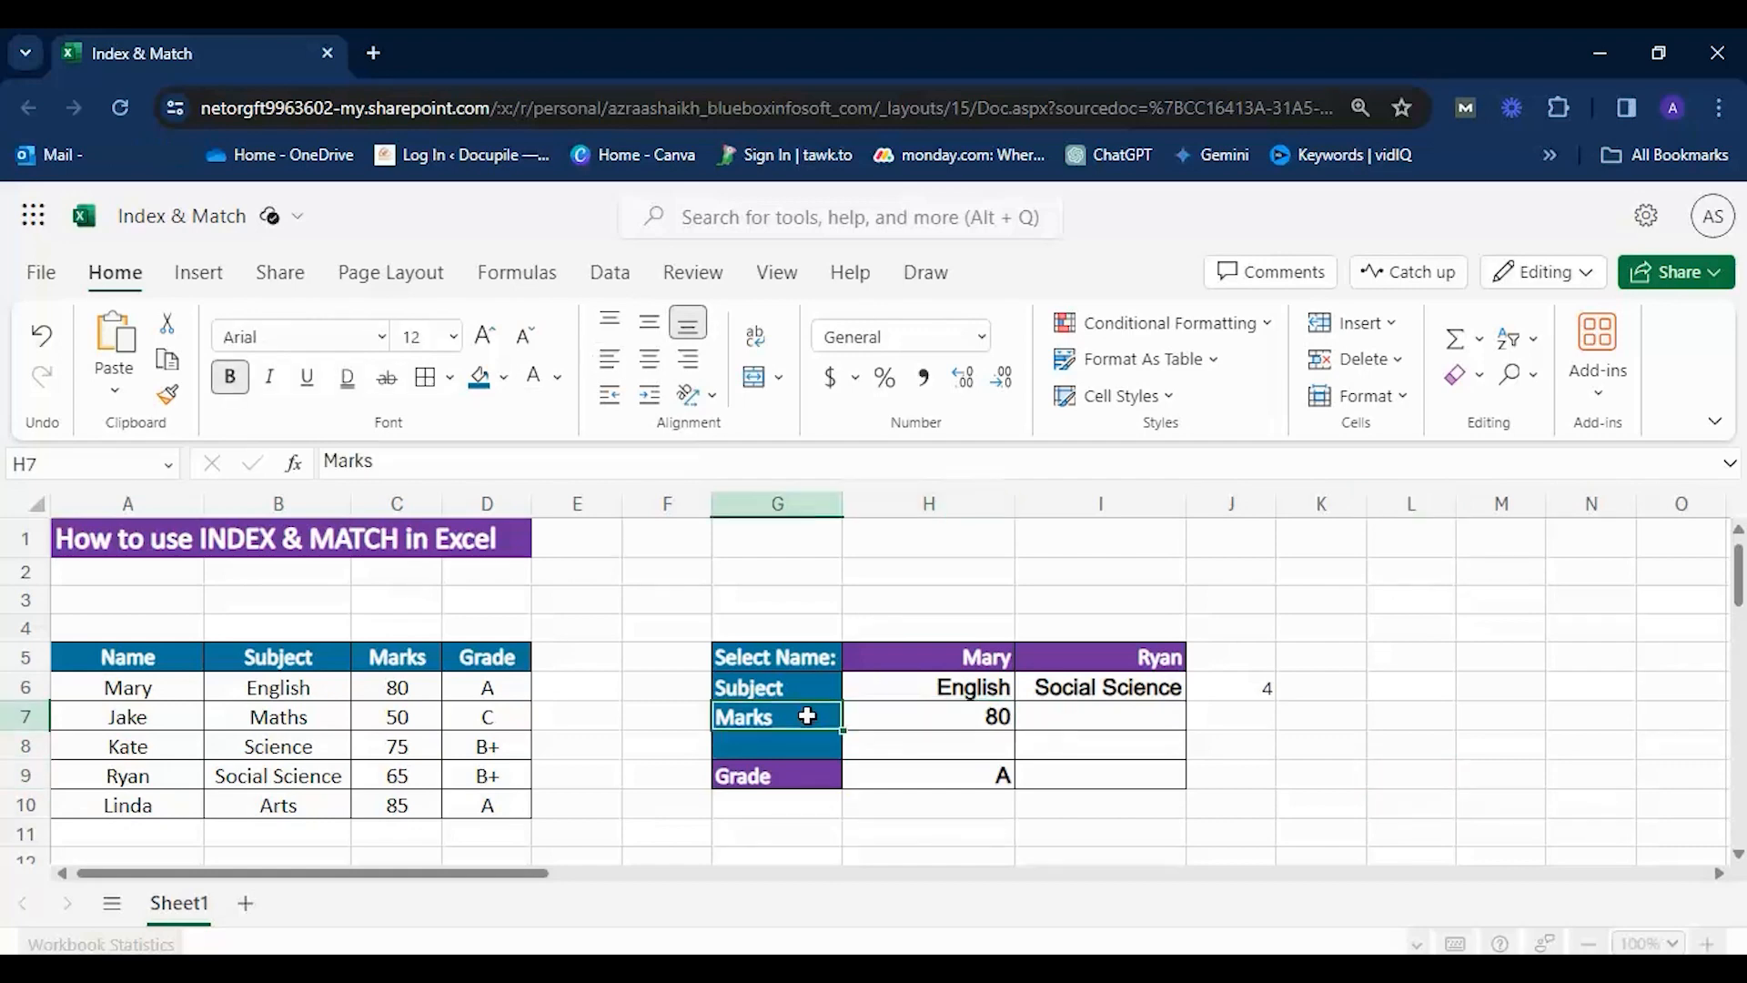
pyautogui.click(971, 720)
pyautogui.doubleClick(1068, 718)
pyautogui.click(1064, 686)
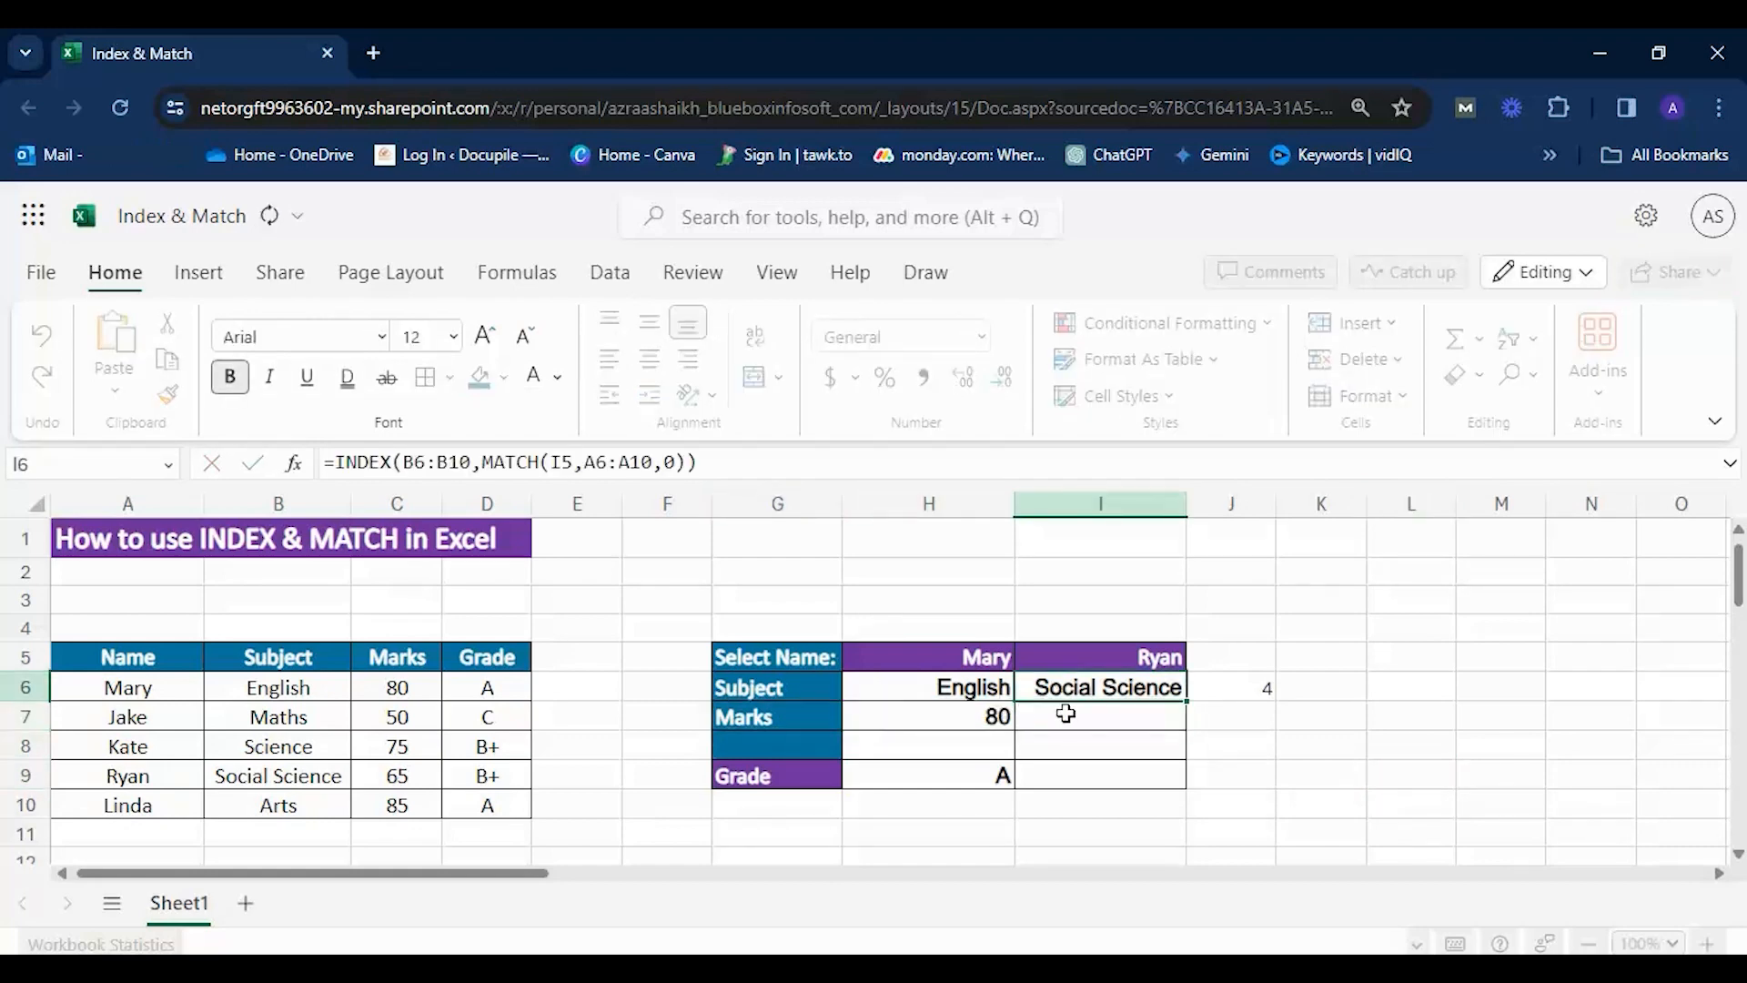
pyautogui.click(1066, 714)
pyautogui.click(1067, 737)
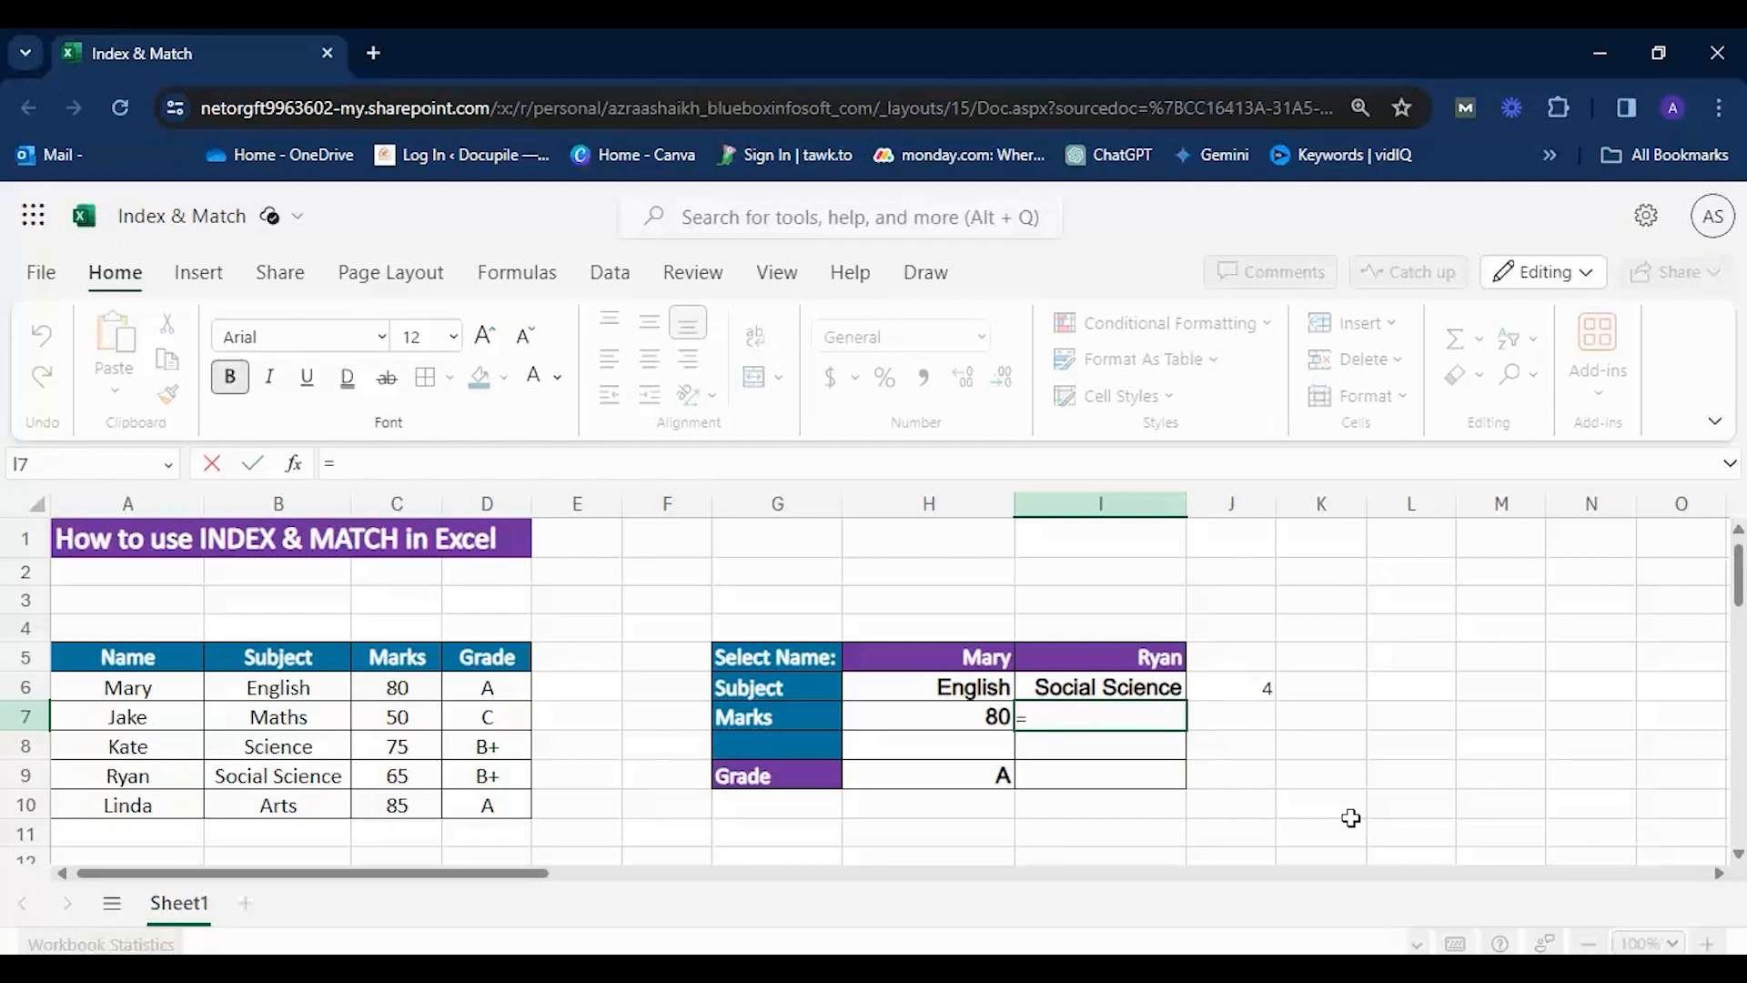
pyautogui.write('ndex(')
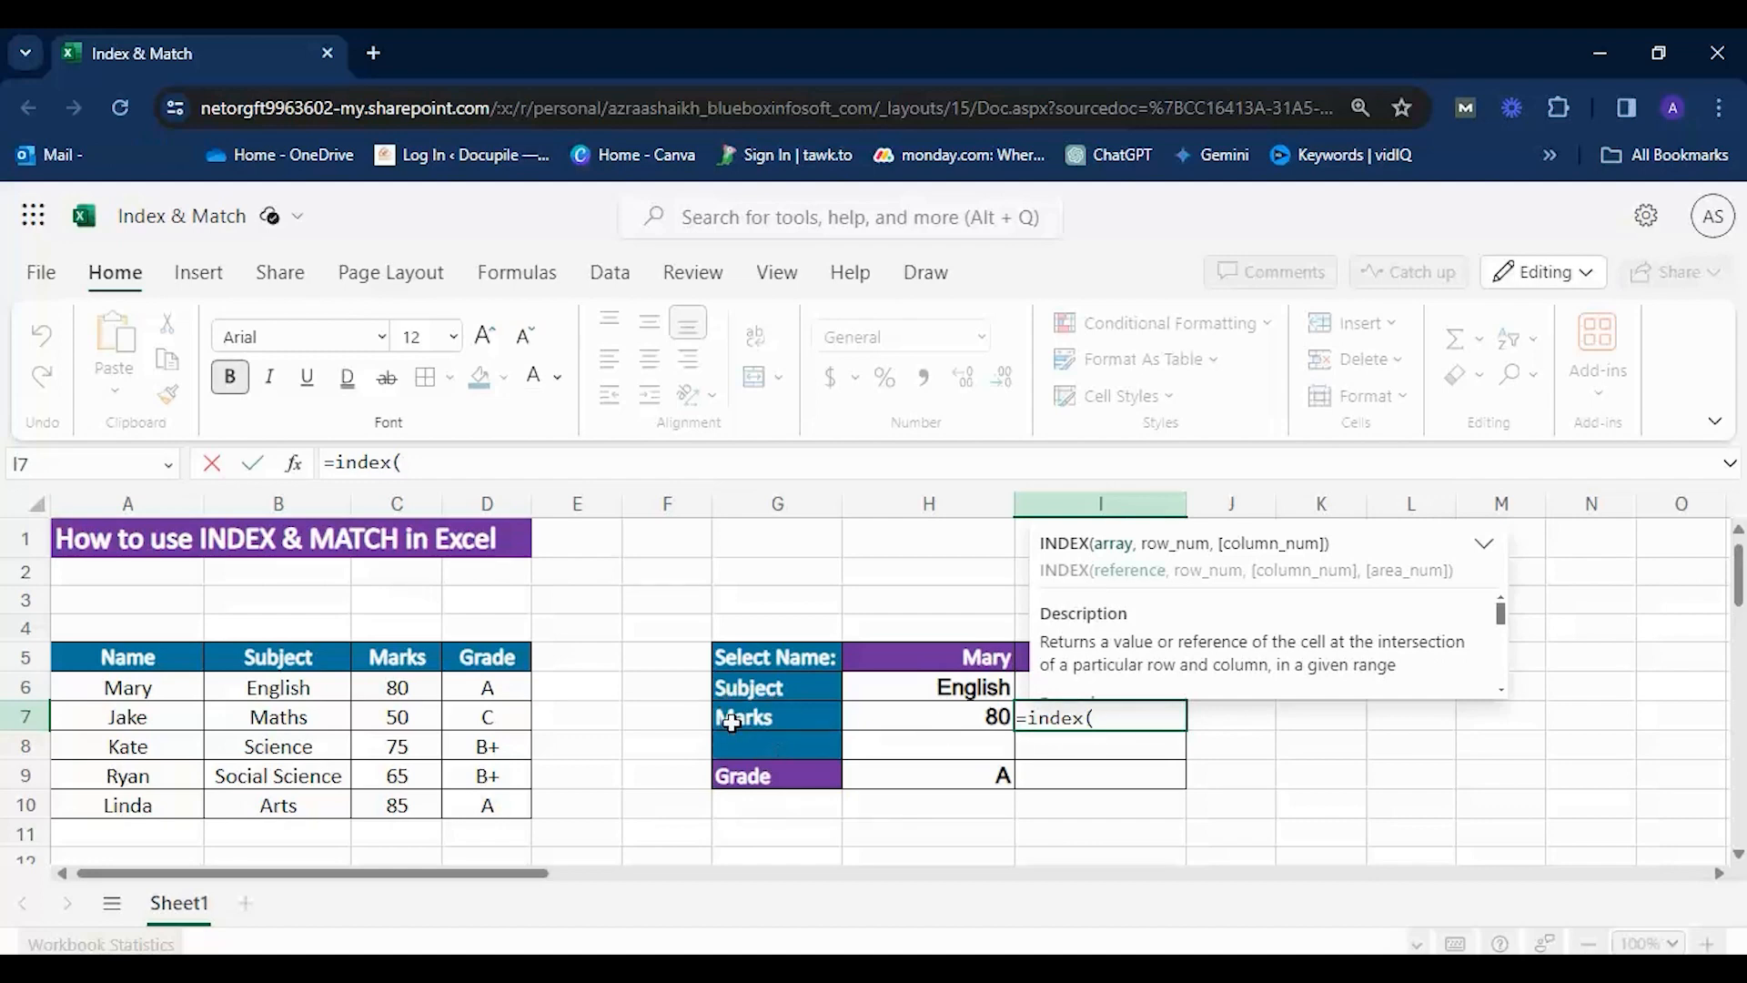
pyautogui.moveTo(396, 687); pyautogui.dragTo(404, 794)
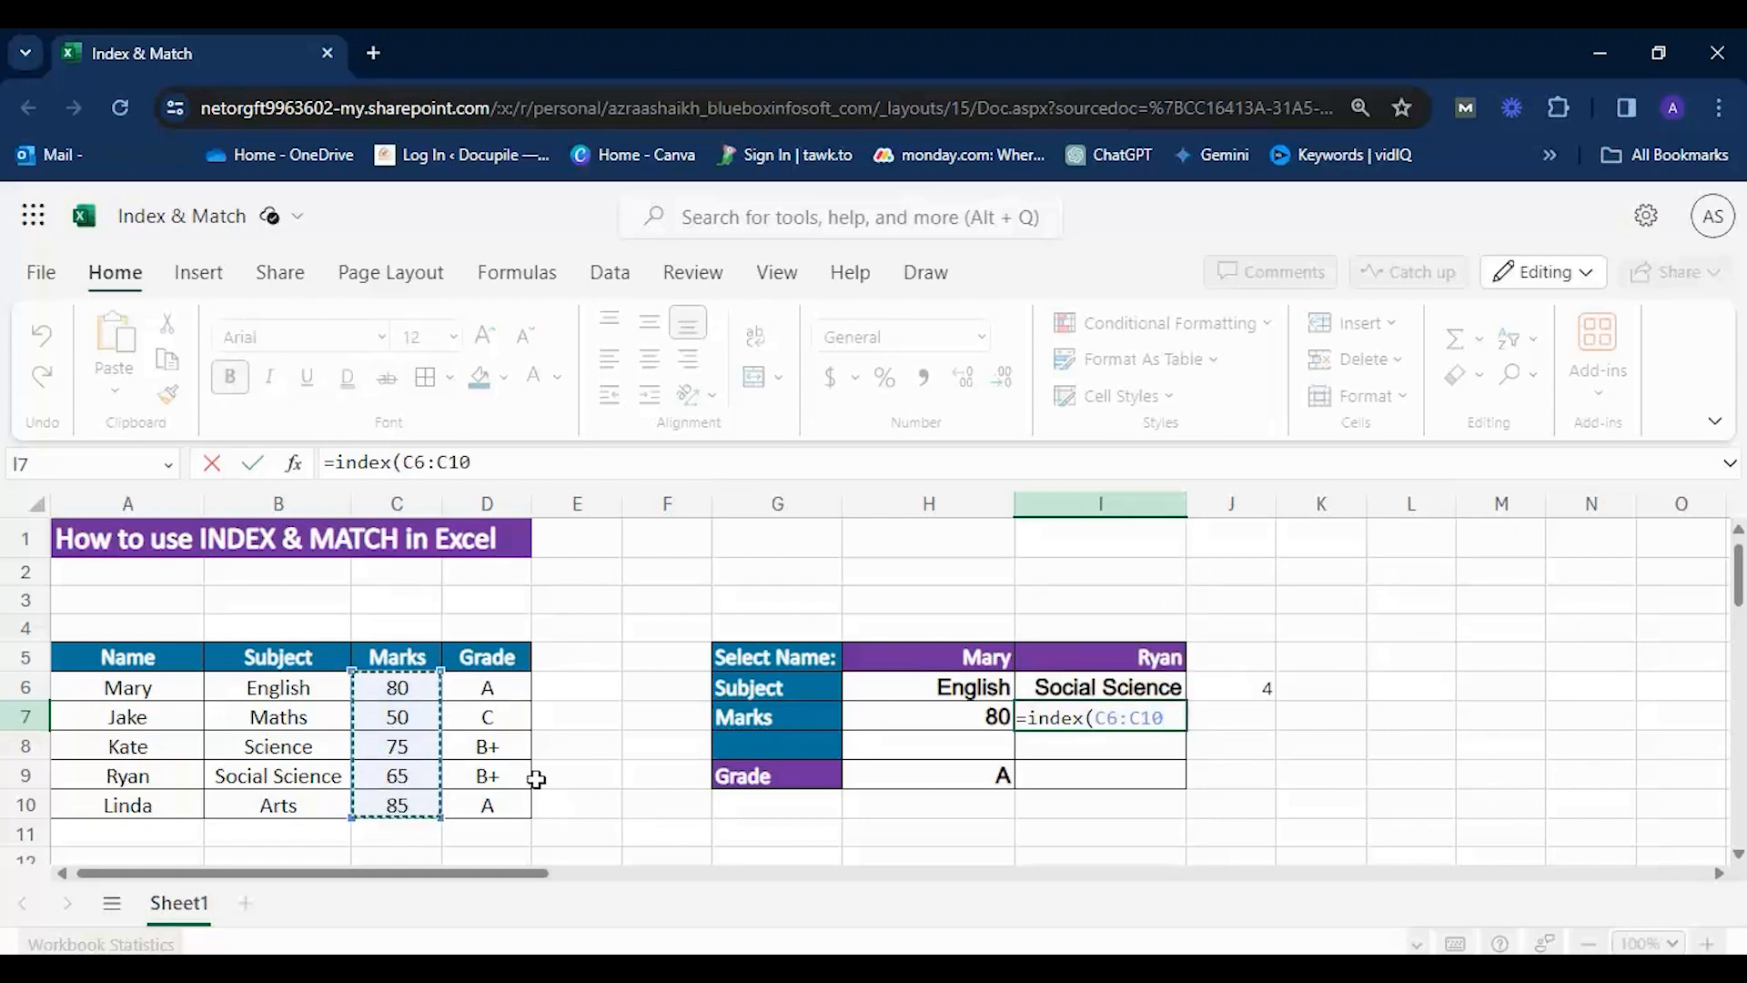
pyautogui.write(',')
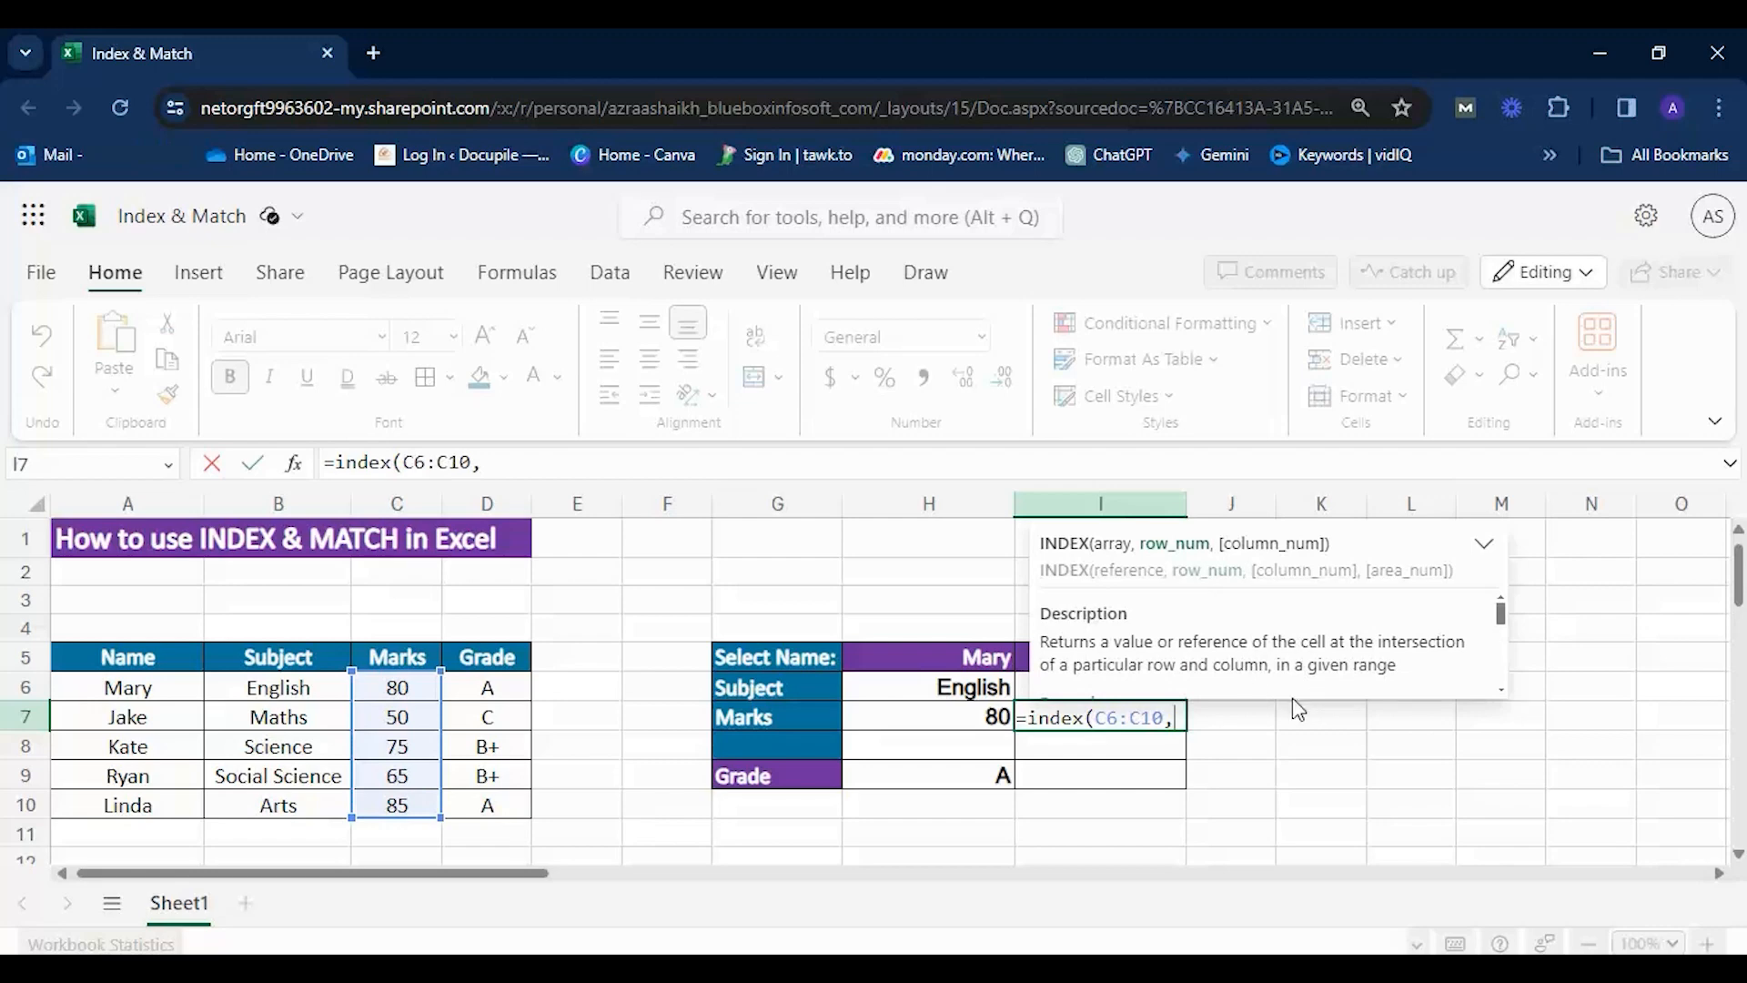
pyautogui.write('match(')
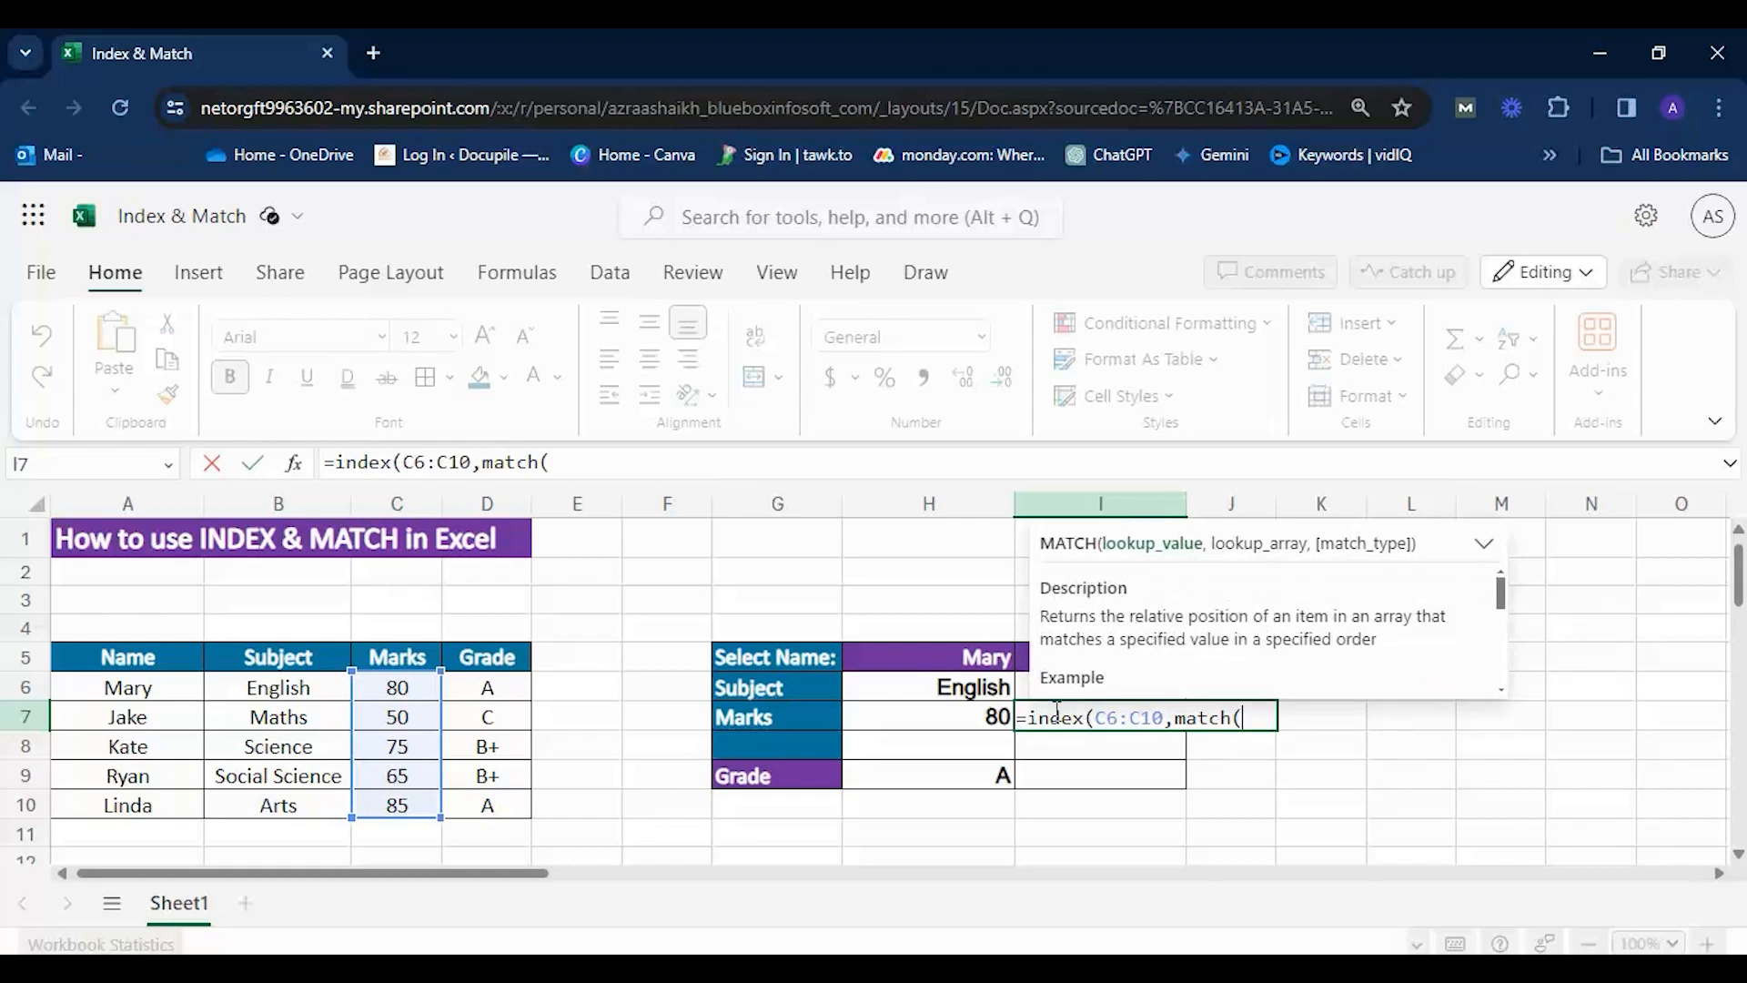
# Complete the I7 formula with MATCH(I5,A6:A10,0) as the row number, and check its result against A9:C9.
pyautogui.click(1022, 655)
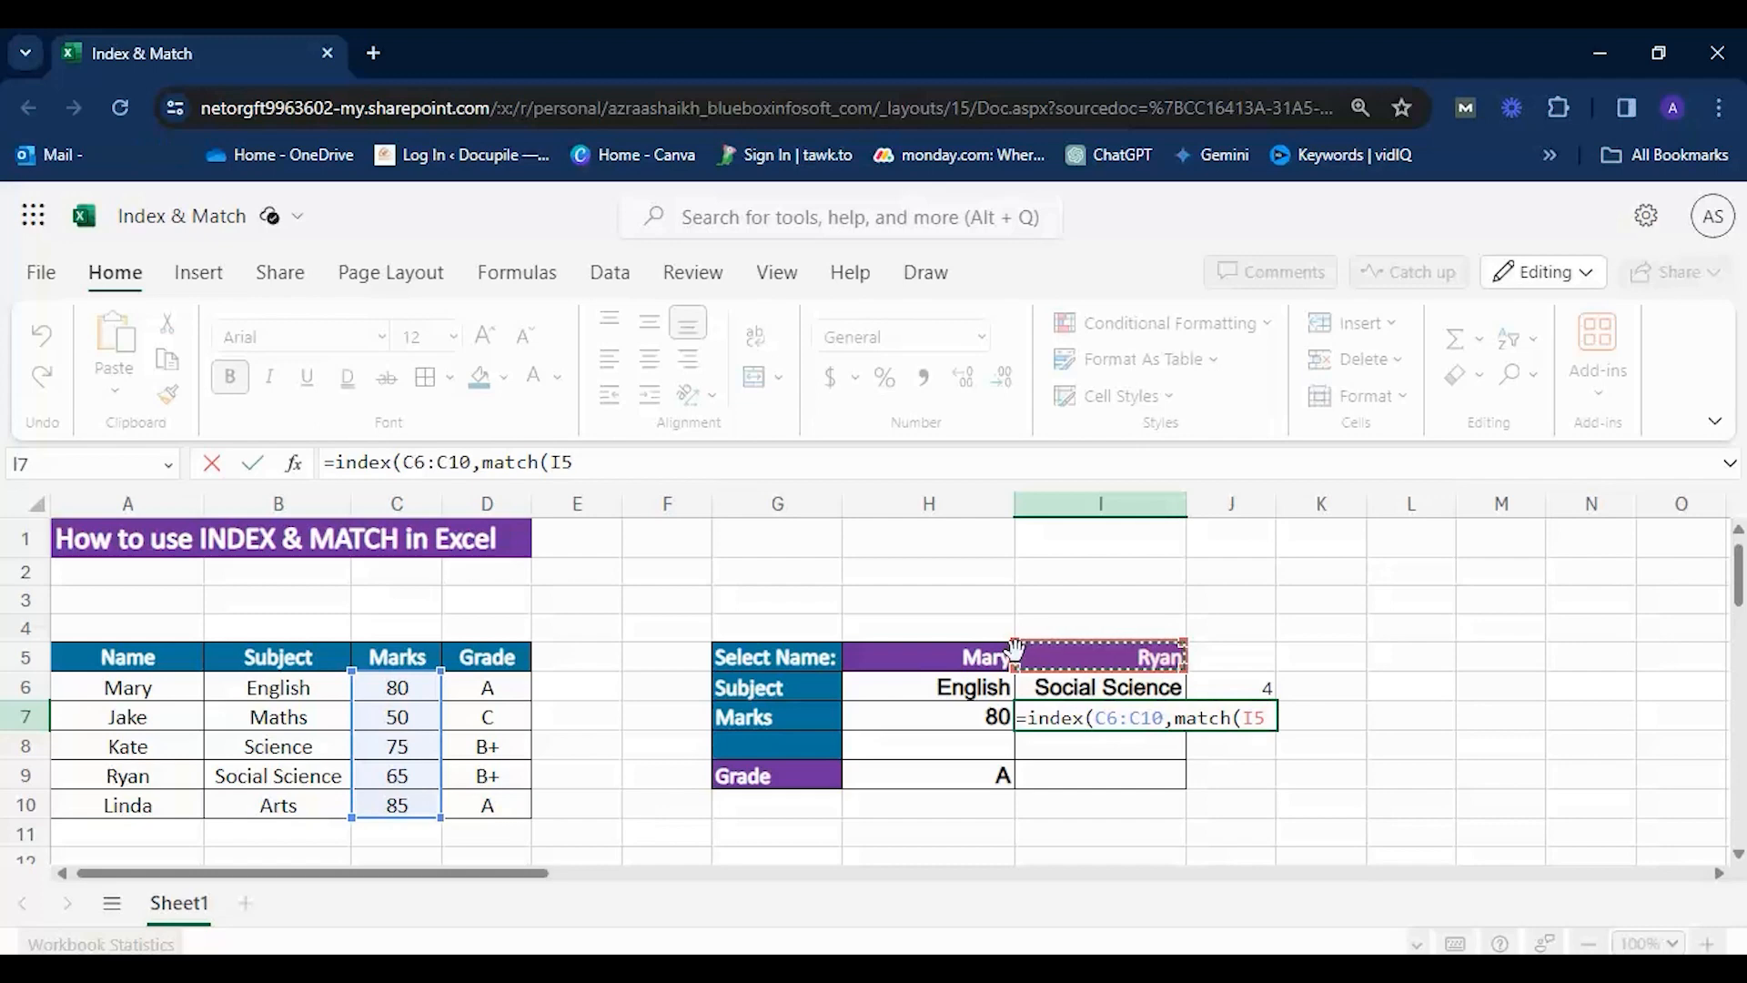
pyautogui.write(',')
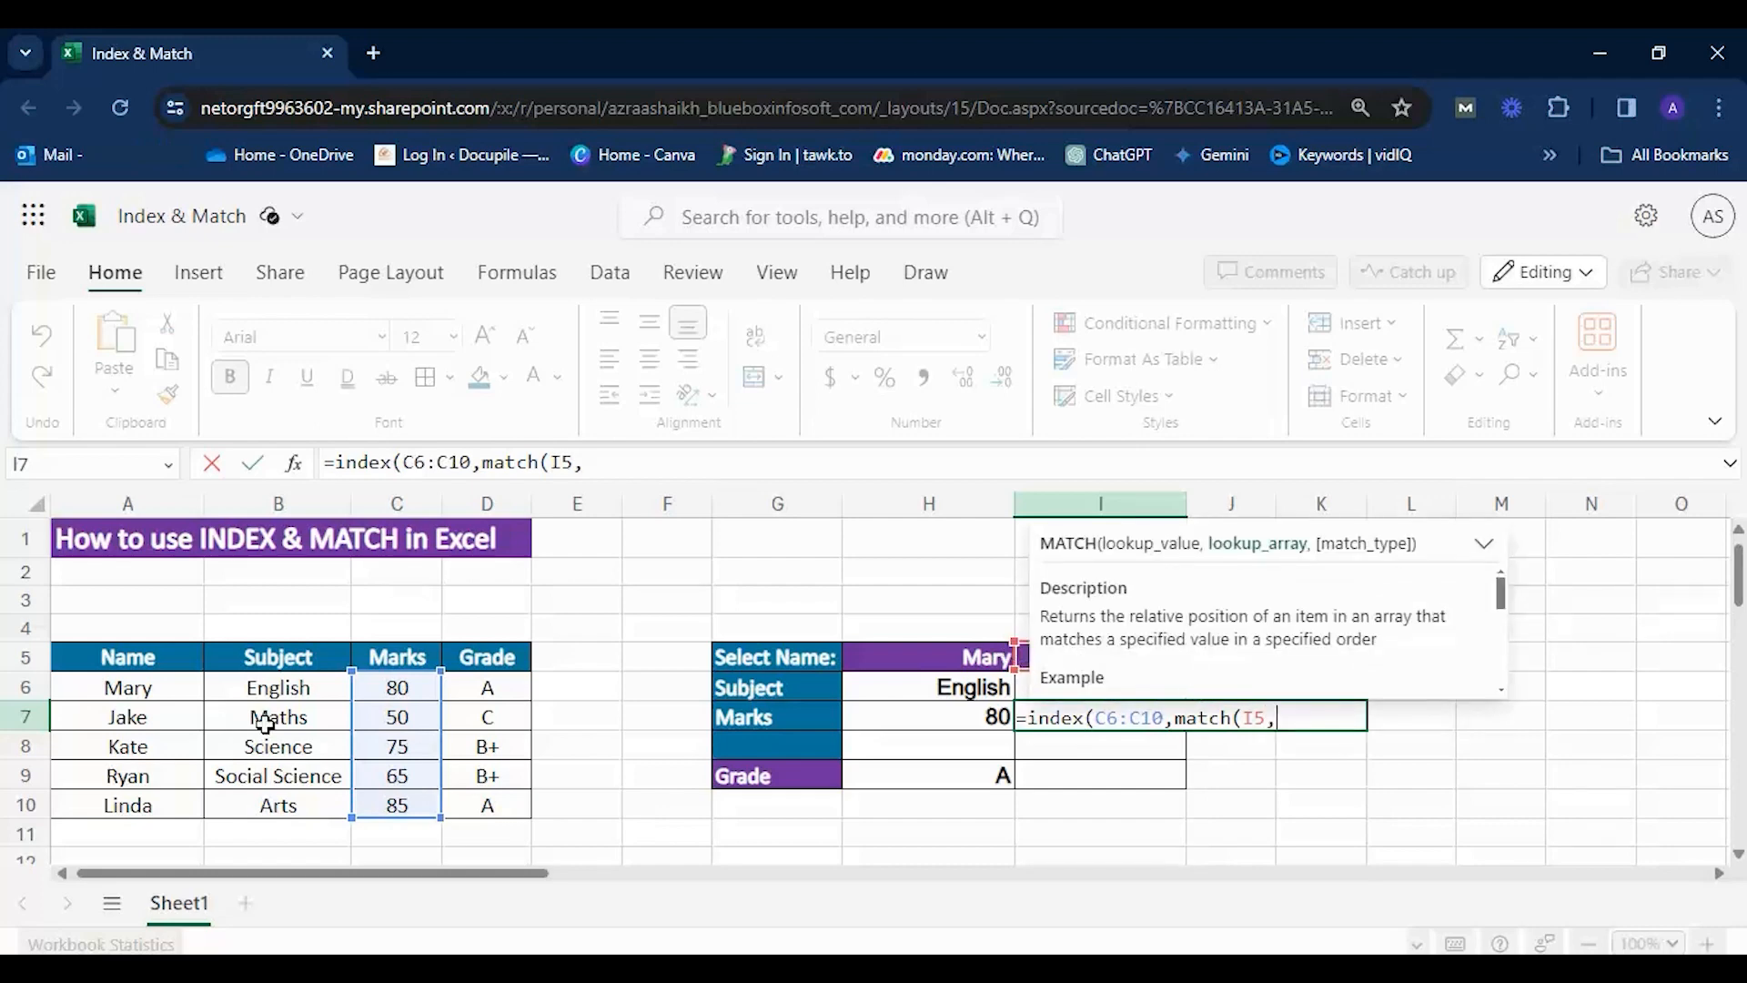
pyautogui.moveTo(169, 694); pyautogui.dragTo(159, 805)
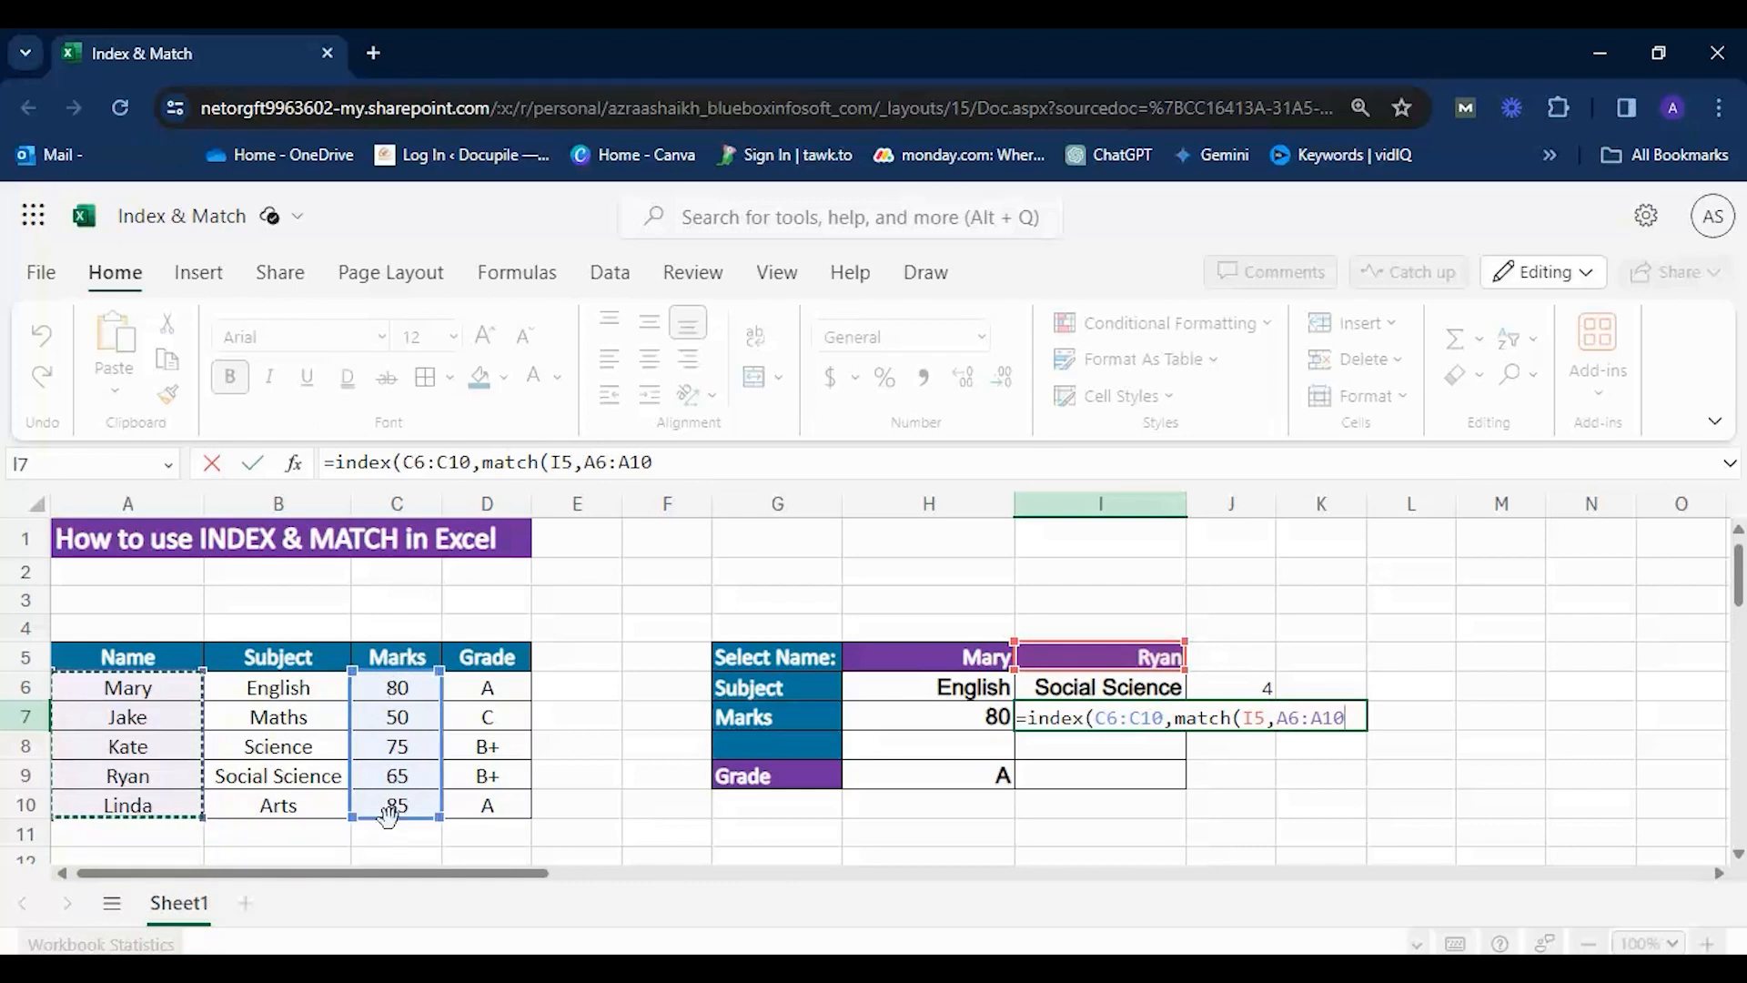
pyautogui.write(',')
pyautogui.click(1091, 609)
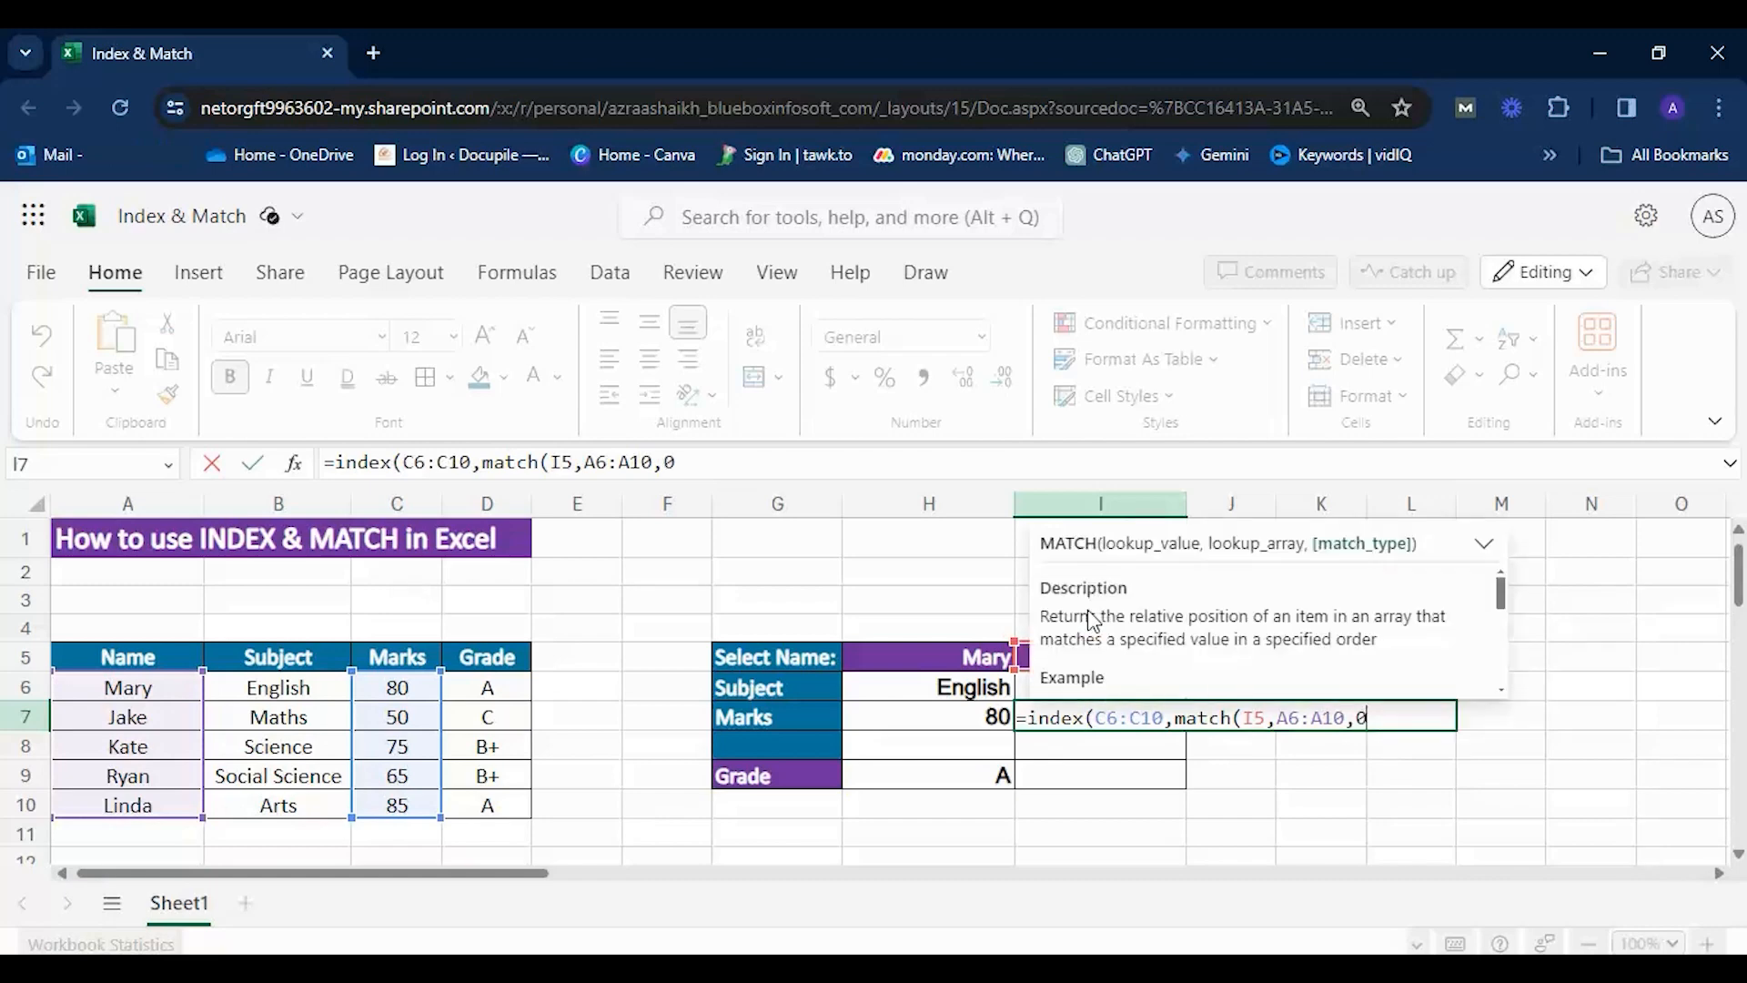
pyautogui.write(')')
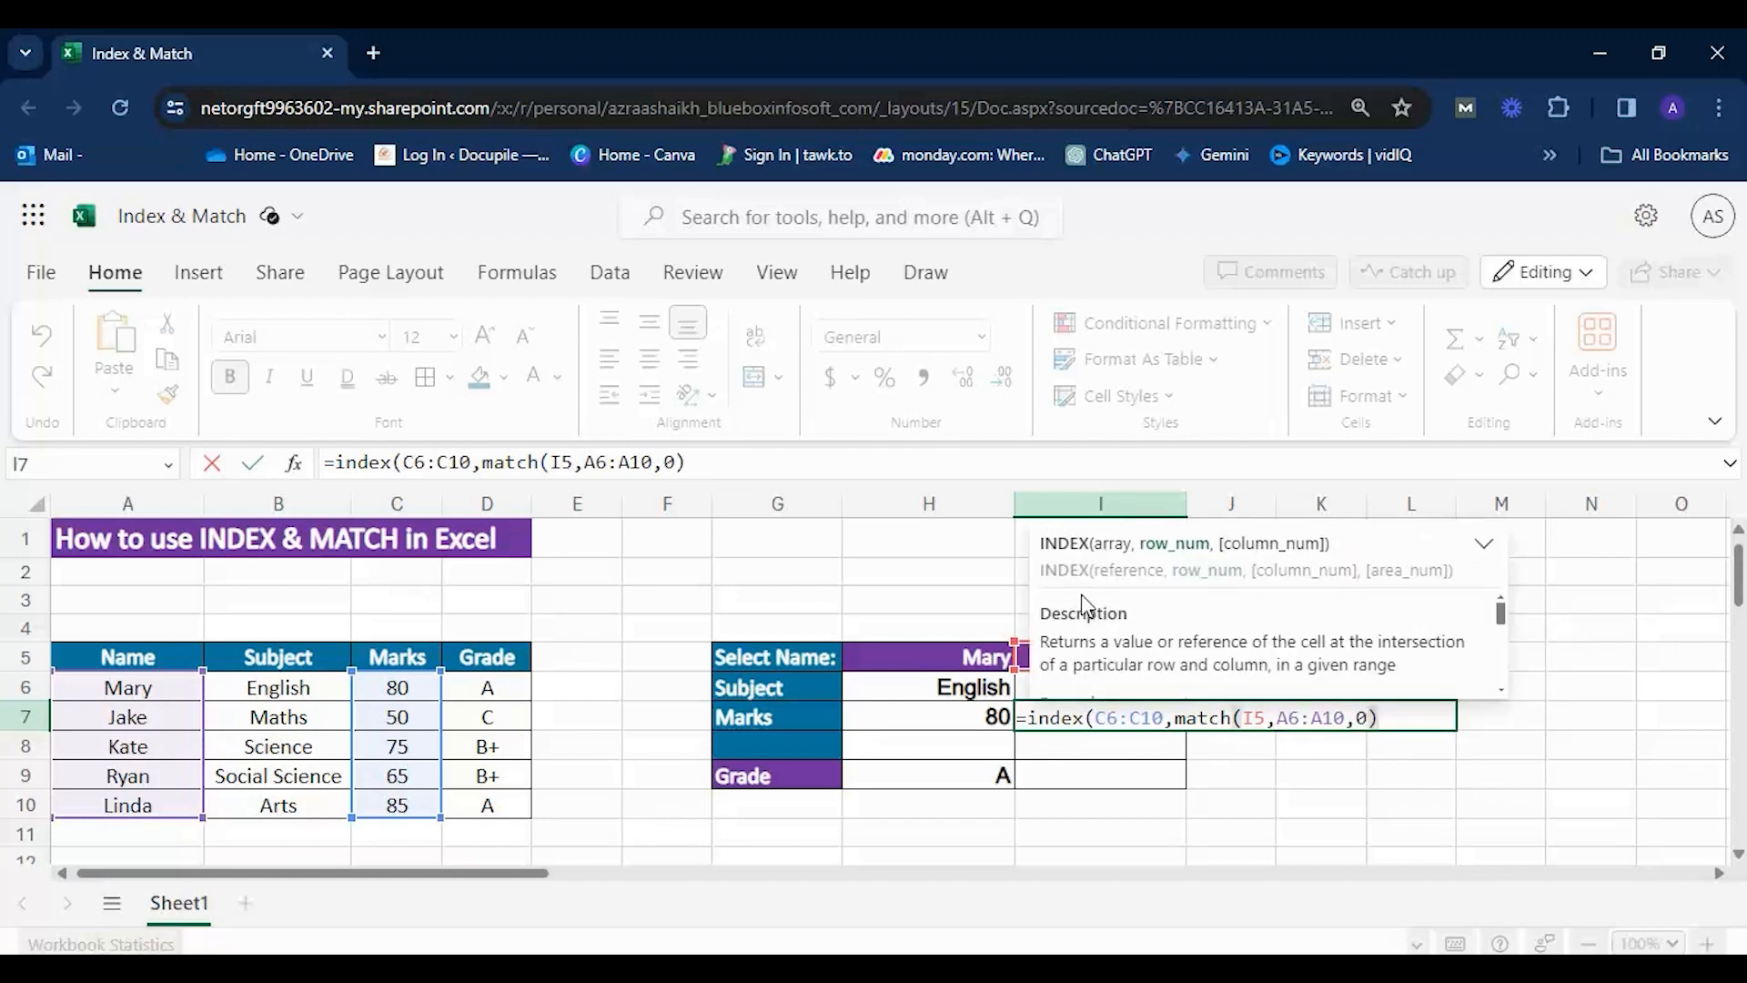
pyautogui.write(')')
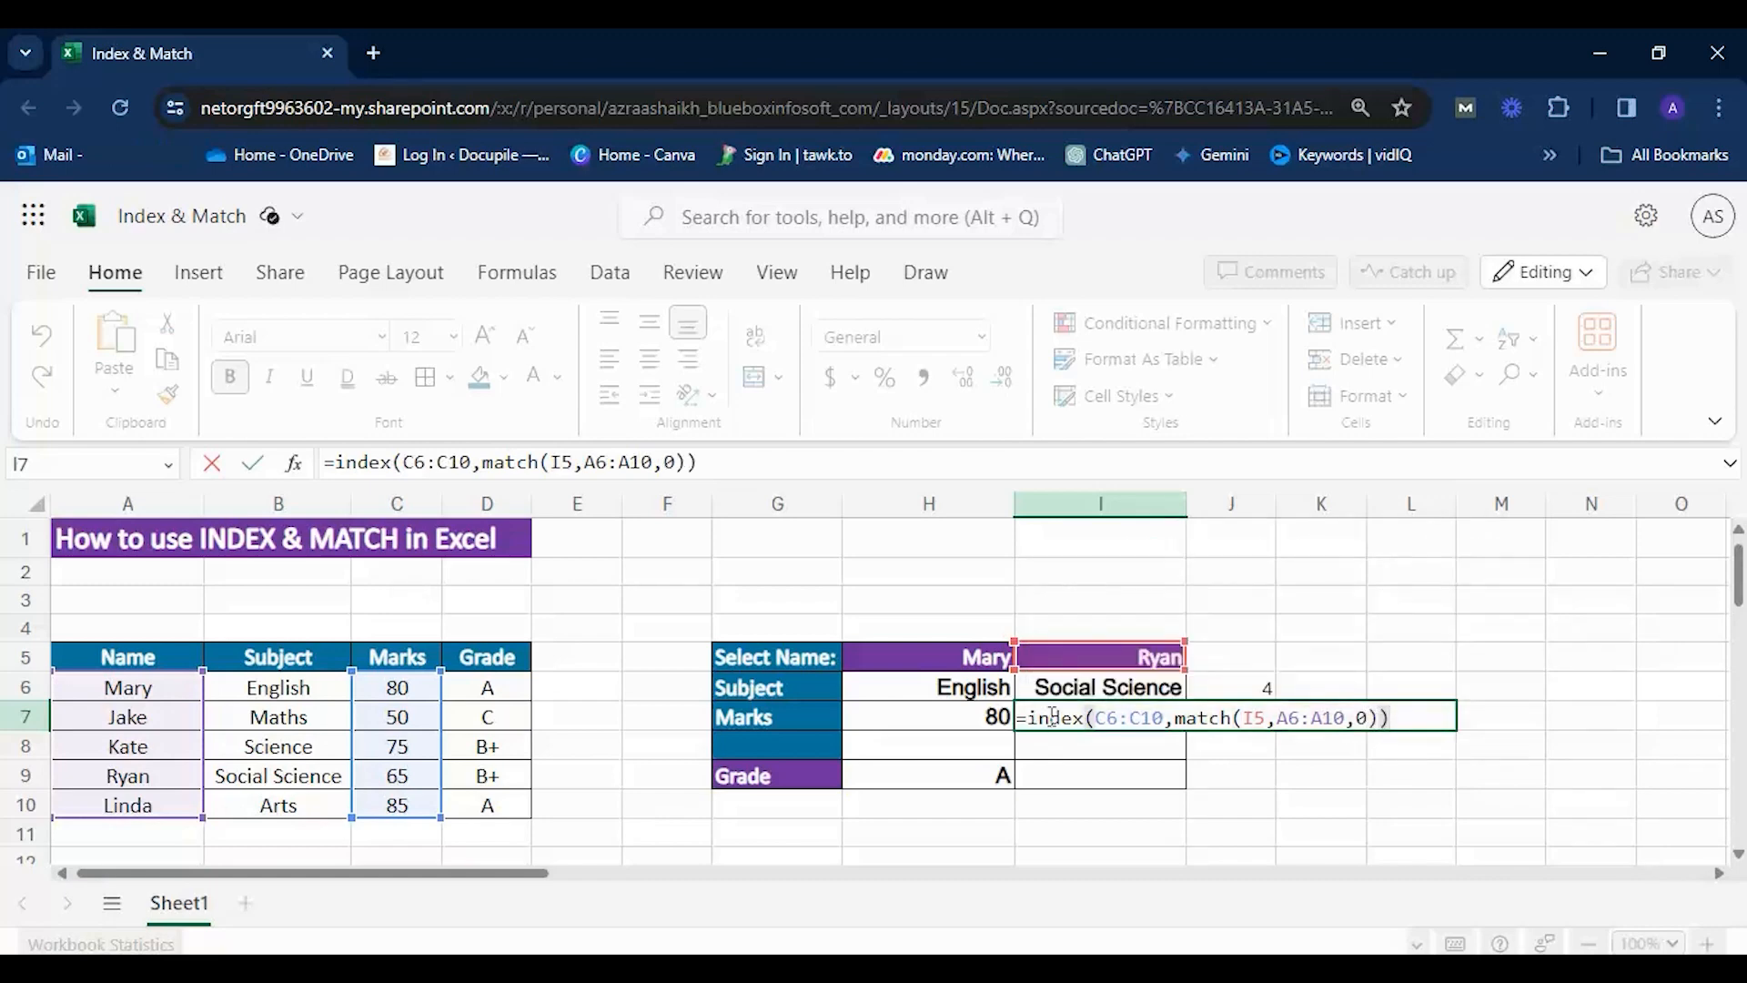
pyautogui.press('Return')
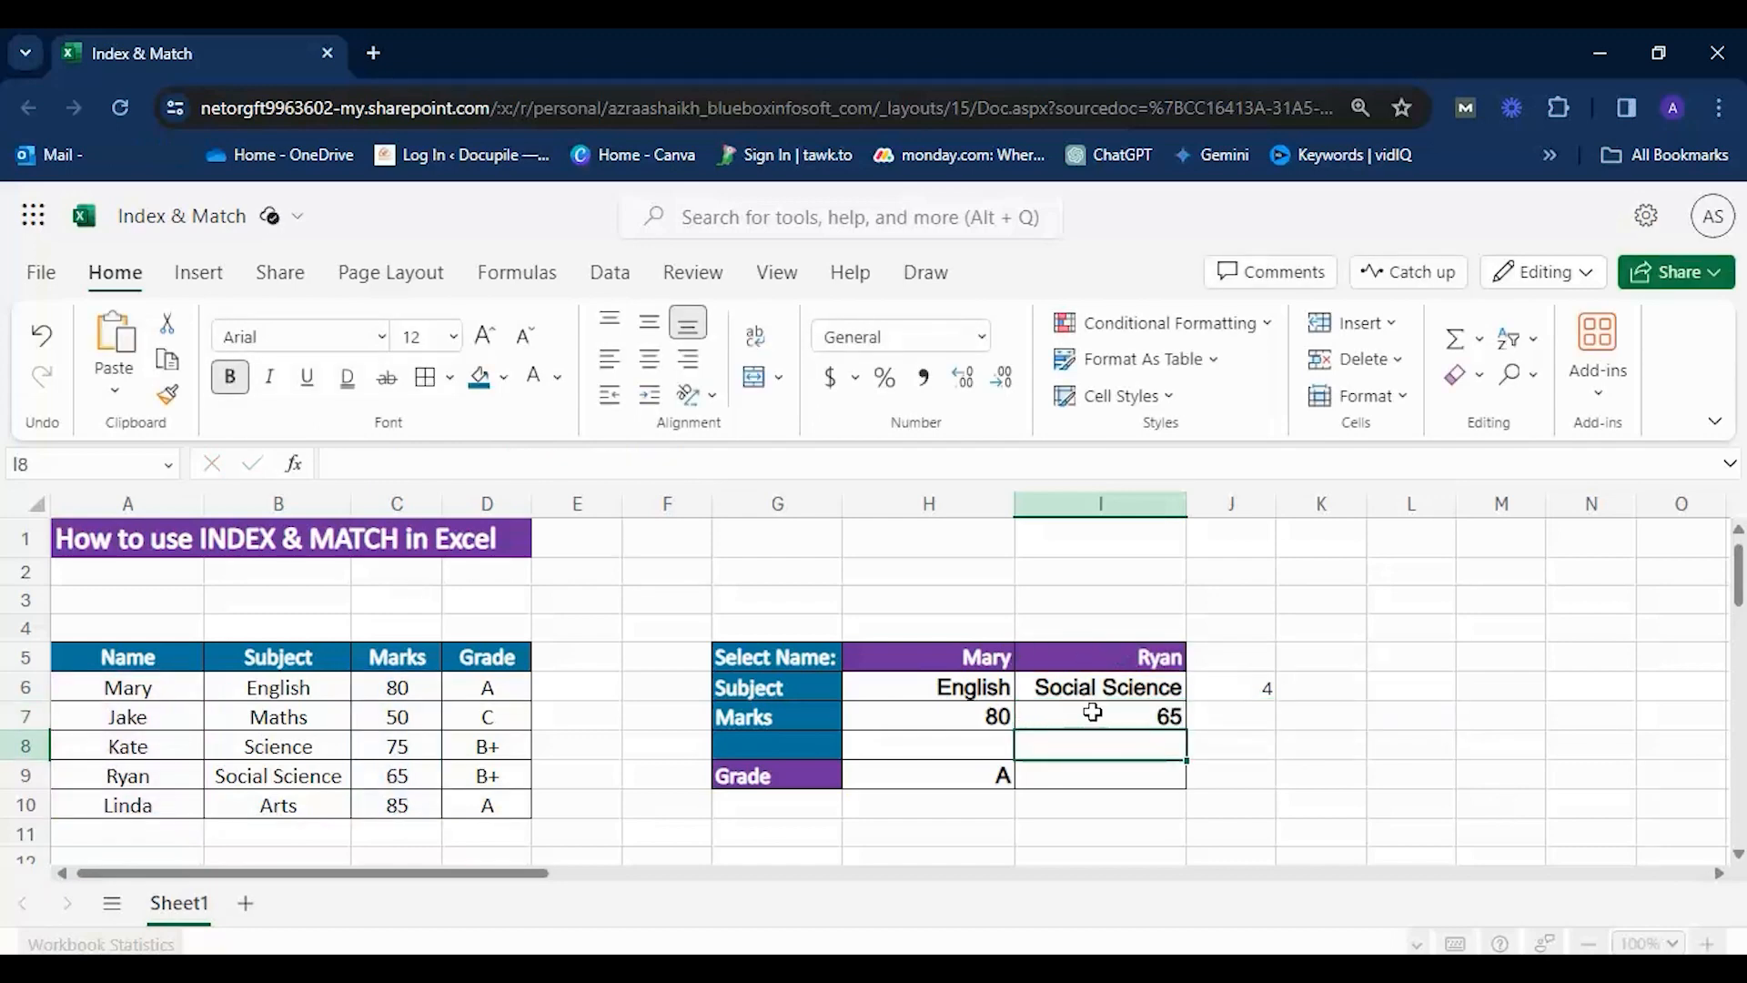
pyautogui.moveTo(127, 776); pyautogui.dragTo(392, 775)
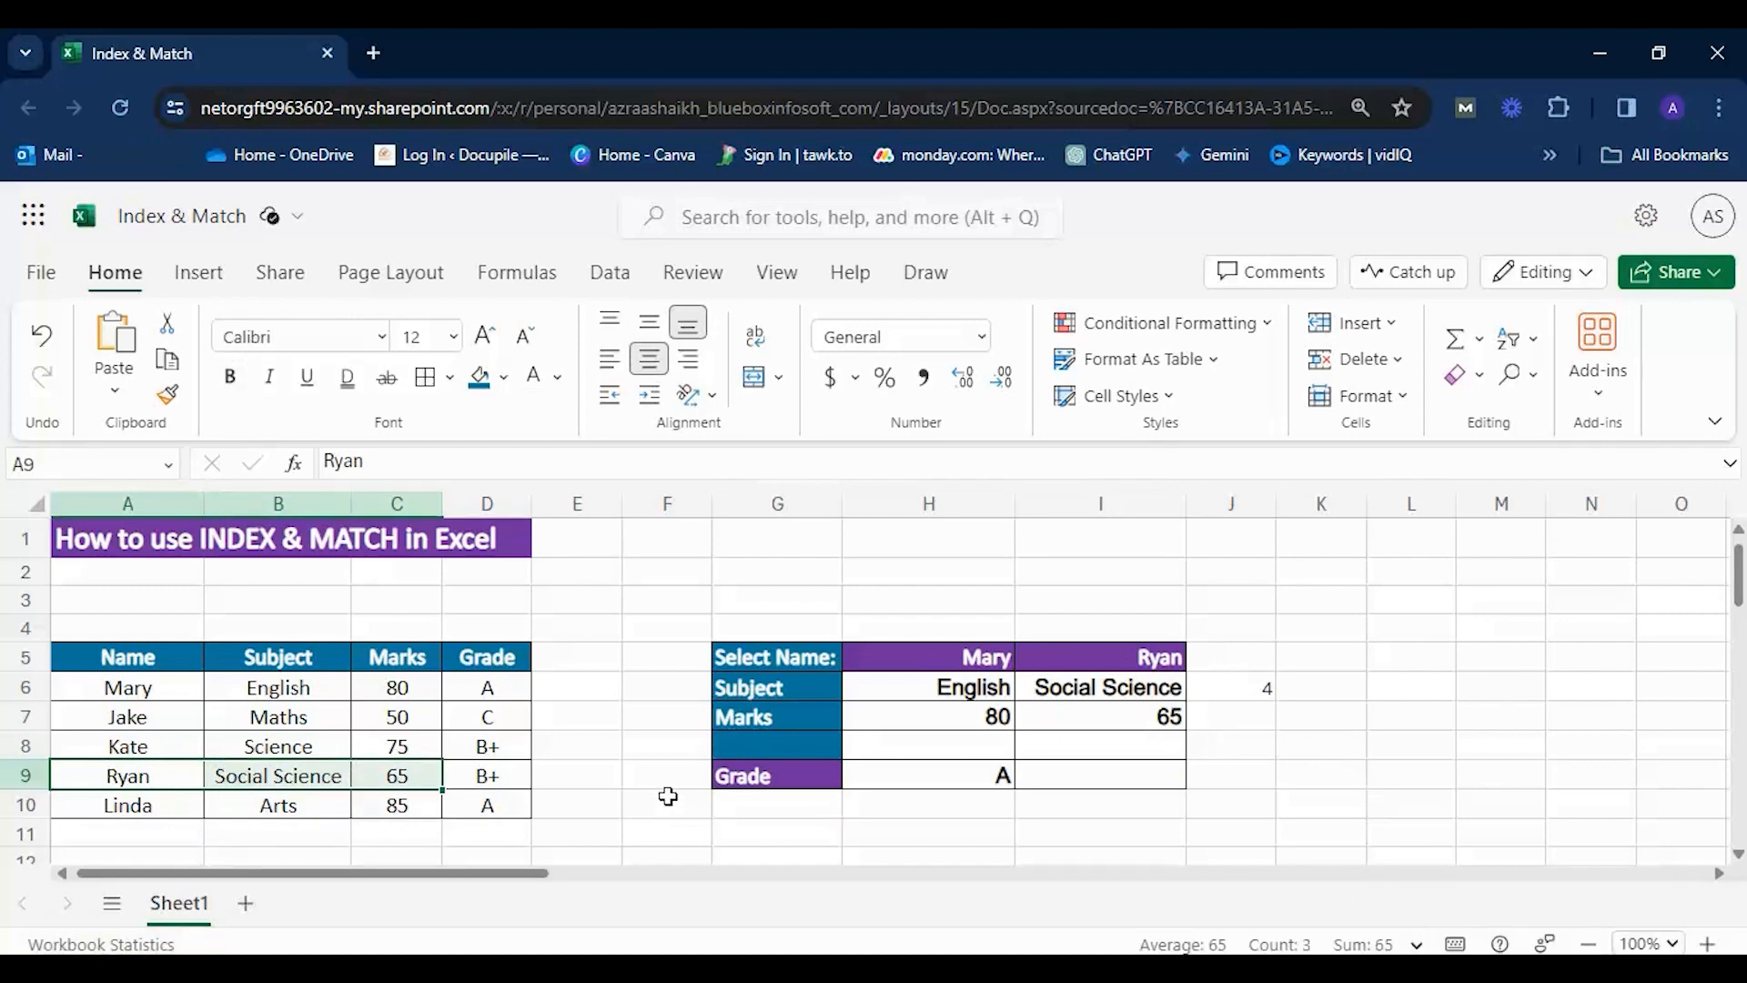
pyautogui.click(1636, 781)
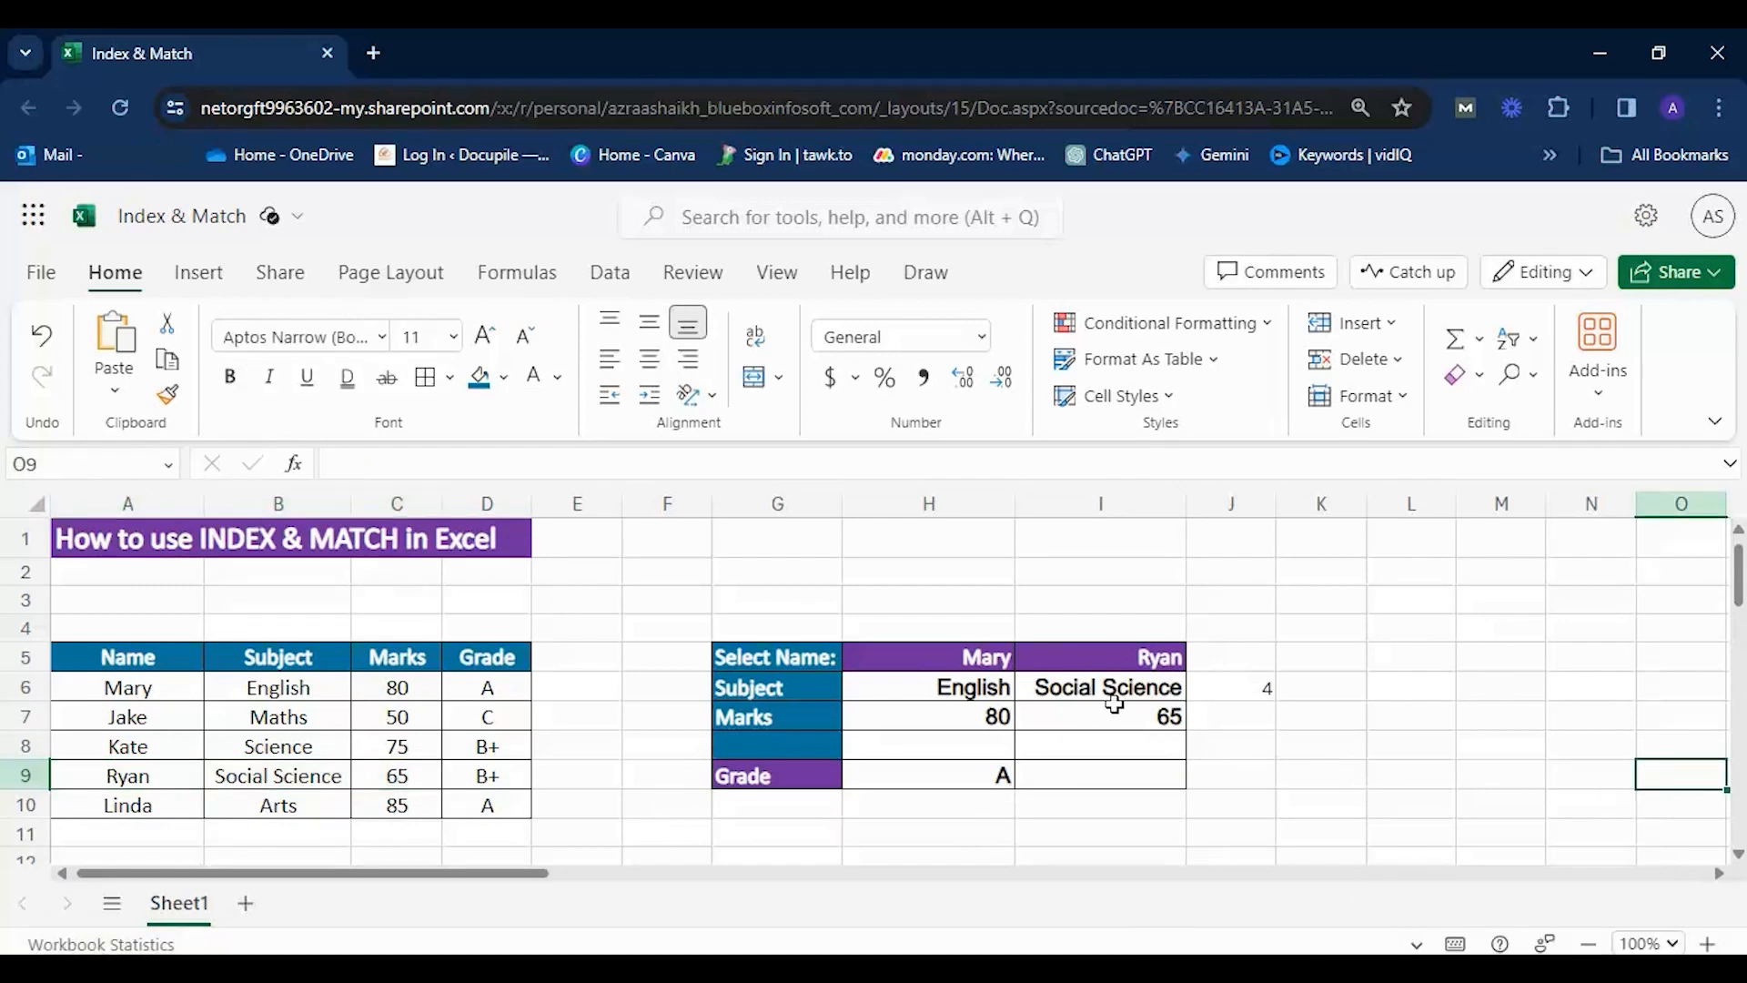
# Switch the heading in G9 to Marks and back to Grade to test the two-way lookup in H9.
pyautogui.click(814, 769)
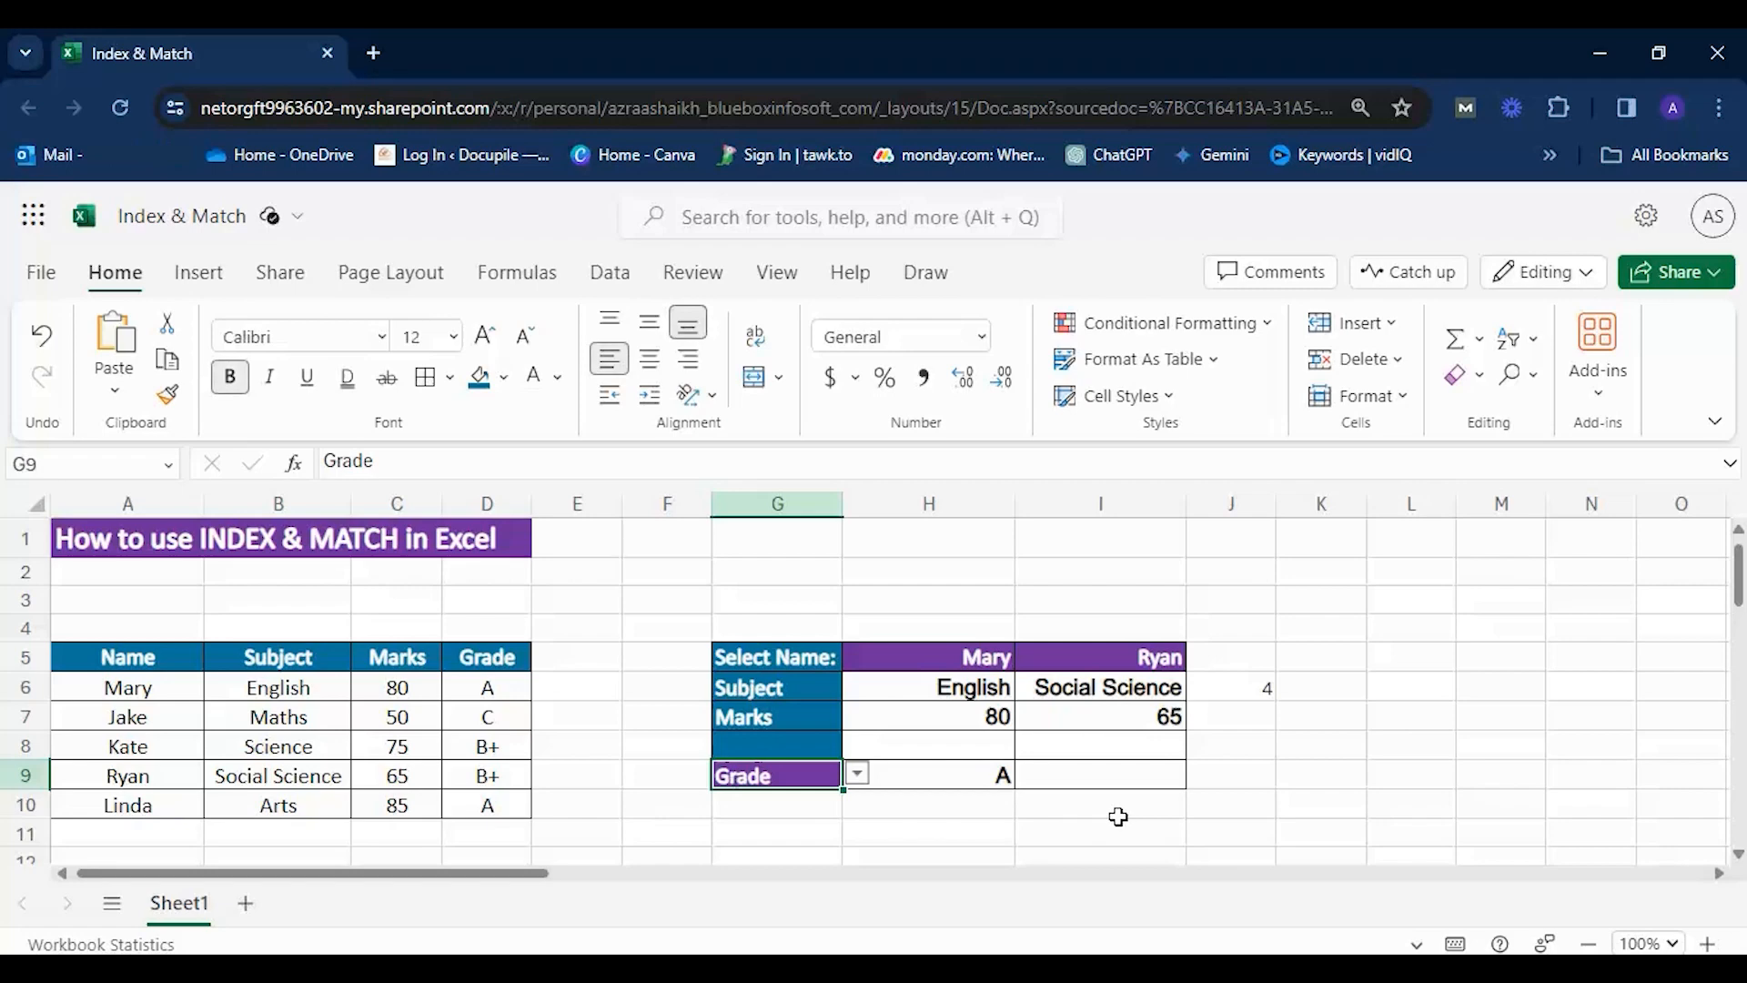
pyautogui.click(858, 775)
pyautogui.click(983, 785)
pyautogui.click(824, 778)
pyautogui.click(857, 778)
pyautogui.click(749, 812)
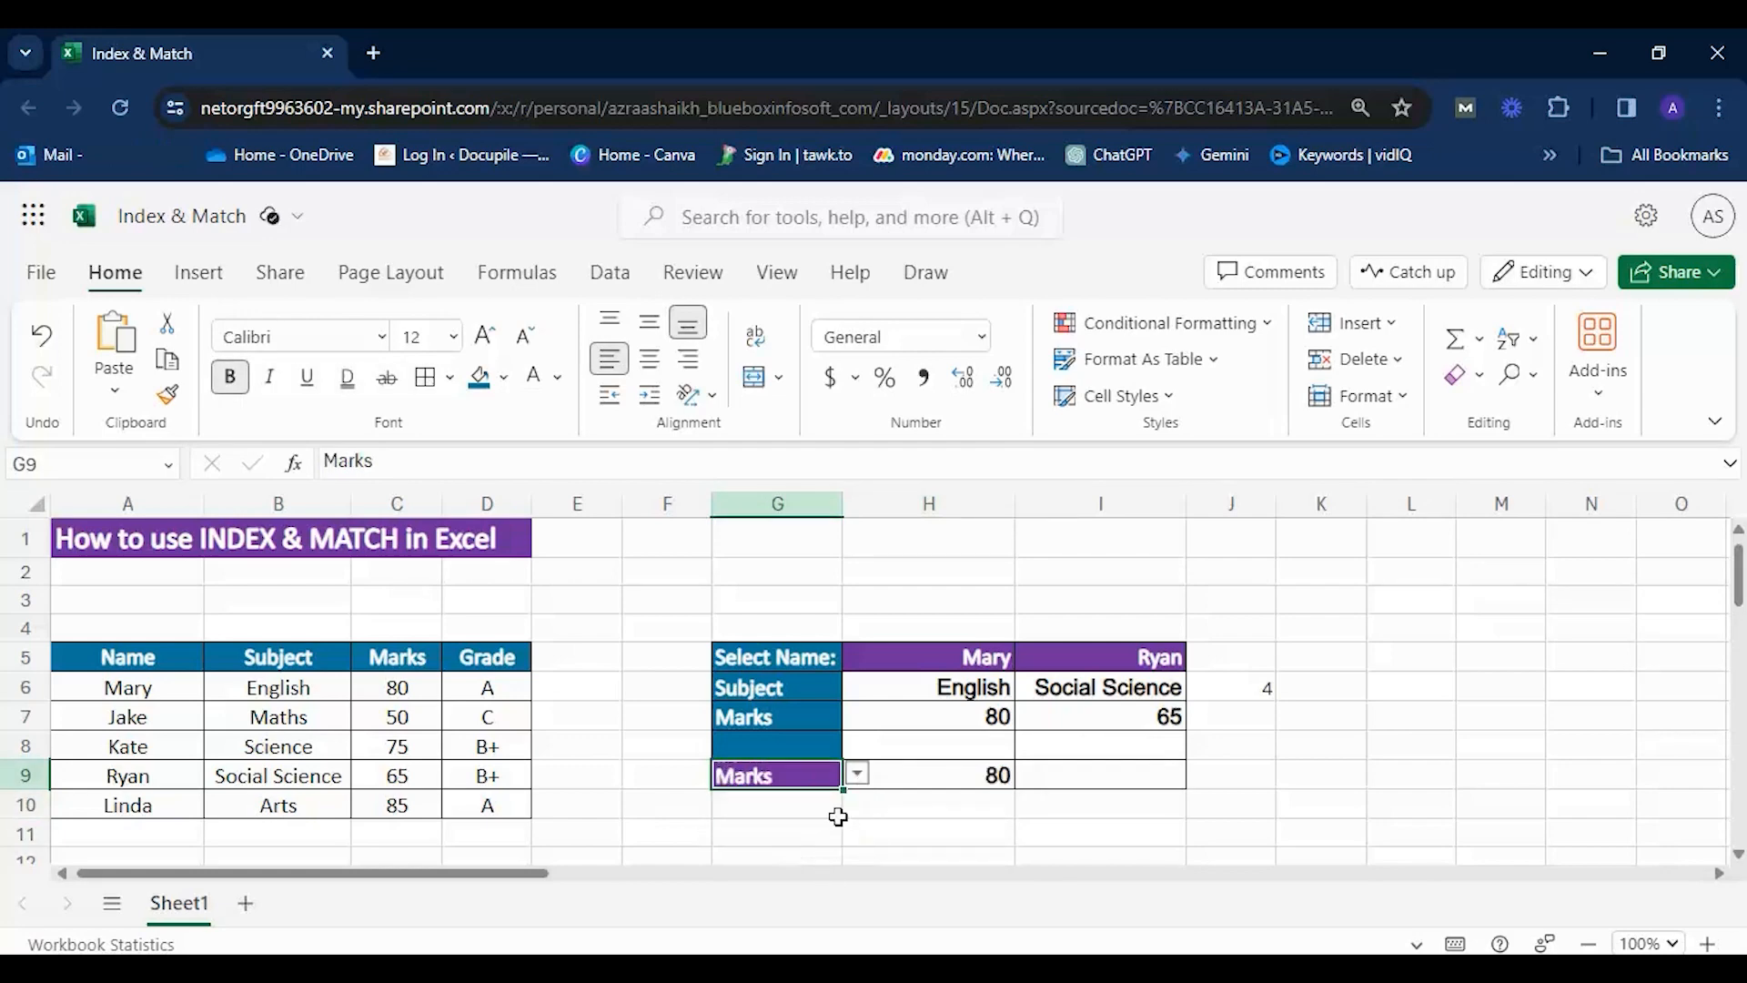
pyautogui.click(997, 774)
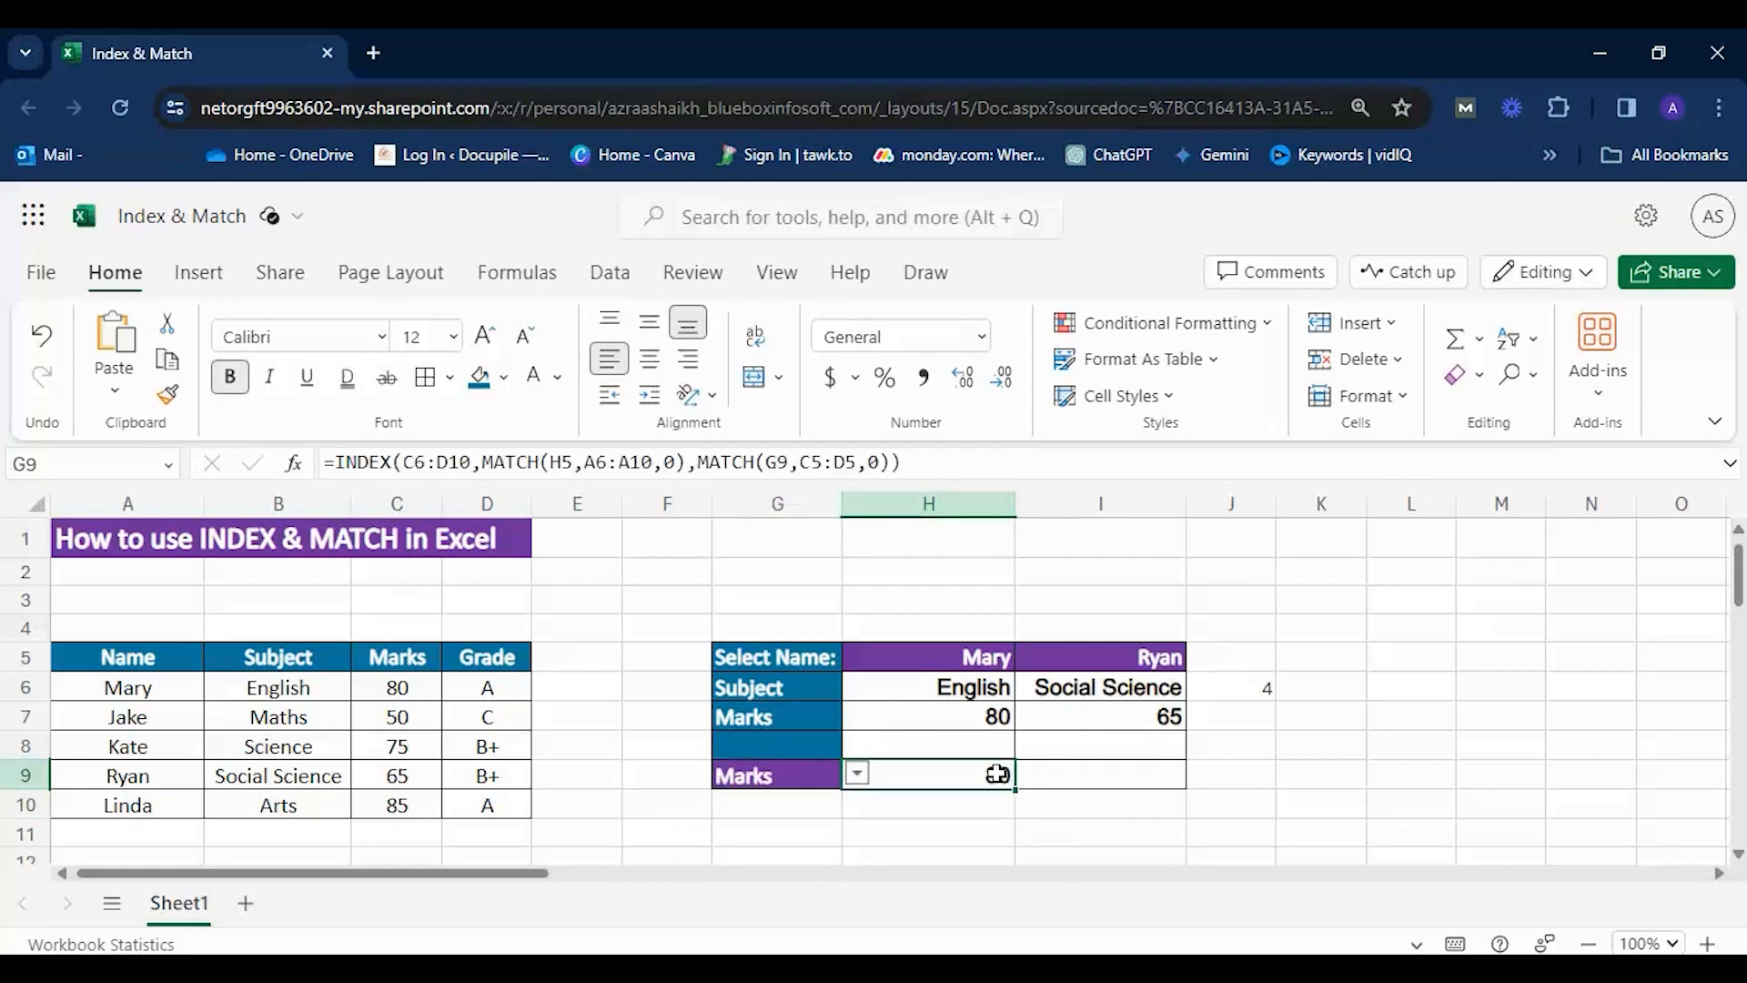
pyautogui.click(810, 780)
pyautogui.click(857, 775)
pyautogui.click(746, 839)
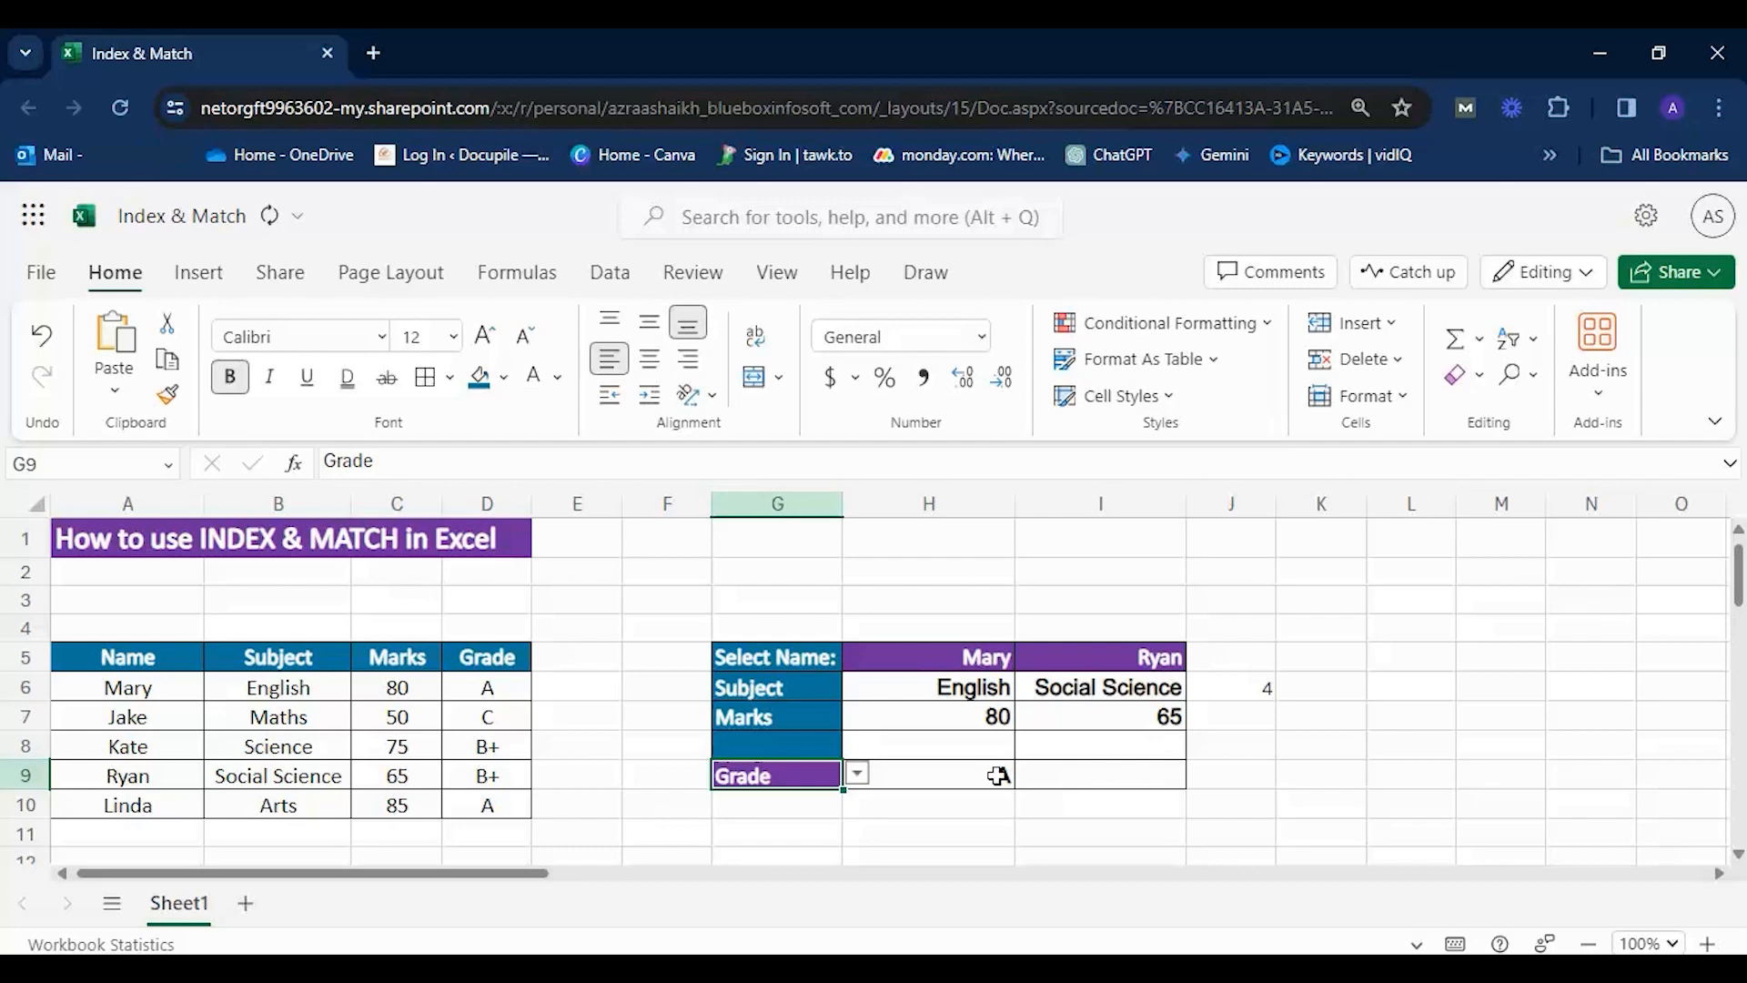
# Review the H9 lookup formula and begin an INDEX formula in I9 with C6:D10 as its array.
pyautogui.click(832, 775)
pyautogui.click(920, 780)
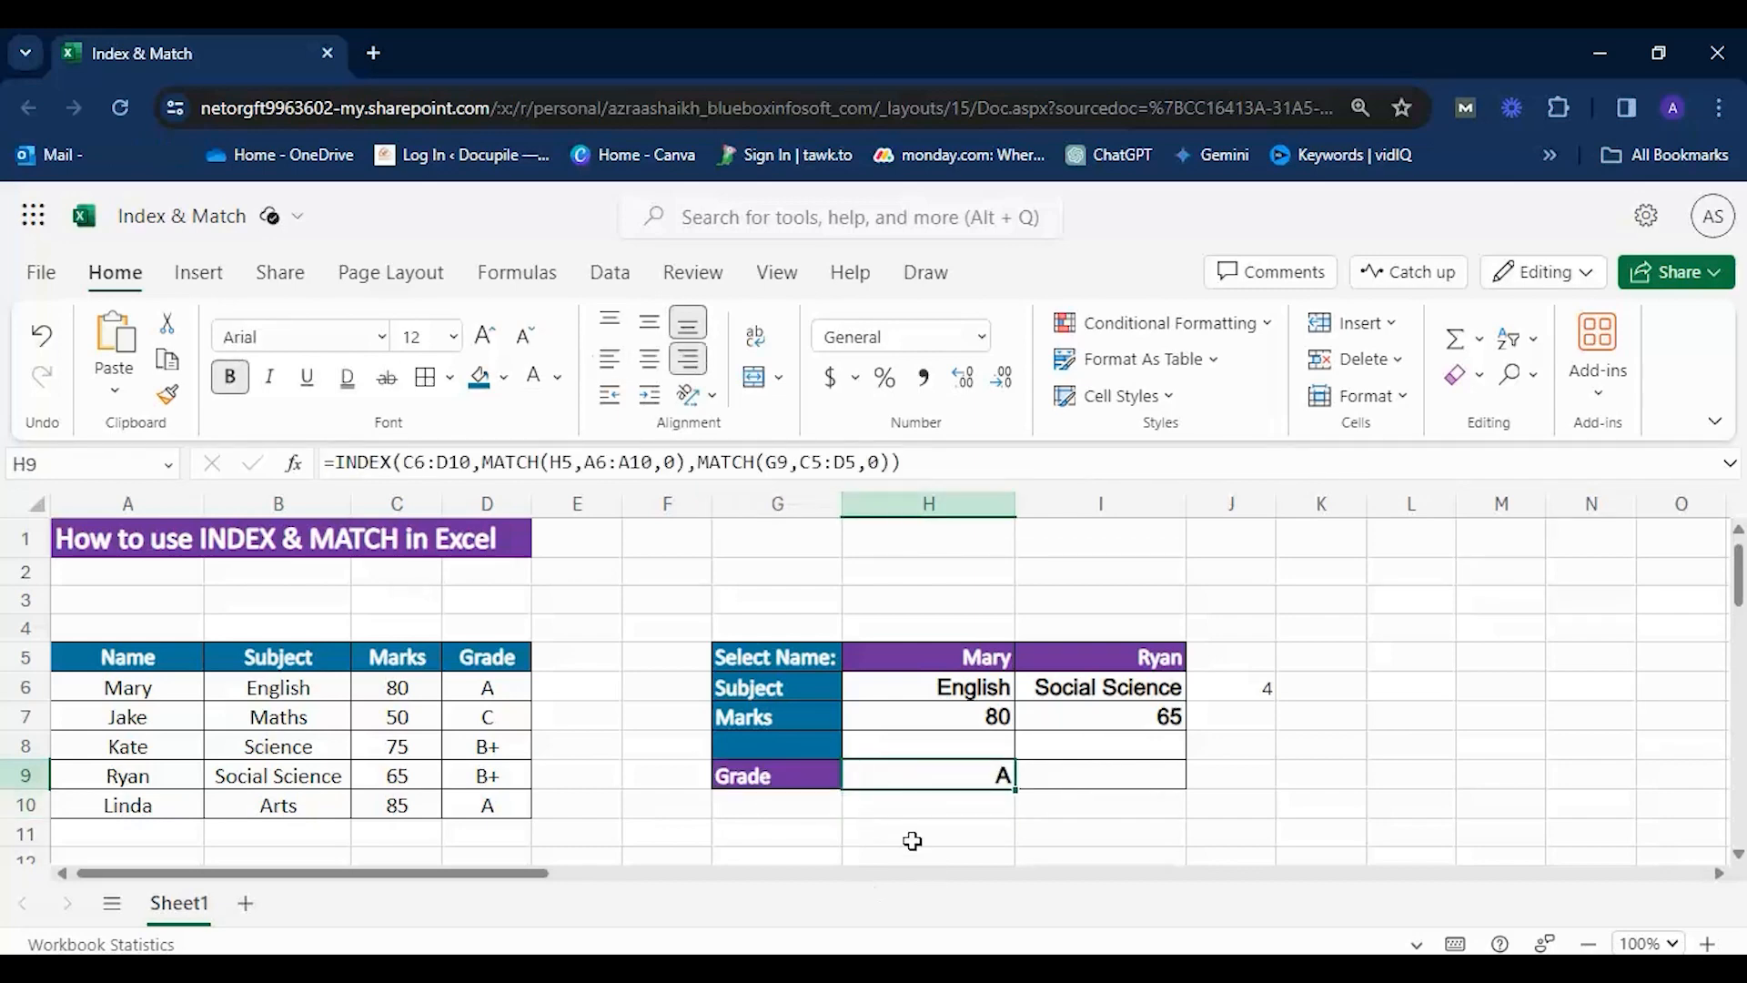
pyautogui.doubleClick(1040, 780)
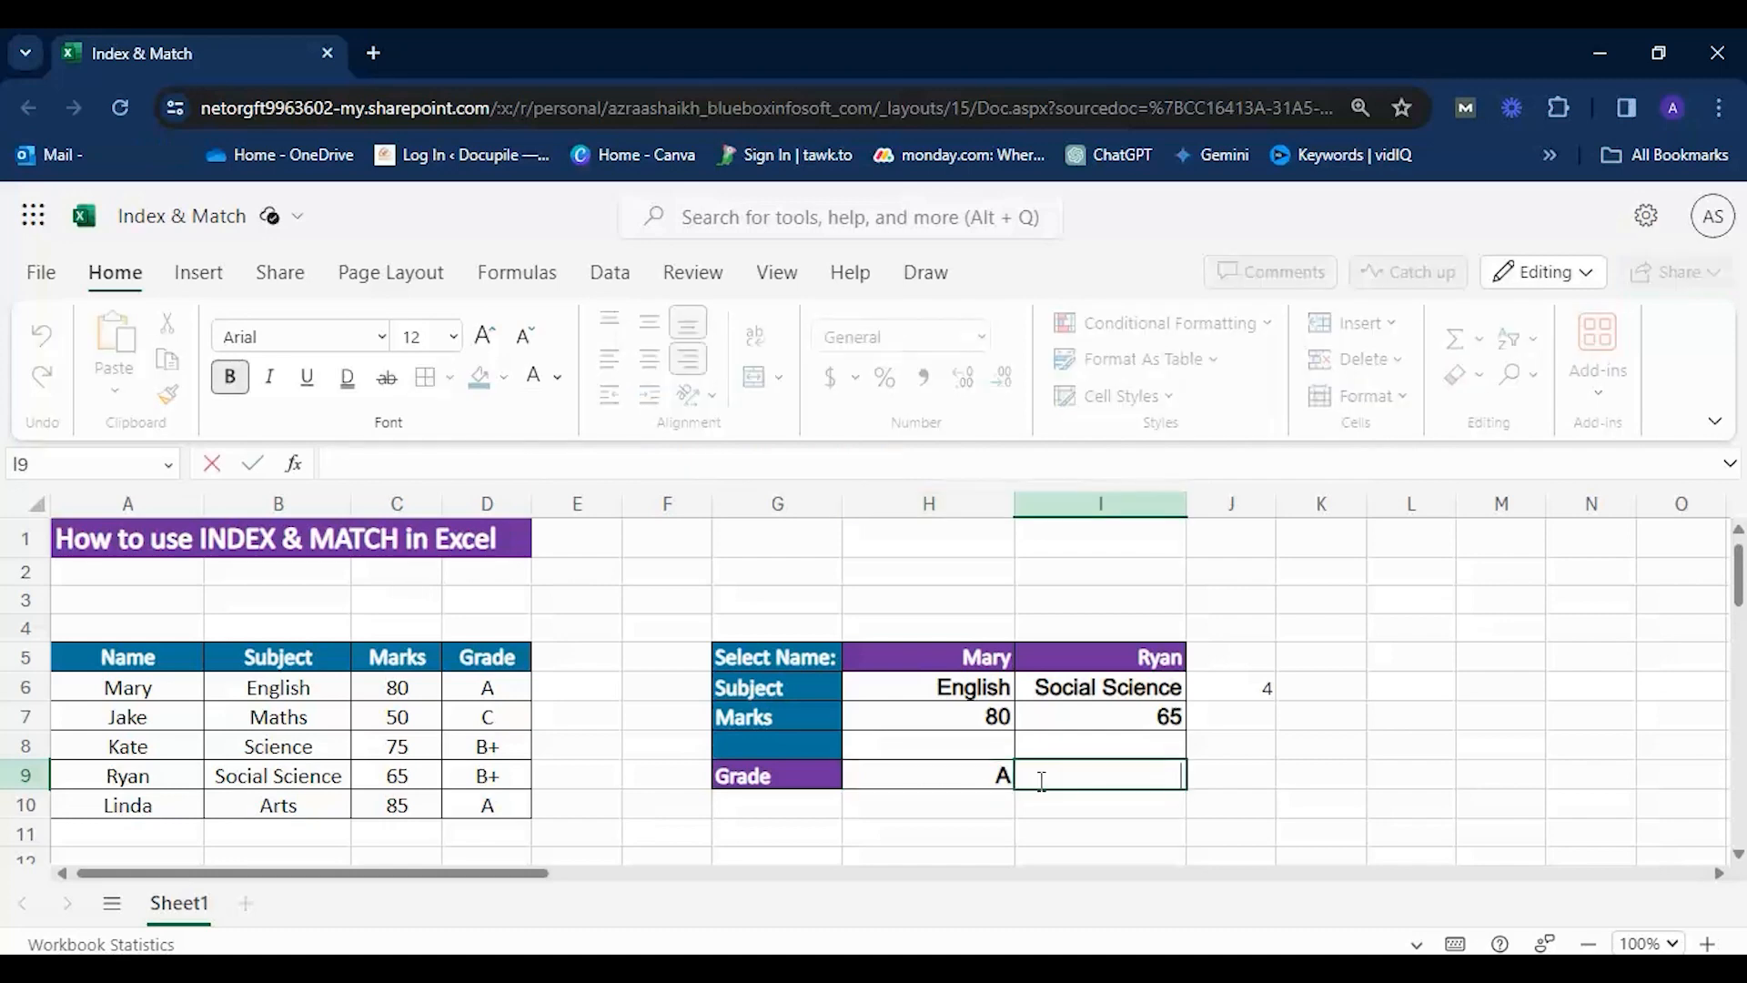
pyautogui.write('=inde')
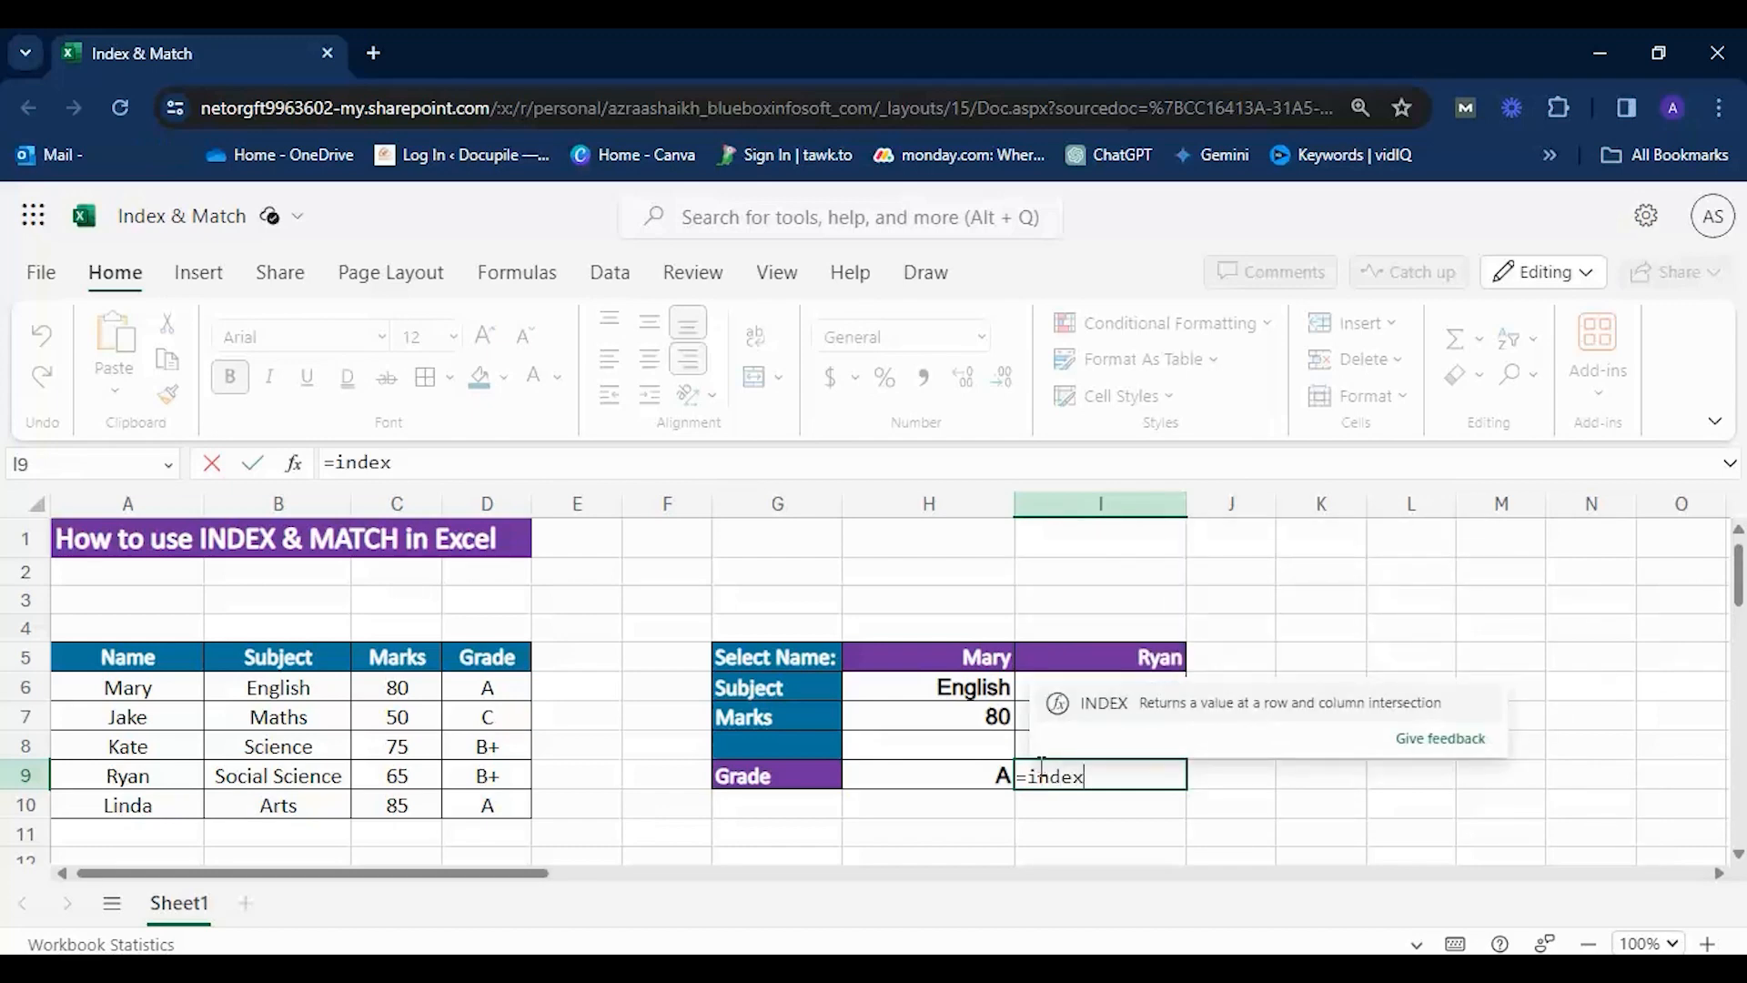
pyautogui.write('x')
pyautogui.press('Tab')
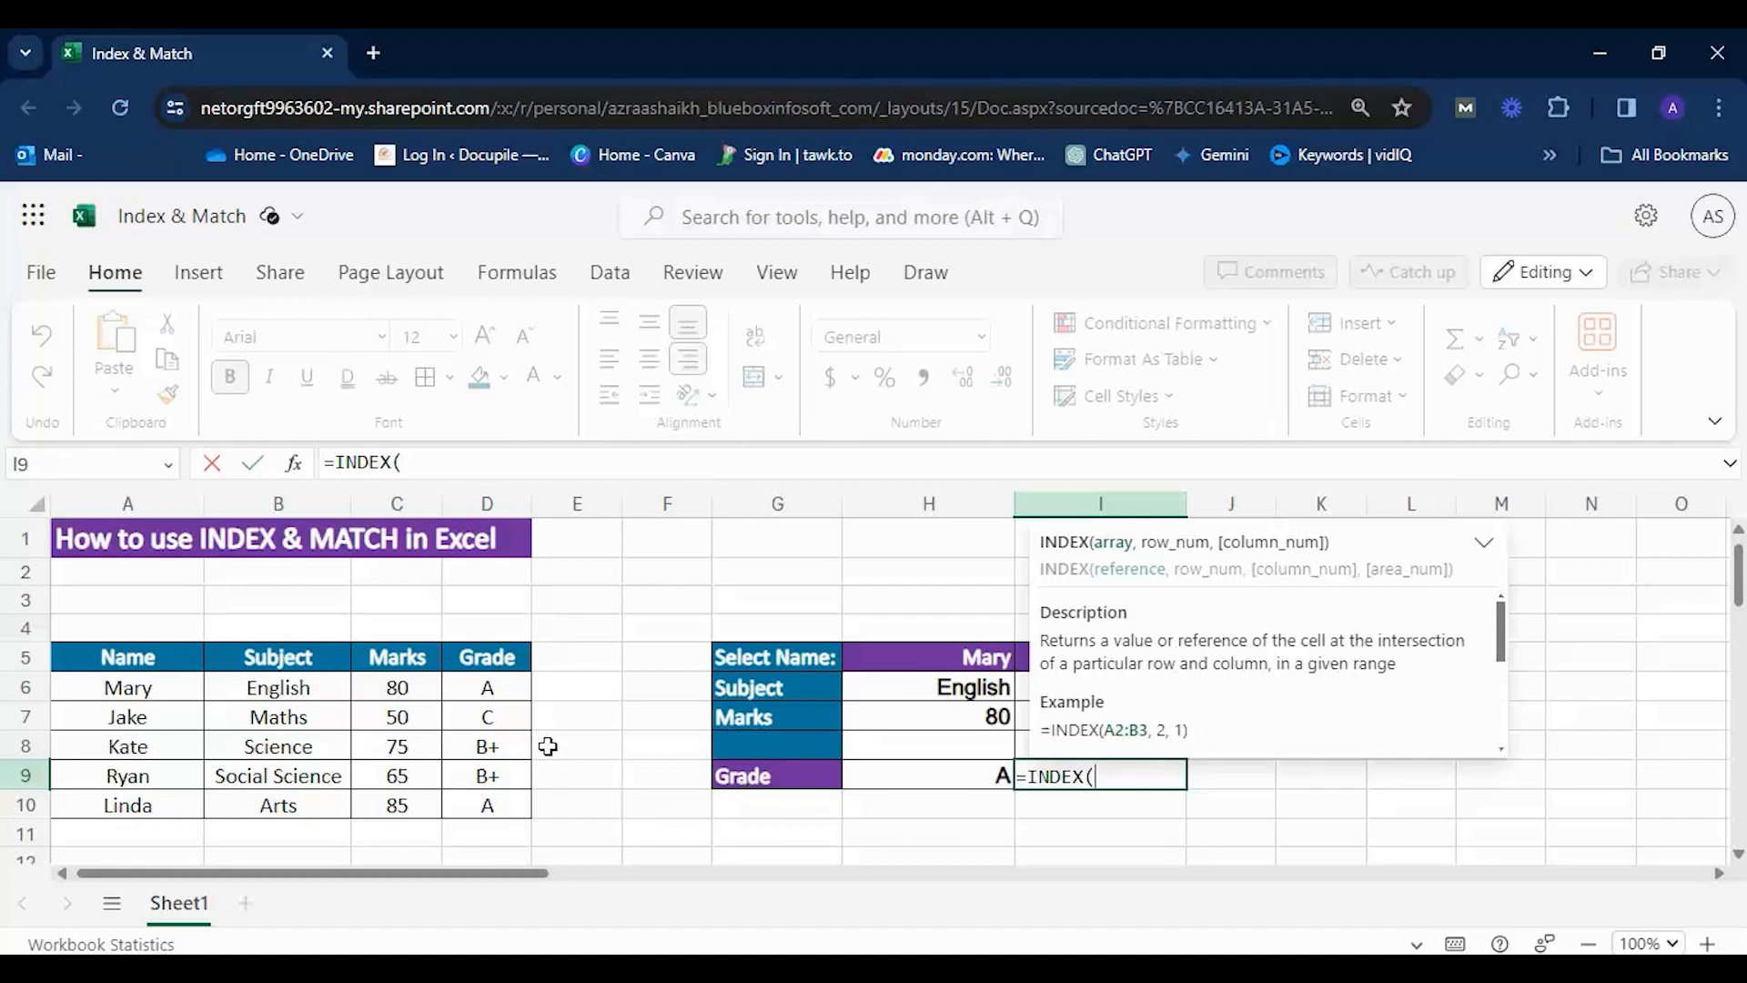
pyautogui.click(388, 691)
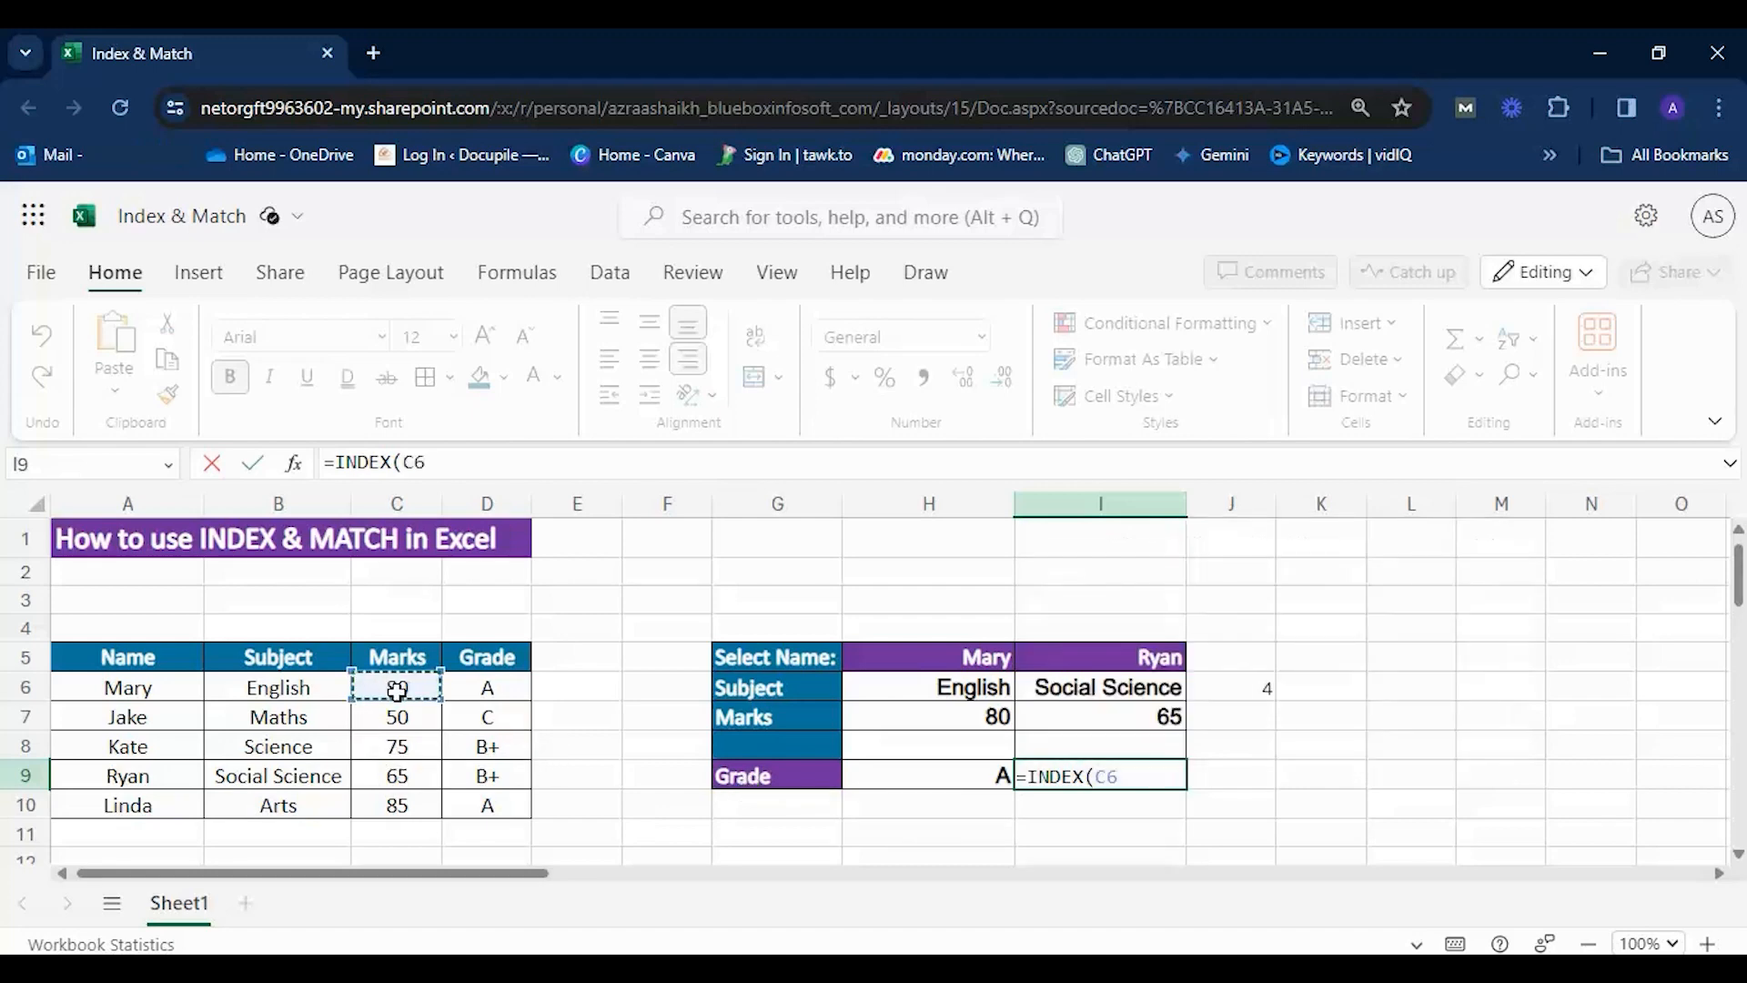
pyautogui.moveTo(433, 694); pyautogui.dragTo(445, 807)
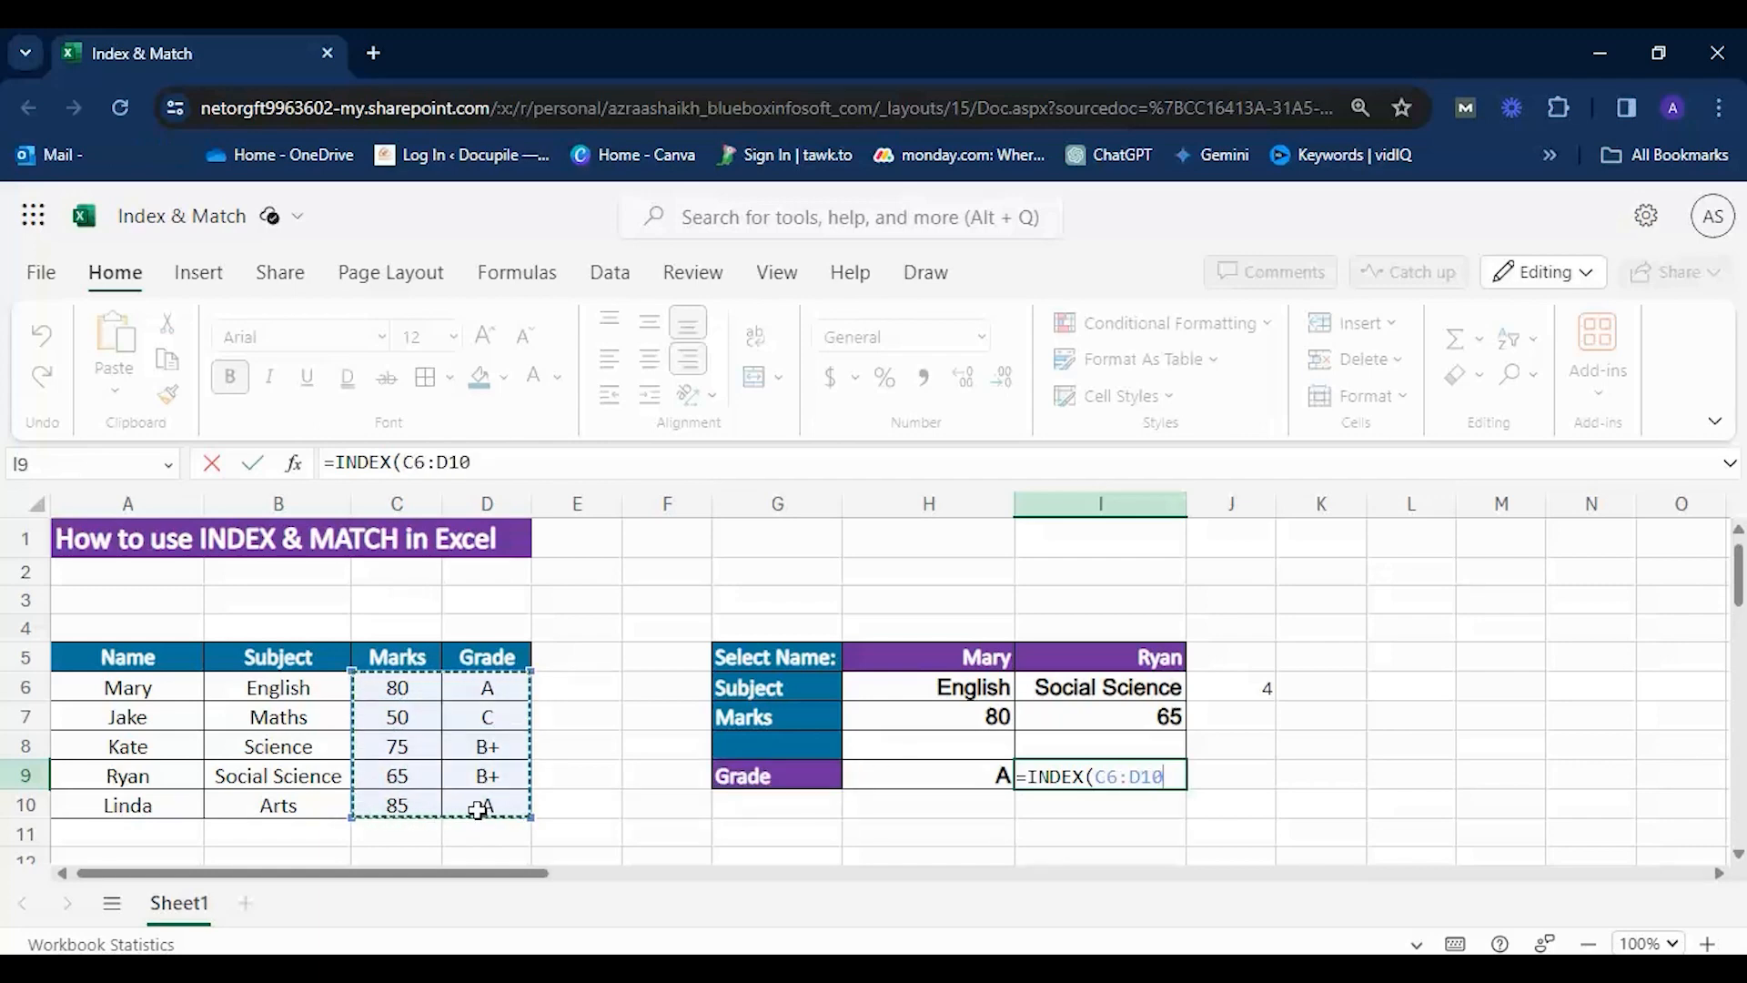
pyautogui.write(',')
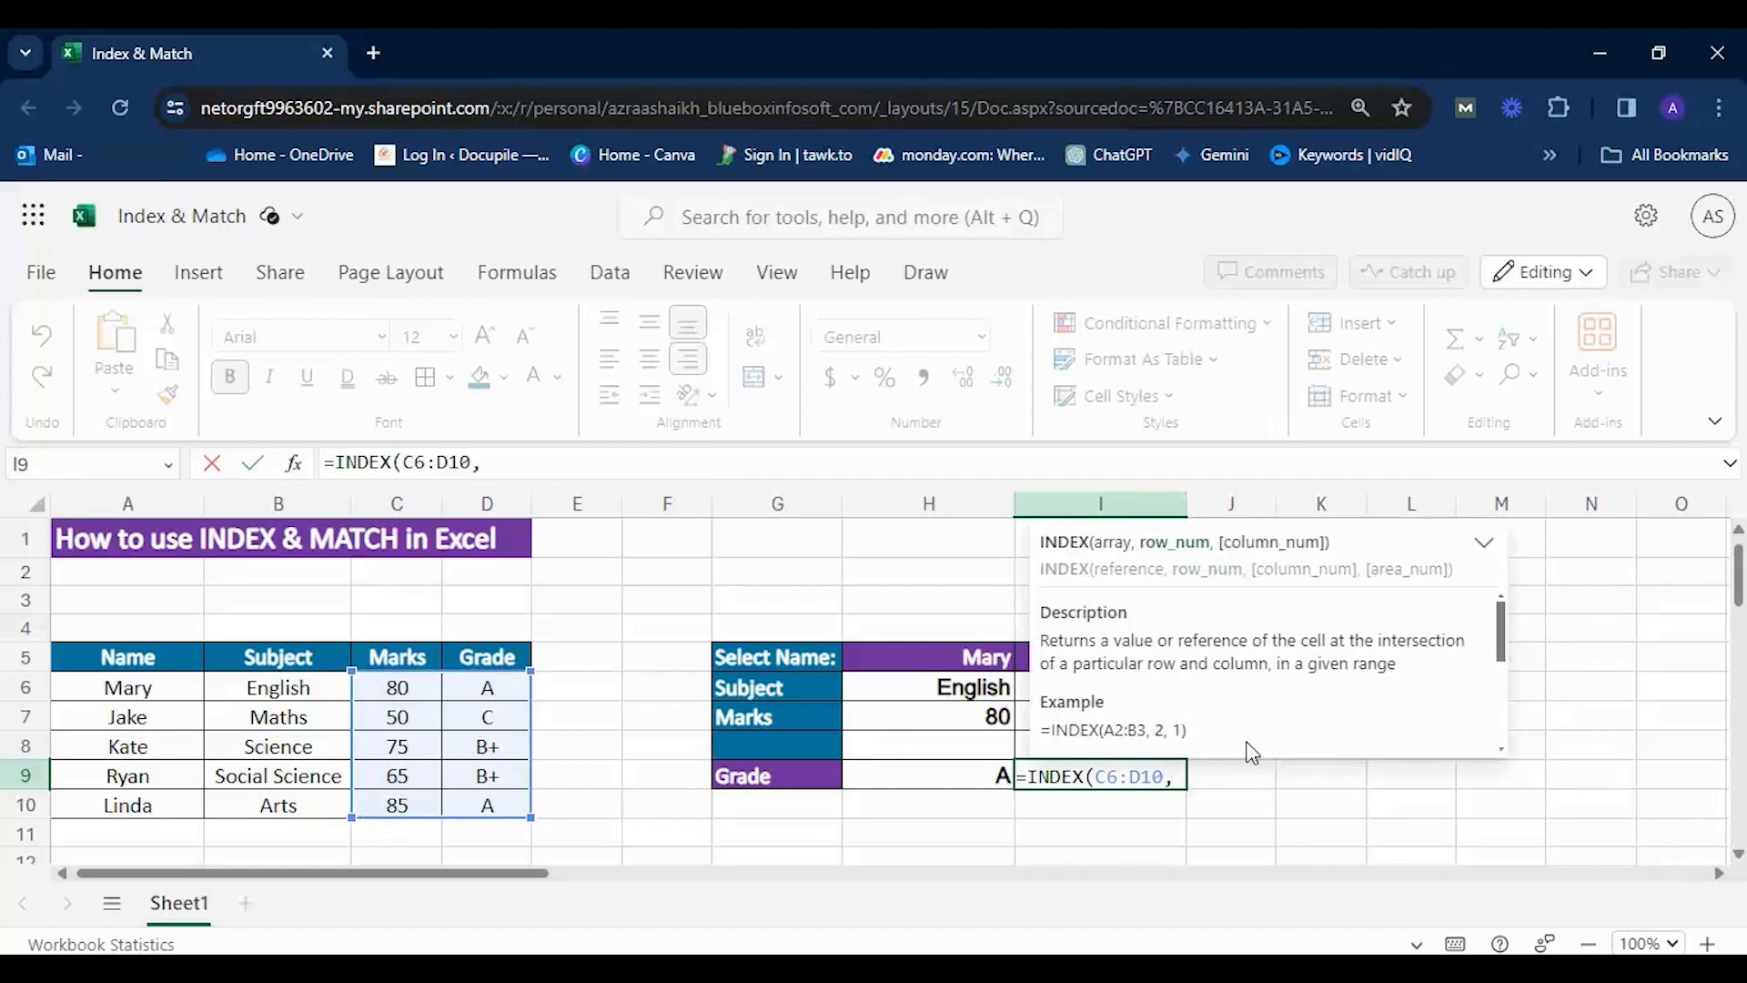
pyautogui.write('mat')
pyautogui.write('c')
# Start a MATCH function as the row number in the I9 formula, with A6:A10 as its lookup range.
pyautogui.press('BackSpace')
pyautogui.write('tch')
pyautogui.press('Tab')
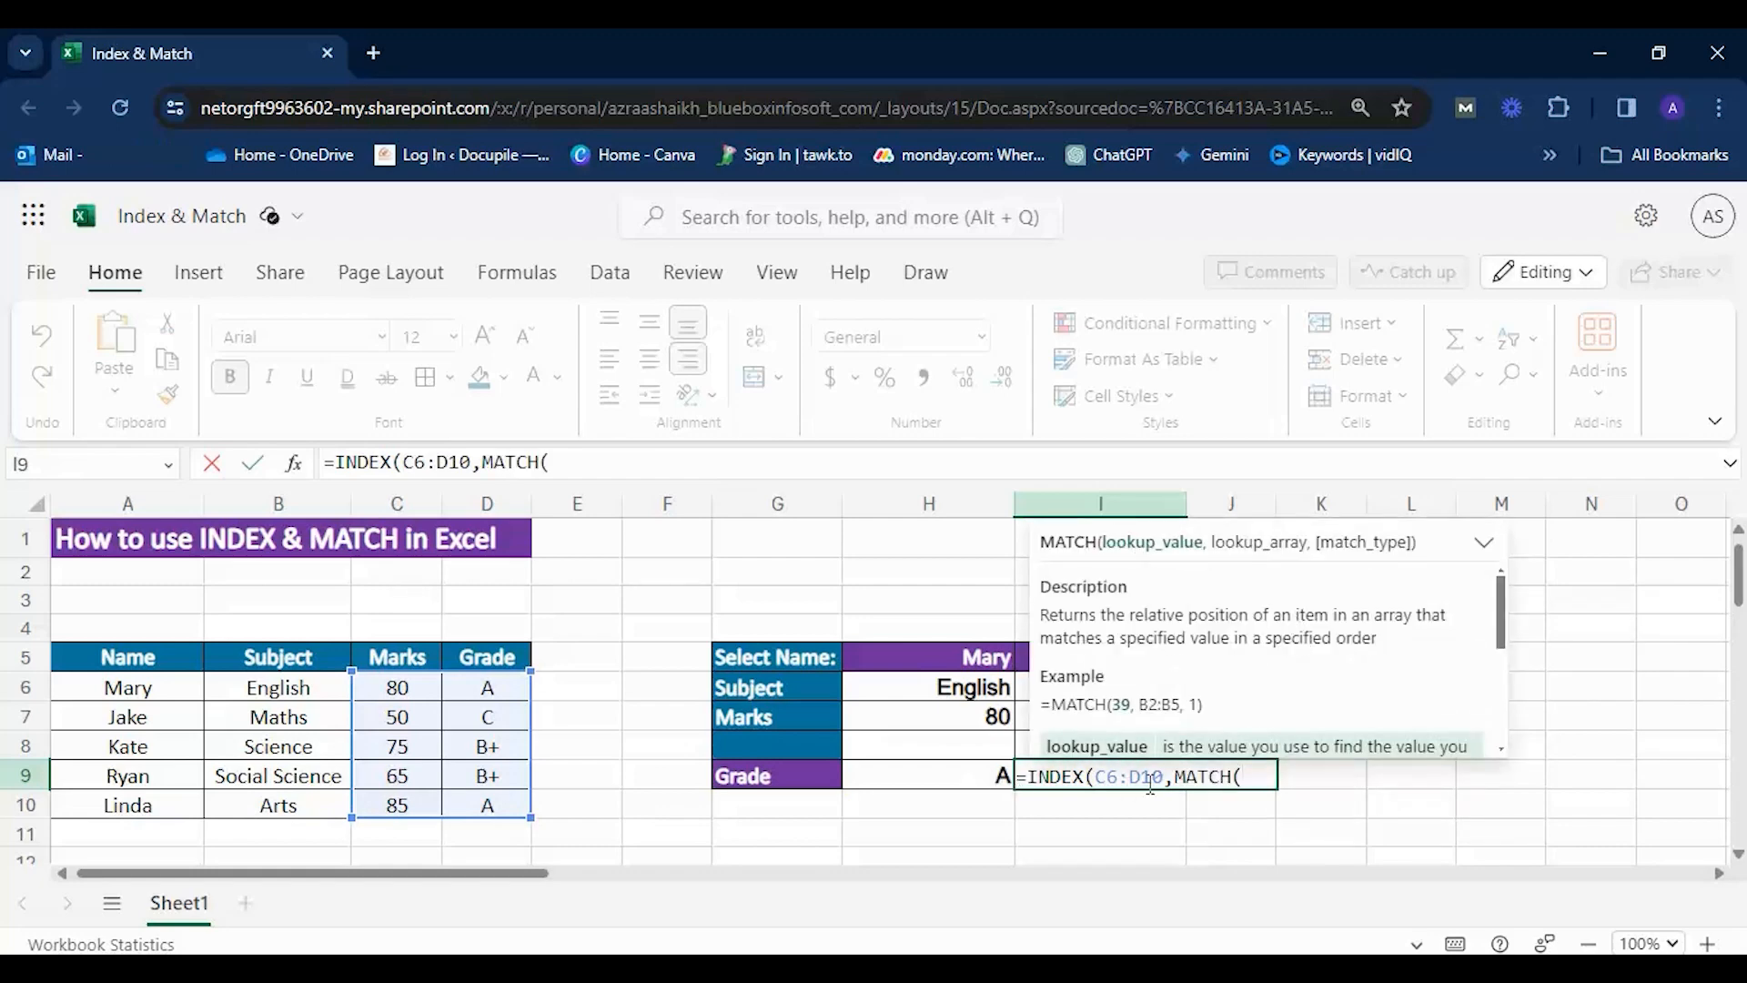
pyautogui.click(1018, 656)
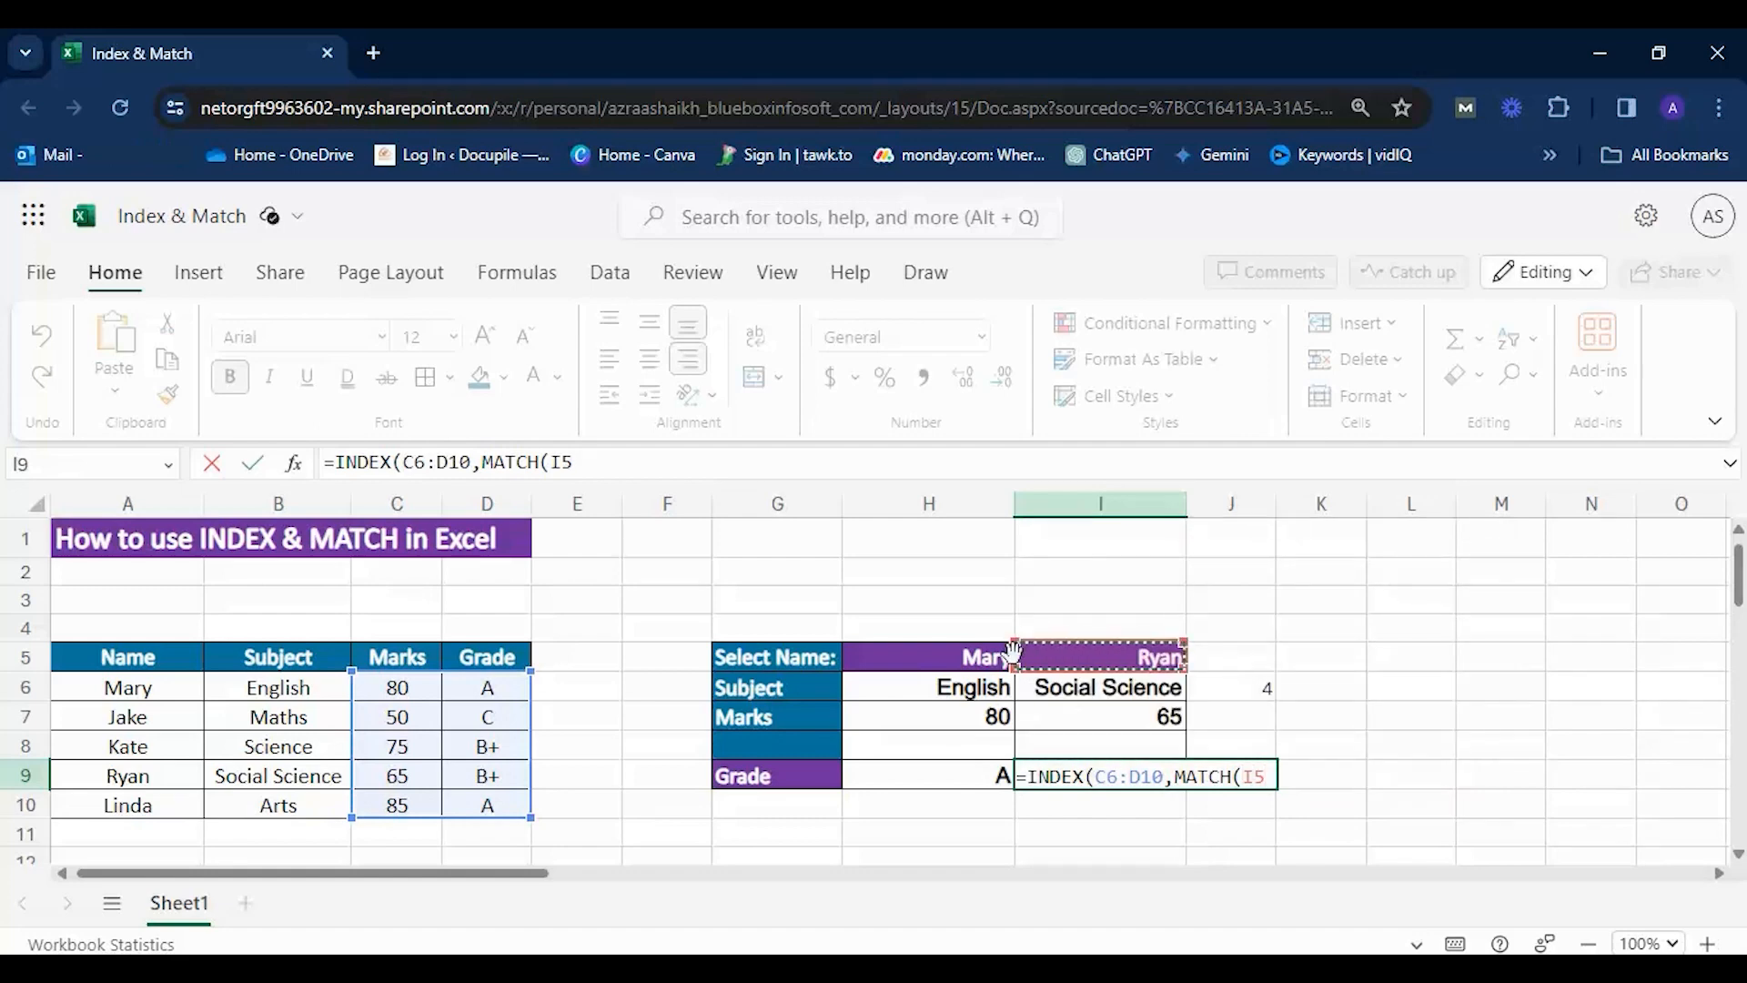
pyautogui.moveTo(143, 692); pyautogui.dragTo(132, 801)
pyautogui.write(',')
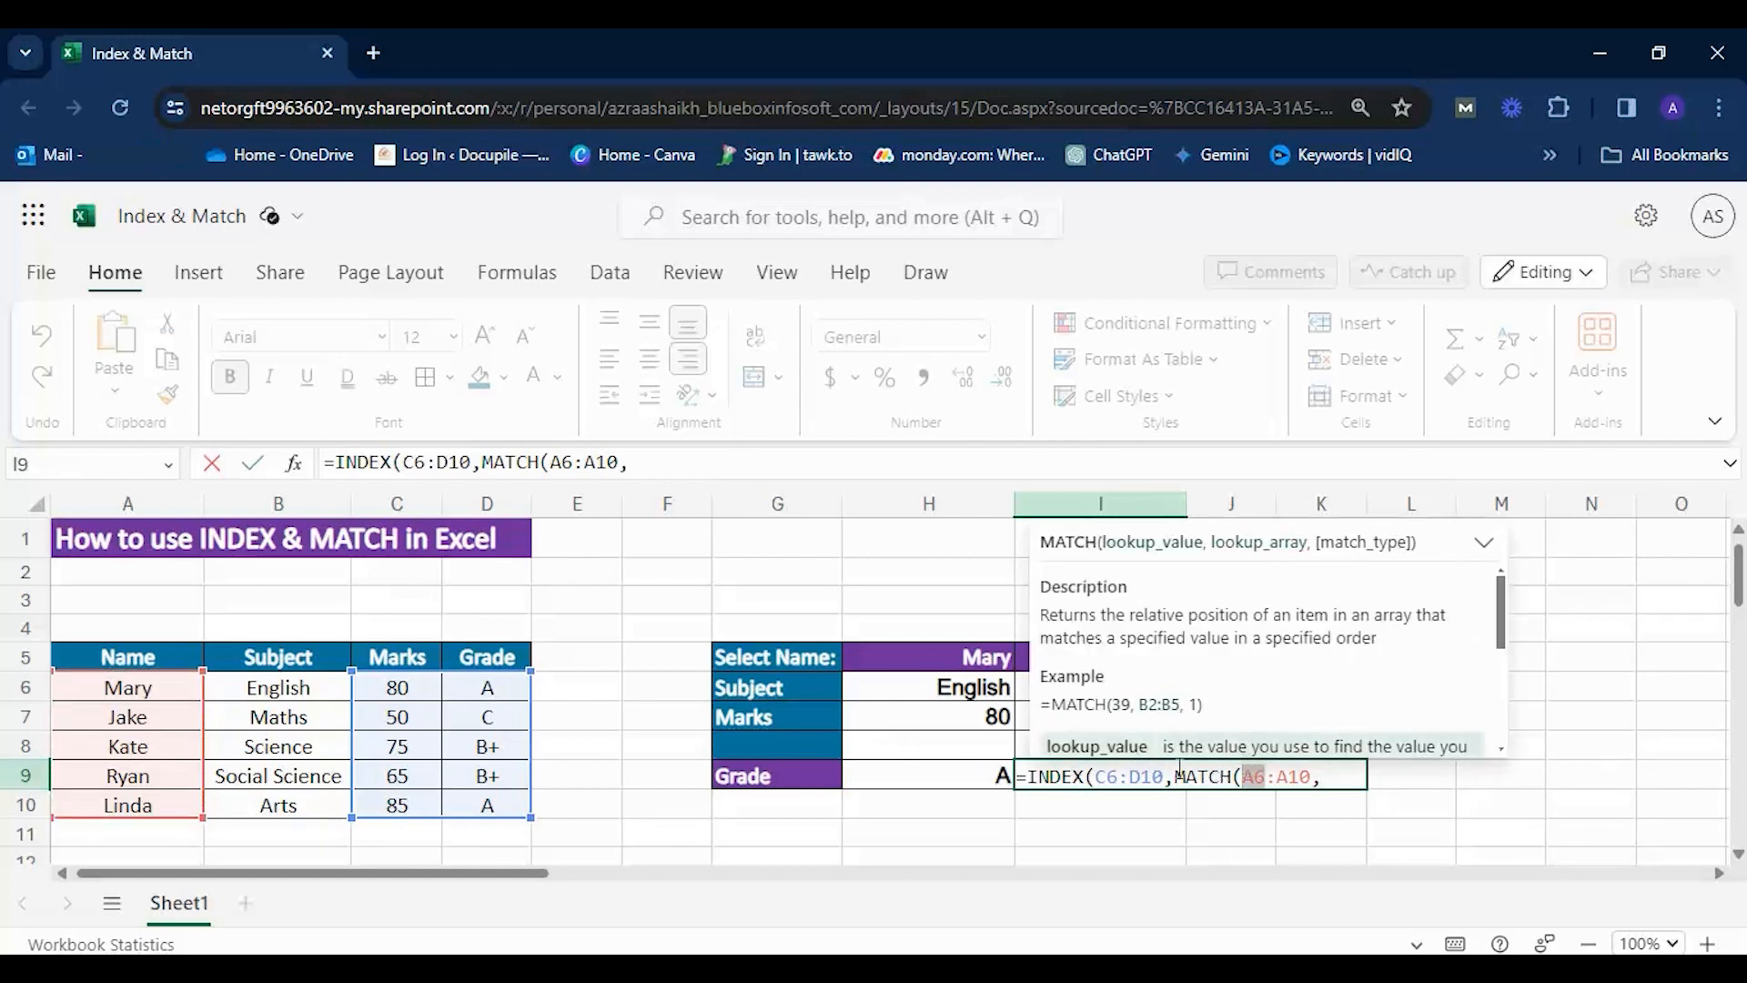
# Insert I5 as the lookup value before A6:A10 and close the row MATCH in I9 with match type 0.
pyautogui.click(1242, 776)
pyautogui.click(1077, 664)
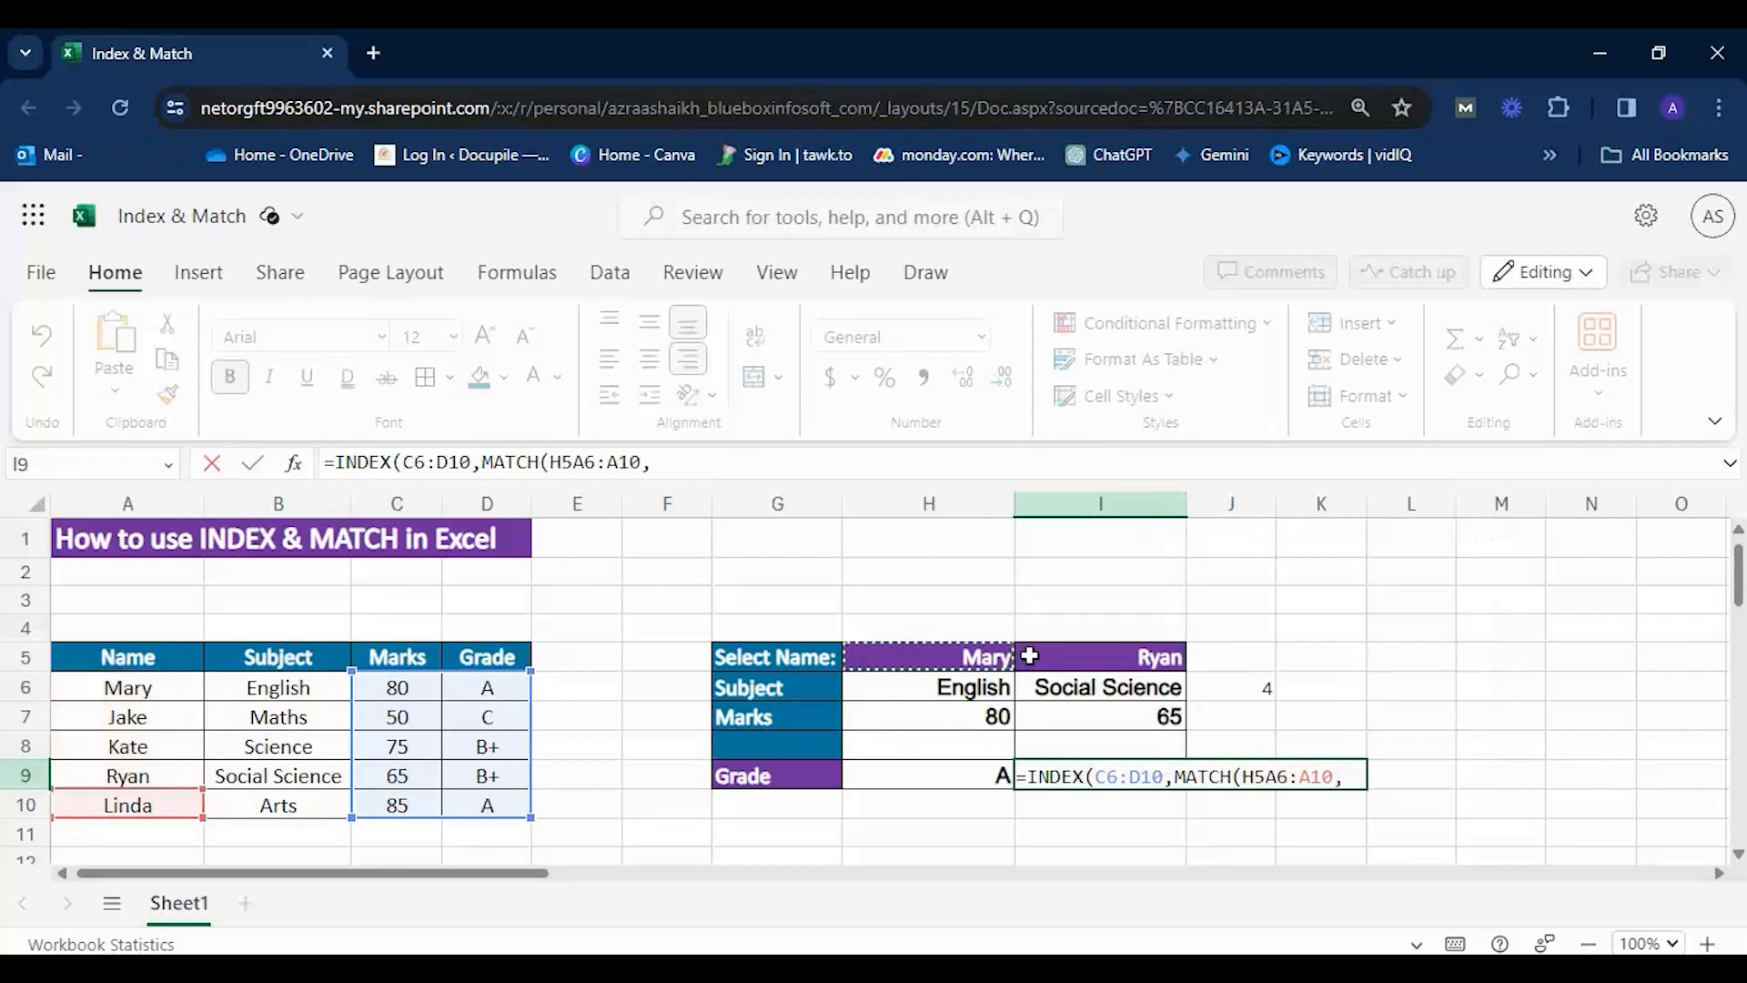
pyautogui.write(',')
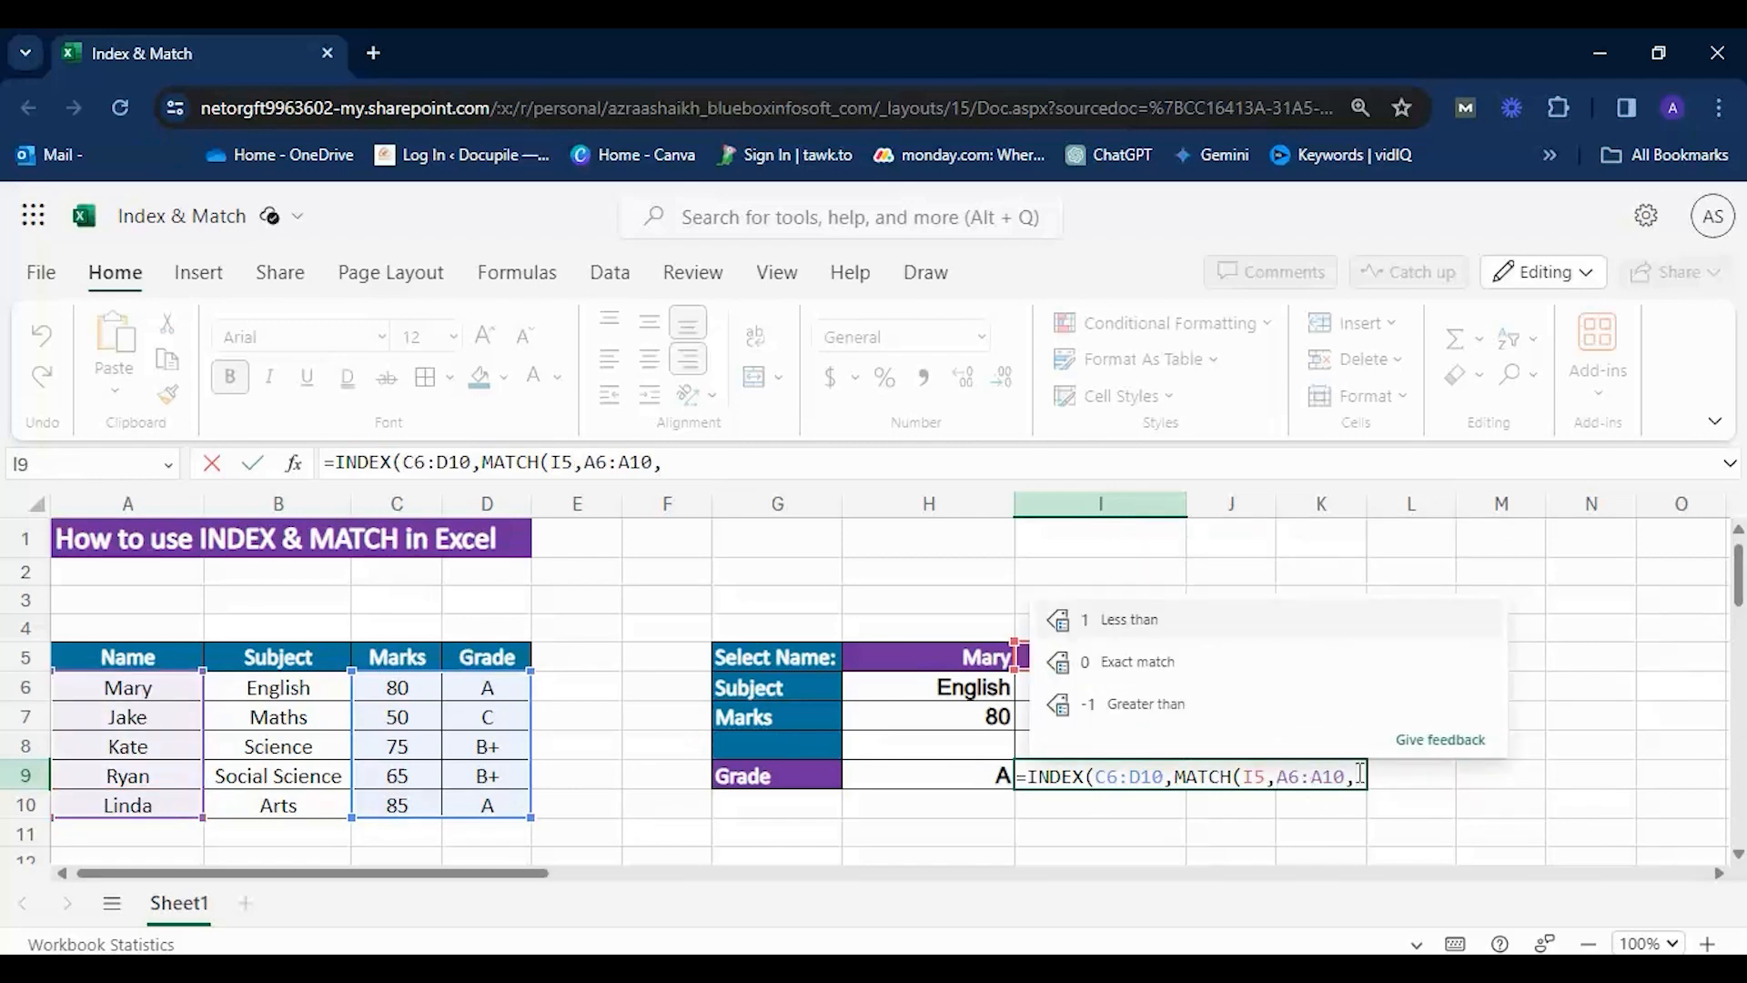
pyautogui.write('0)')
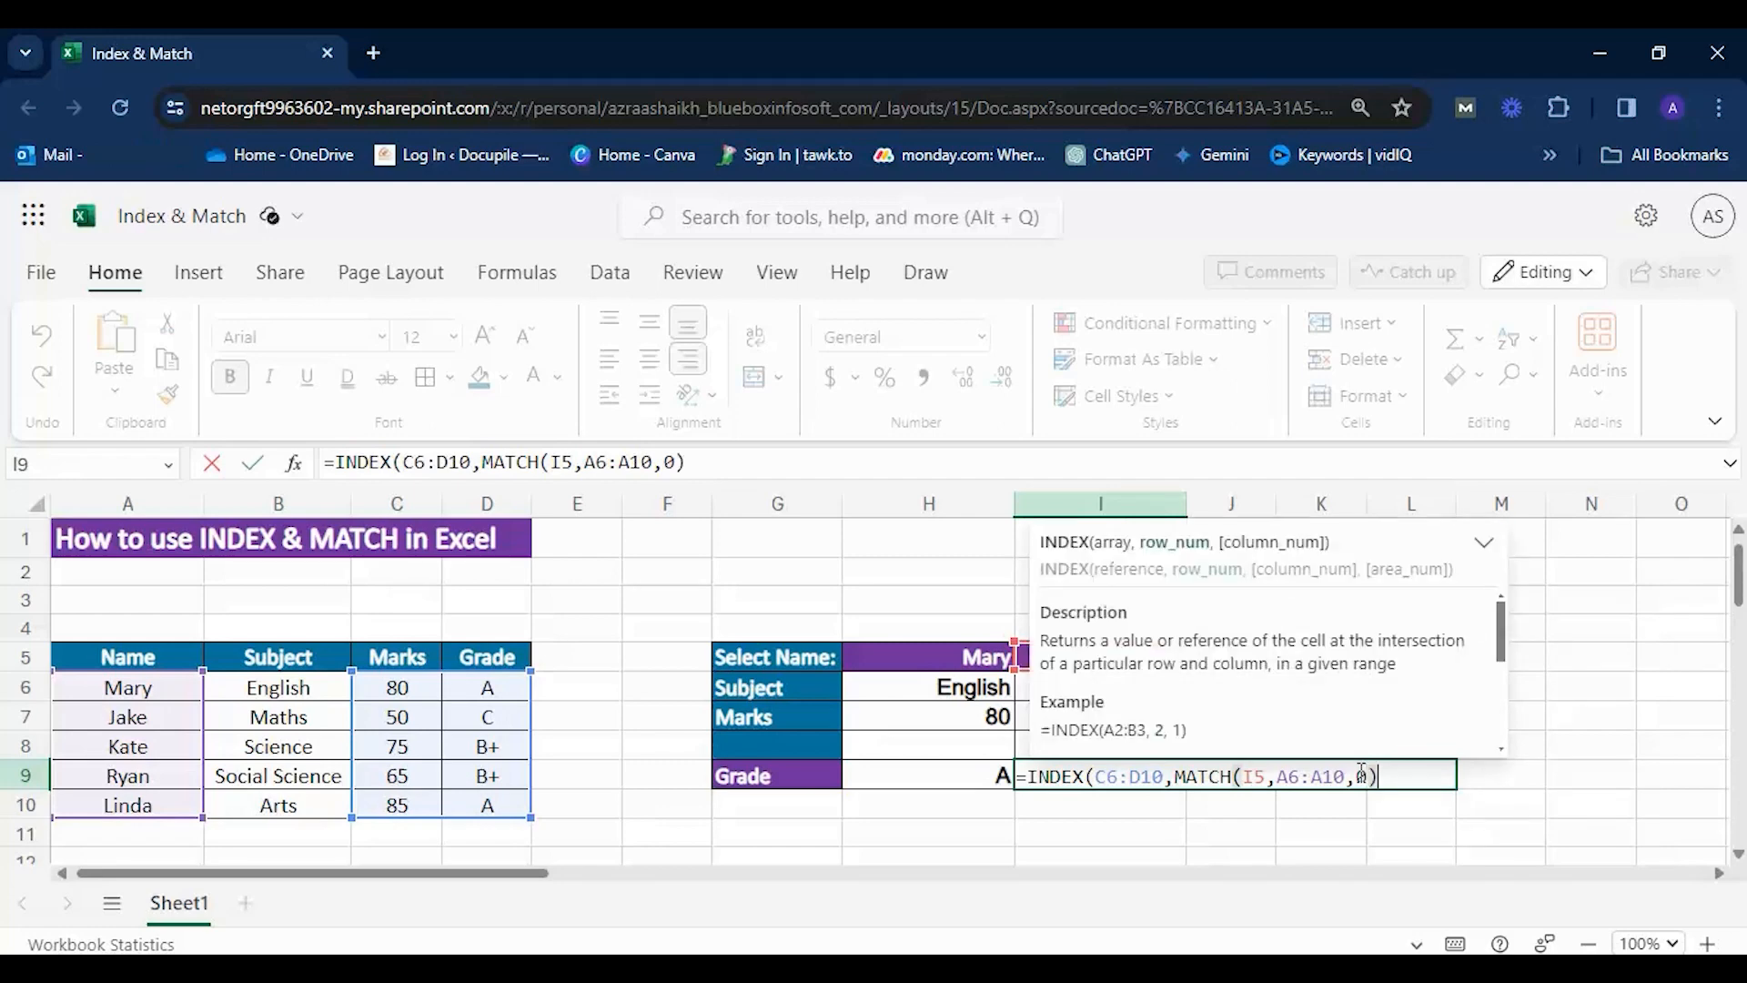
pyautogui.write(',')
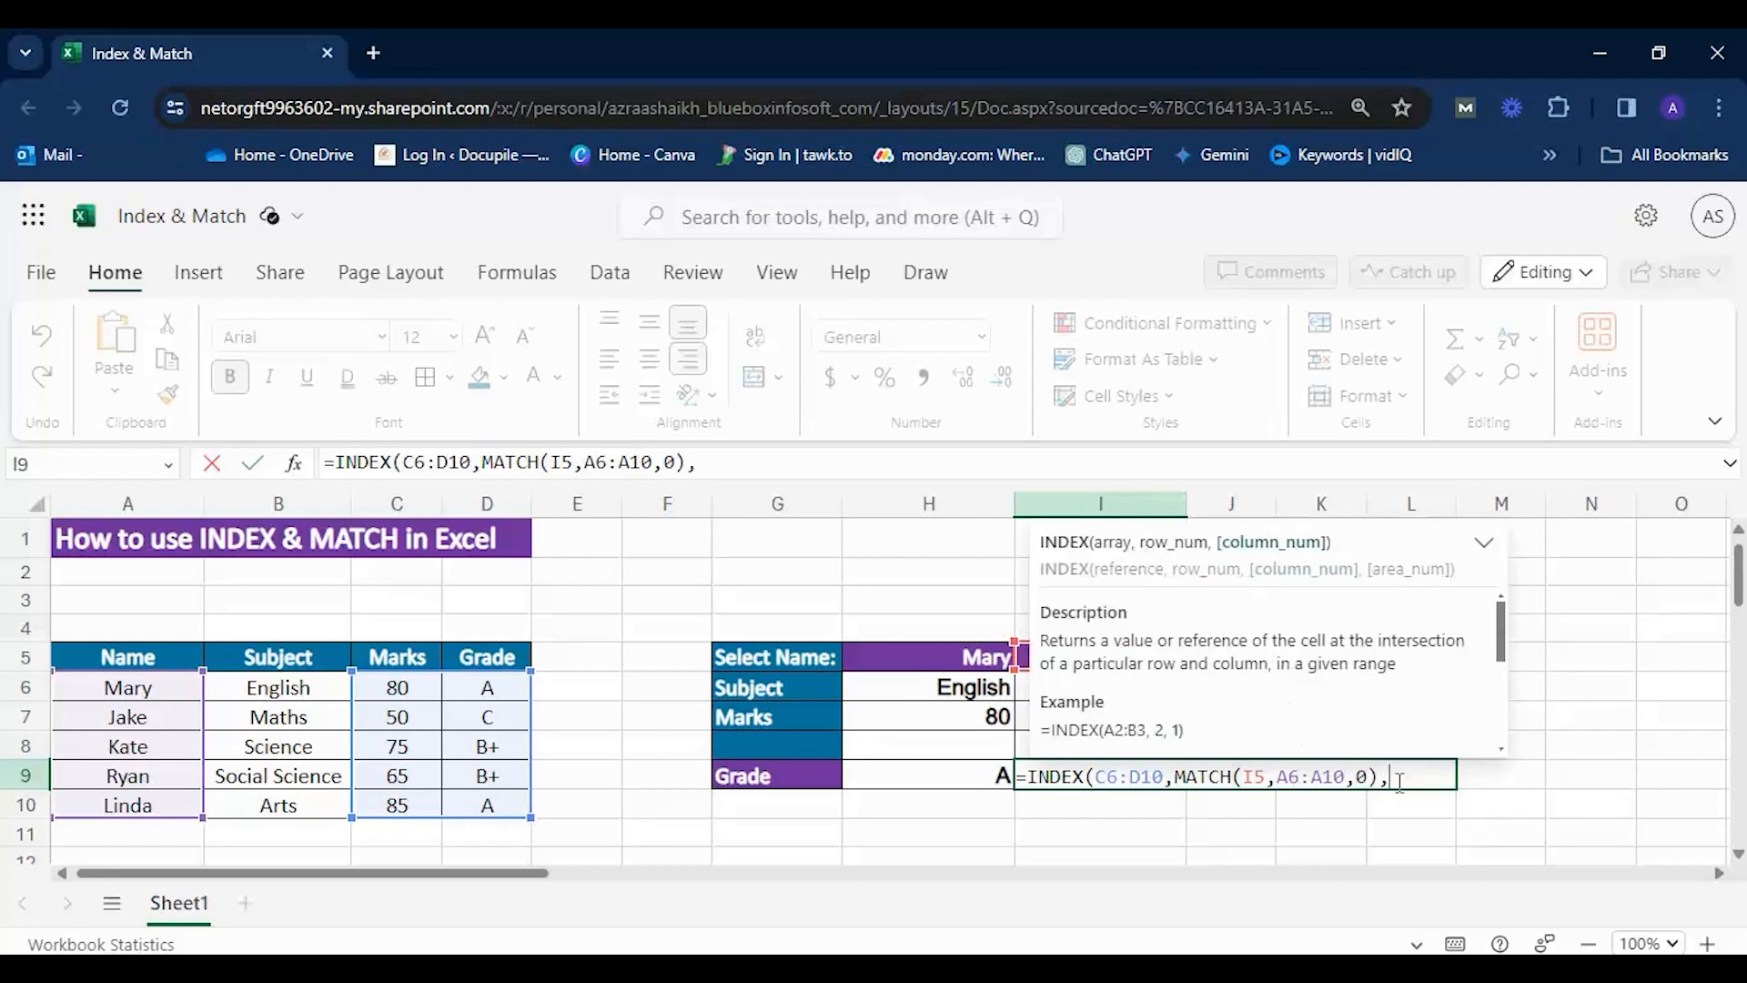
pyautogui.moveTo(1379, 776); pyautogui.dragTo(1171, 780)
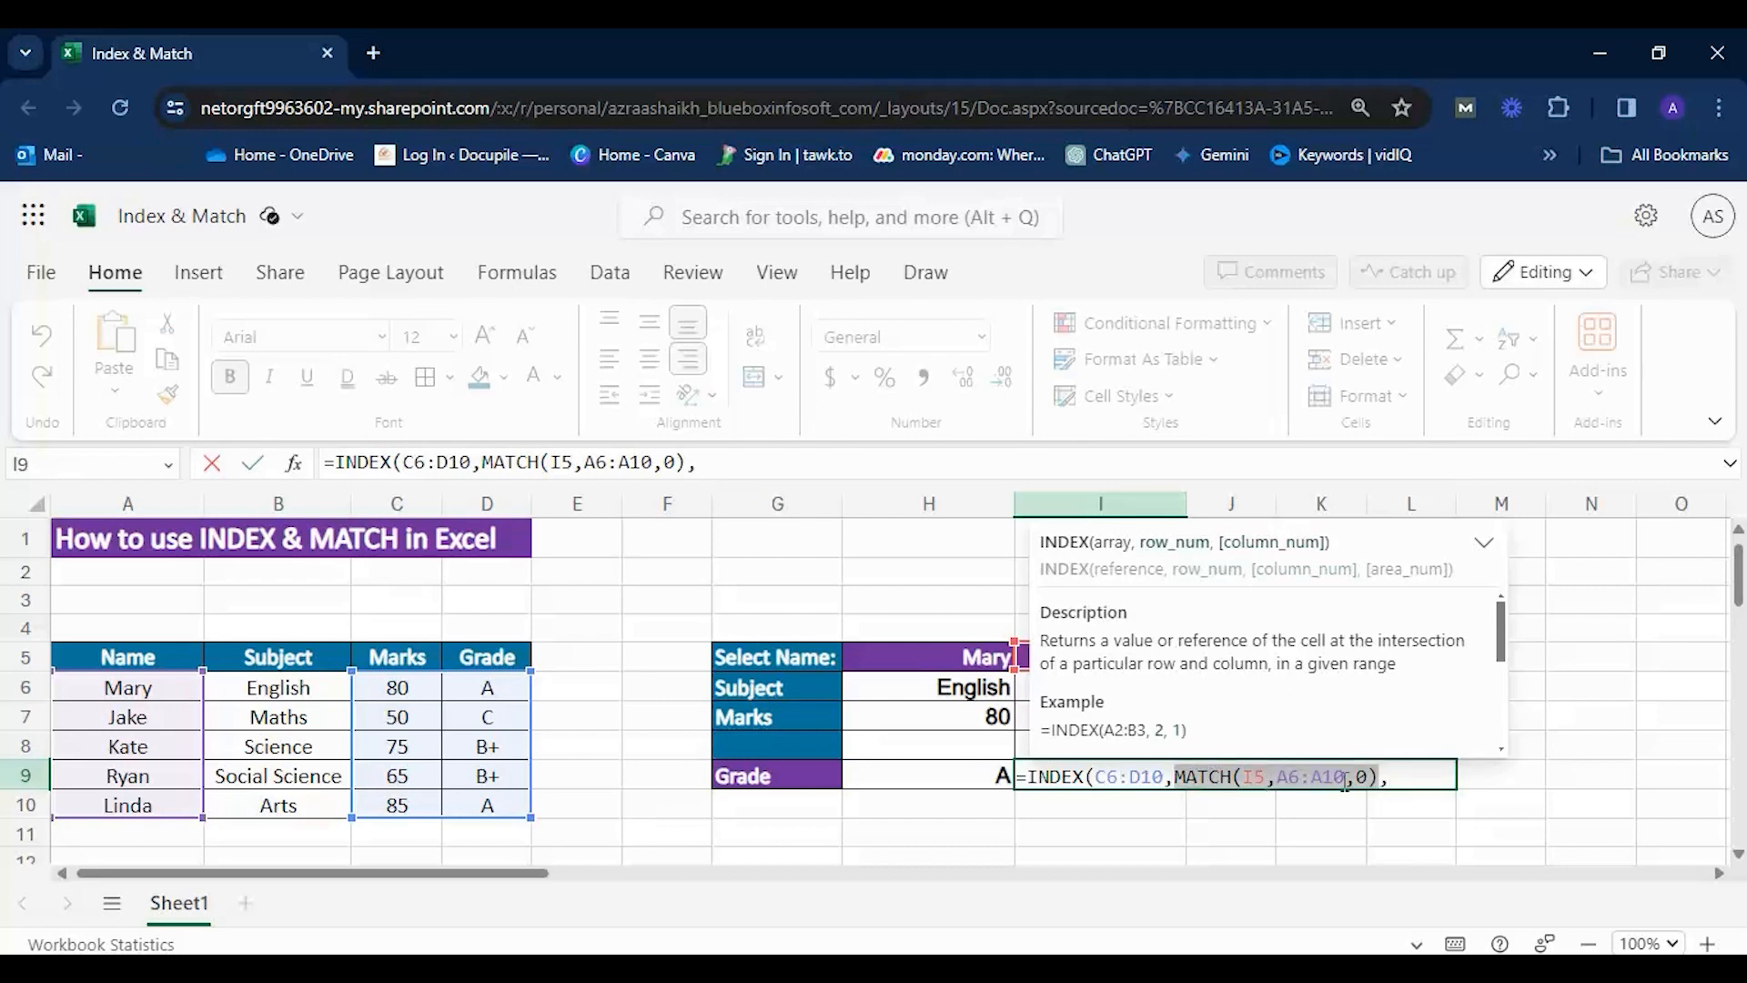
pyautogui.moveTo(1376, 783); pyautogui.dragTo(1092, 780)
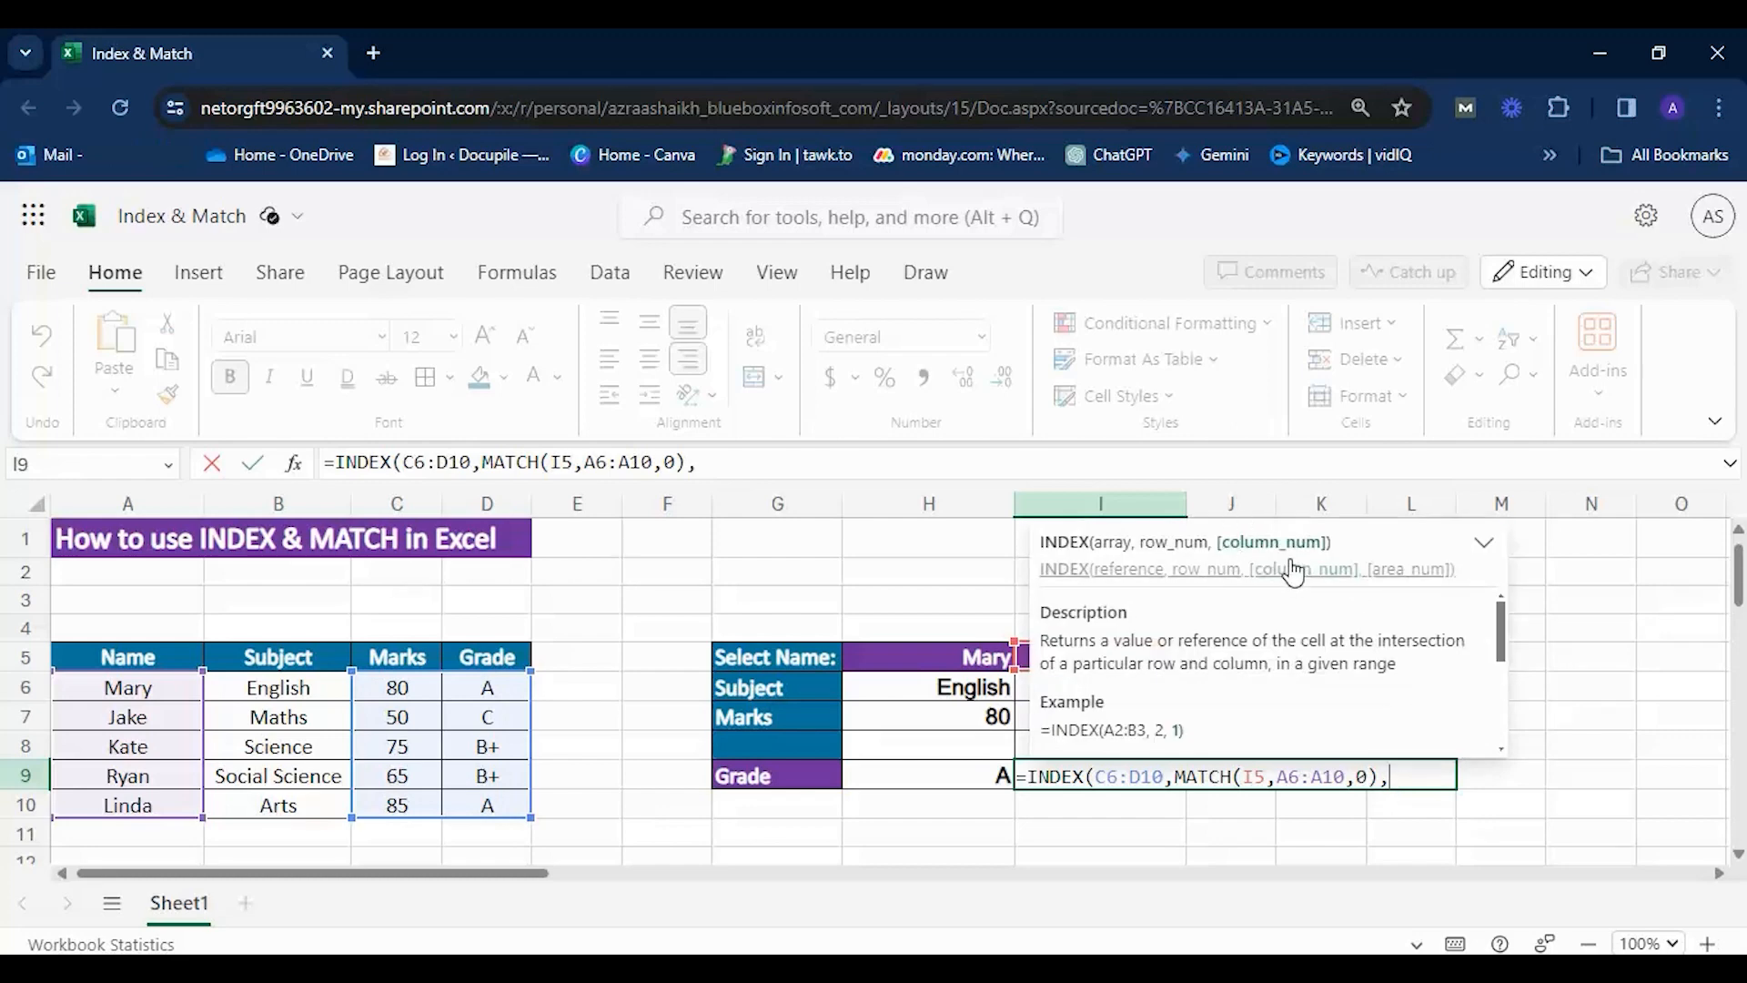
# Add a second MATCH as the column number in the I9 formula, with G9 as its lookup value.
pyautogui.write('match')
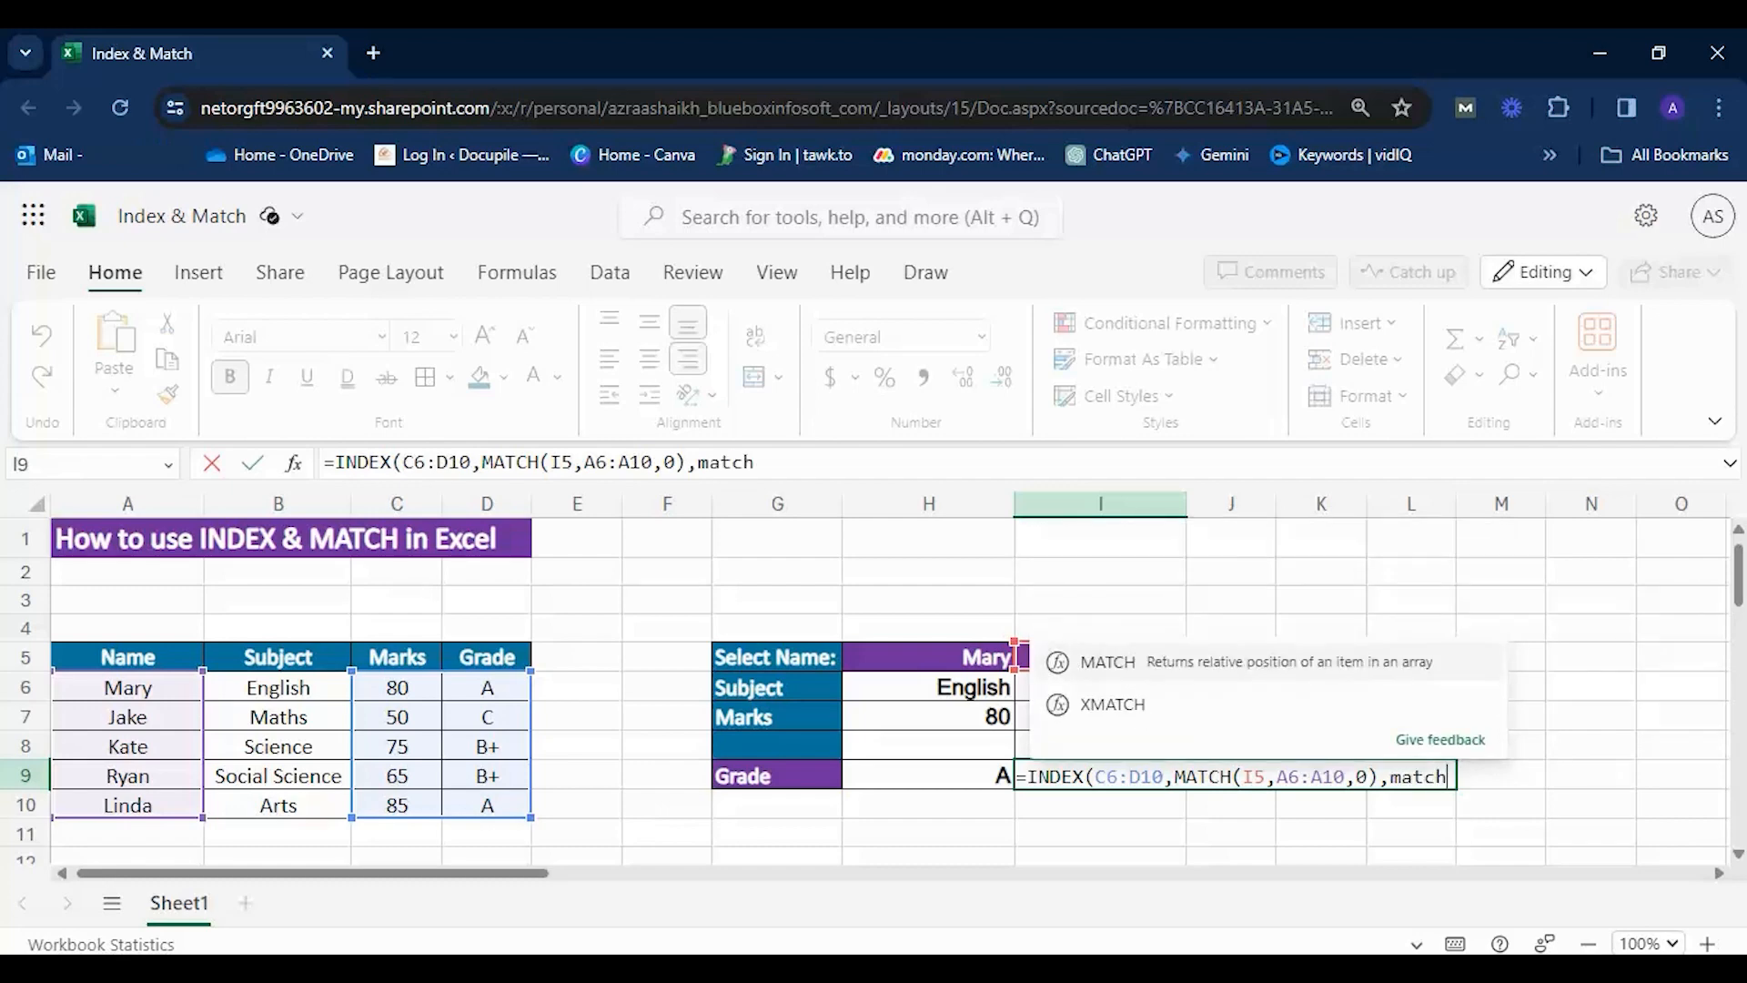
pyautogui.write('(')
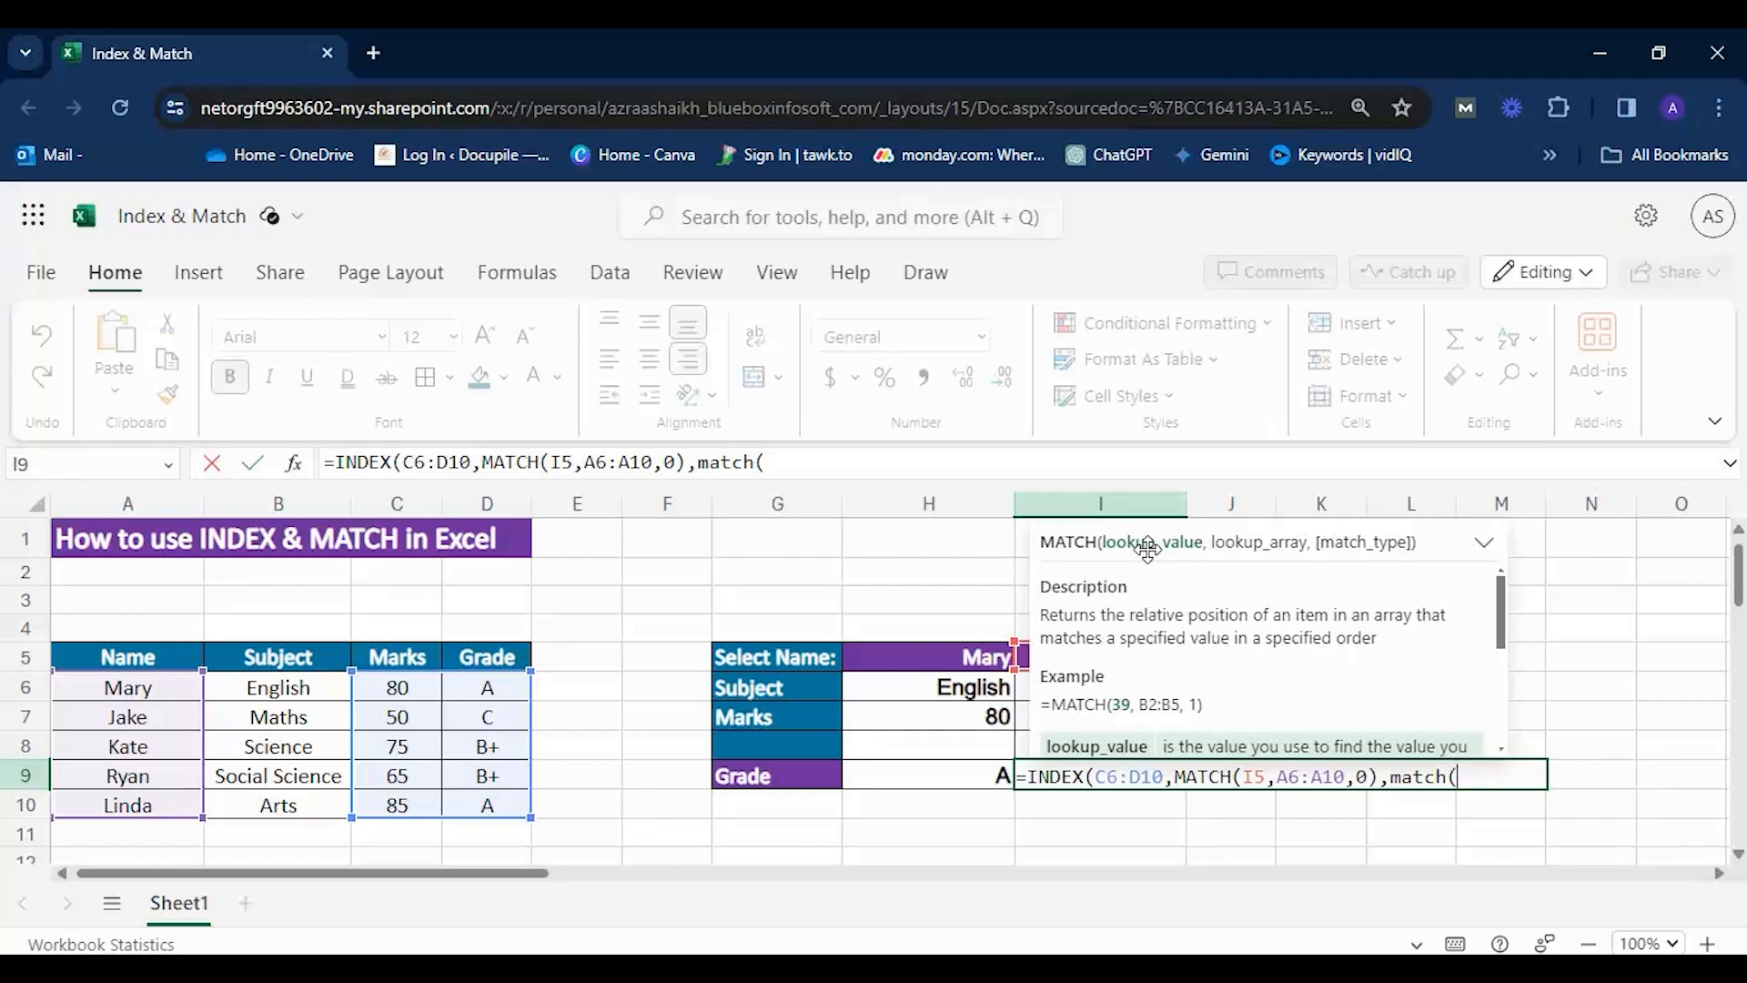
pyautogui.press('Escape')
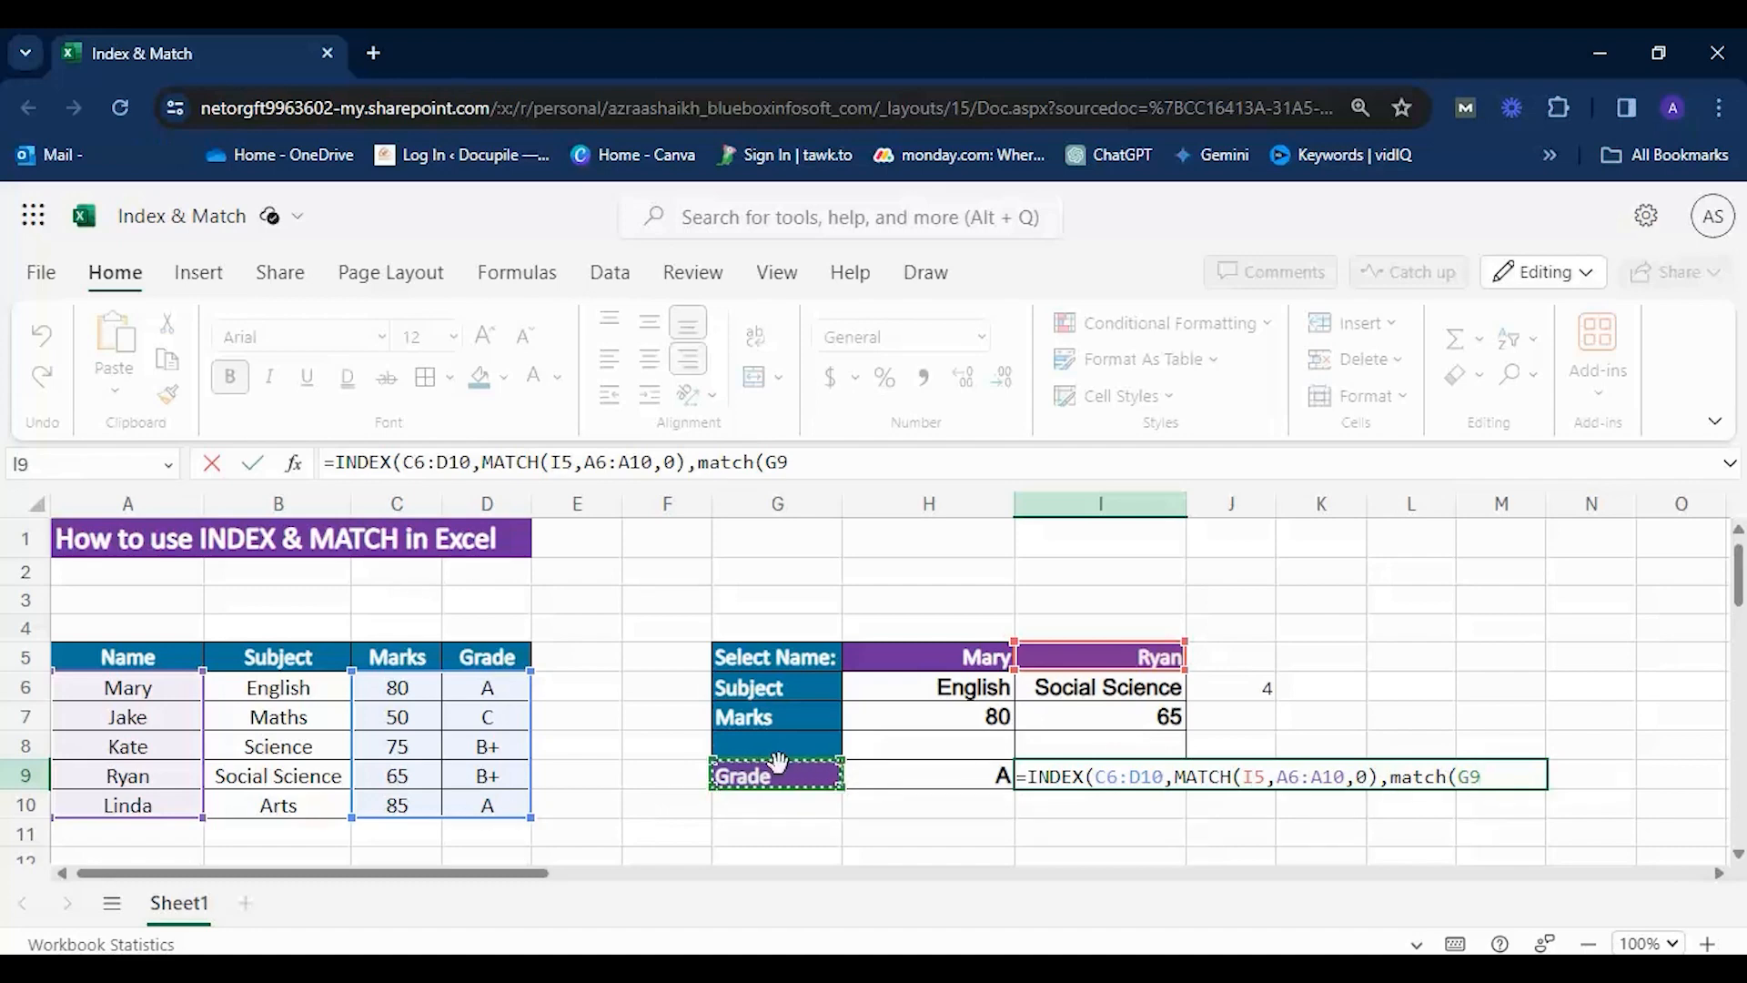
pyautogui.write(',')
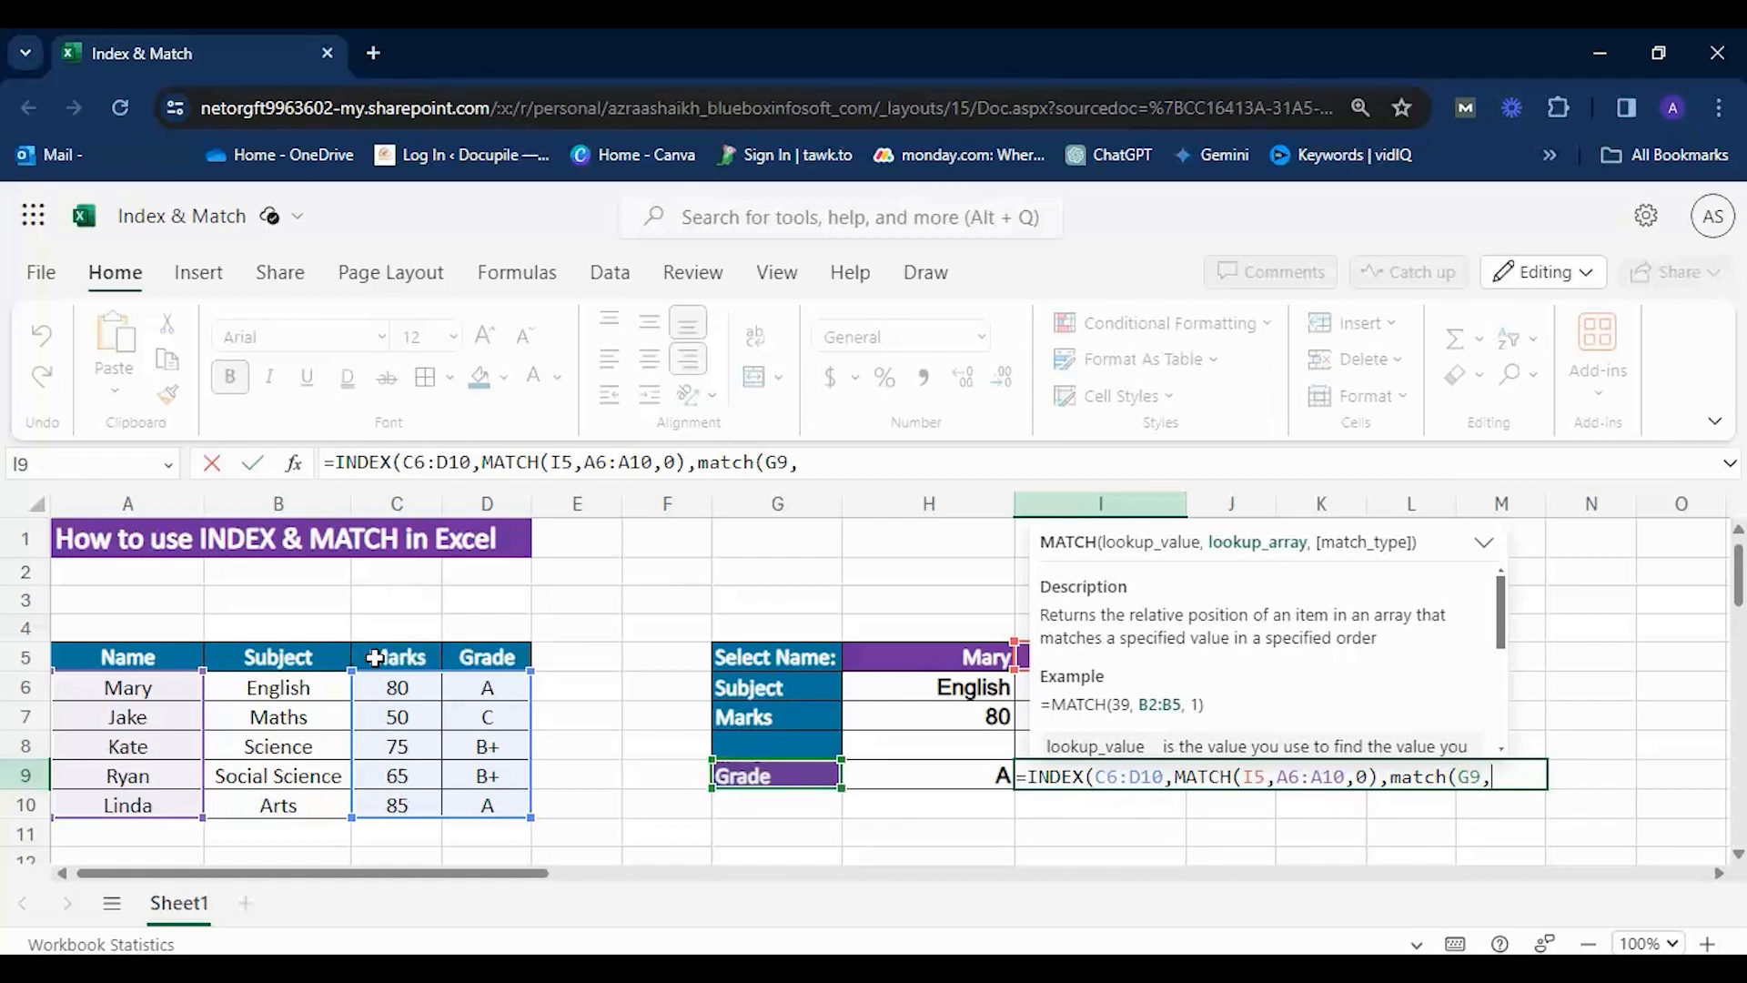
# Complete the column MATCH with C5:D5 and match type 0, close the INDEX formula and enter it in I9.
pyautogui.moveTo(375, 653); pyautogui.dragTo(470, 657)
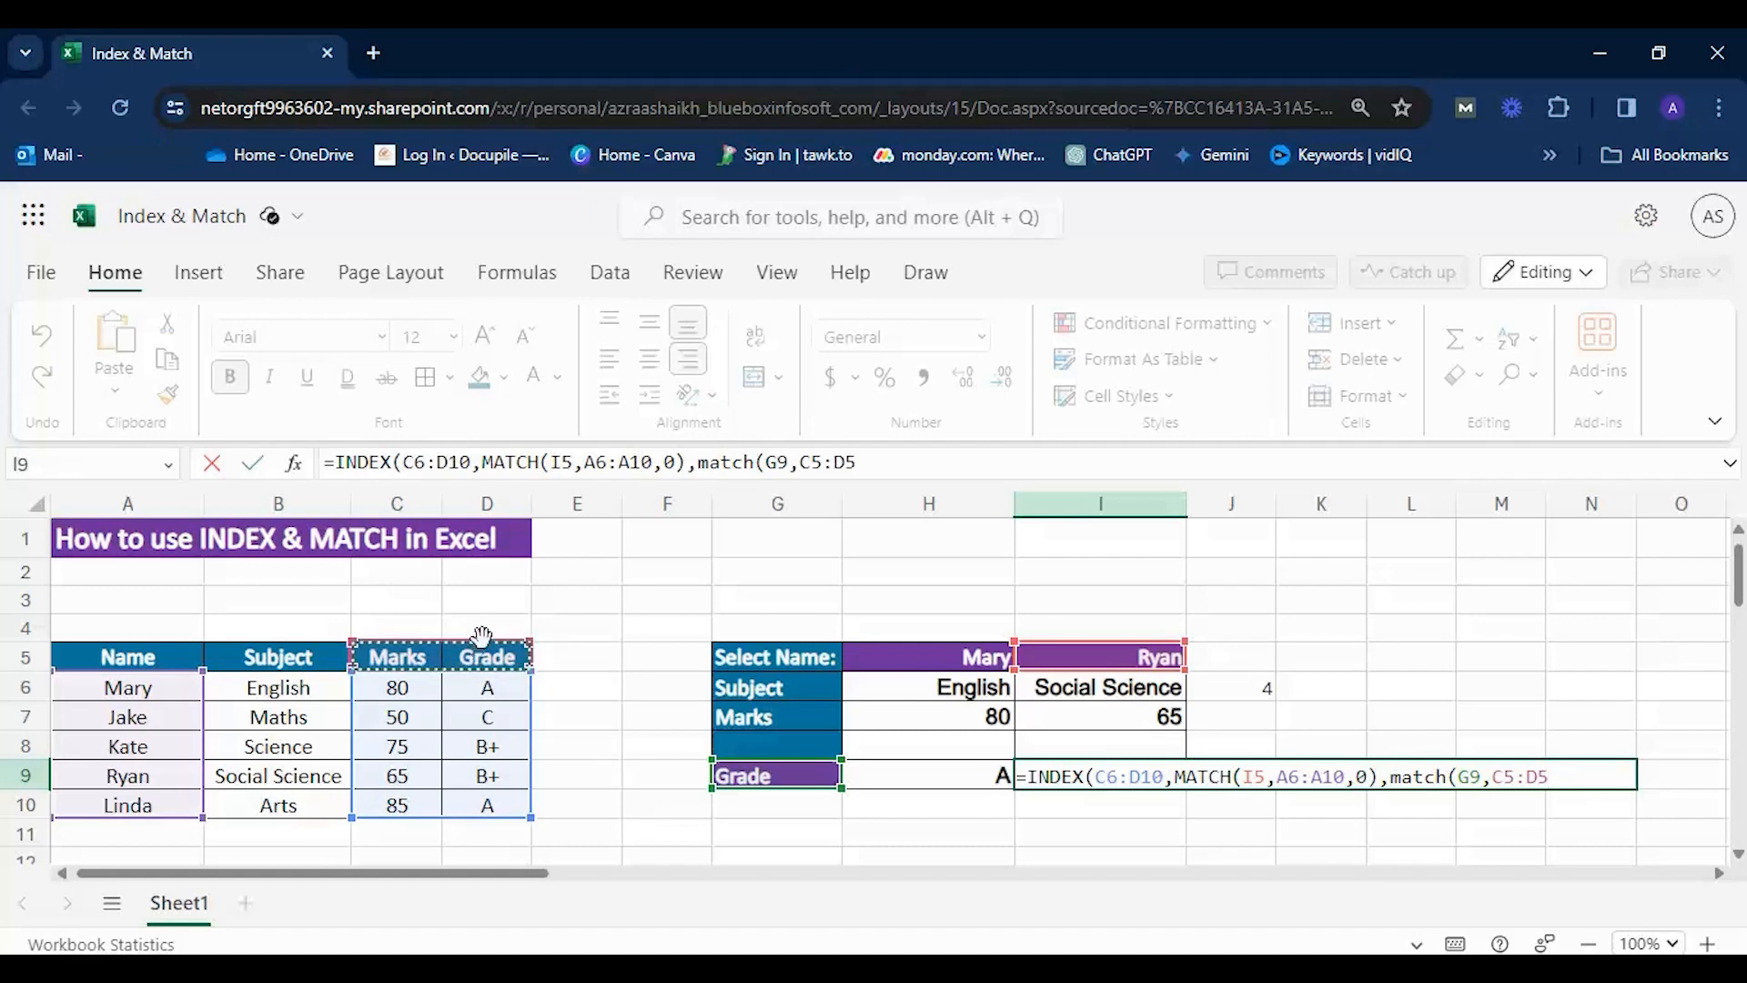
pyautogui.write(',')
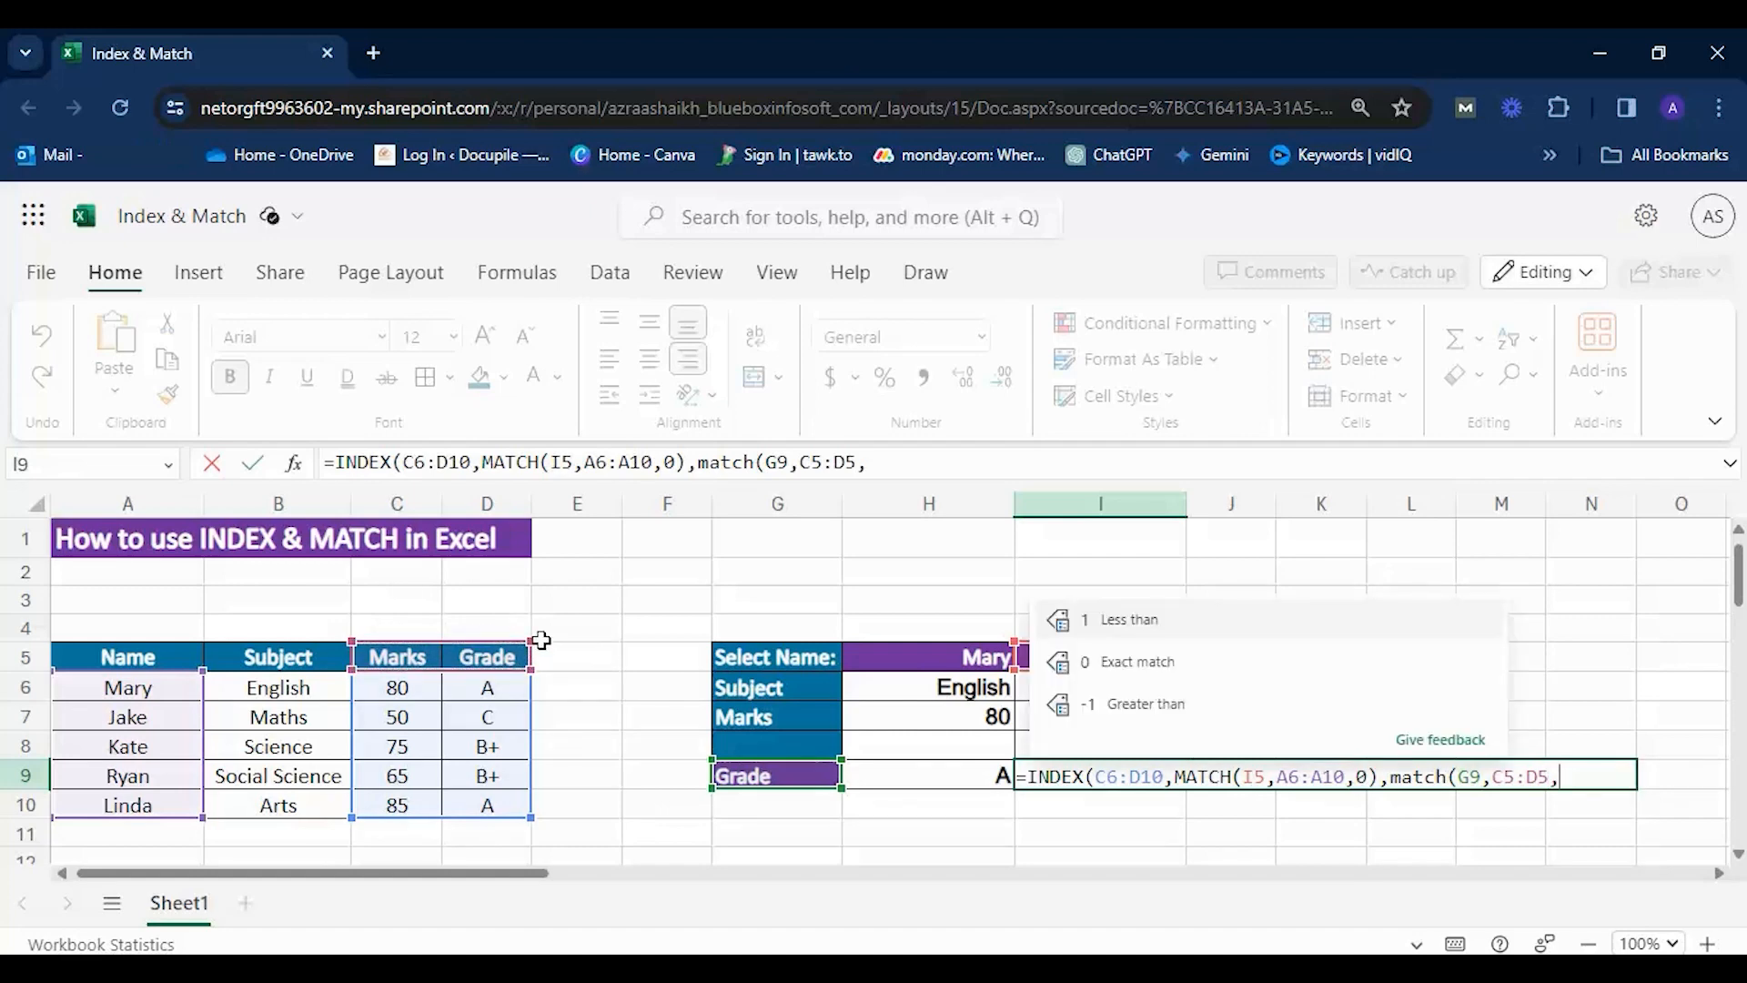
pyautogui.write('0)')
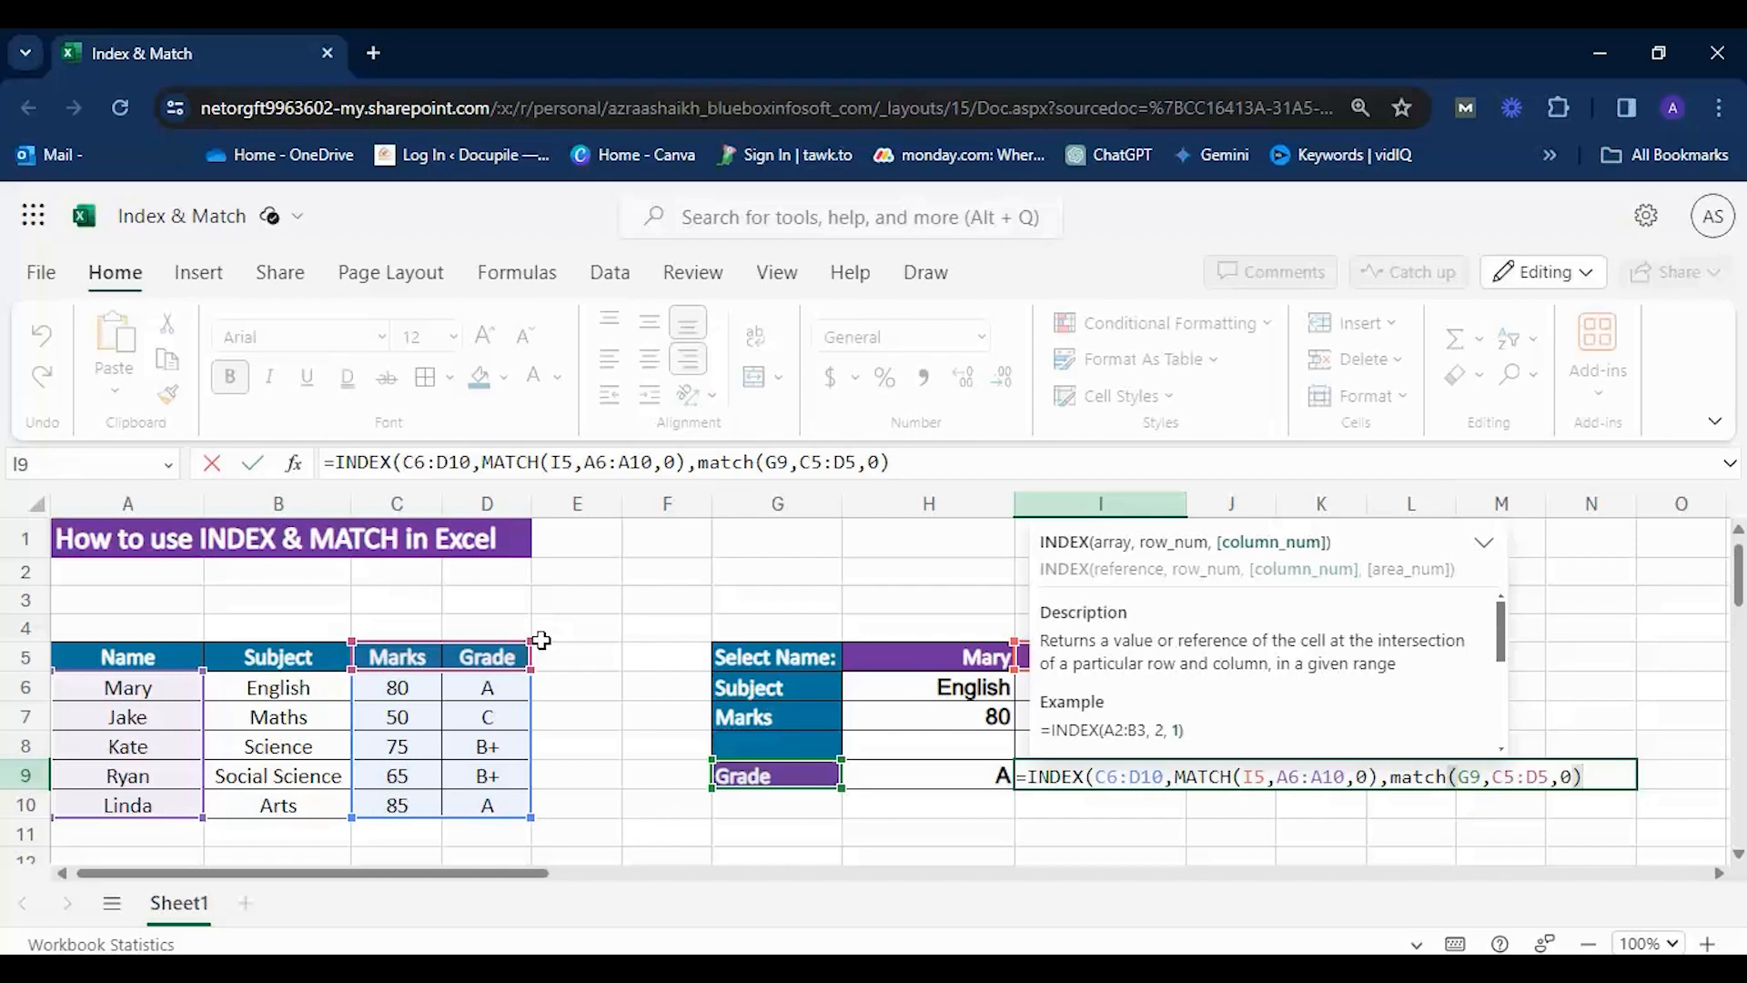
pyautogui.write(')')
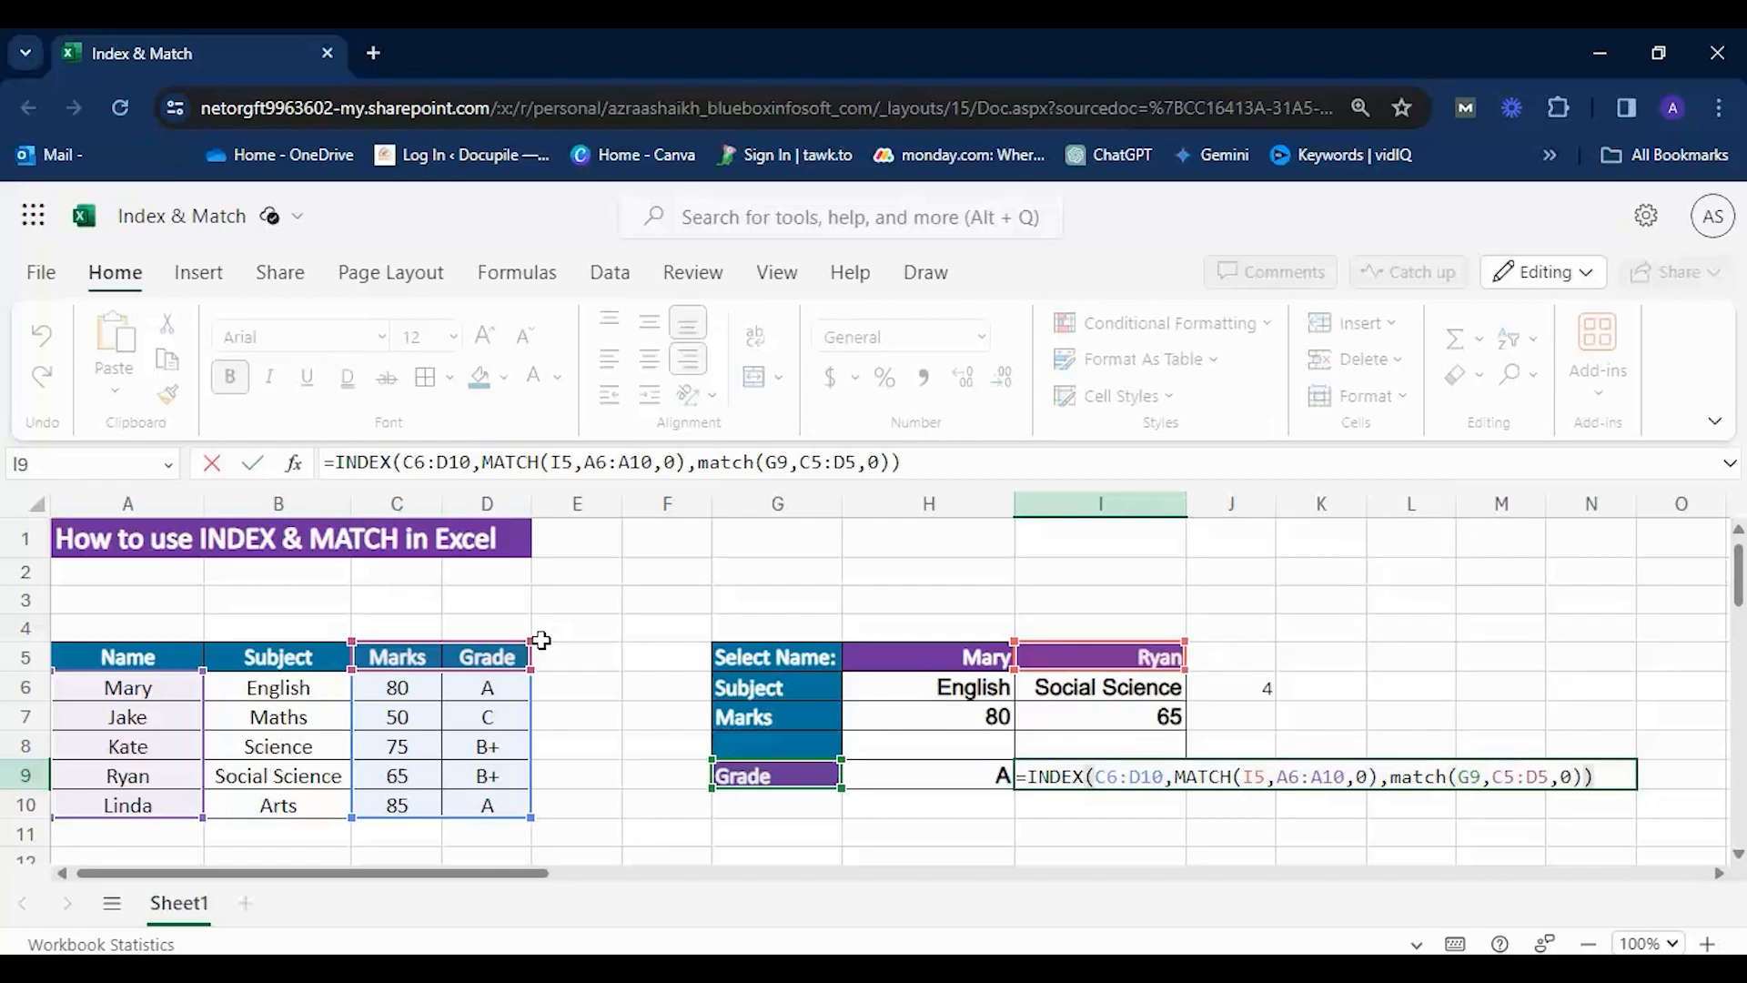
pyautogui.press('Return')
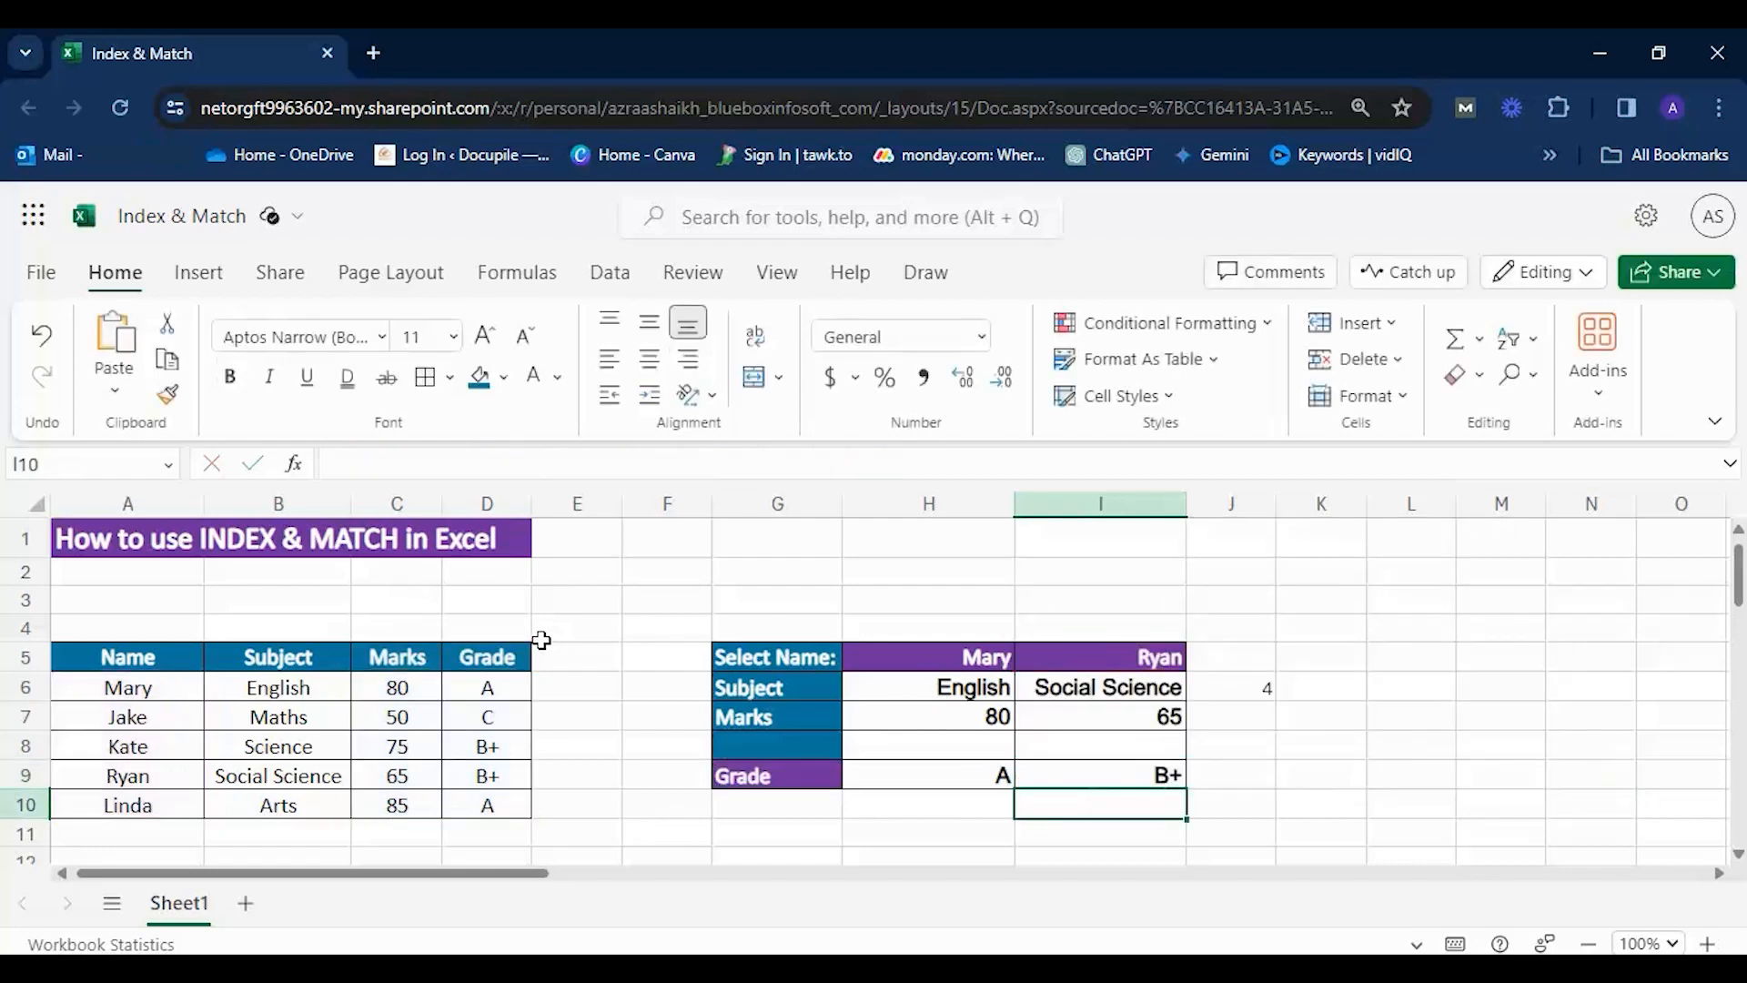
# Test the two-way lookup in I9 by switching the heading in G9 to Marks and back to Grade.
pyautogui.click(1153, 778)
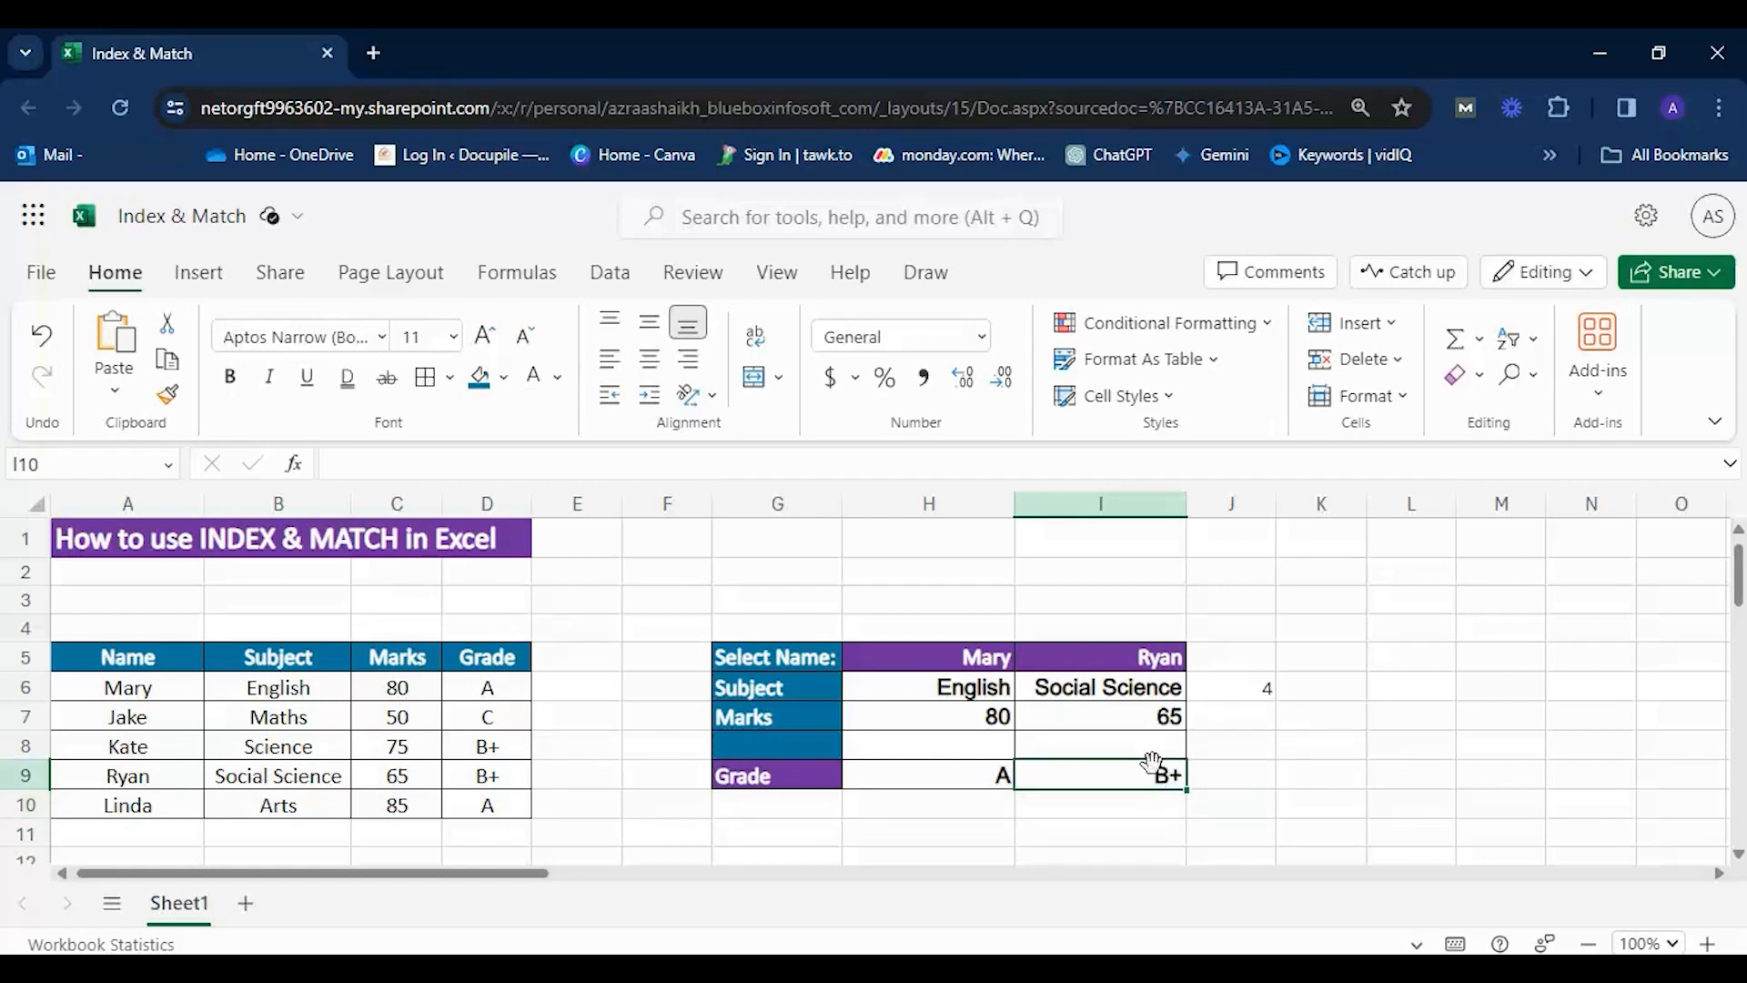
pyautogui.click(1143, 655)
pyautogui.click(804, 774)
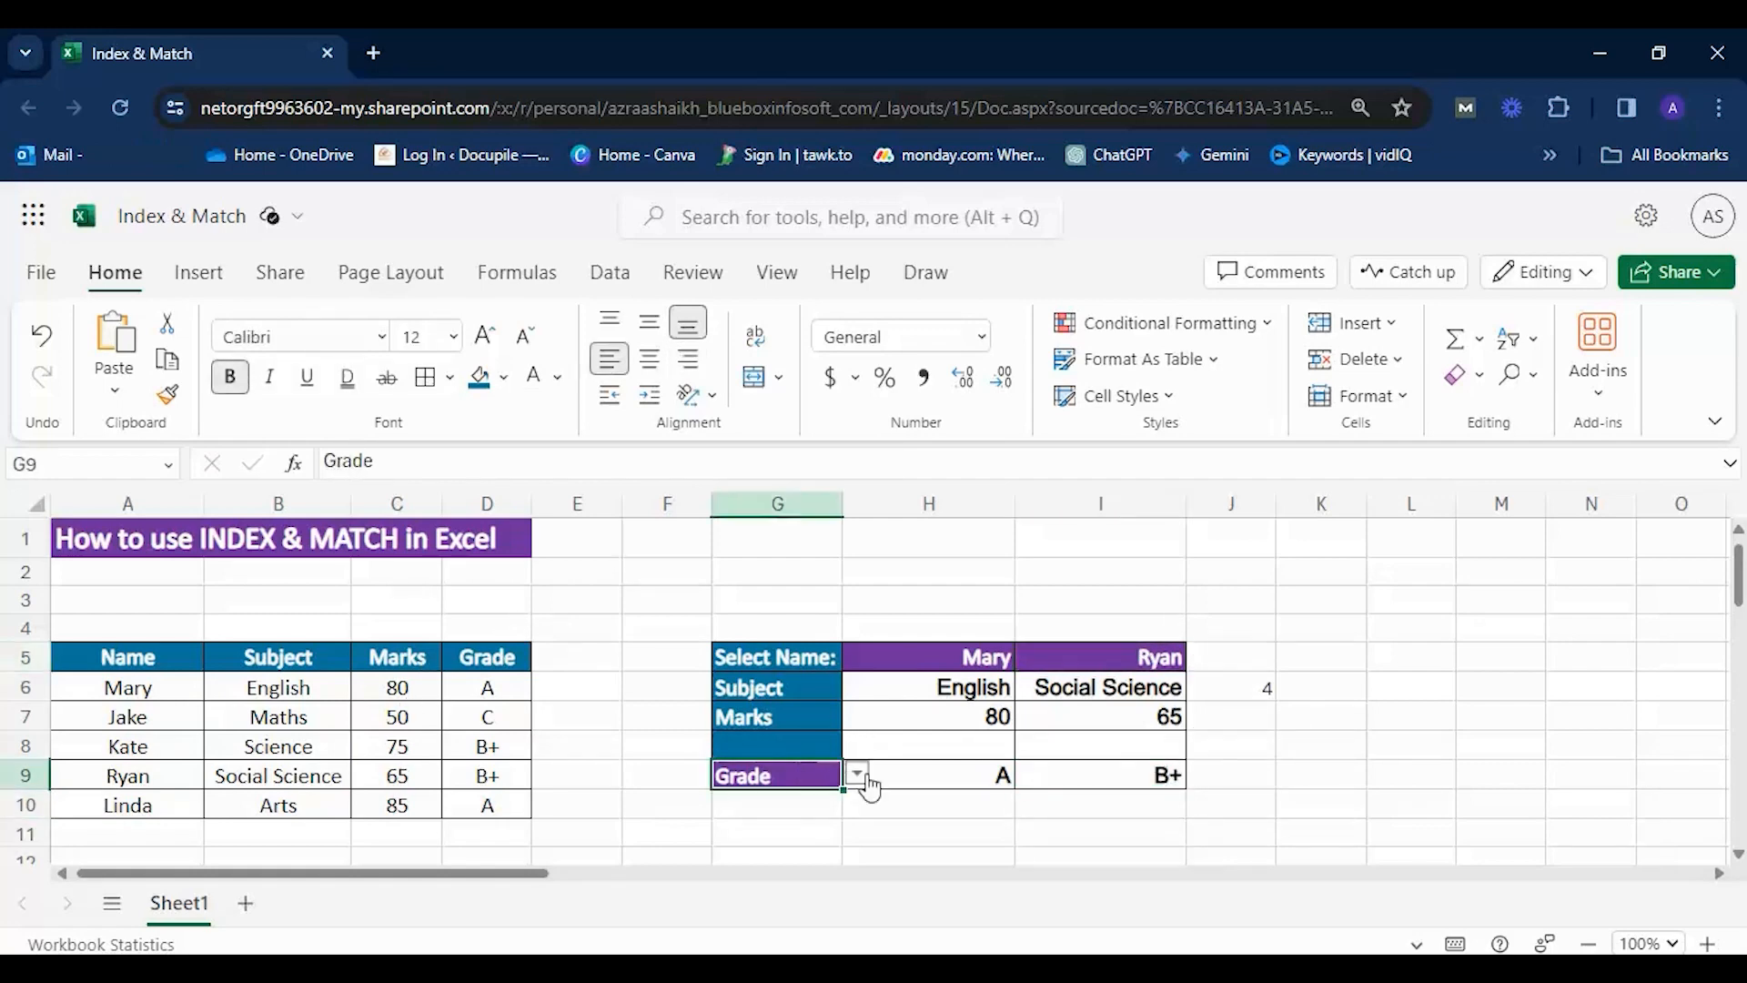
pyautogui.click(857, 774)
pyautogui.click(764, 806)
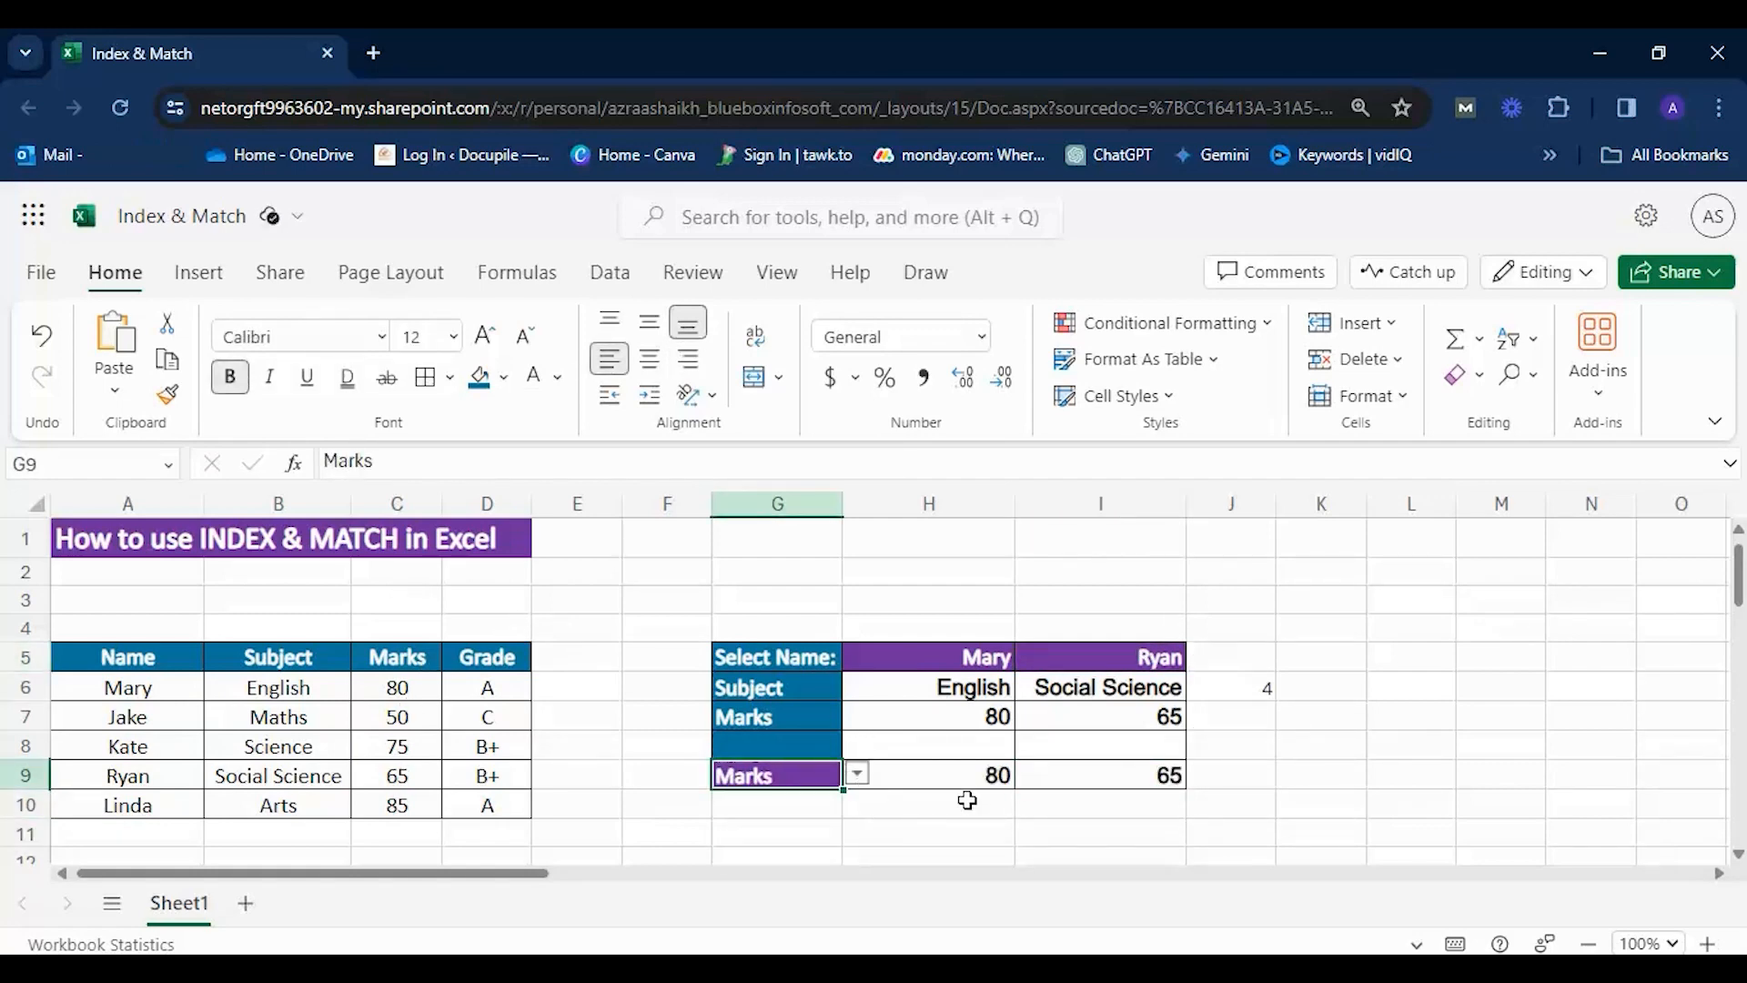
pyautogui.click(857, 781)
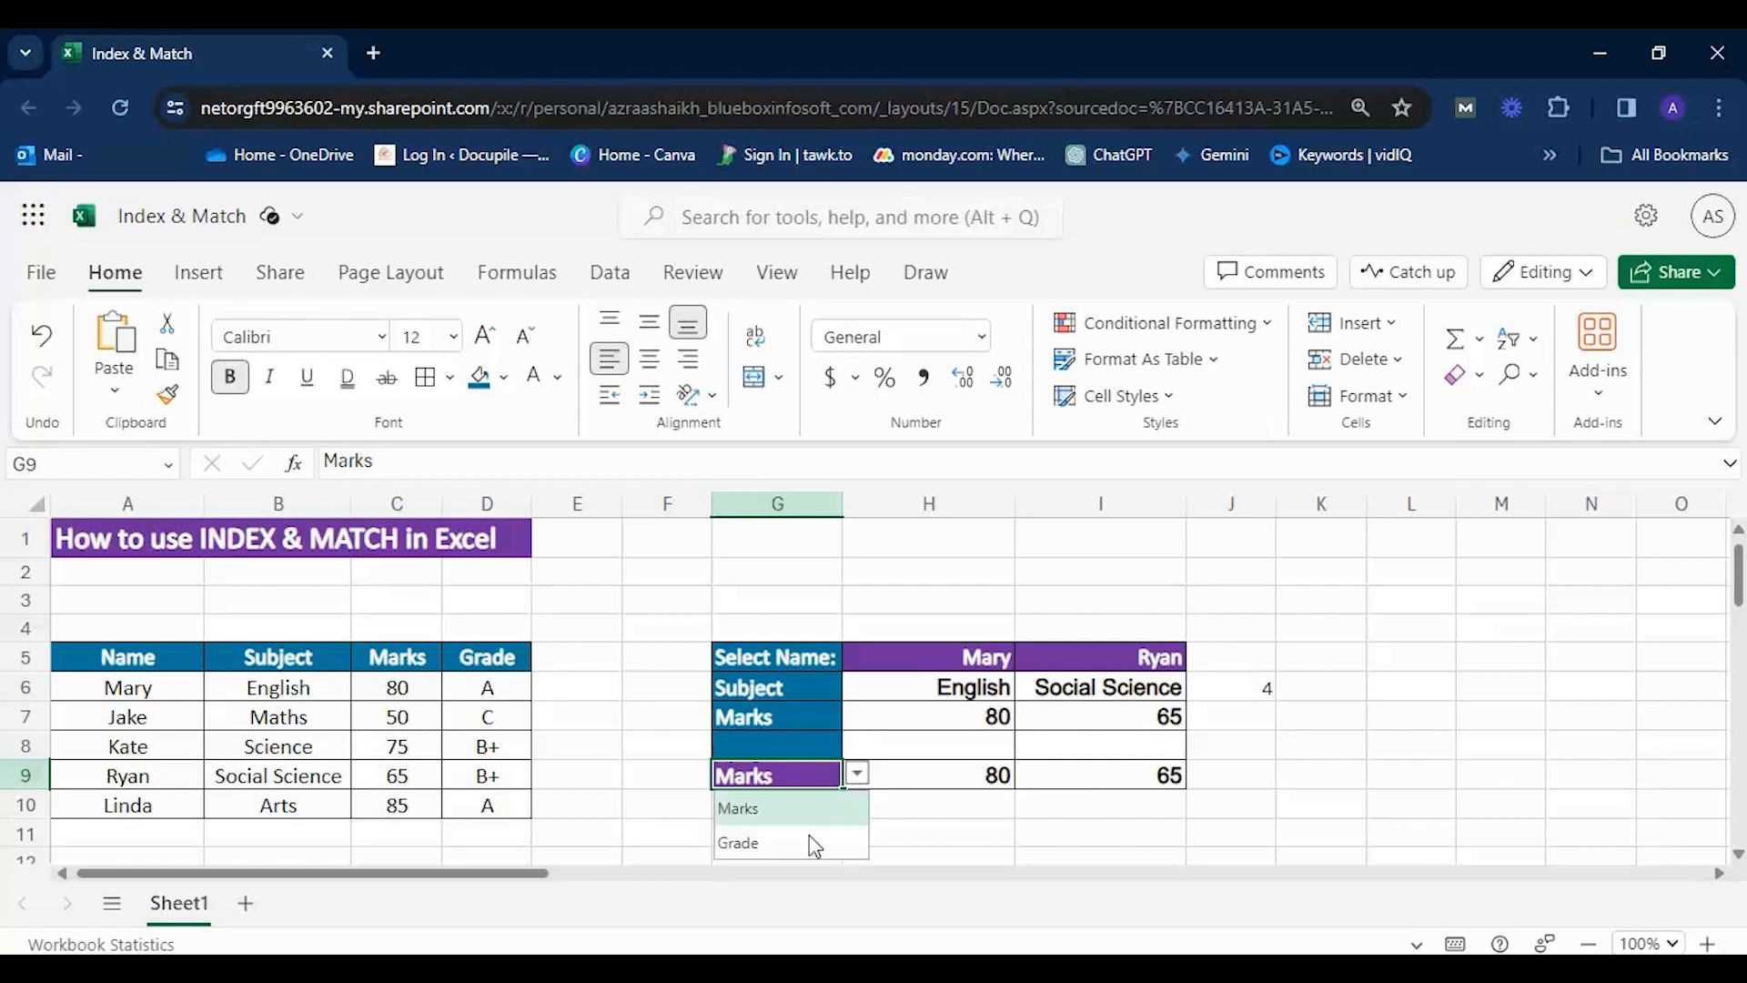
pyautogui.click(798, 850)
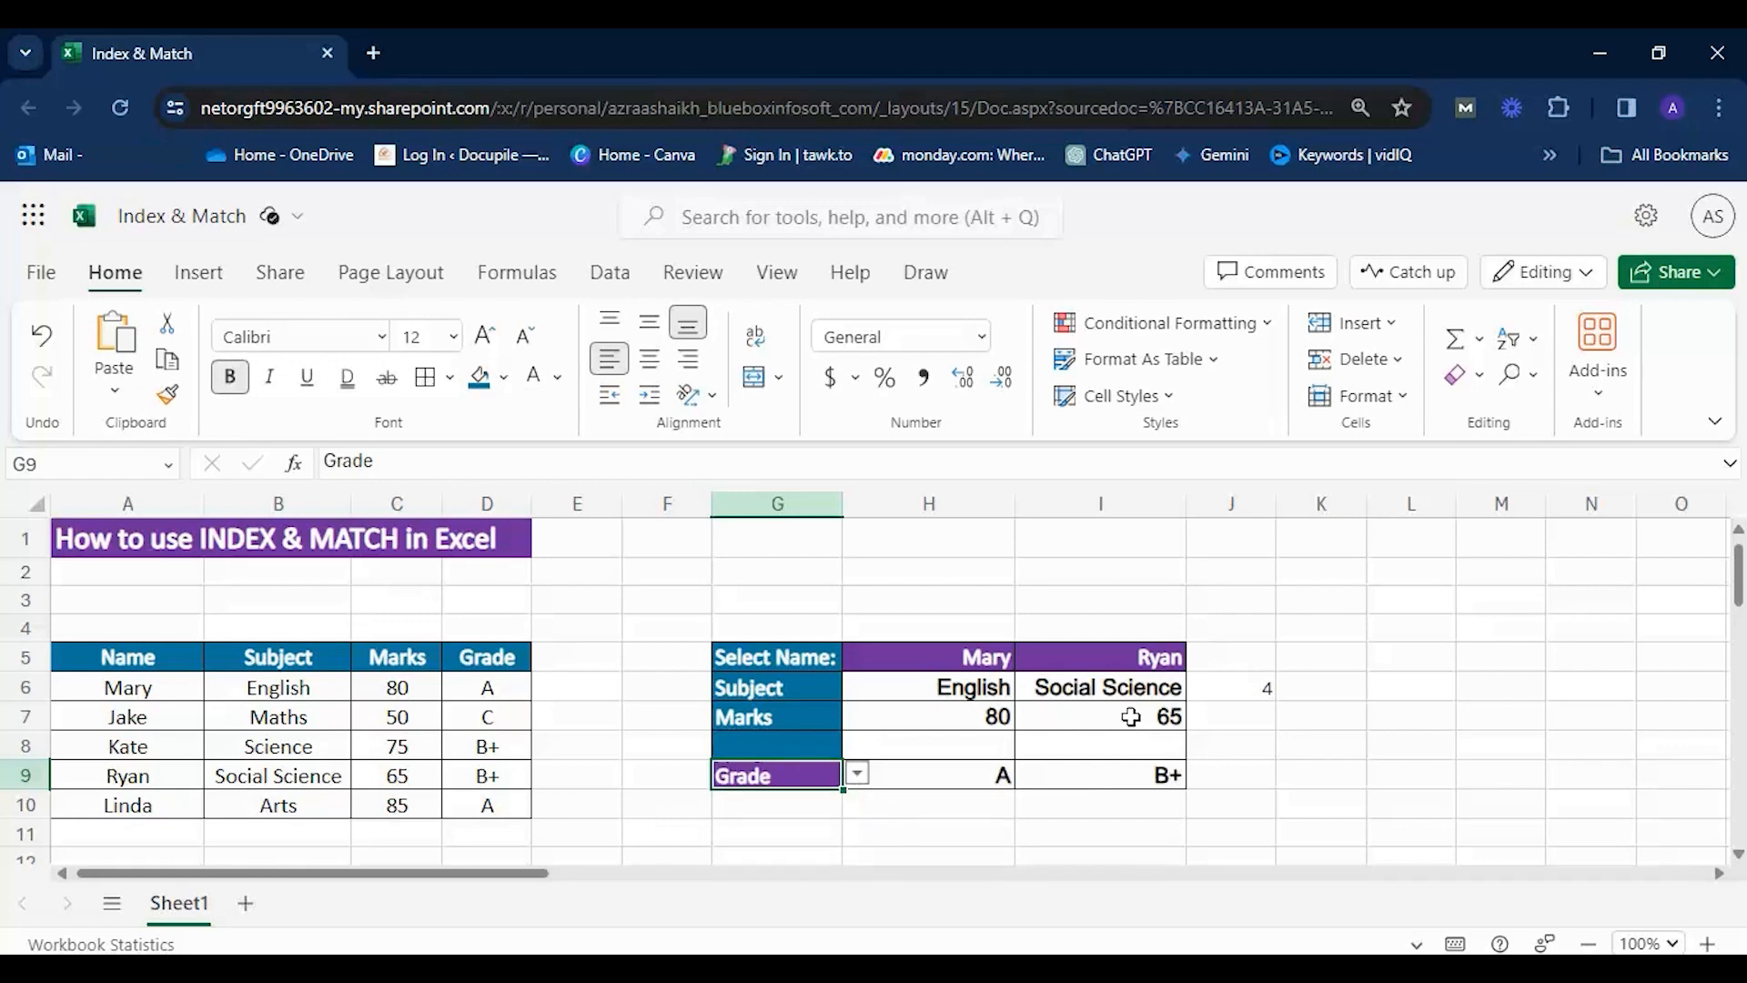
# Choose the first and finally the second student of the name list in I5 to test the lookups in column I.
pyautogui.click(1175, 661)
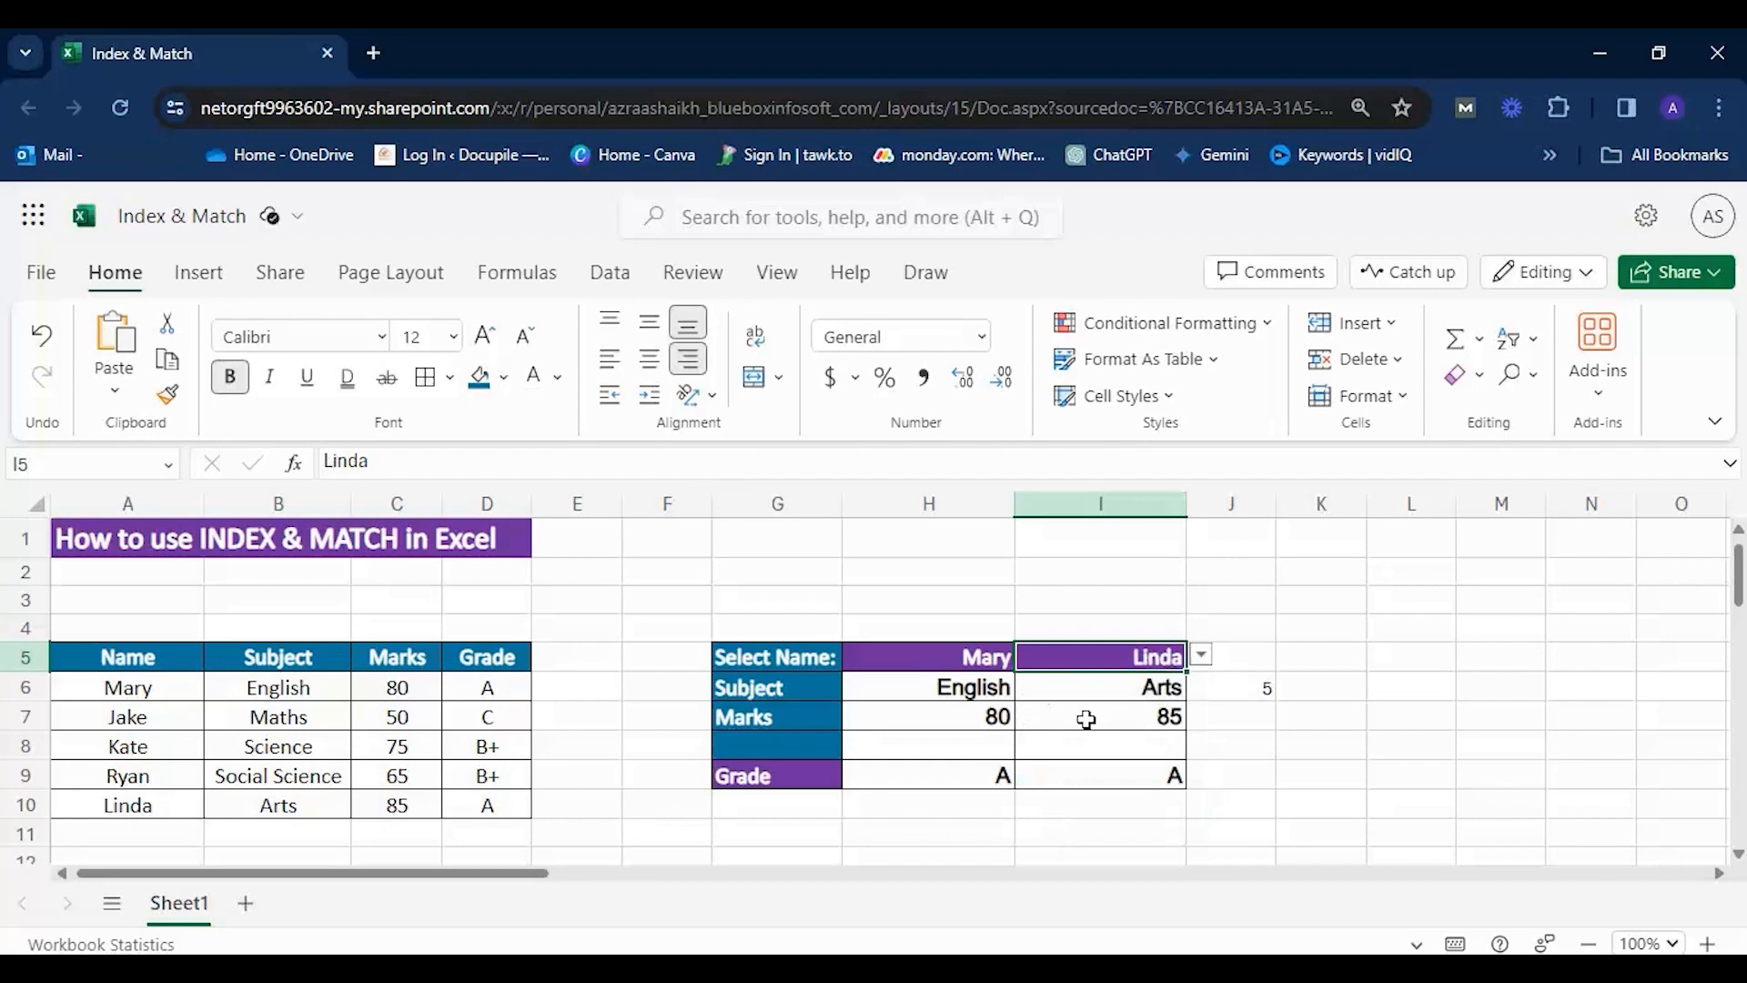
pyautogui.click(1201, 657)
pyautogui.click(1060, 693)
pyautogui.click(1197, 662)
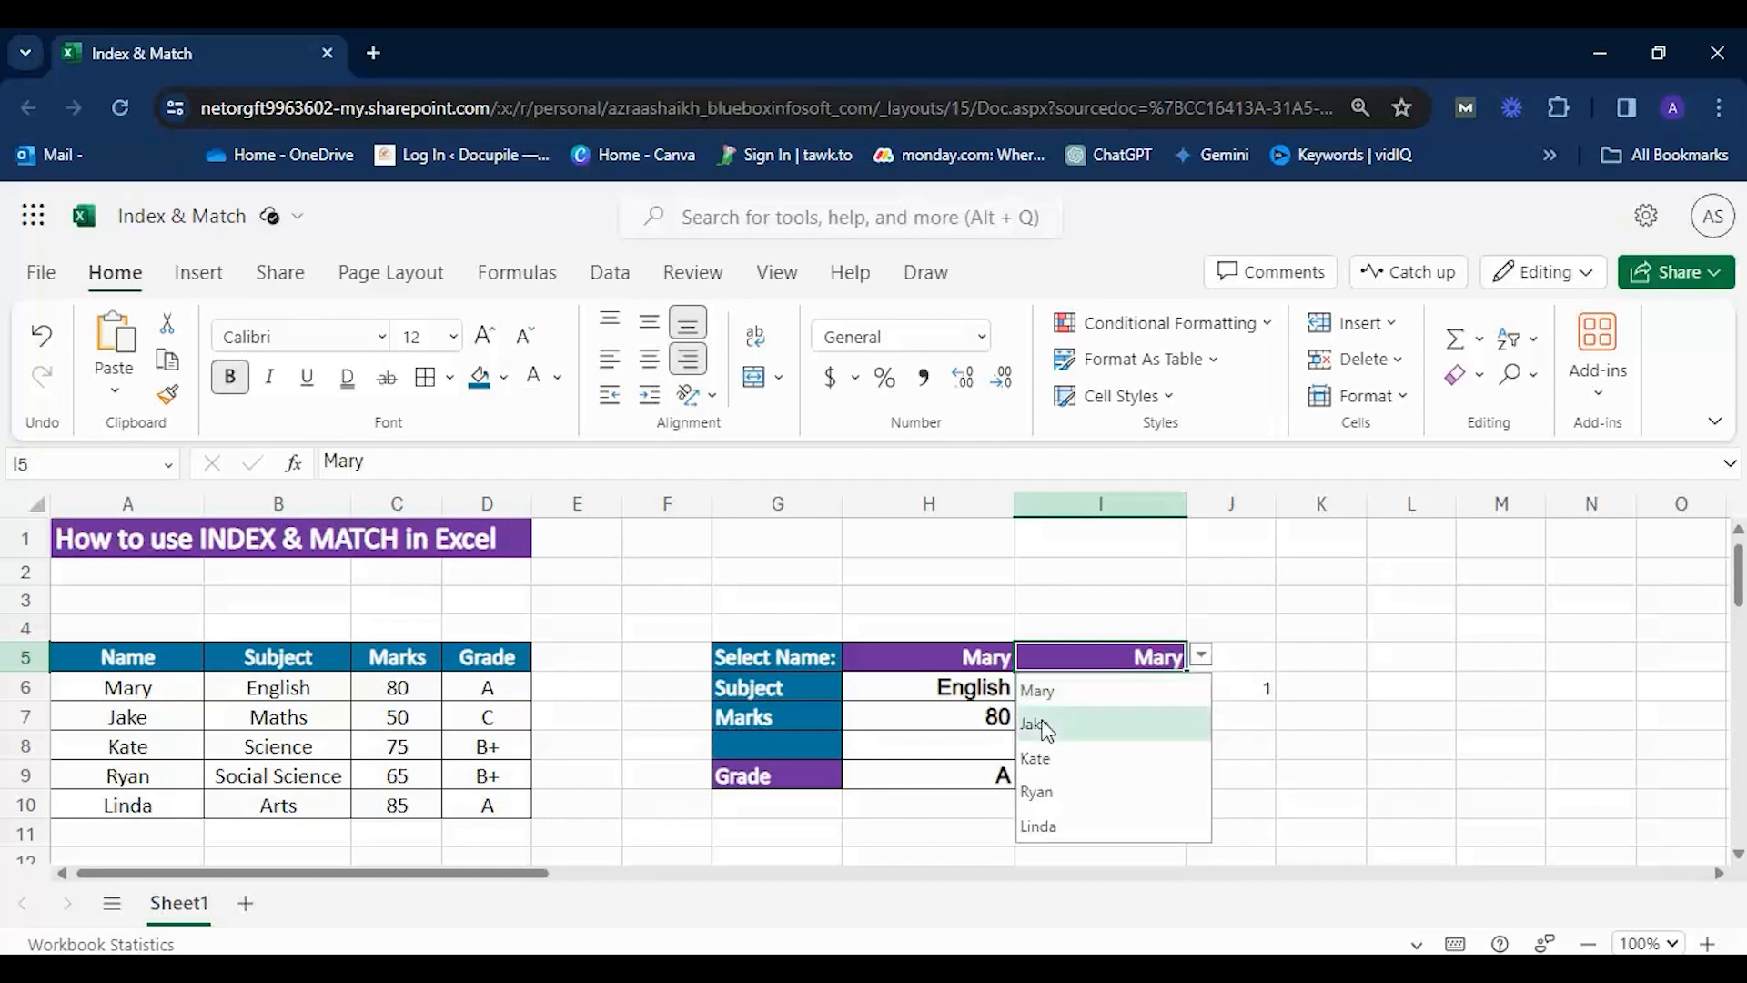
pyautogui.click(1169, 725)
pyautogui.click(1343, 755)
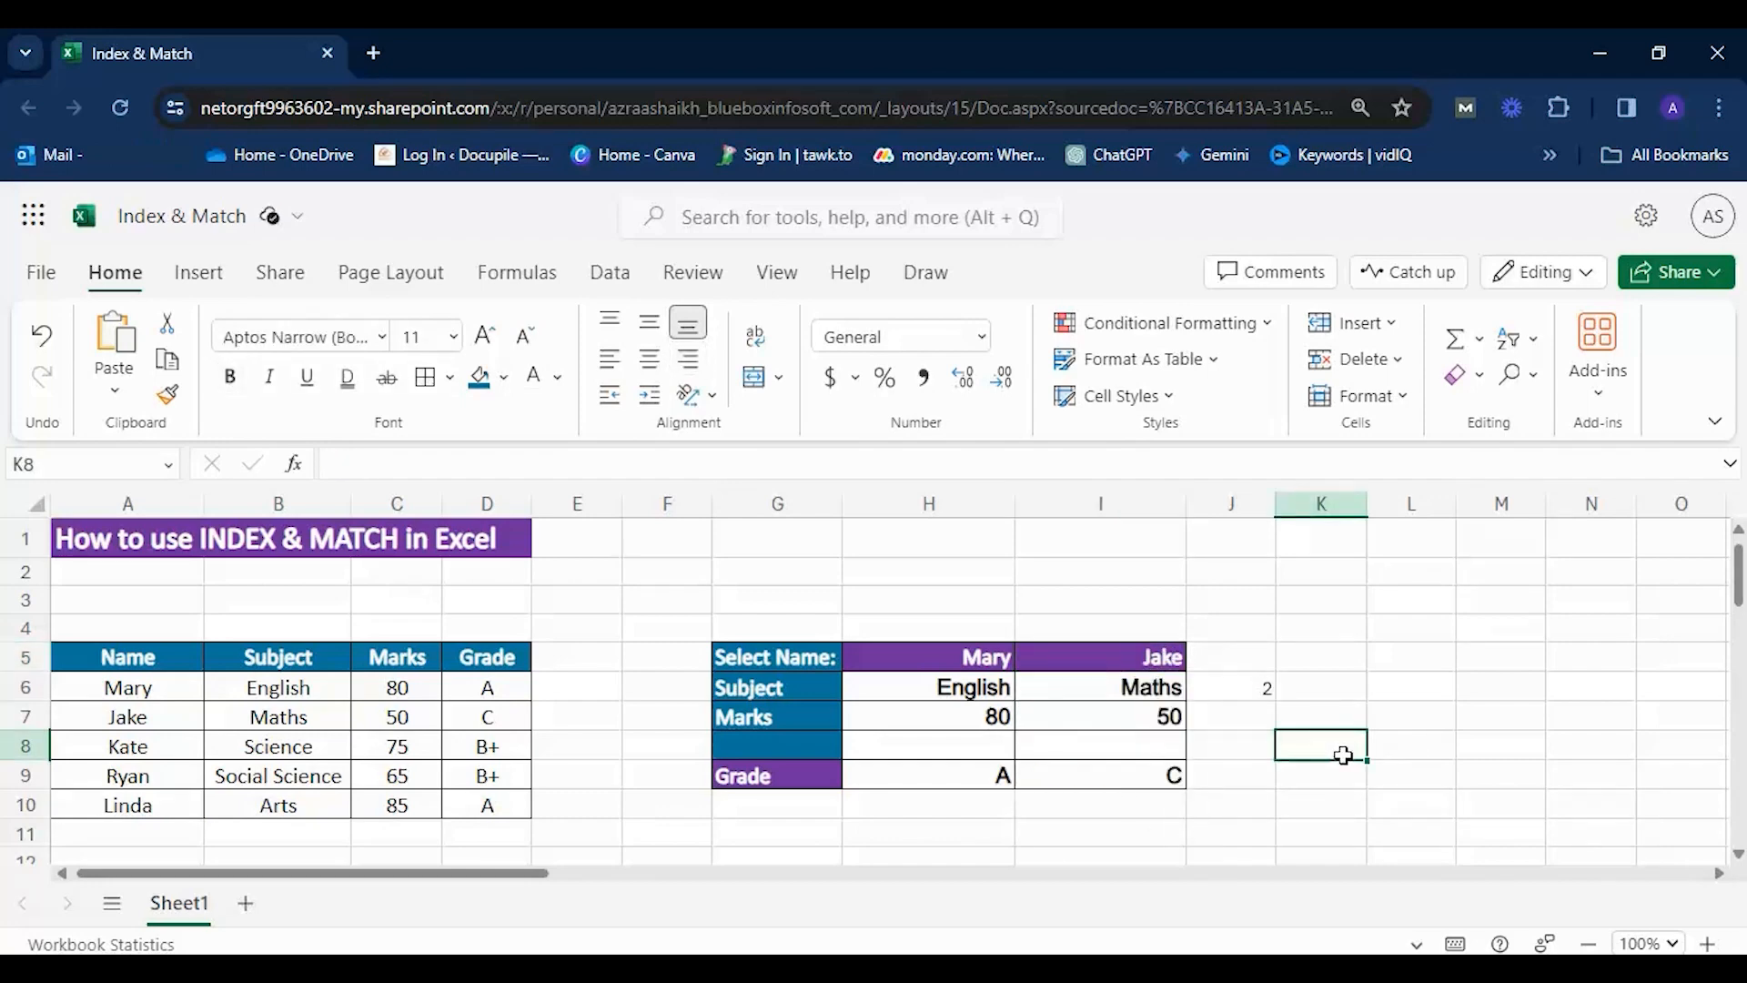